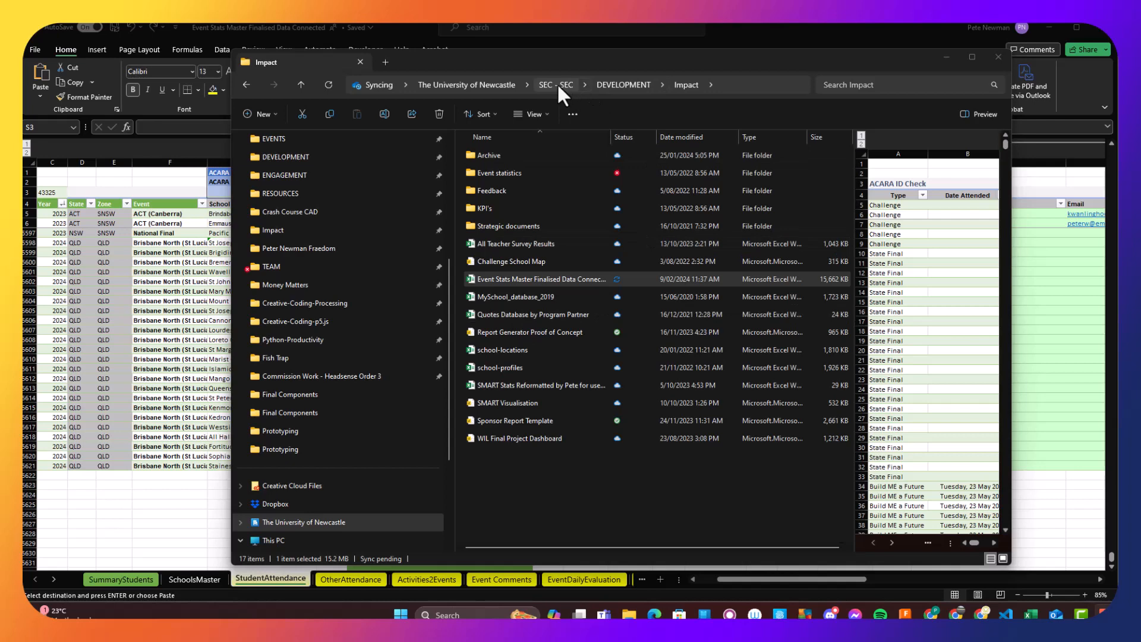
# - Locate the Event Stats Master Finalised Data Connected workbook in the Impact folder under SEC - SEC, DEVELOPMENT, and return to the open workbook
pyautogui.click(556, 84)
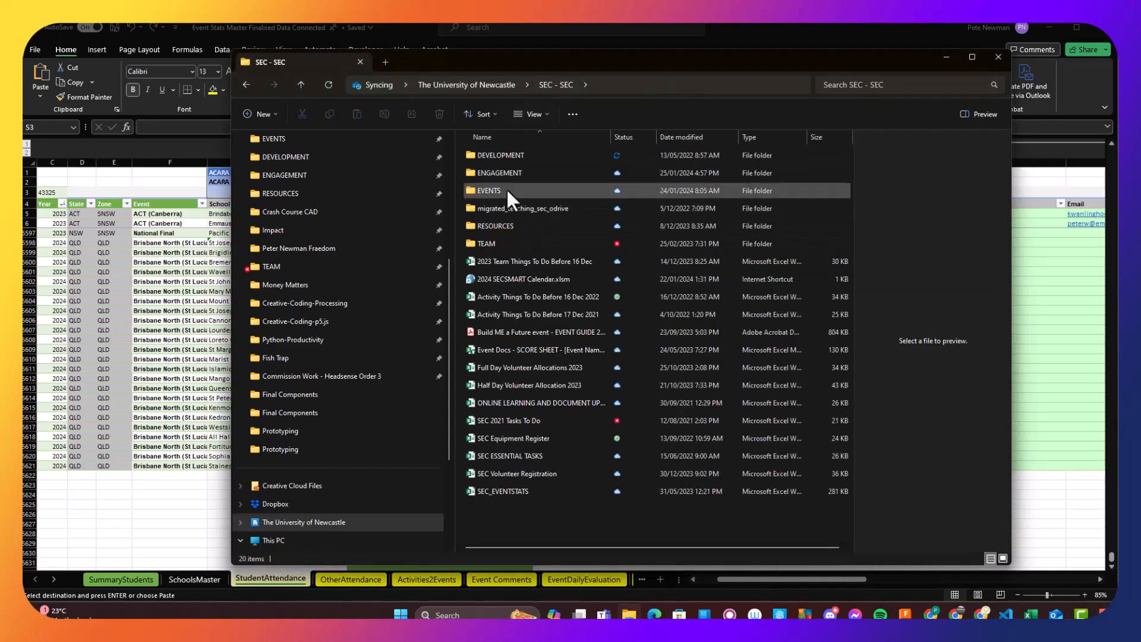
pyautogui.doubleClick(493, 156)
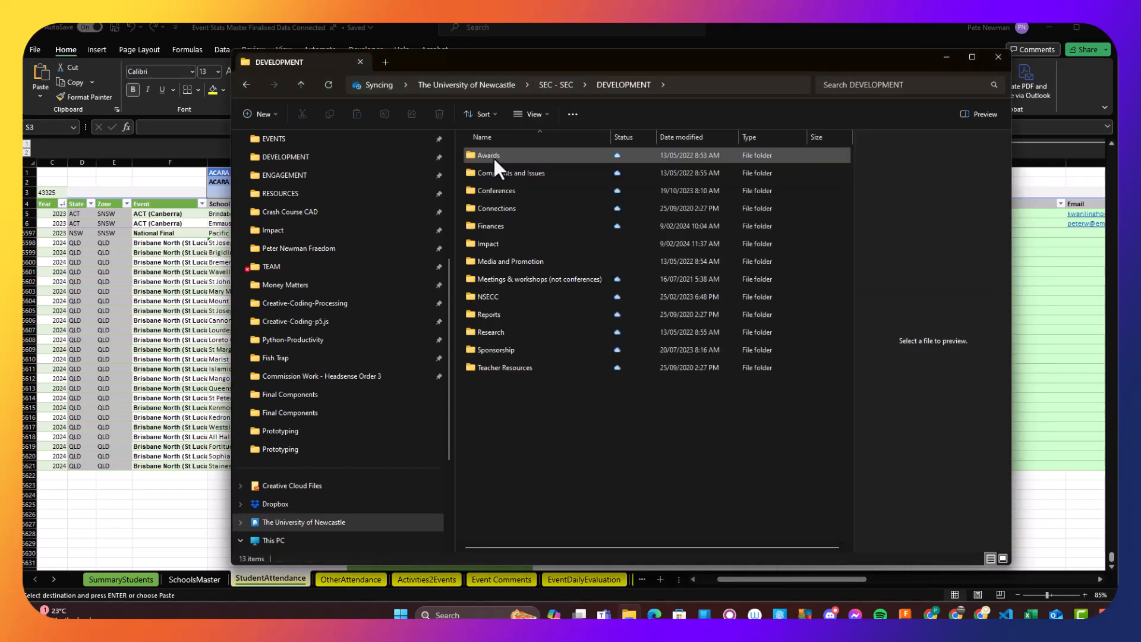
pyautogui.doubleClick(497, 244)
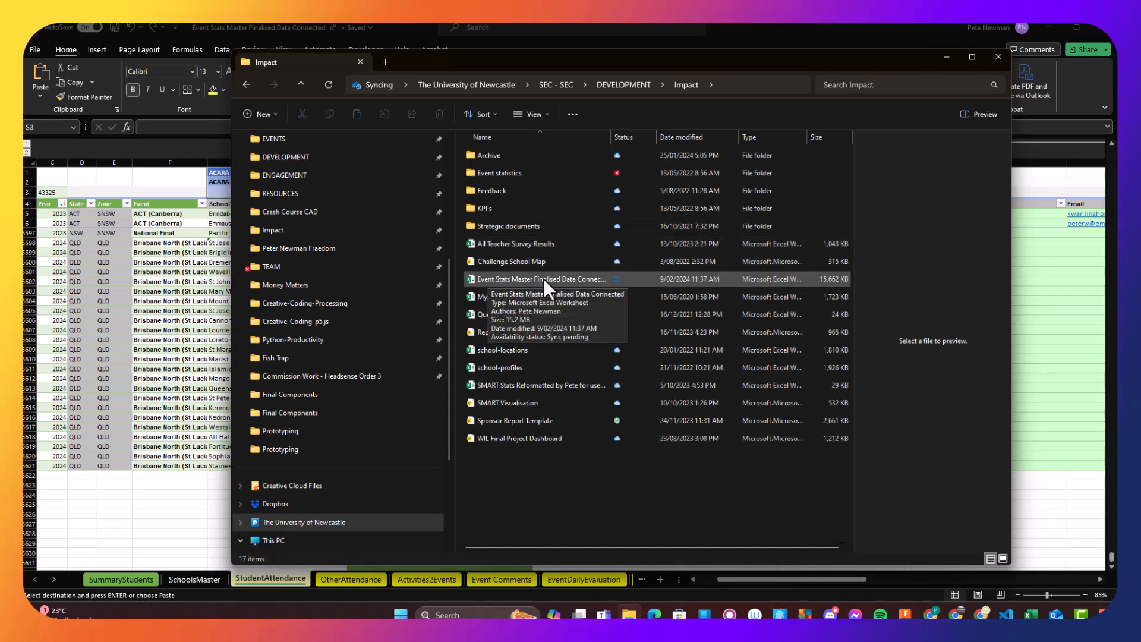
pyautogui.click(544, 278)
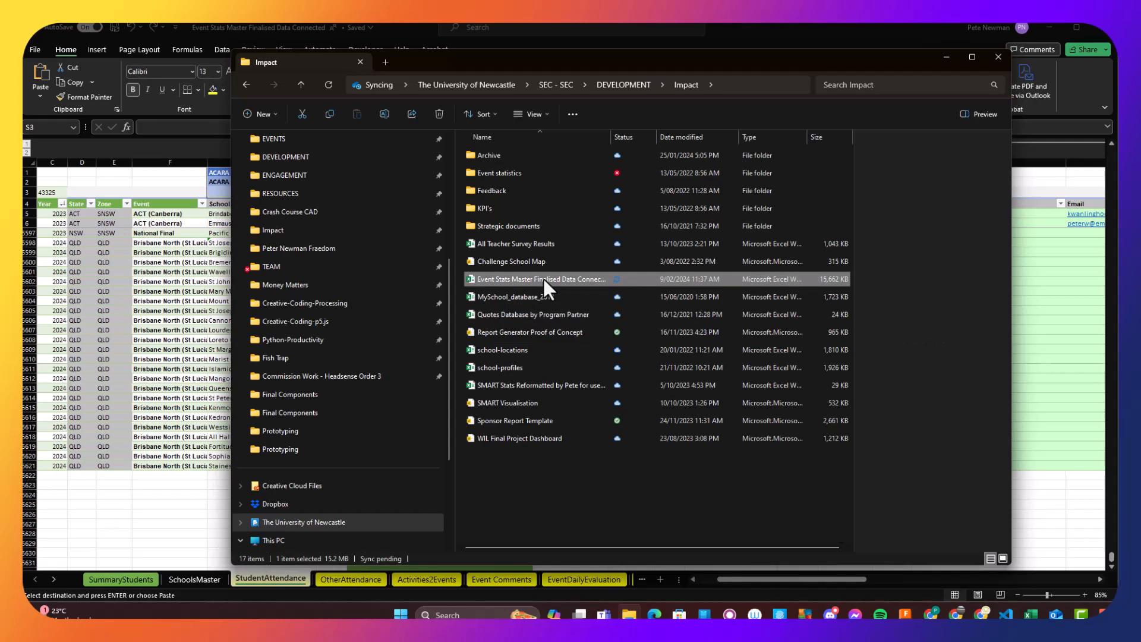
pyautogui.click(946, 59)
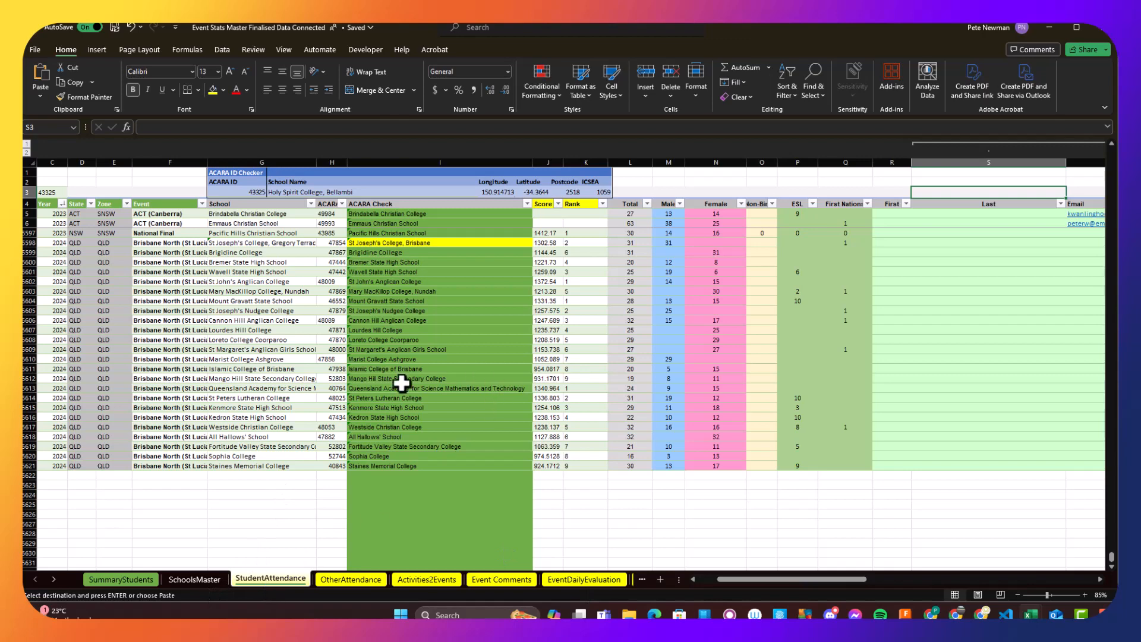
# - Examine the State and Zone lookup formulas in StudentAttendance and select the first empty Event cell below the table data
pyautogui.moveTo(742, 581); pyautogui.dragTo(722, 582)
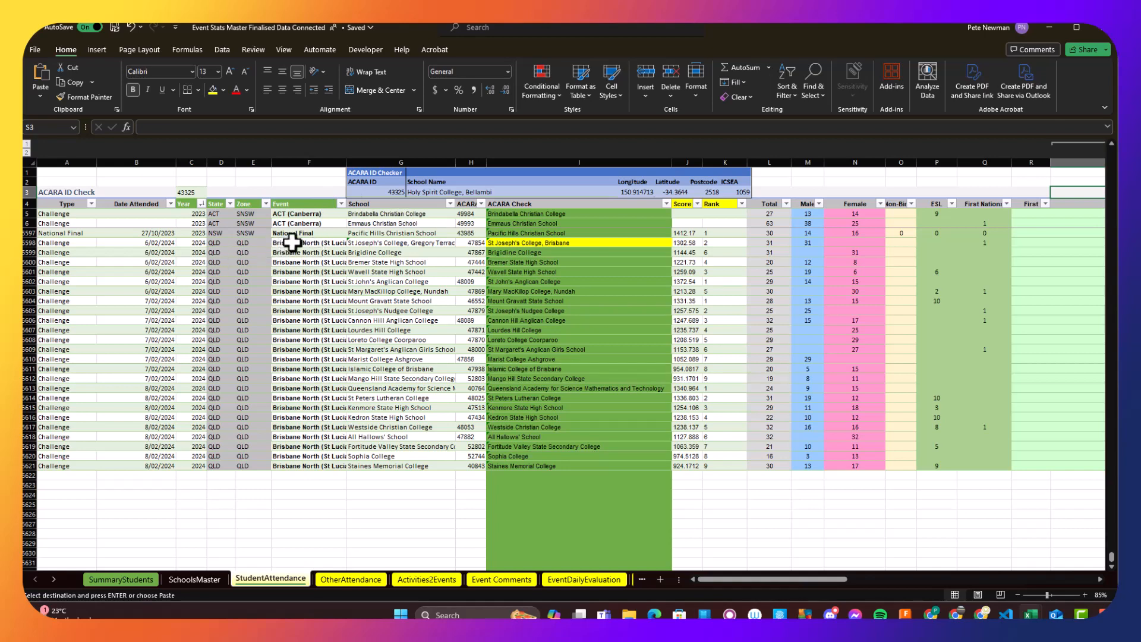
pyautogui.moveTo(220, 213); pyautogui.dragTo(241, 213)
pyautogui.hotkey('ctrl', 'v')
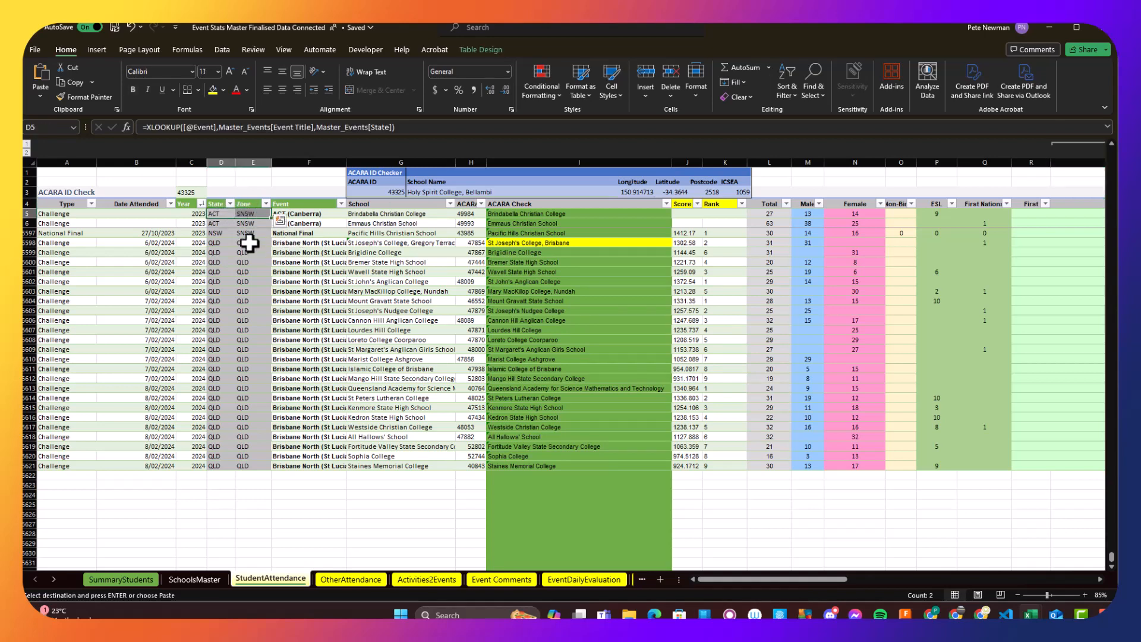
pyautogui.click(276, 475)
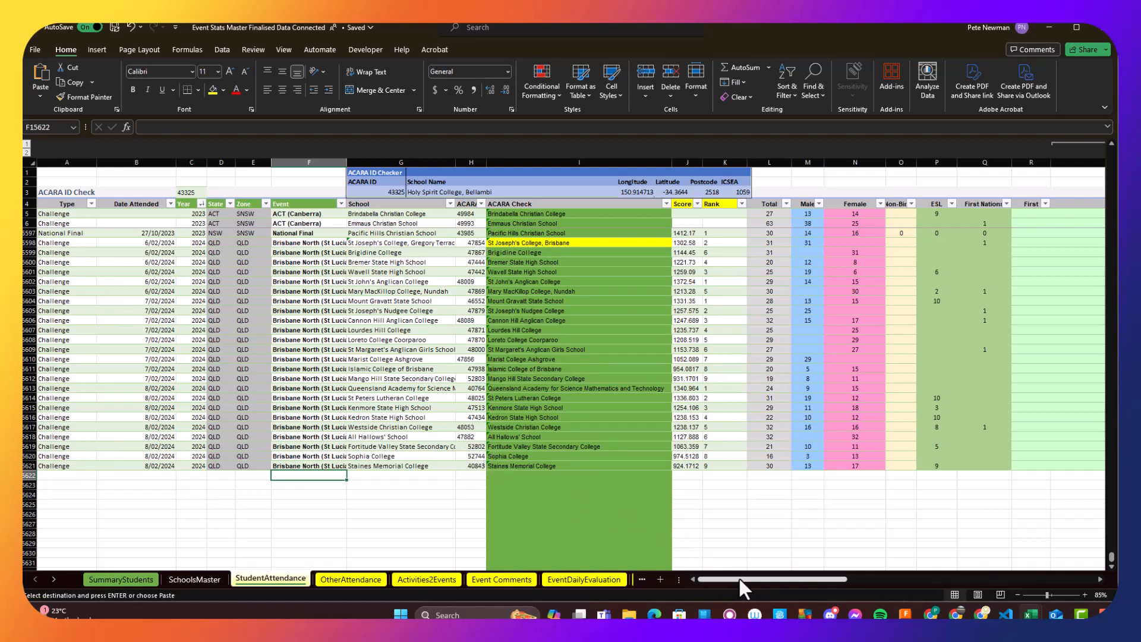
pyautogui.moveTo(738, 578); pyautogui.dragTo(484, 587)
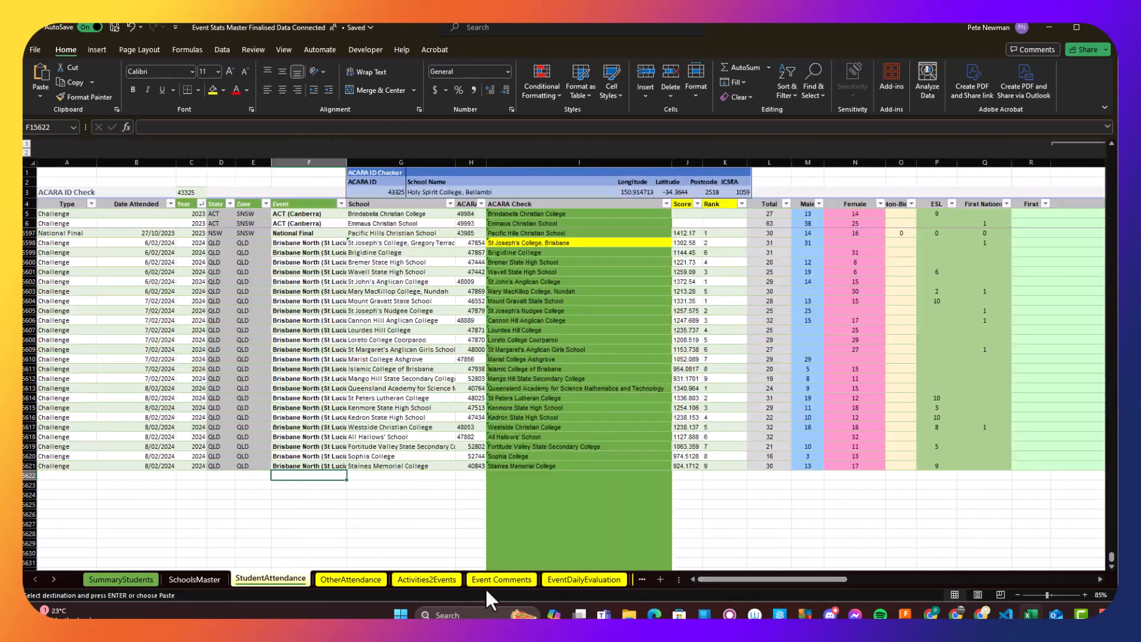
# - View the school list in SchoolsMaster and return to StudentAttendance to review the National Final and Brisbane North rows
pyautogui.click(191, 579)
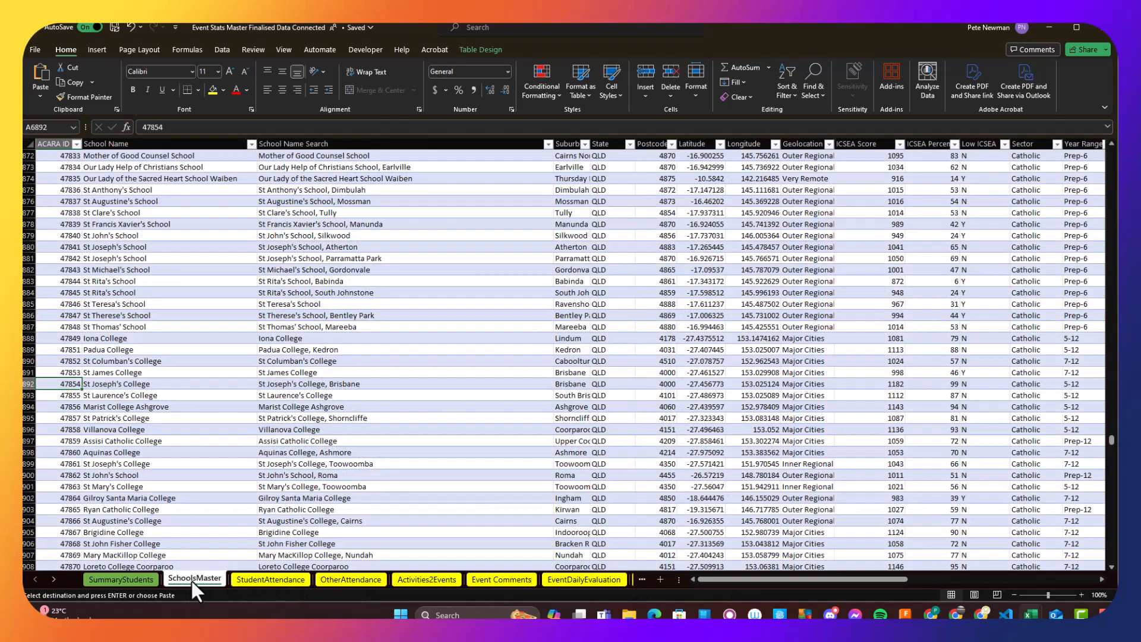
pyautogui.click(272, 579)
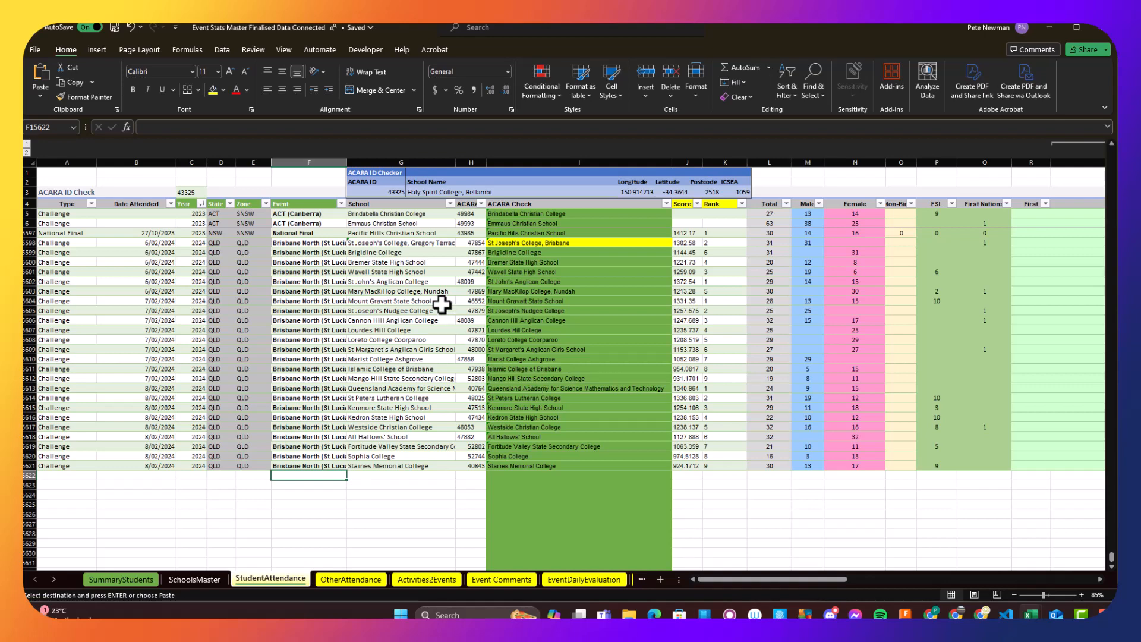
pyautogui.scroll(9, 421, 392)
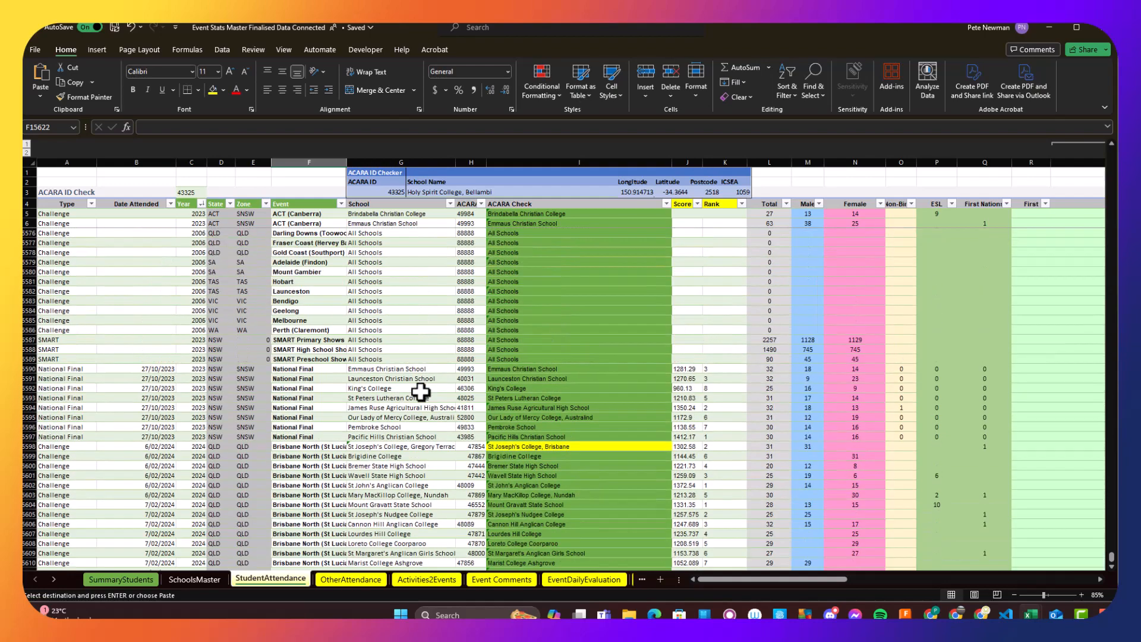
pyautogui.scroll(-5, 420, 392)
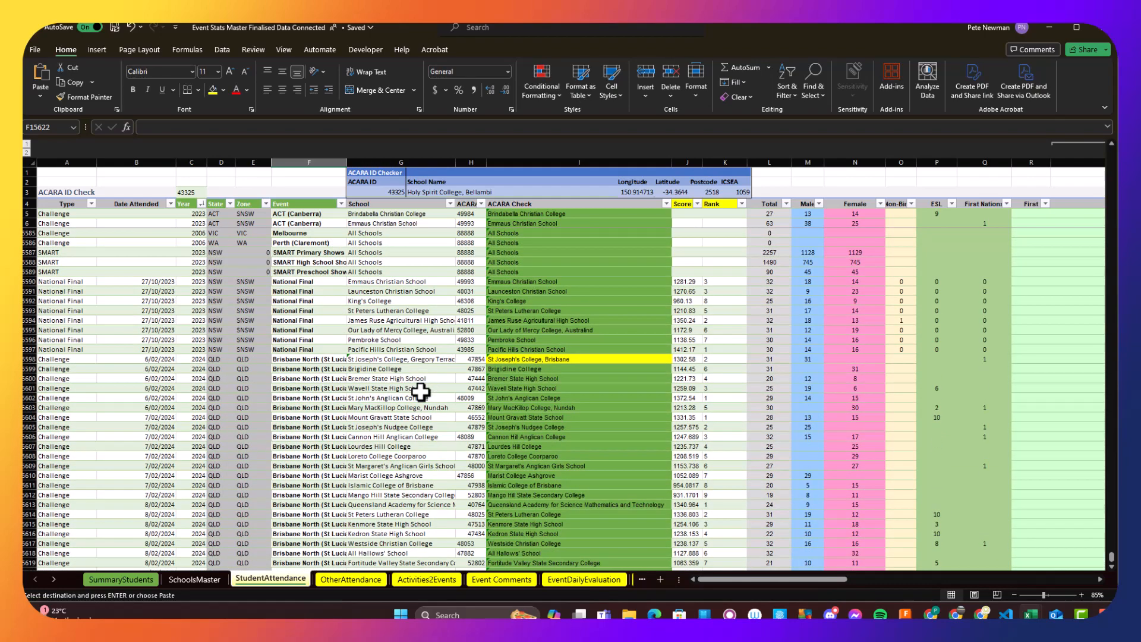
pyautogui.scroll(-4, 421, 392)
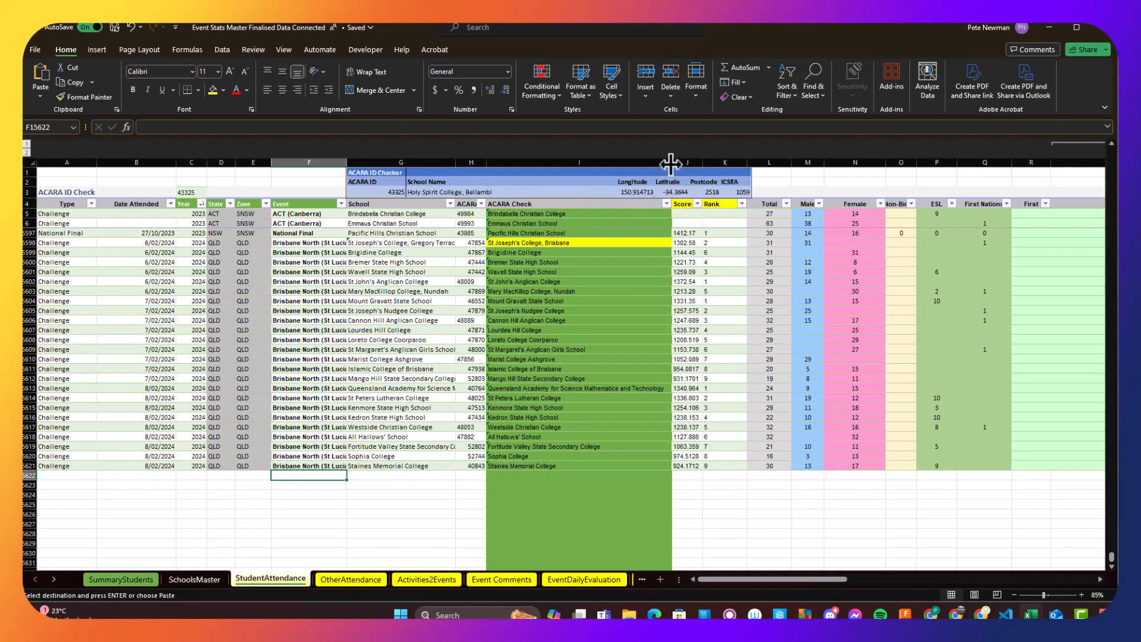
# - Examine the ACARA ID and ACARA Check formula for St Joseph's College, Brisbane, and the school detail columns further along the table
pyautogui.moveTo(670, 163)
pyautogui.mouseDown()
pyautogui.moveTo(543, 168)
pyautogui.moveTo(497, 183)
pyautogui.moveTo(670, 173)
pyautogui.mouseUp()
pyautogui.click(473, 271)
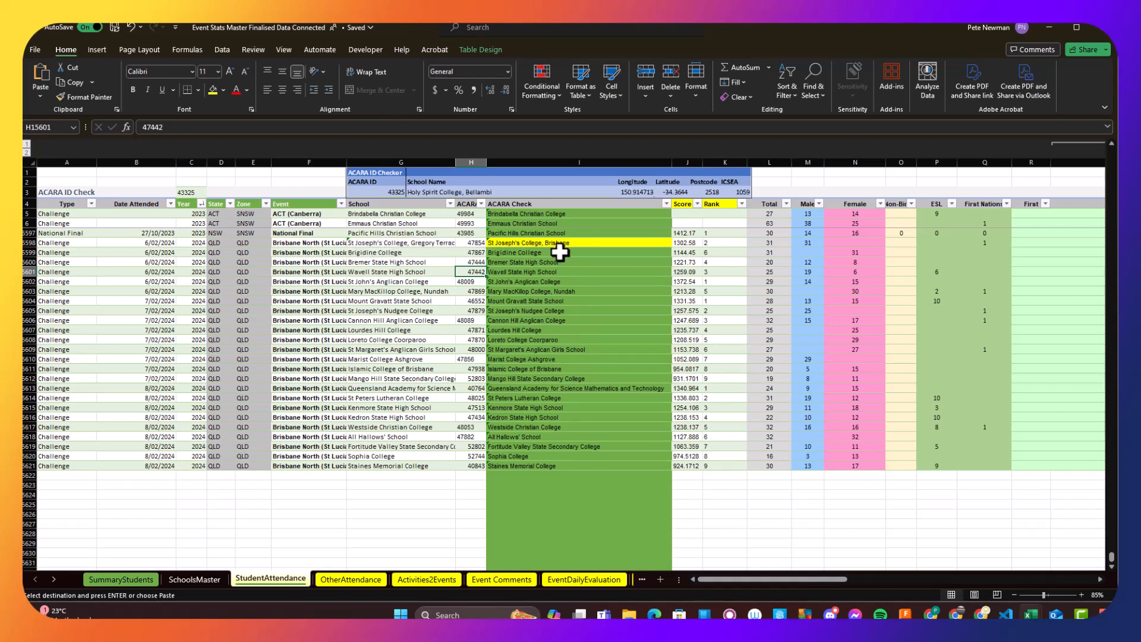
pyautogui.click(472, 243)
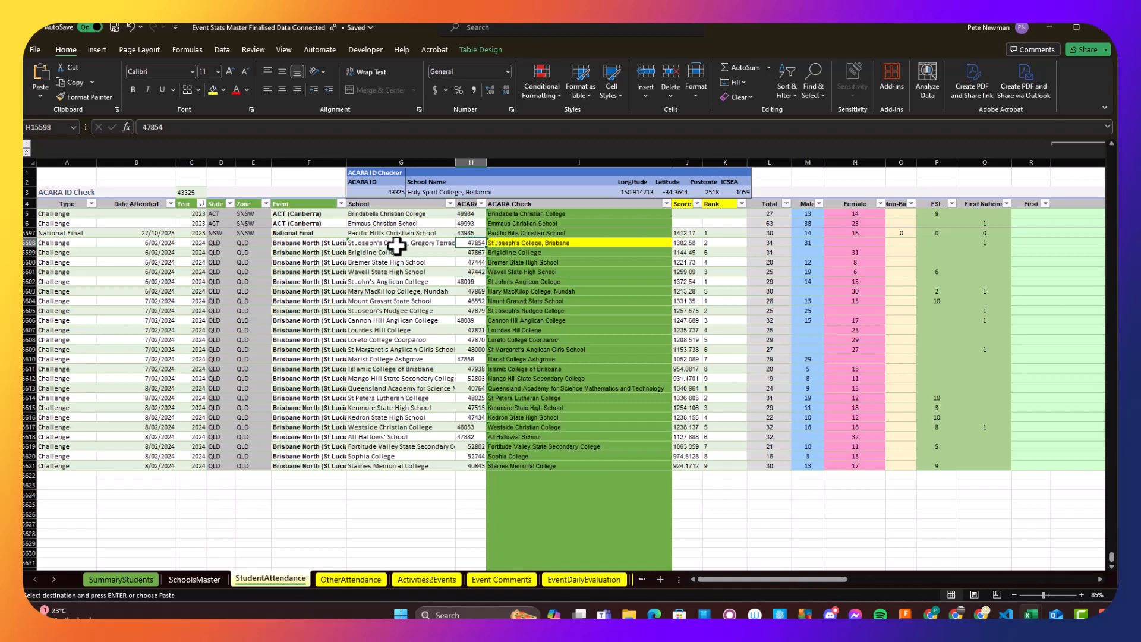
pyautogui.click(530, 244)
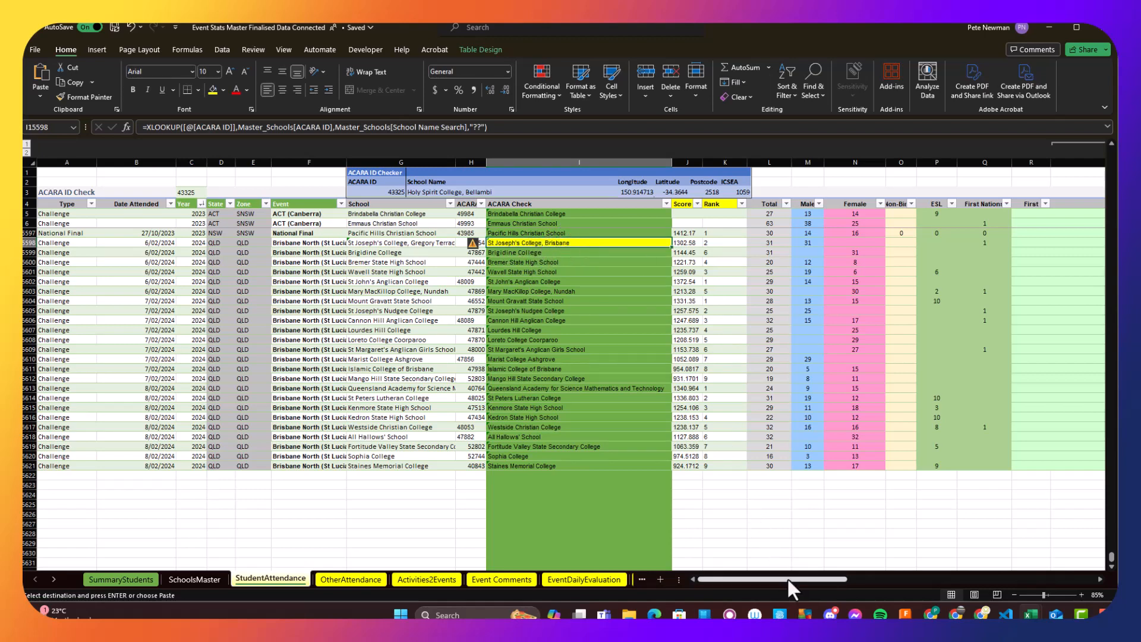
pyautogui.moveTo(787, 577); pyautogui.dragTo(910, 580)
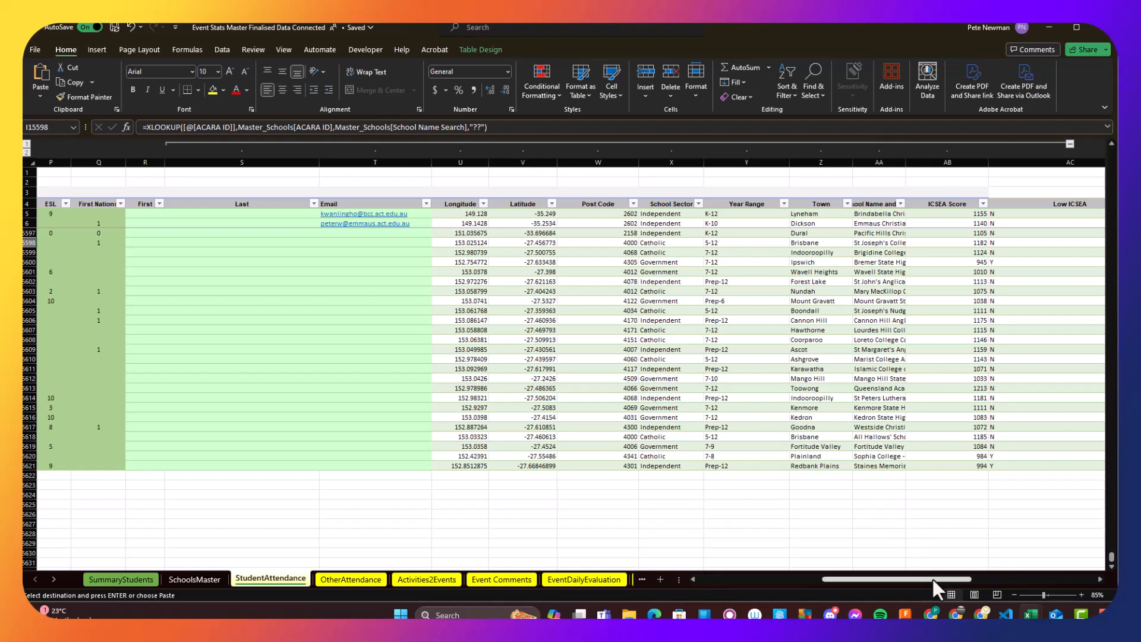
pyautogui.moveTo(933, 579); pyautogui.dragTo(626, 573)
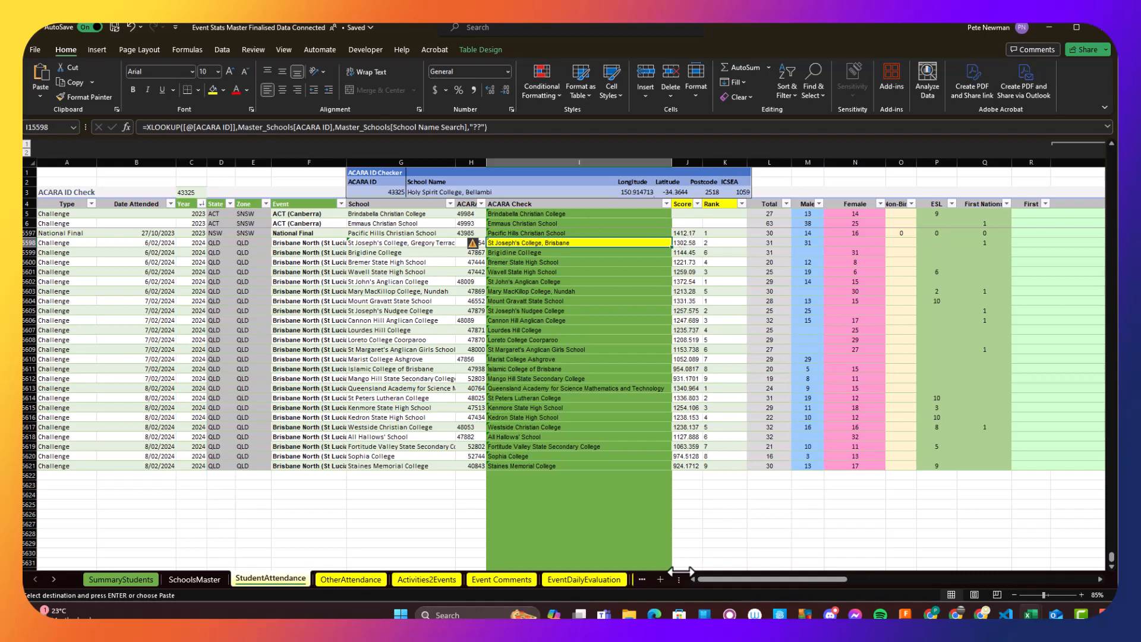
# - Open the 08-02-2024 Thursday Brisbane North scoresheet from the Brisbane North (UQ) 2024 Scoresheets folder
pyautogui.click(629, 614)
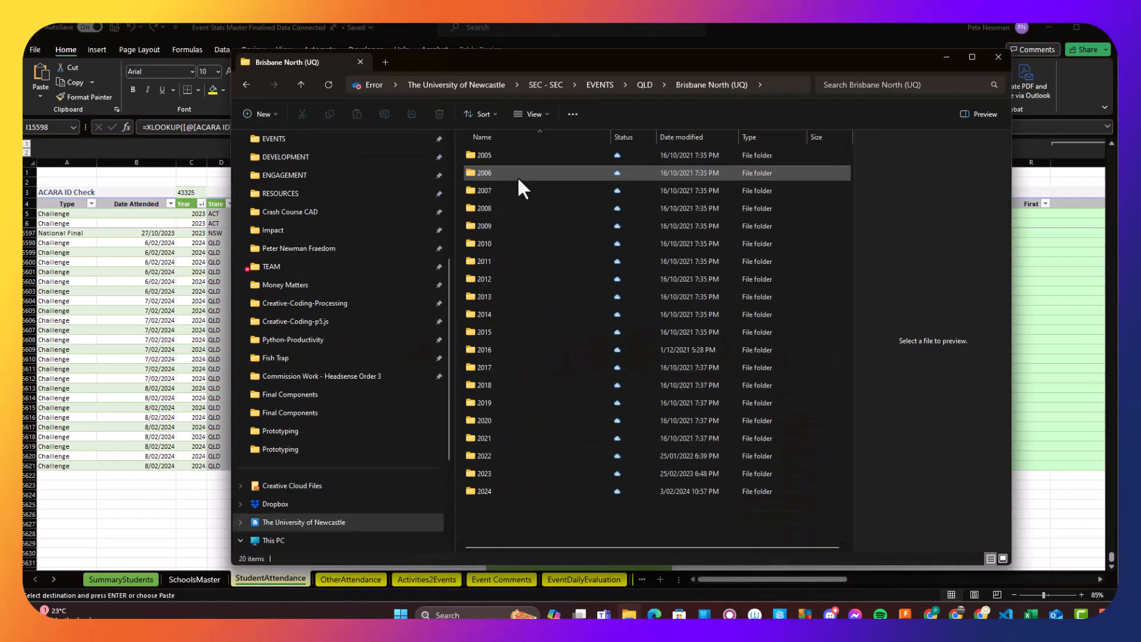
pyautogui.doubleClick(517, 179)
pyautogui.doubleClick(493, 226)
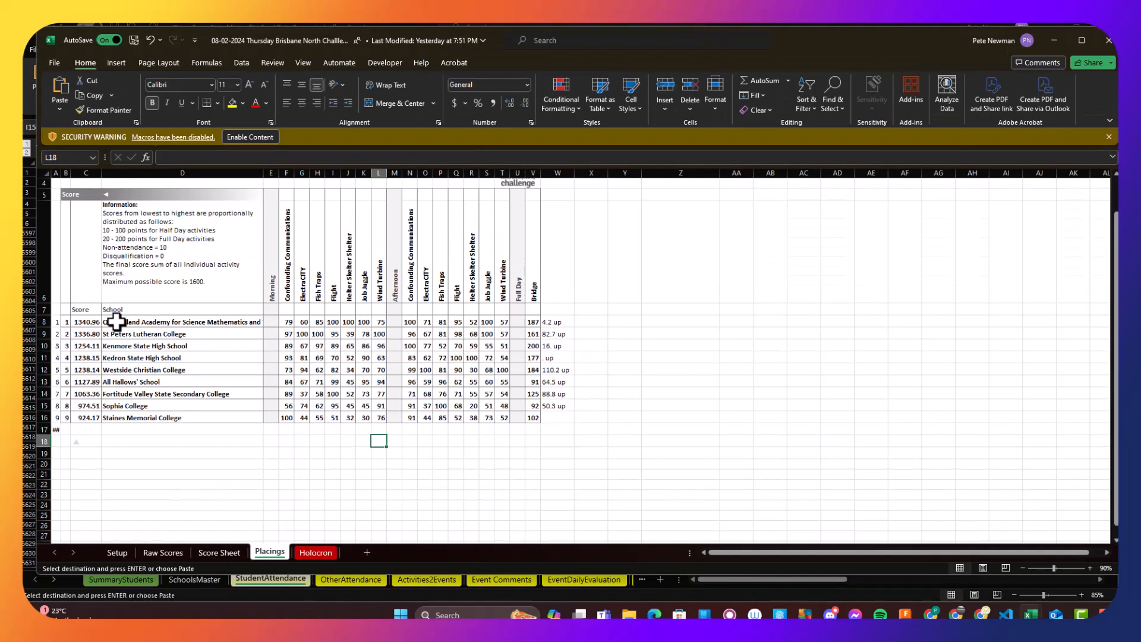
# - Inspect the school names and scores in the scoresheet's Placings sheet and the matching Score and Rank columns in StudentAttendance
pyautogui.moveTo(116, 321); pyautogui.dragTo(128, 417)
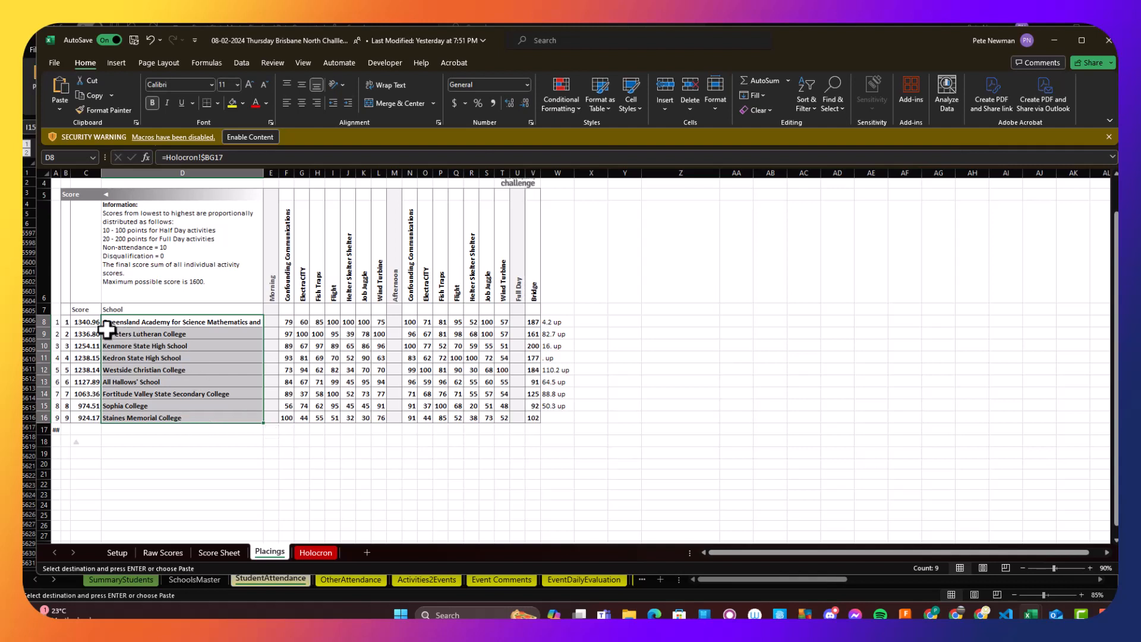
pyautogui.moveTo(86, 321); pyautogui.dragTo(91, 419)
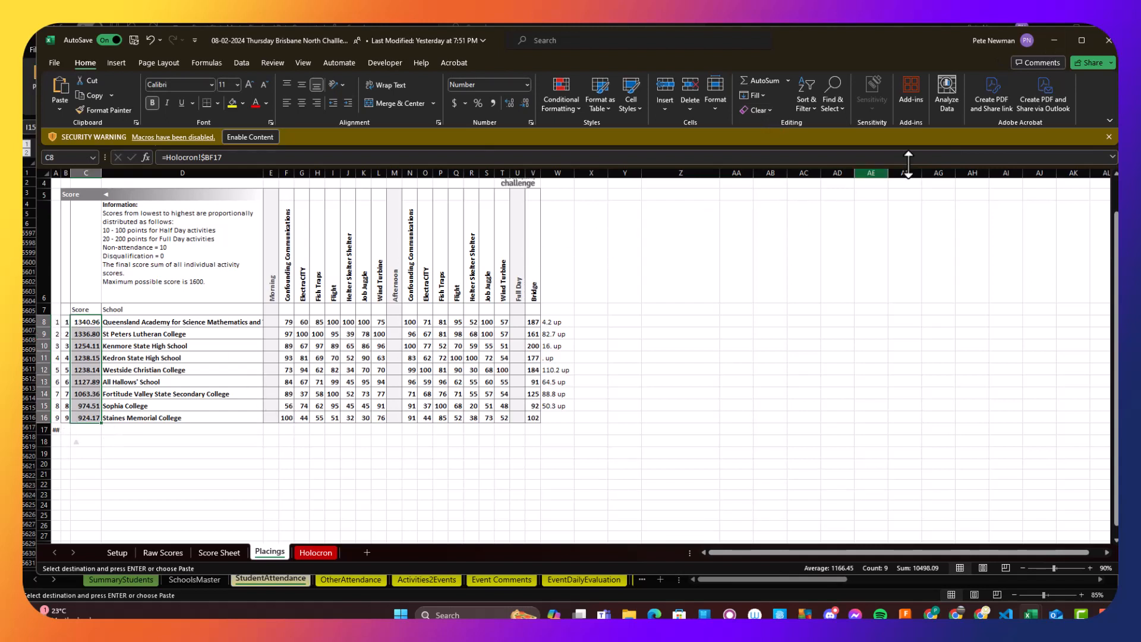
pyautogui.click(1053, 42)
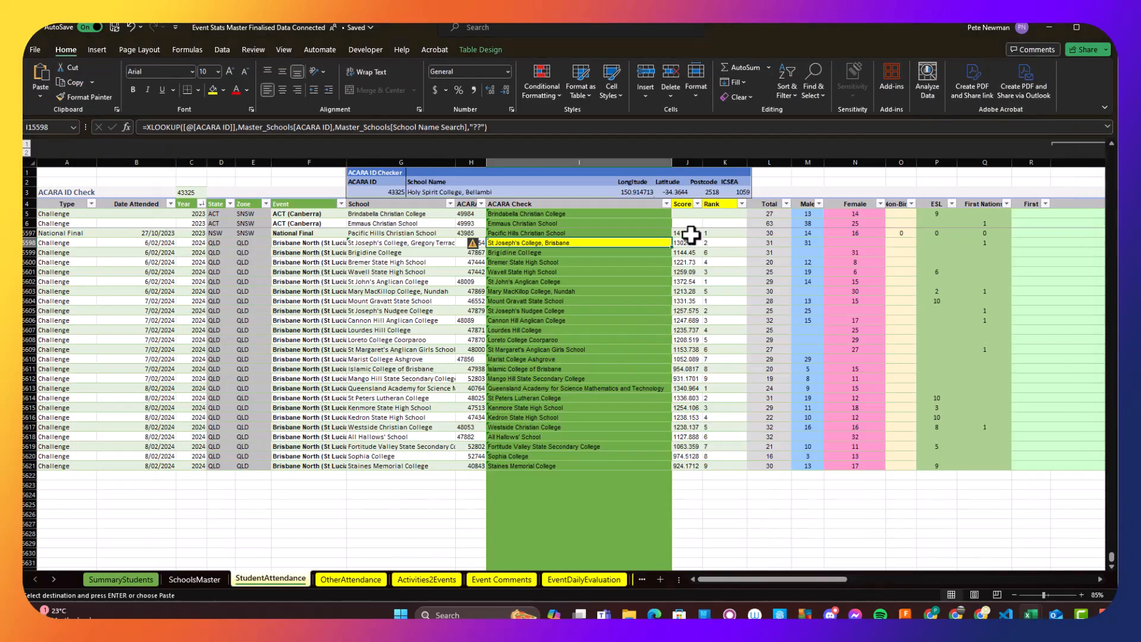
pyautogui.moveTo(688, 242); pyautogui.dragTo(733, 421)
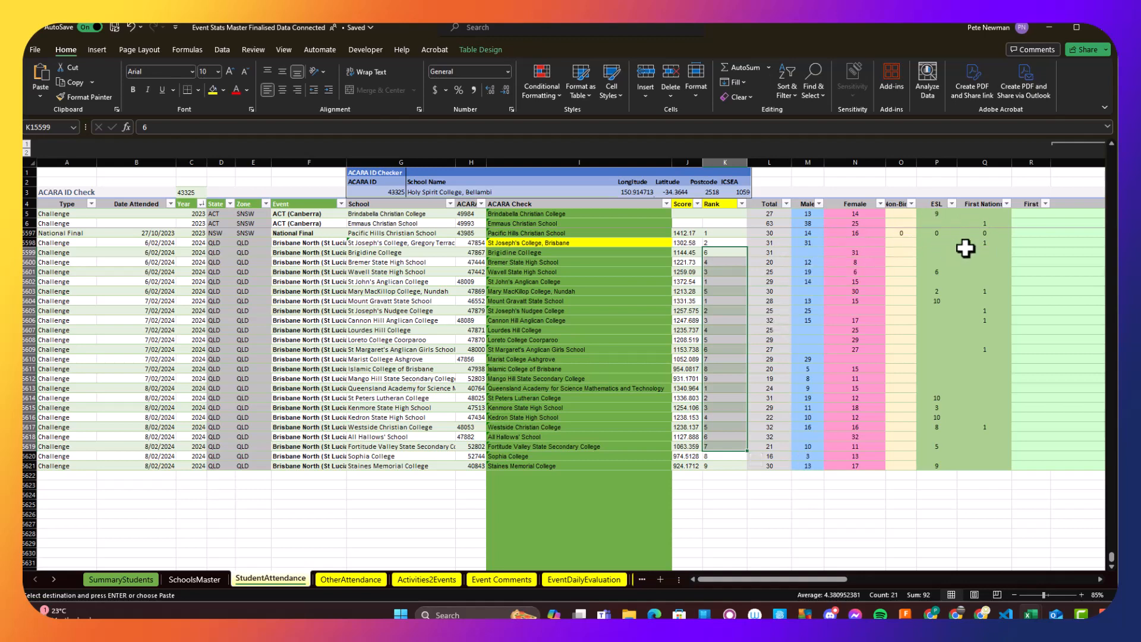
pyautogui.moveTo(784, 577)
pyautogui.mouseDown()
pyautogui.moveTo(829, 576)
pyautogui.moveTo(768, 580)
pyautogui.mouseUp()
# - Search SchoolsMaster for Brigidine College using its name from StudentAttendance, select its ACARA ID, and return to StudentAttendance
pyautogui.click(394, 253)
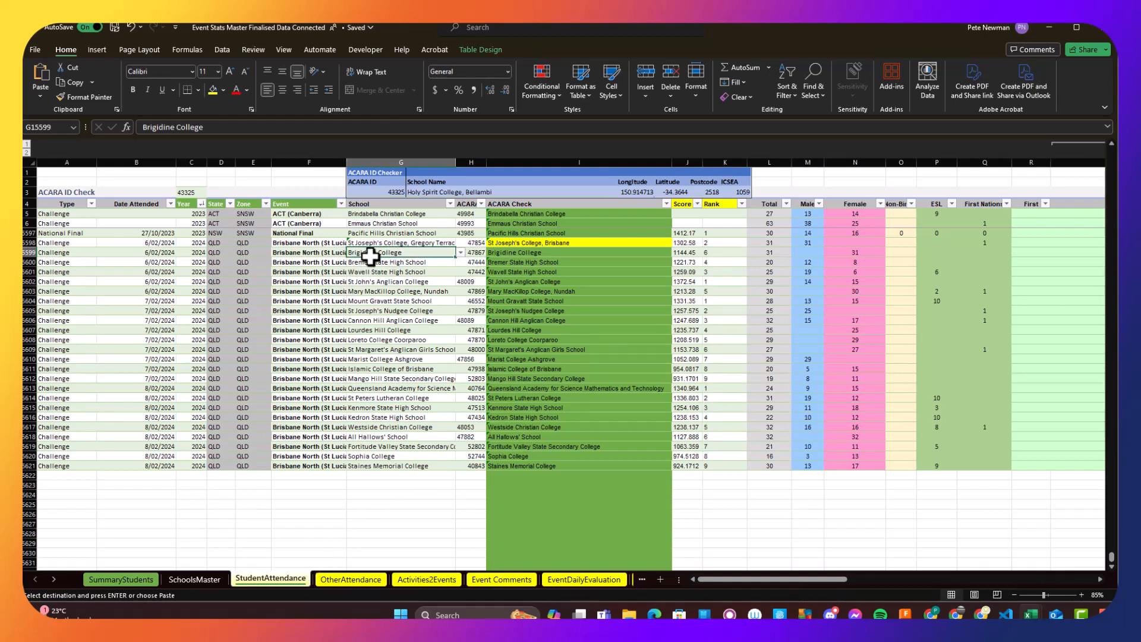
pyautogui.moveTo(212, 129); pyautogui.dragTo(140, 136)
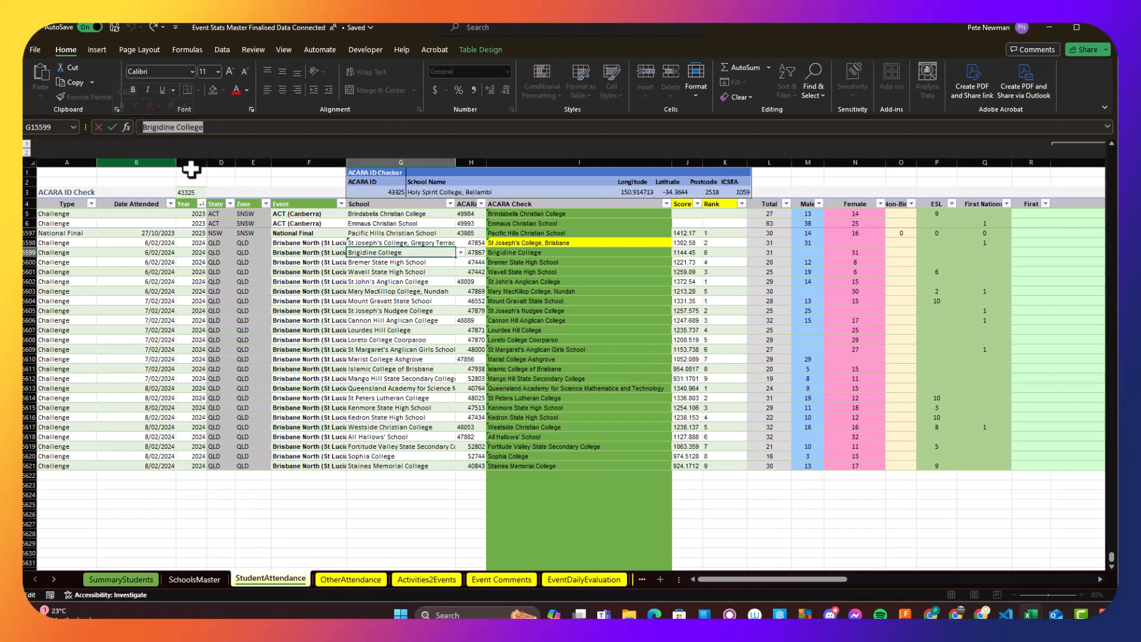
pyautogui.click(202, 581)
pyautogui.hotkey('ctrl', 'f')
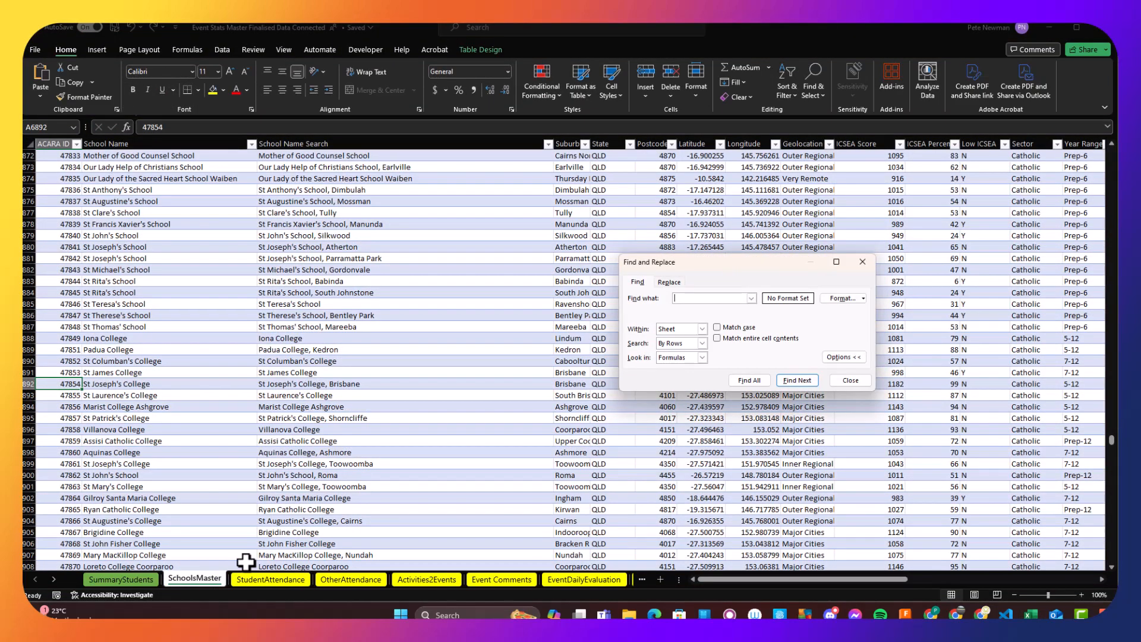
pyautogui.press('Return')
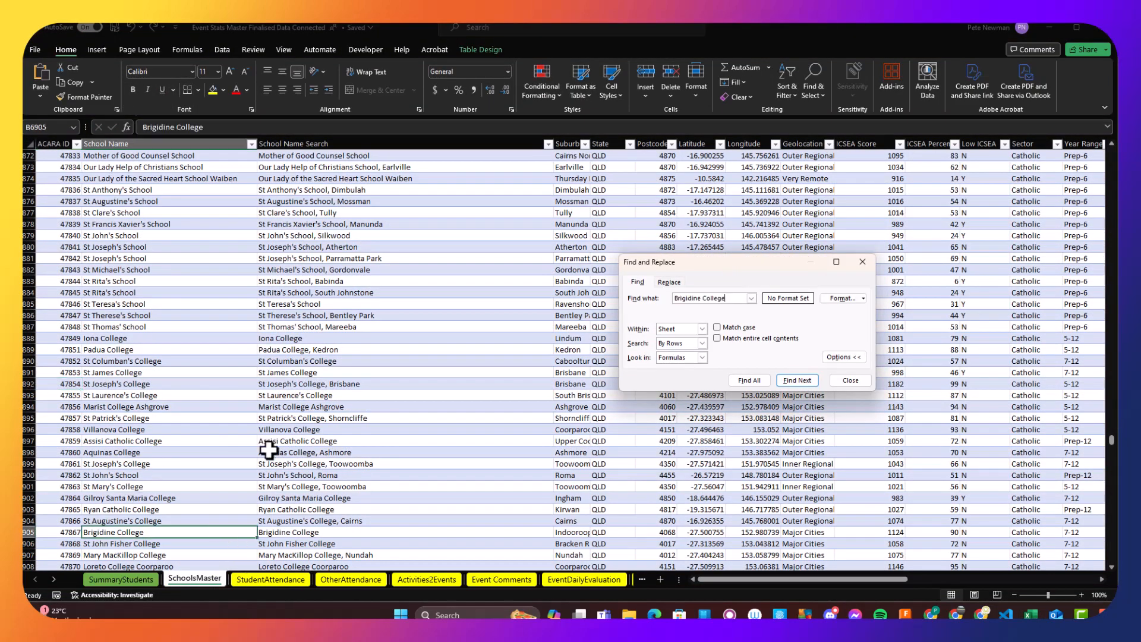
pyautogui.scroll(-2, 274, 463)
pyautogui.click(67, 464)
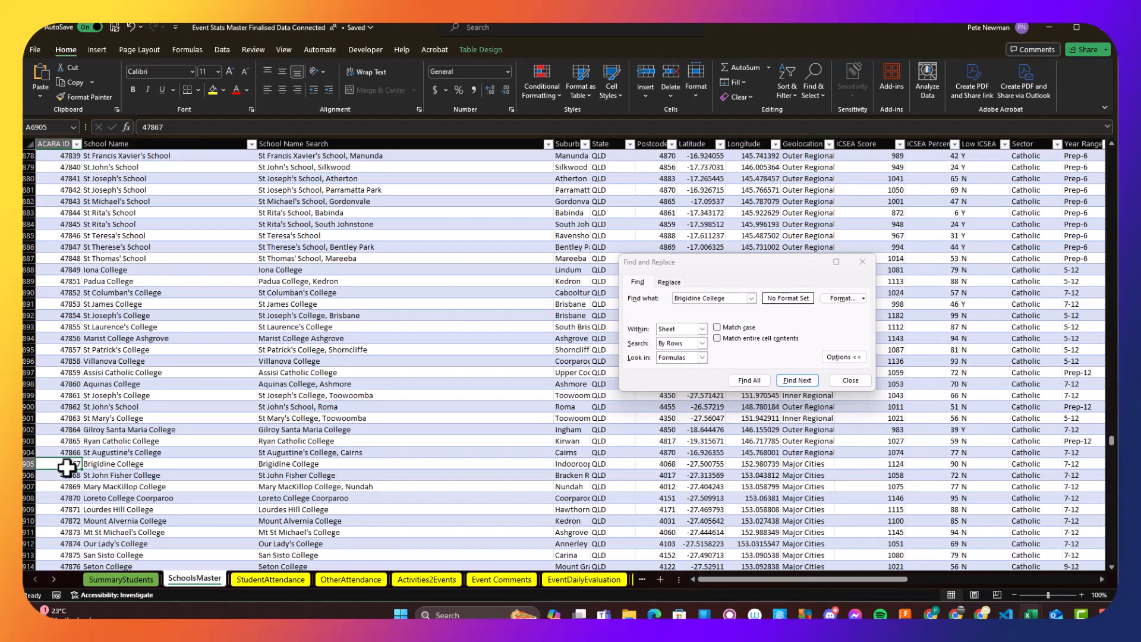
pyautogui.click(126, 581)
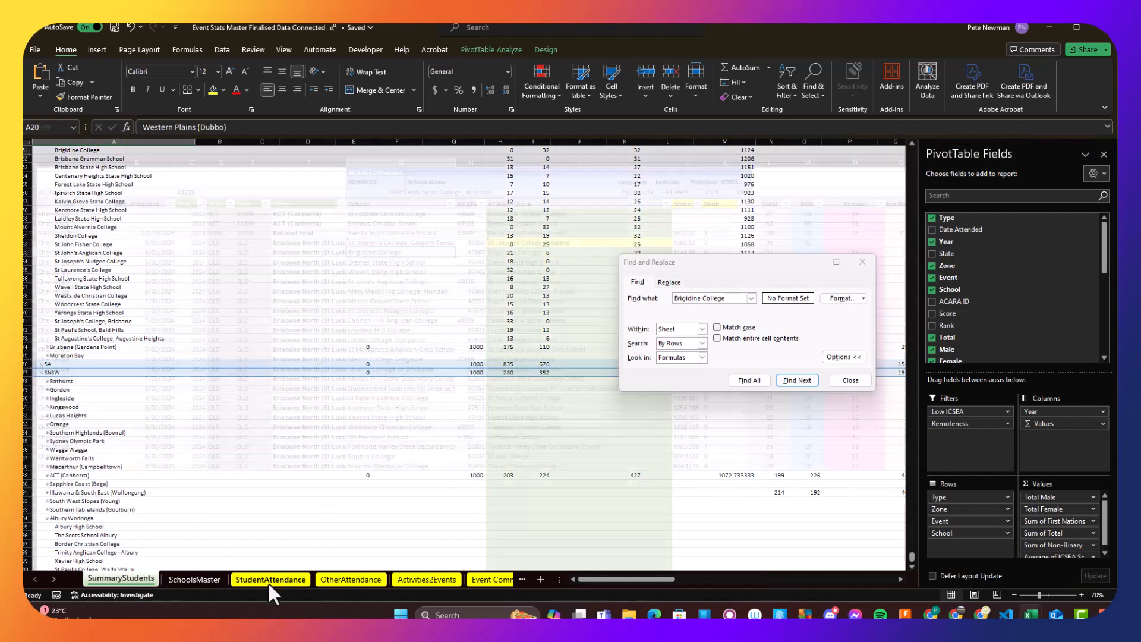
pyautogui.click(268, 580)
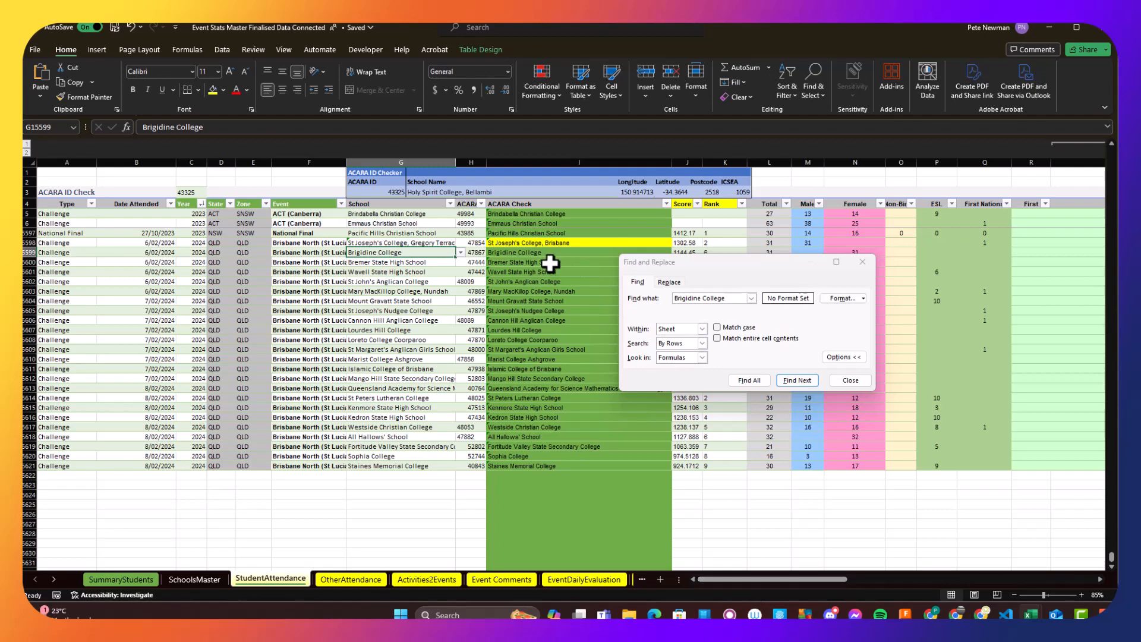
pyautogui.click(860, 262)
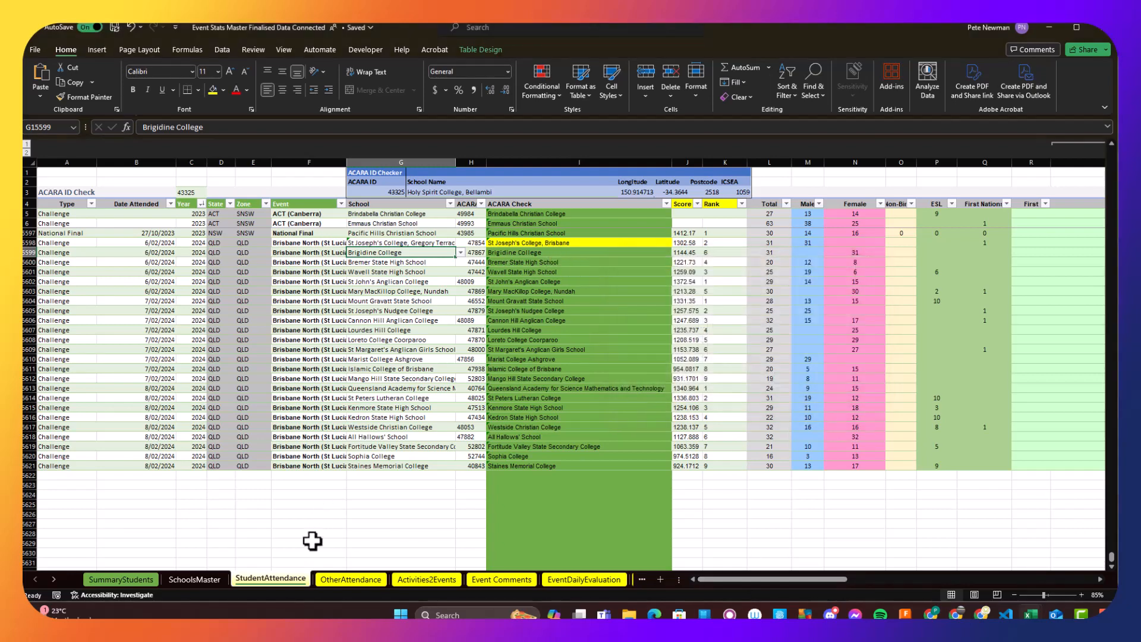
# - Switch to the OtherAttendance sheet and examine the 2024 Brisbane North (St Lucia) challenge rows at a larger zoom
pyautogui.click(350, 580)
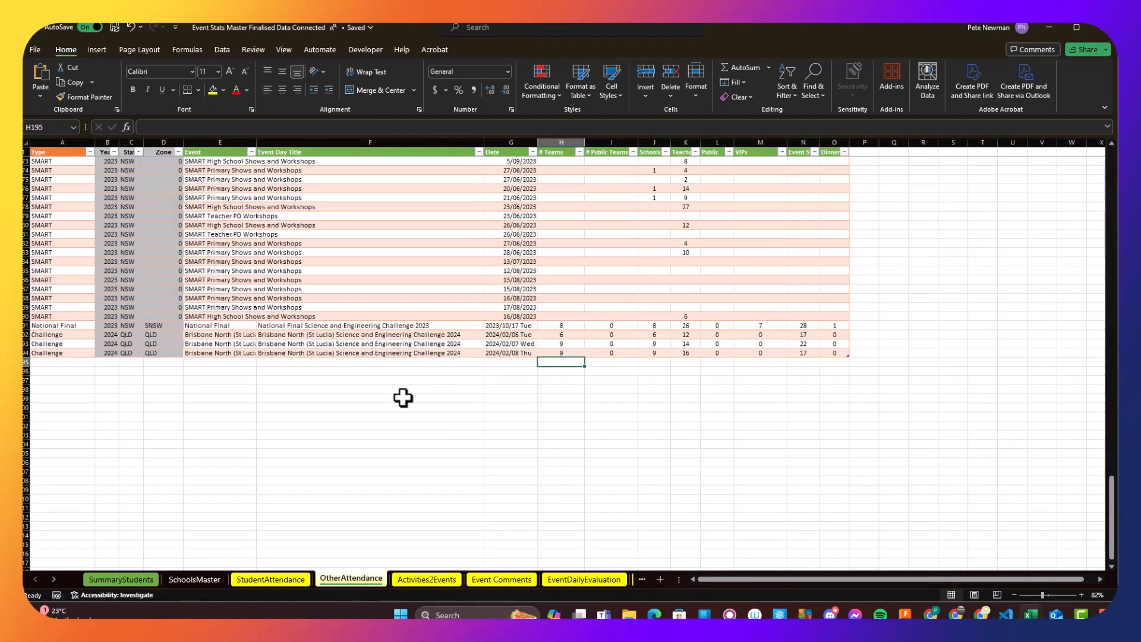
pyautogui.keyDown('ctrl'); pyautogui.scroll(5, 403, 396); pyautogui.keyUp('ctrl')
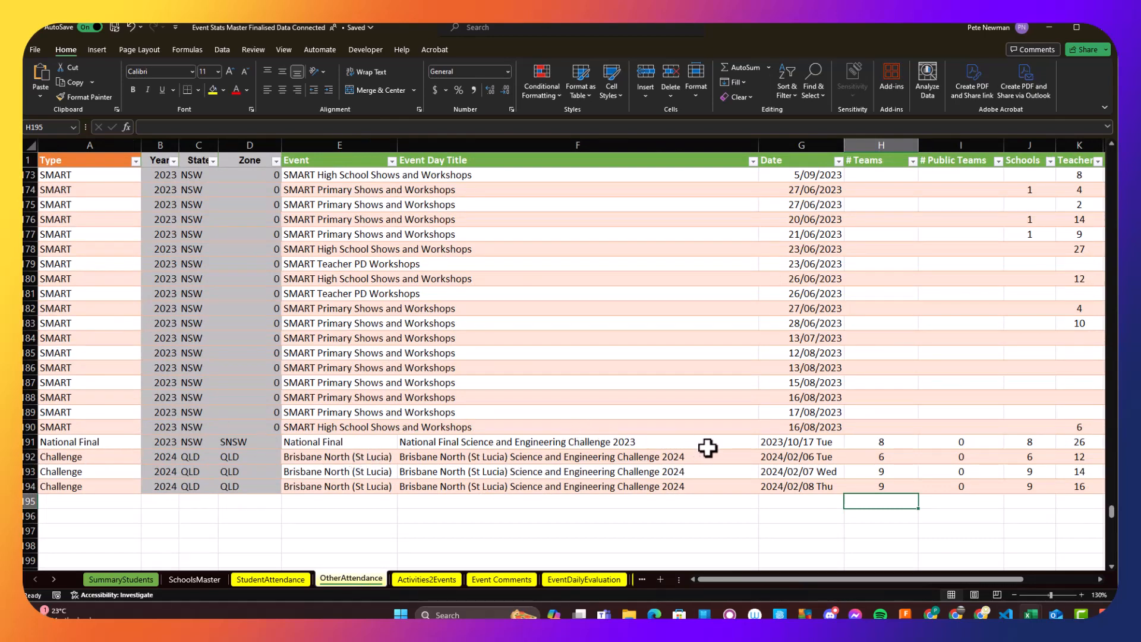
# - Fill the Event Day Title column in OtherAttendance with dark grey and give its text a light font colour
pyautogui.click(668, 456)
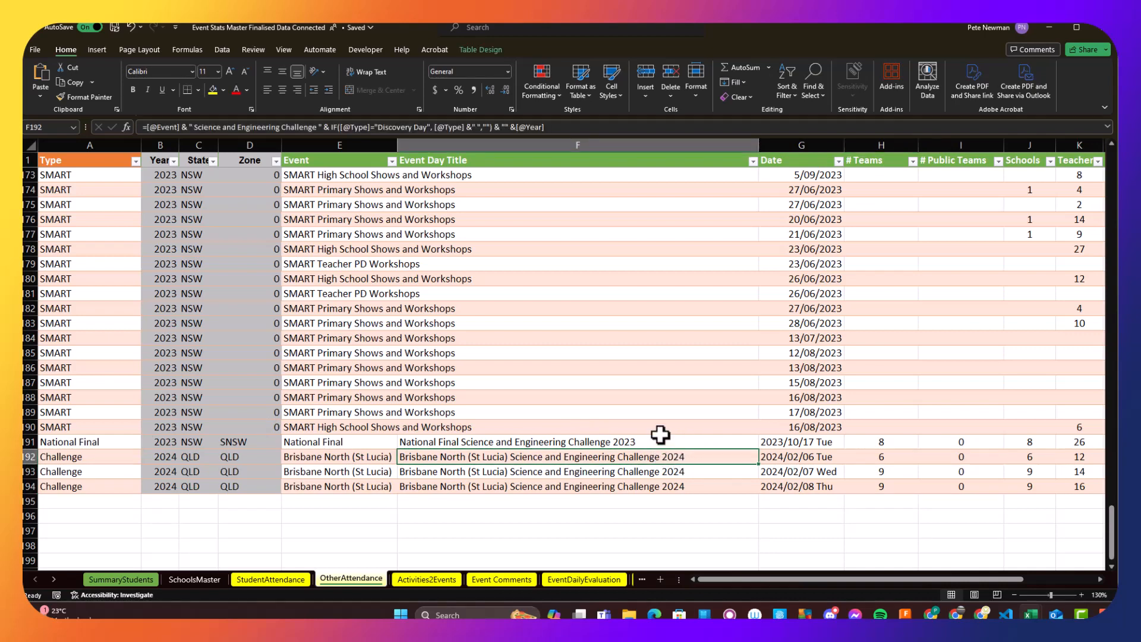
pyautogui.click(535, 145)
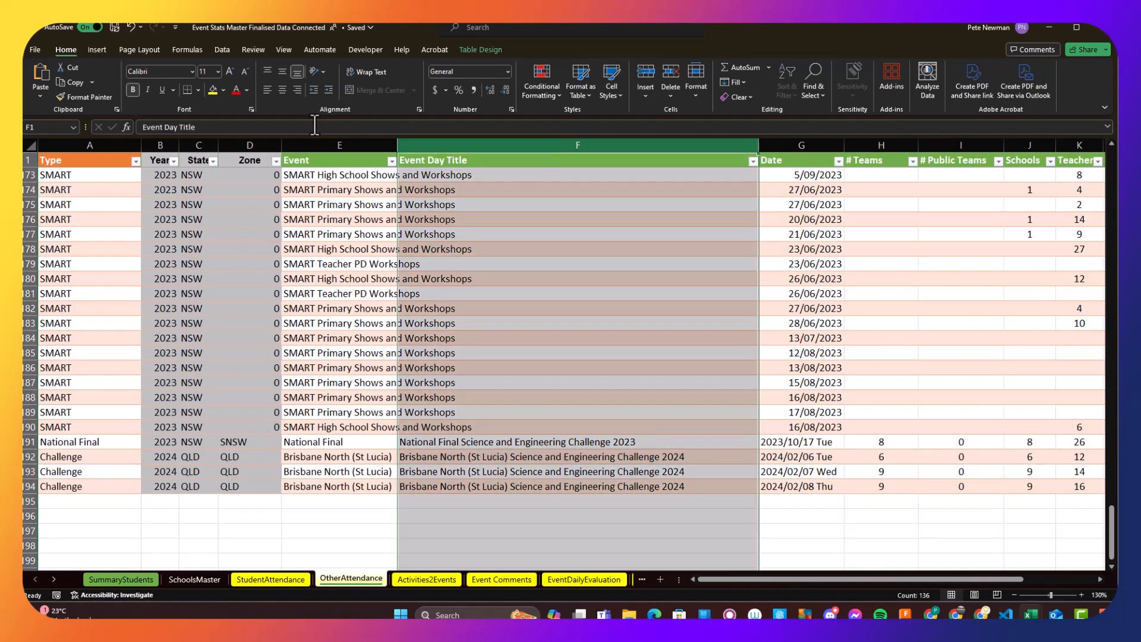
pyautogui.click(224, 89)
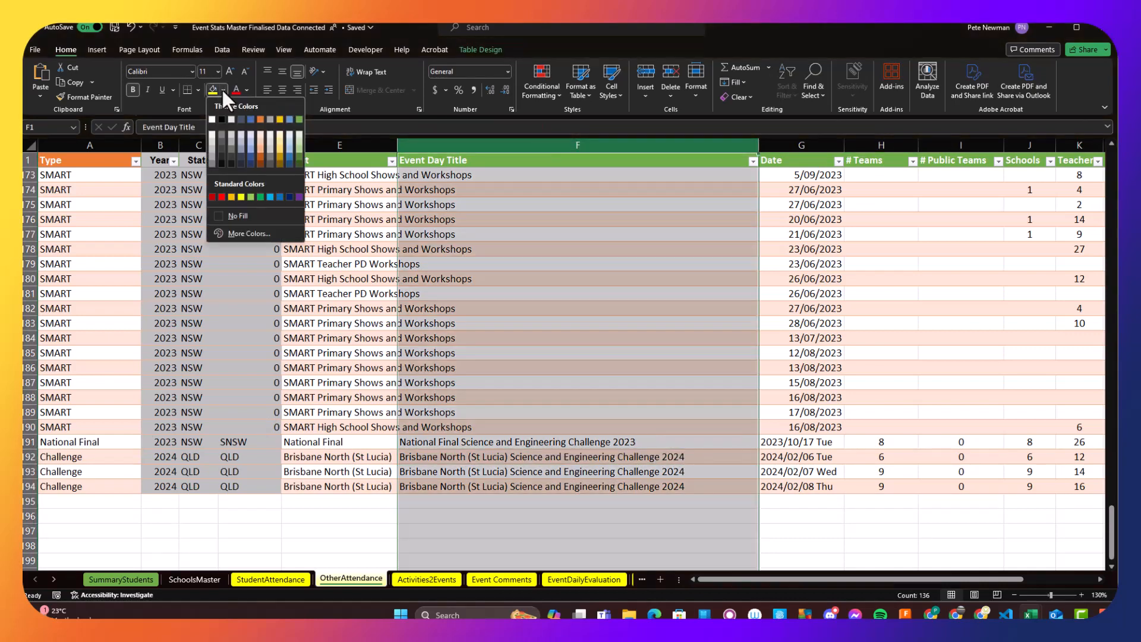
pyautogui.click(211, 164)
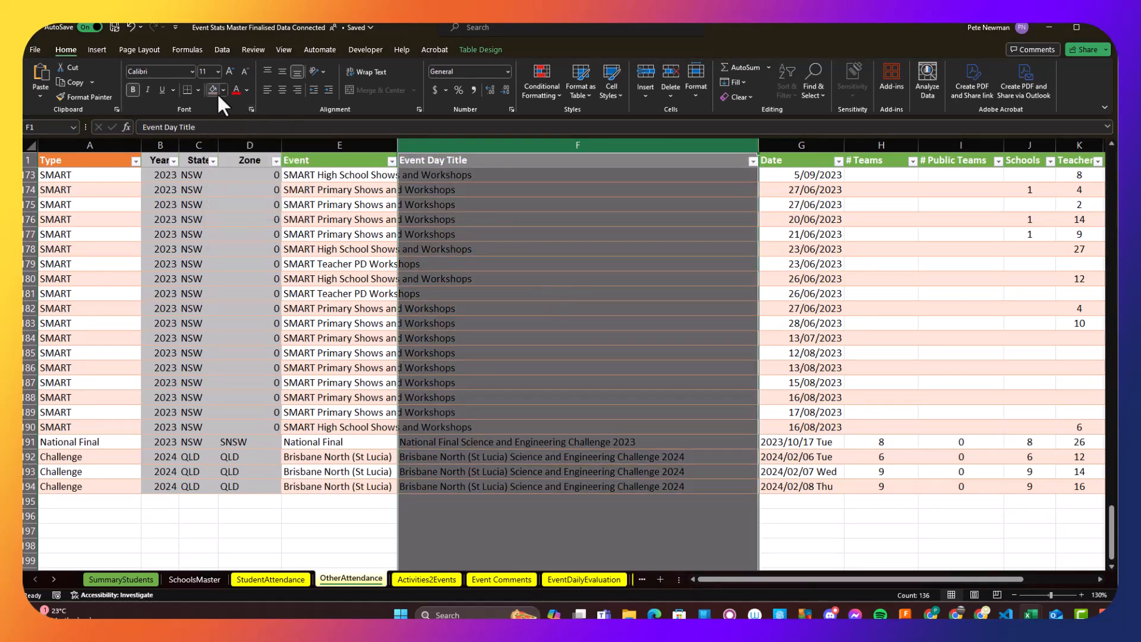
pyautogui.click(246, 90)
pyautogui.click(238, 135)
pyautogui.click(563, 249)
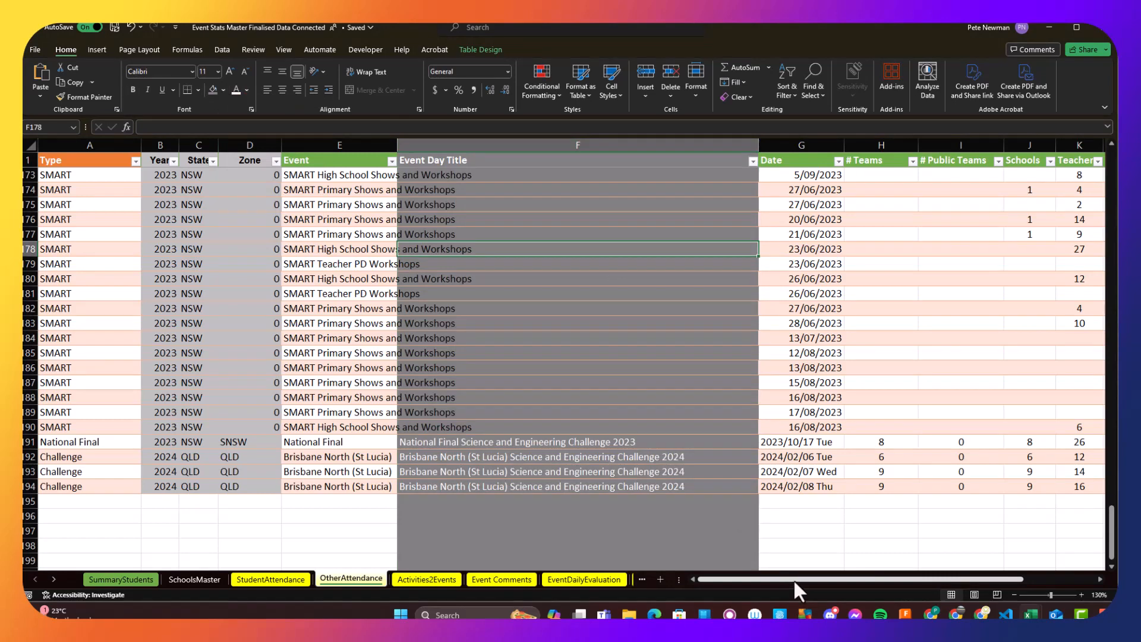
# - Check the remaining OtherAttendance columns, and select the 2024 Brisbane North (St Lucia) activity rows in the Activities2Events sheet
pyautogui.moveTo(793, 579); pyautogui.dragTo(957, 579)
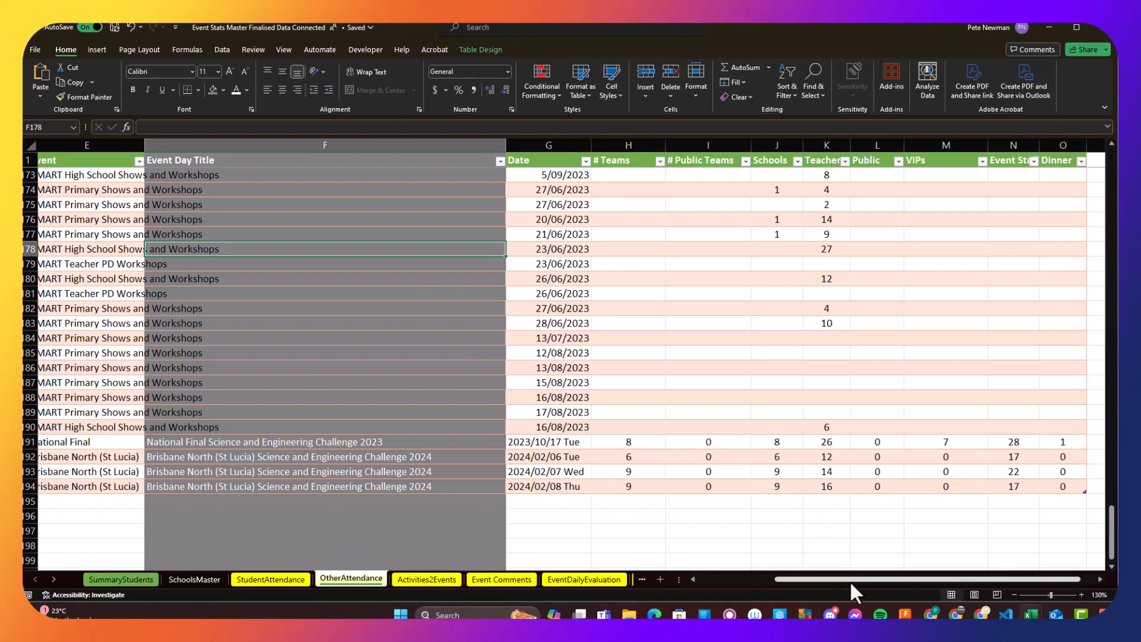
pyautogui.click(428, 580)
pyautogui.scroll(1, 506, 466)
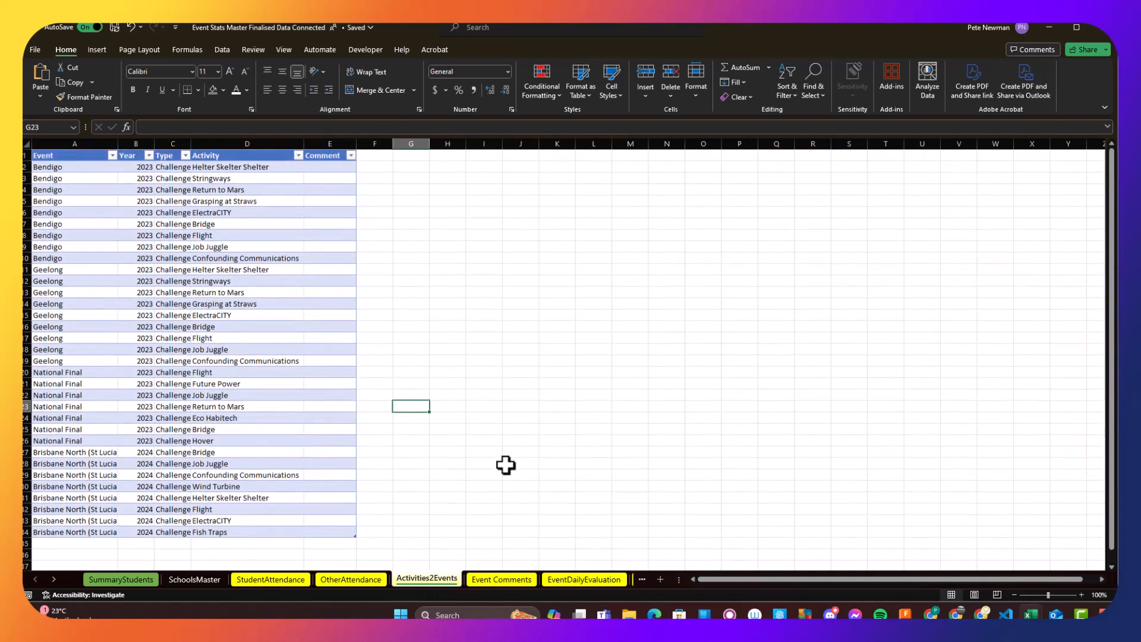
pyautogui.scroll(-2, 589, 520)
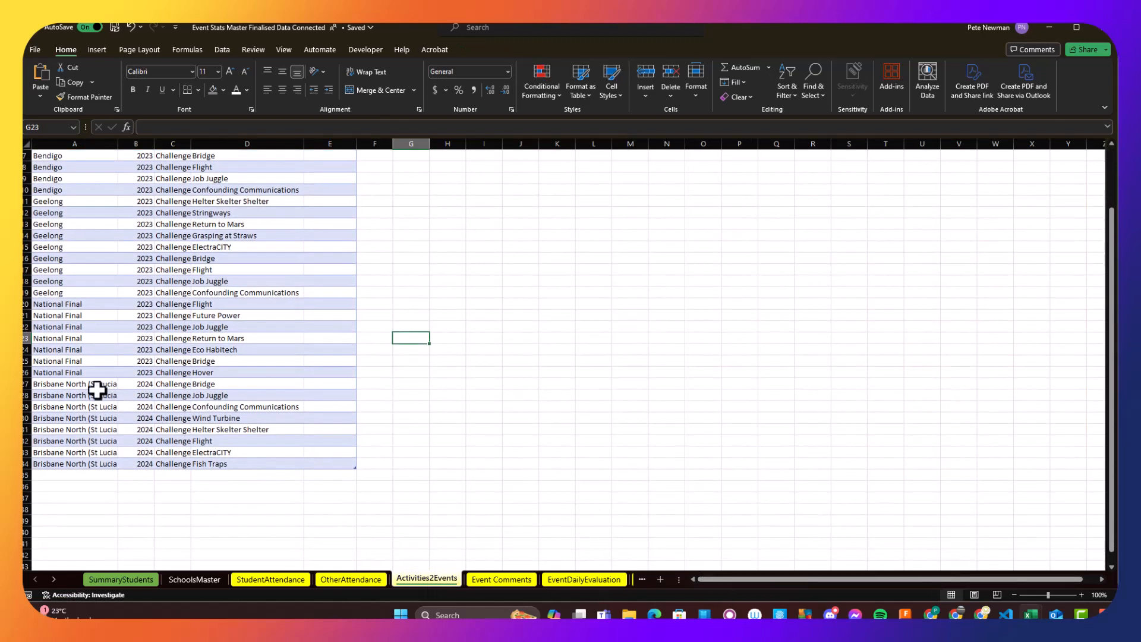
pyautogui.moveTo(67, 387); pyautogui.dragTo(325, 460)
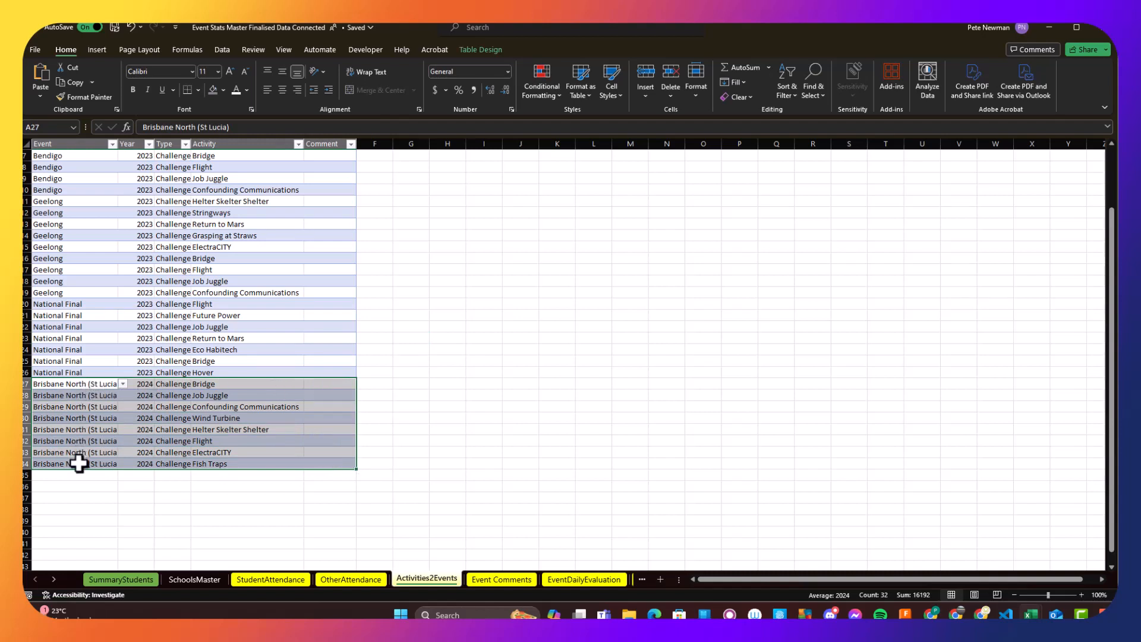
# - Re-enter the event of the first 2024 Brisbane North row as Brisbane North (St Lucia) from the suggested event names
pyautogui.click(110, 385)
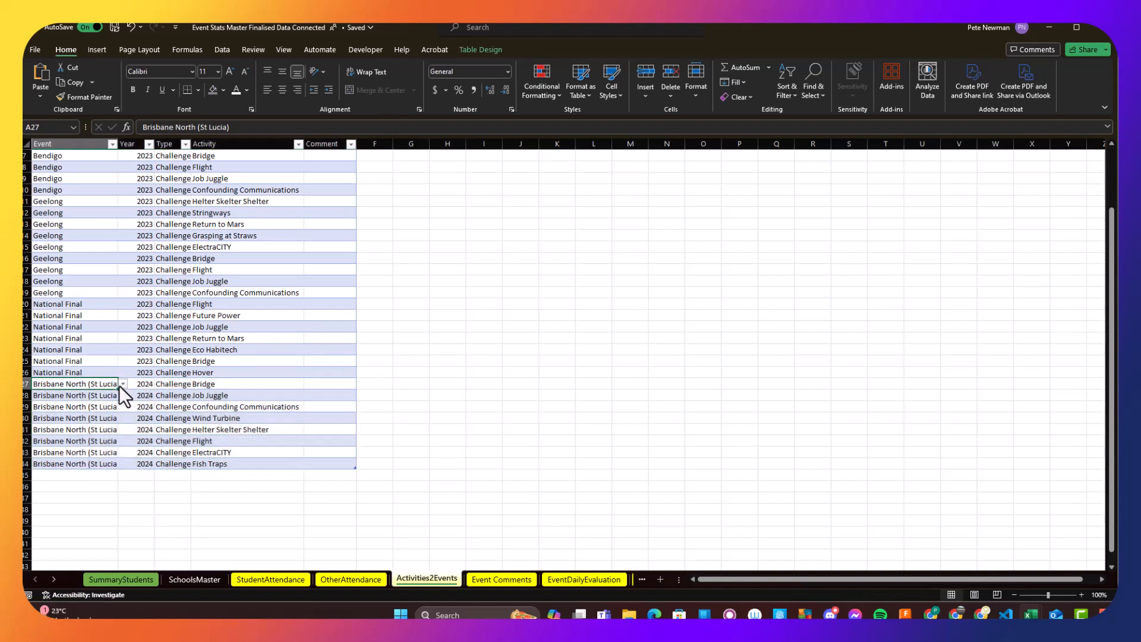
pyautogui.click(123, 384)
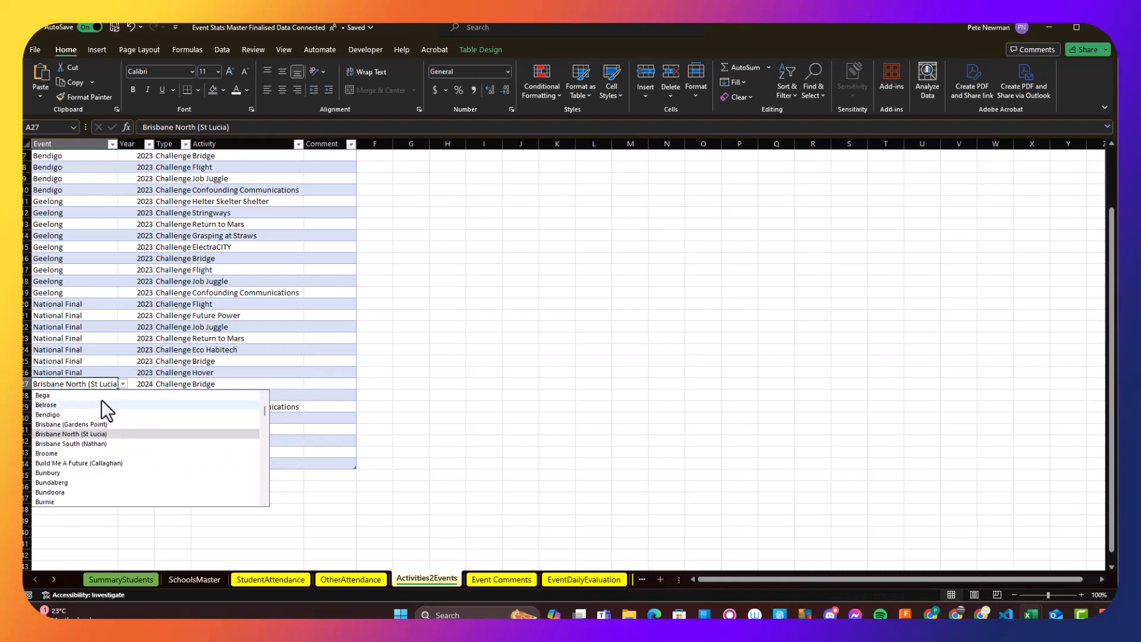
pyautogui.doubleClick(91, 384)
pyautogui.tripleClick(91, 384)
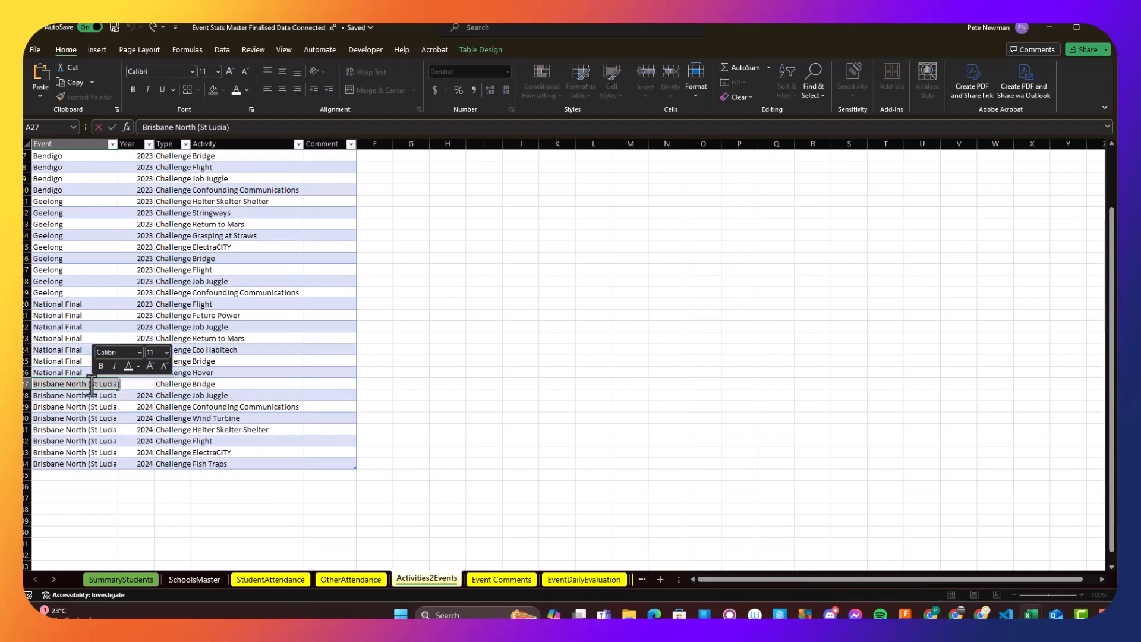
pyautogui.write('Bris')
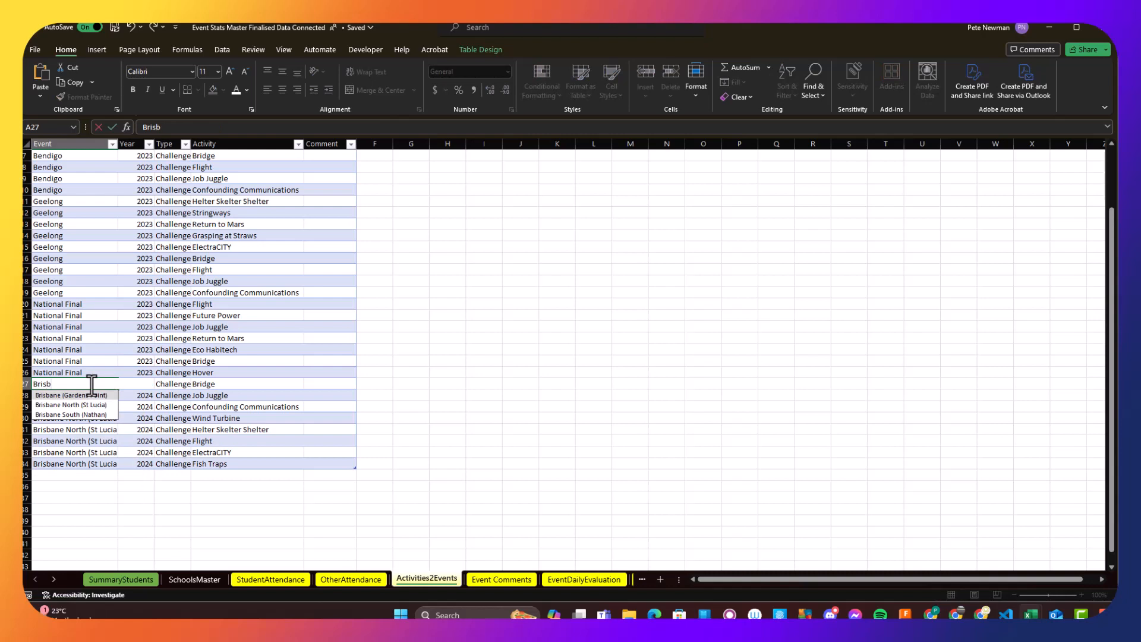
pyautogui.write('b')
pyautogui.press('Down')
pyautogui.press('Down')
pyautogui.press('Return')
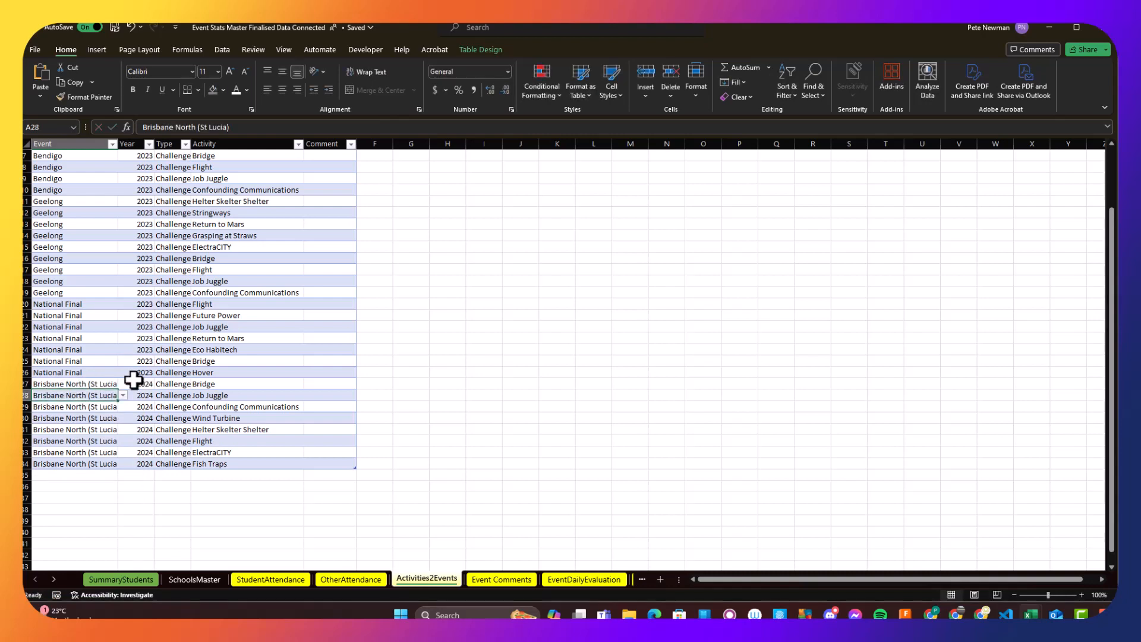
# - Highlight the Year, Type and Activity values of the 2024 Brisbane North rows and autofit the Type column's width
pyautogui.moveTo(136, 384); pyautogui.dragTo(147, 464)
pyautogui.moveTo(179, 390); pyautogui.dragTo(178, 463)
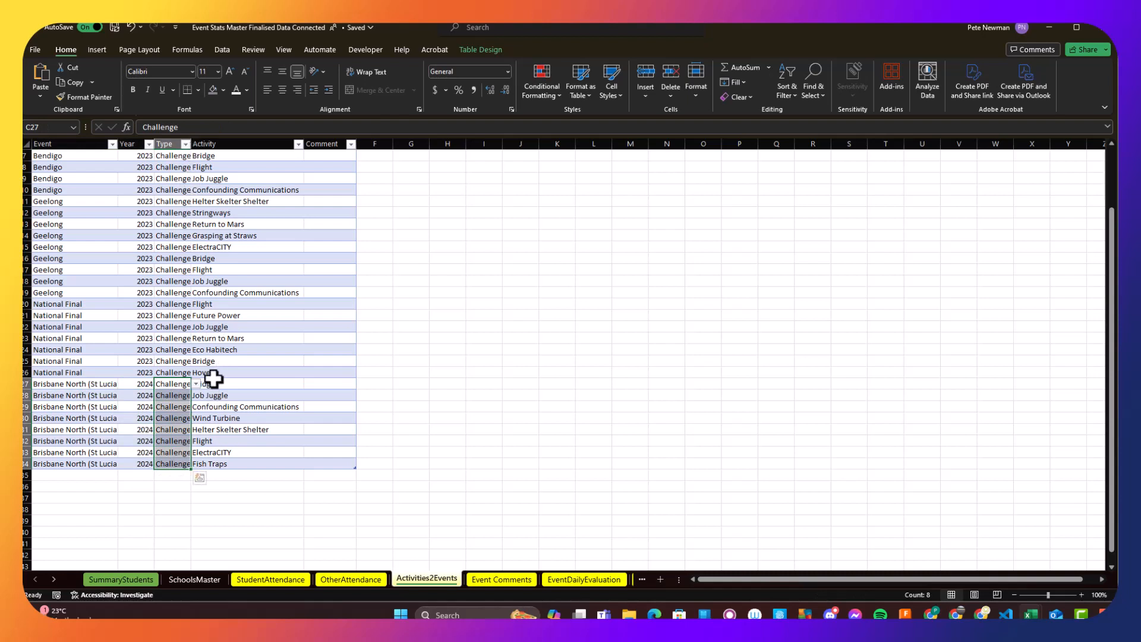
pyautogui.moveTo(214, 383); pyautogui.dragTo(238, 453)
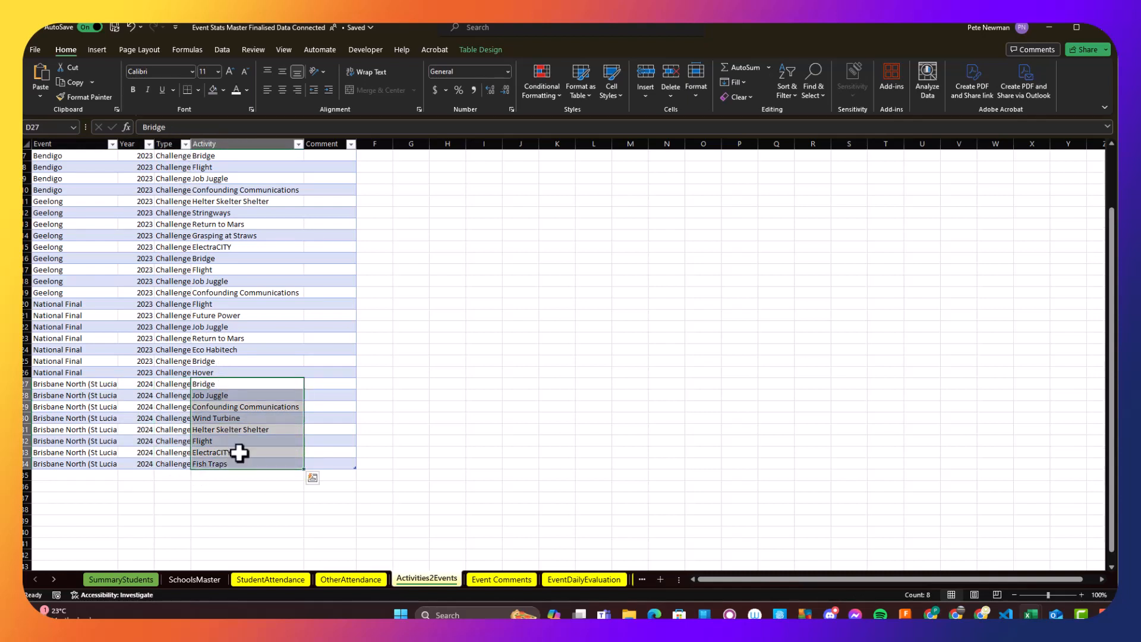
pyautogui.doubleClick(191, 136)
pyautogui.click(398, 372)
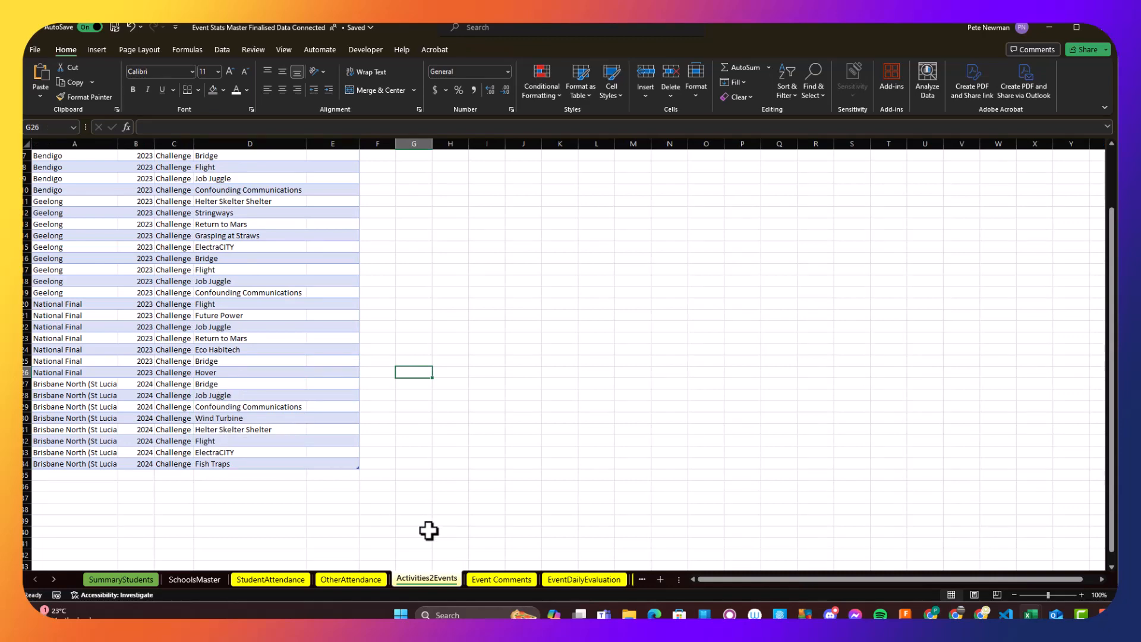
pyautogui.scroll(2, 305, 433)
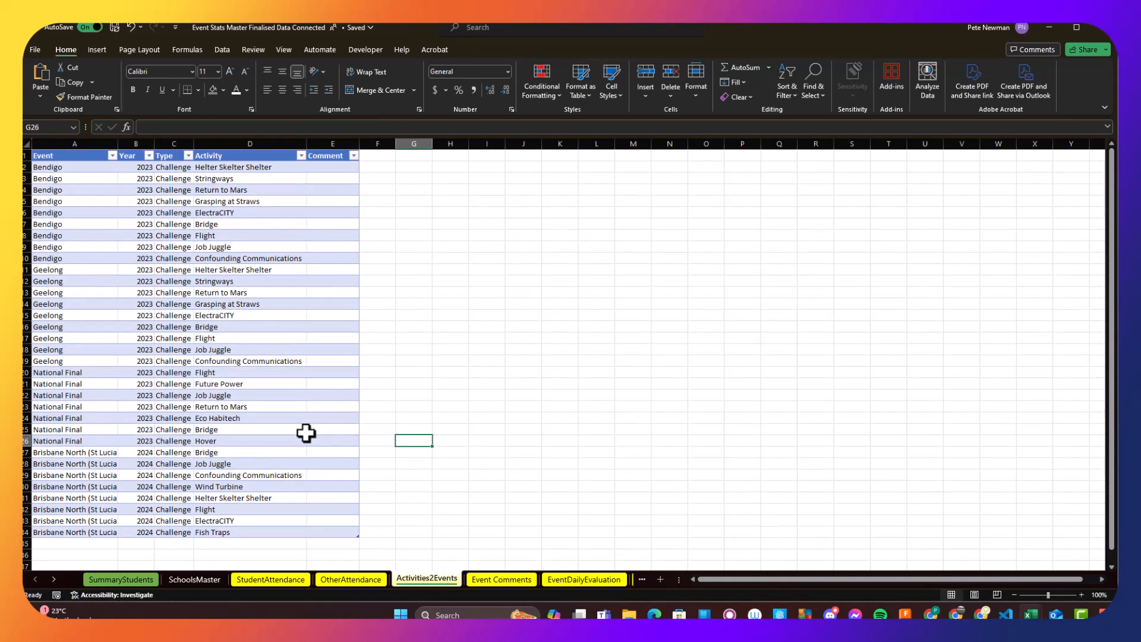
pyautogui.scroll(-1, 305, 432)
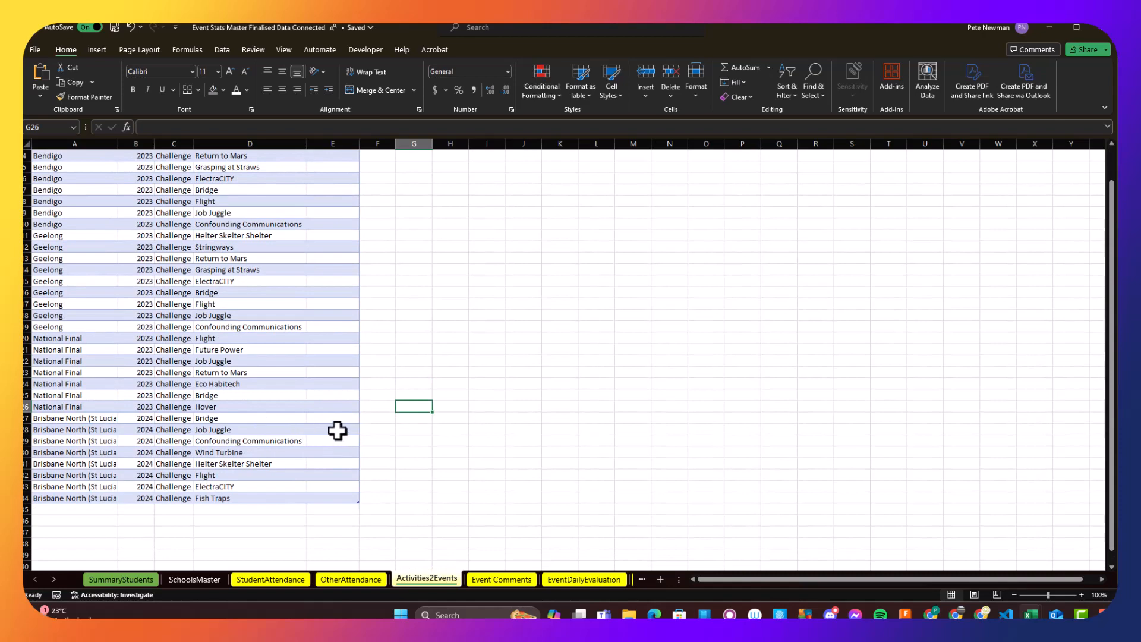
pyautogui.scroll(1, 337, 430)
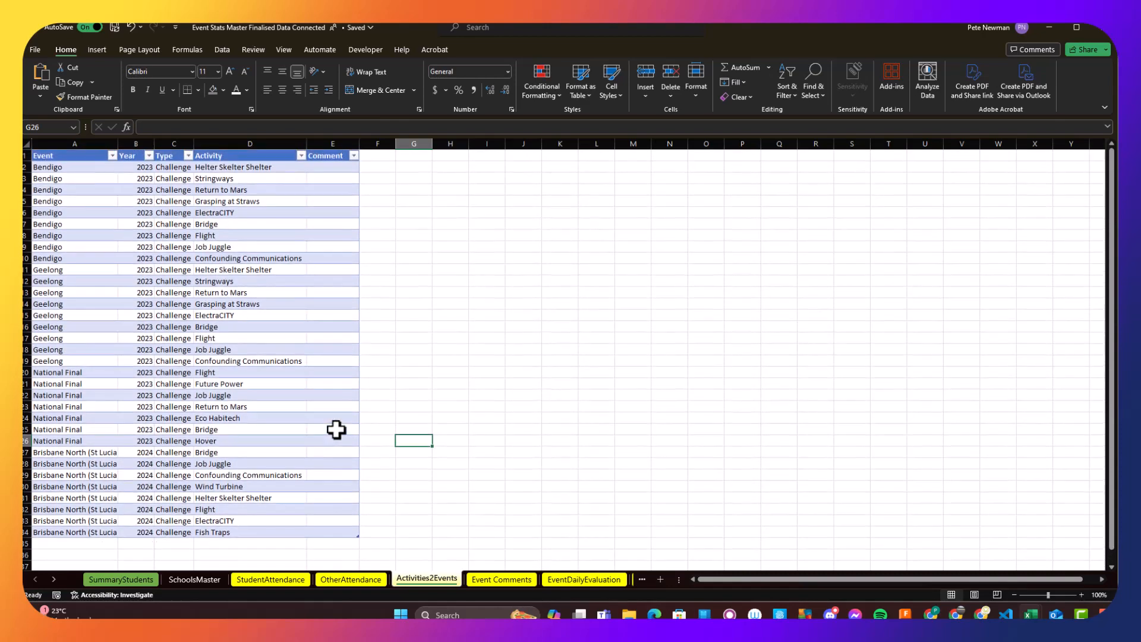
pyautogui.scroll(-2, 337, 430)
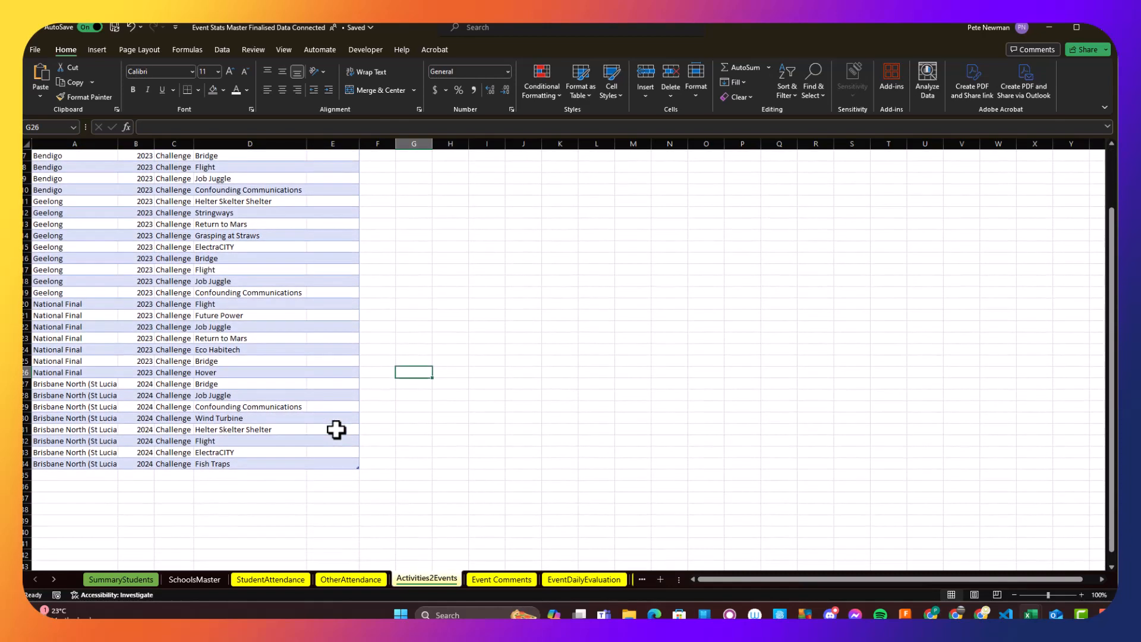
pyautogui.scroll(1, 334, 428)
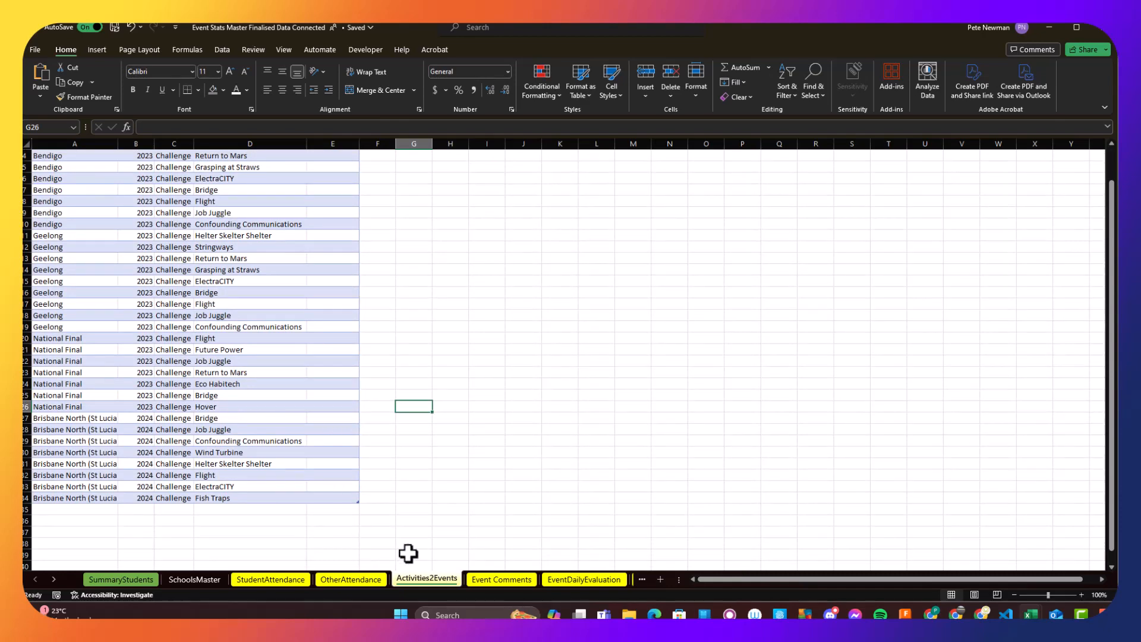
pyautogui.click(401, 522)
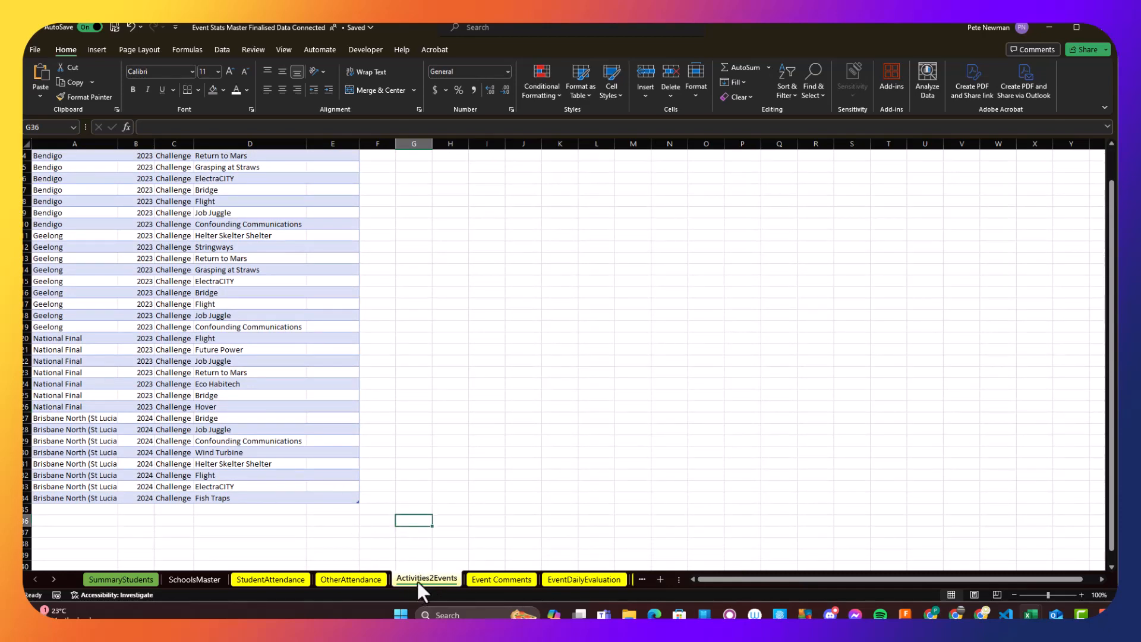
# - View the Event Comments sheet, and open the Evaluation Summary page of the Report Generator Proof of Concept report in Power BI
pyautogui.click(517, 579)
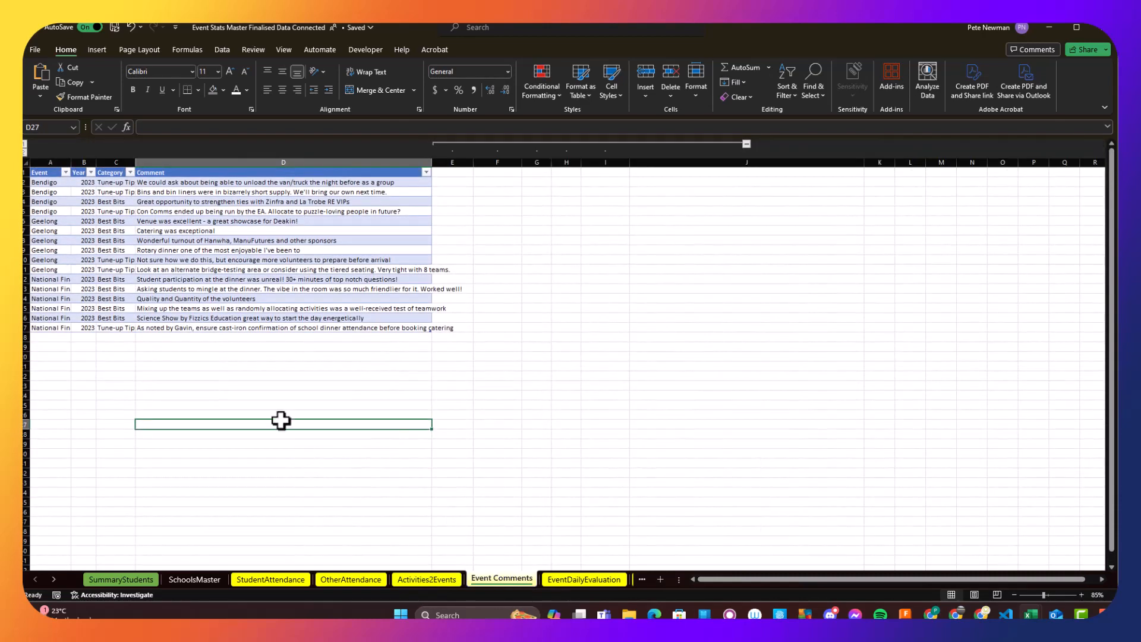
pyautogui.hotkey('alt', 'Tab')
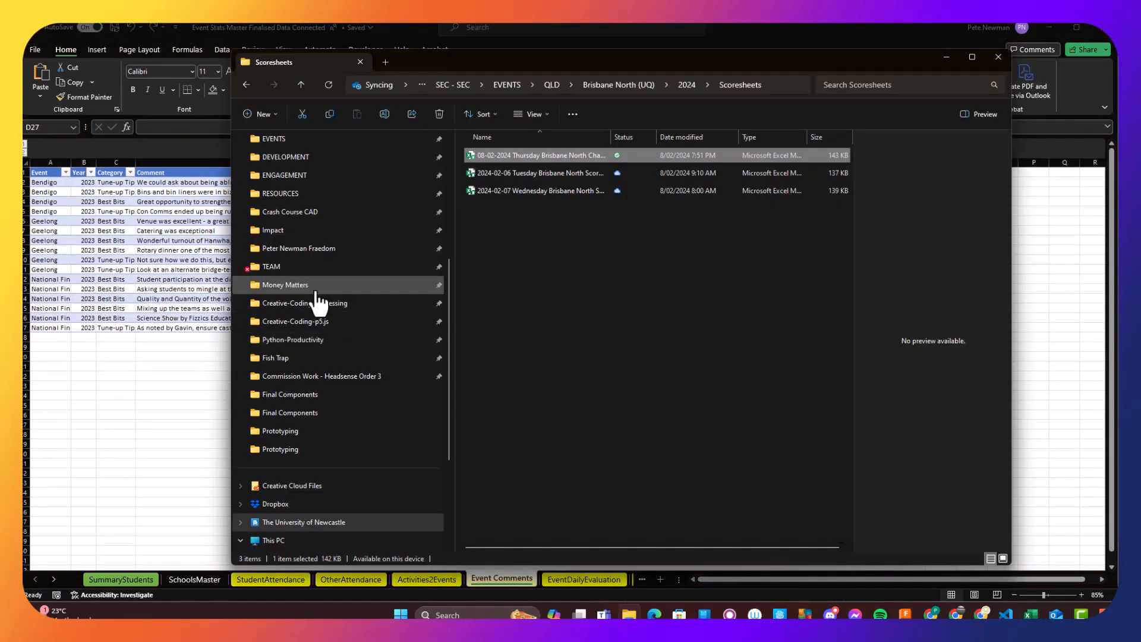
pyautogui.click(274, 233)
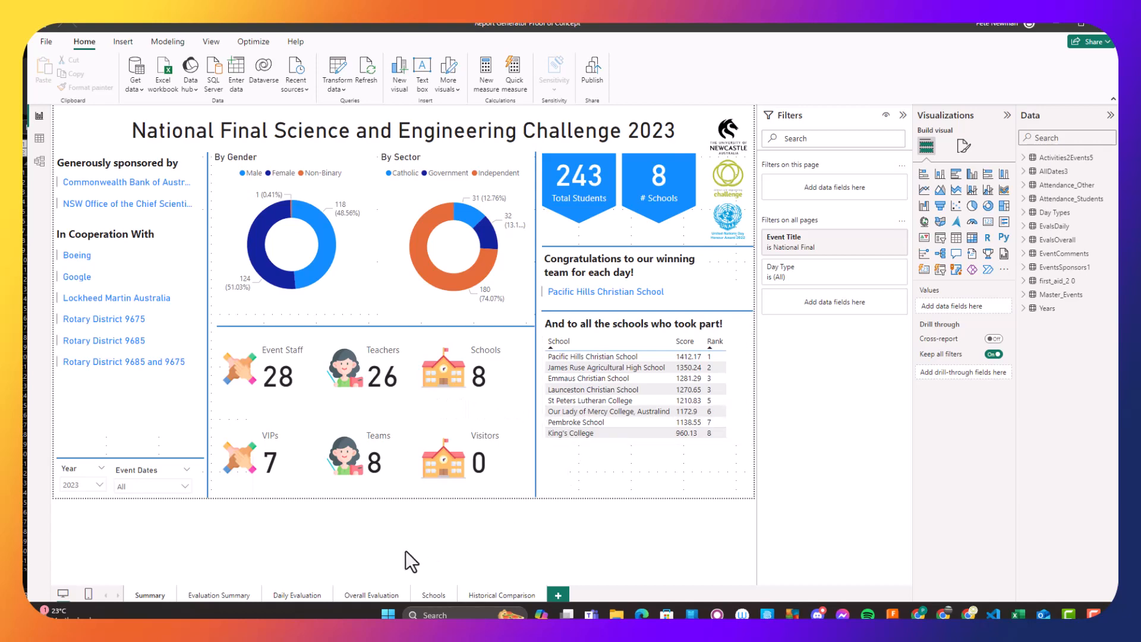
pyautogui.click(226, 595)
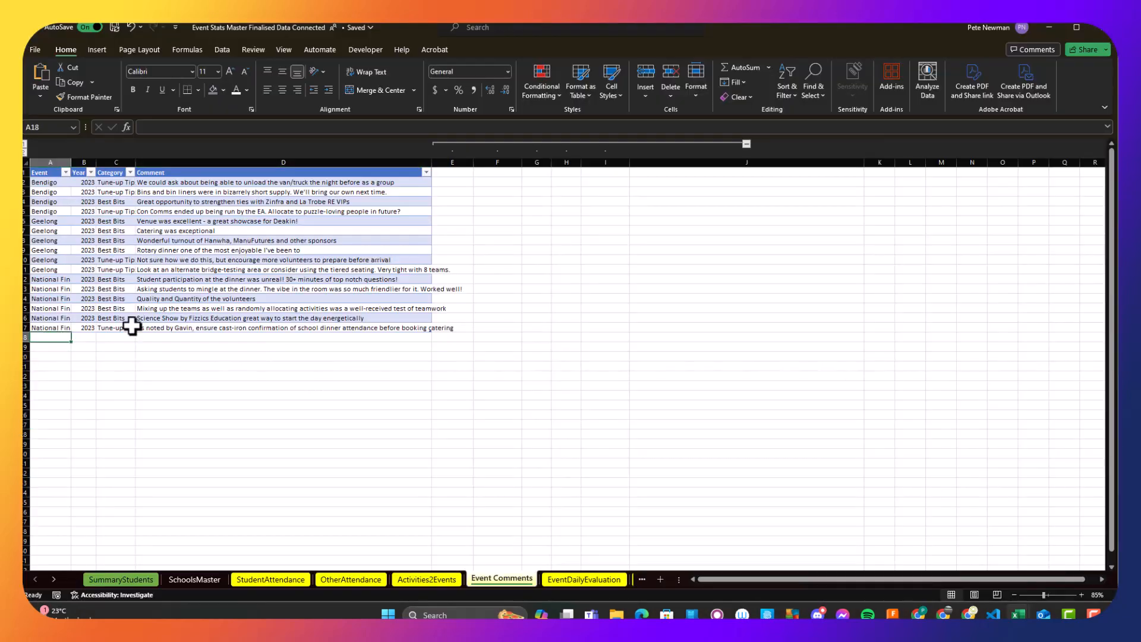
# - Extend the Event Comments table by three rows and set the first new row's event to Brisbane North (St Lucia)
pyautogui.press('Up')
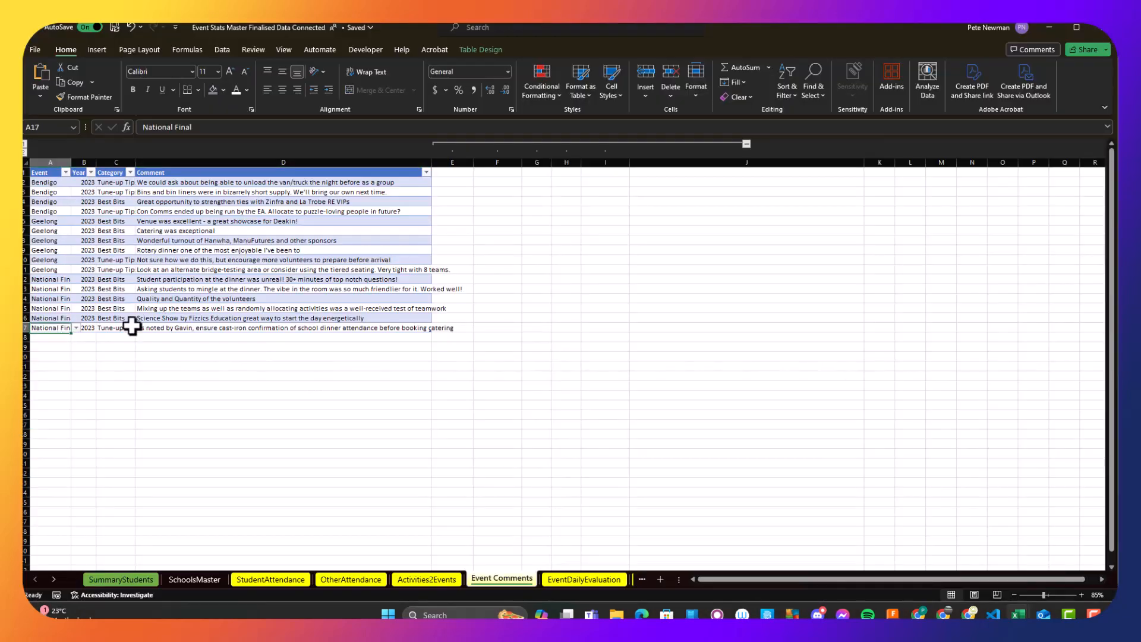
pyautogui.moveTo(71, 337); pyautogui.dragTo(70, 356)
pyautogui.click(58, 338)
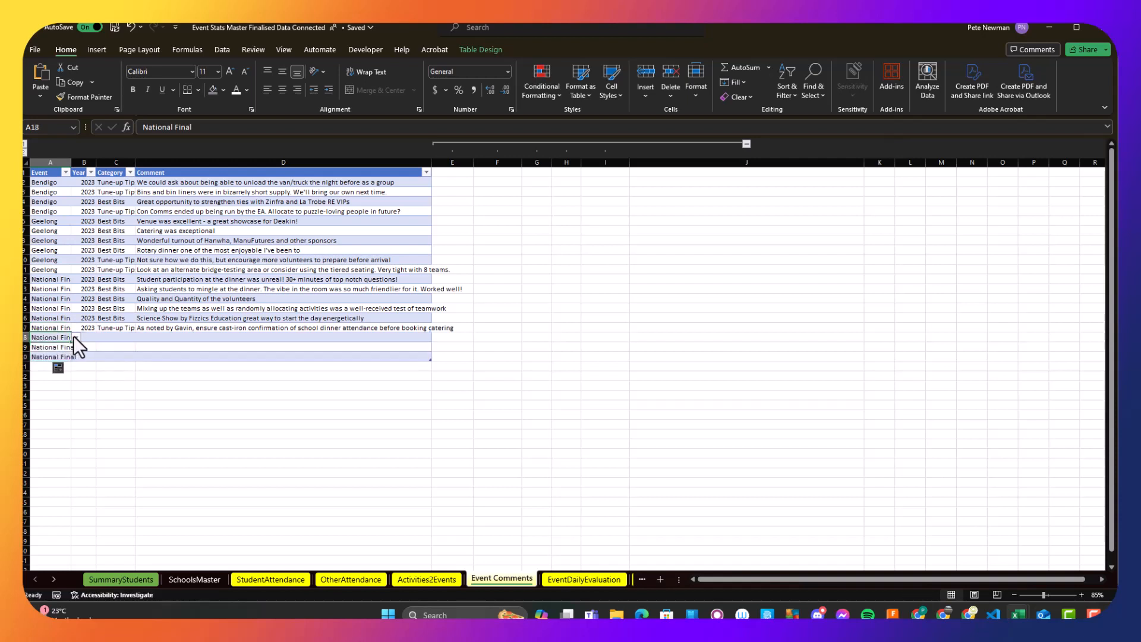
pyautogui.write('Br')
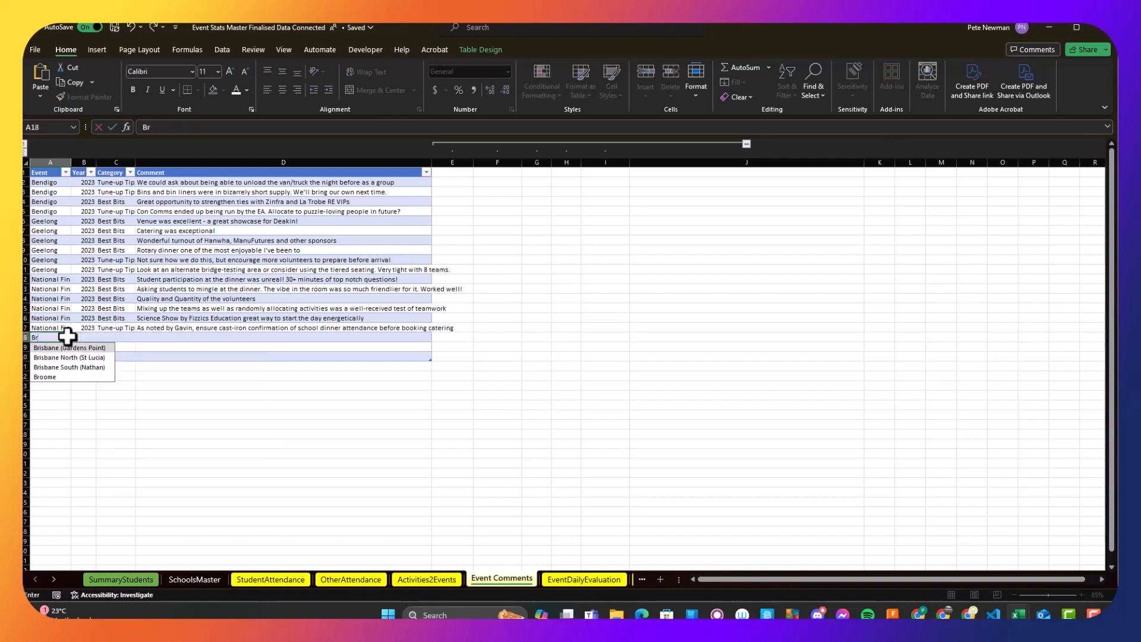
pyautogui.press('Down')
pyautogui.press('Down')
pyautogui.press('Return')
# - Copy the Brisbane North (St Lucia) event into the other two new rows of the Event Comments table
pyautogui.click(65, 338)
pyautogui.hotkey('ctrl', 'c')
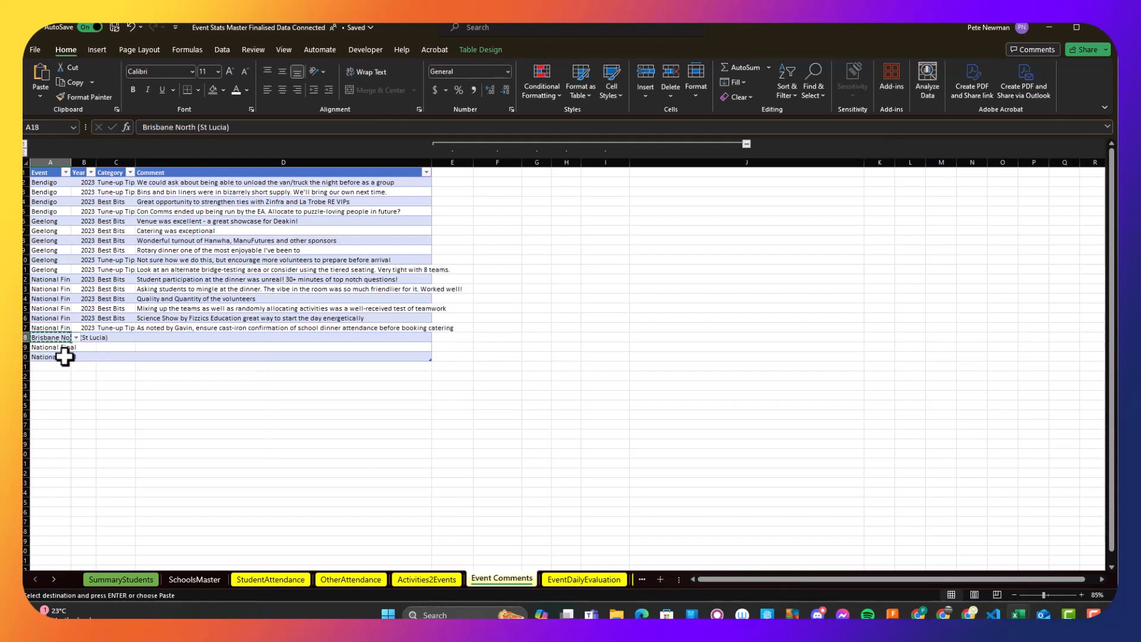
pyautogui.keyDown('shift'); pyautogui.click(64, 356); pyautogui.keyUp('shift')
pyautogui.hotkey('ctrl', 'v')
pyautogui.press('Escape')
# - Enter 2024 as the year for all three new Brisbane North (St Lucia) comment rows
pyautogui.click(89, 337)
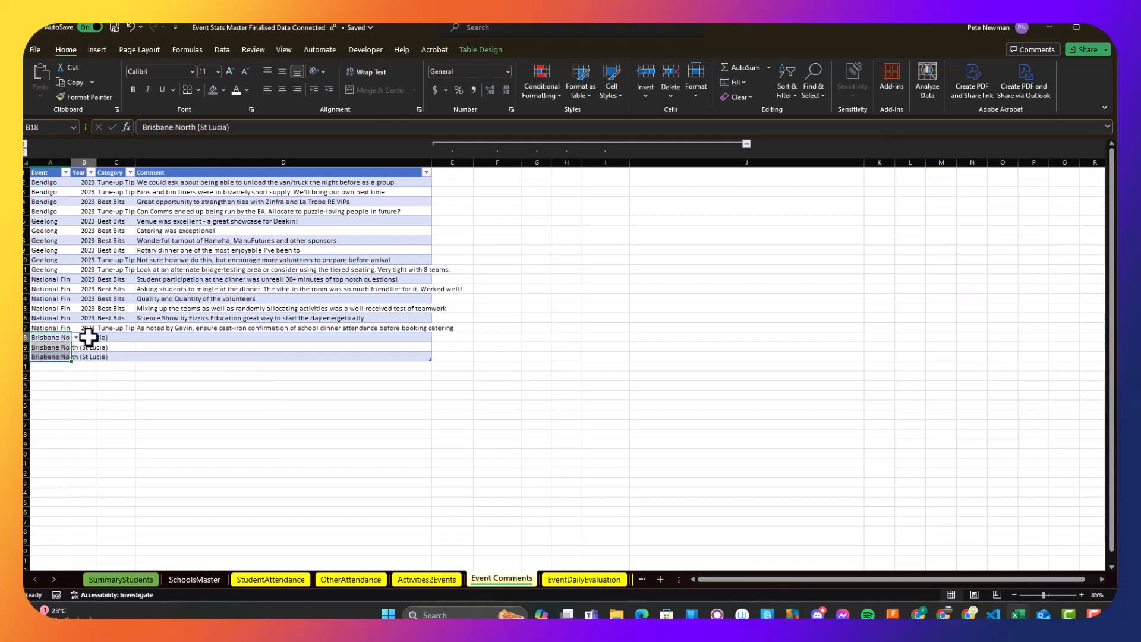
pyautogui.write('3')
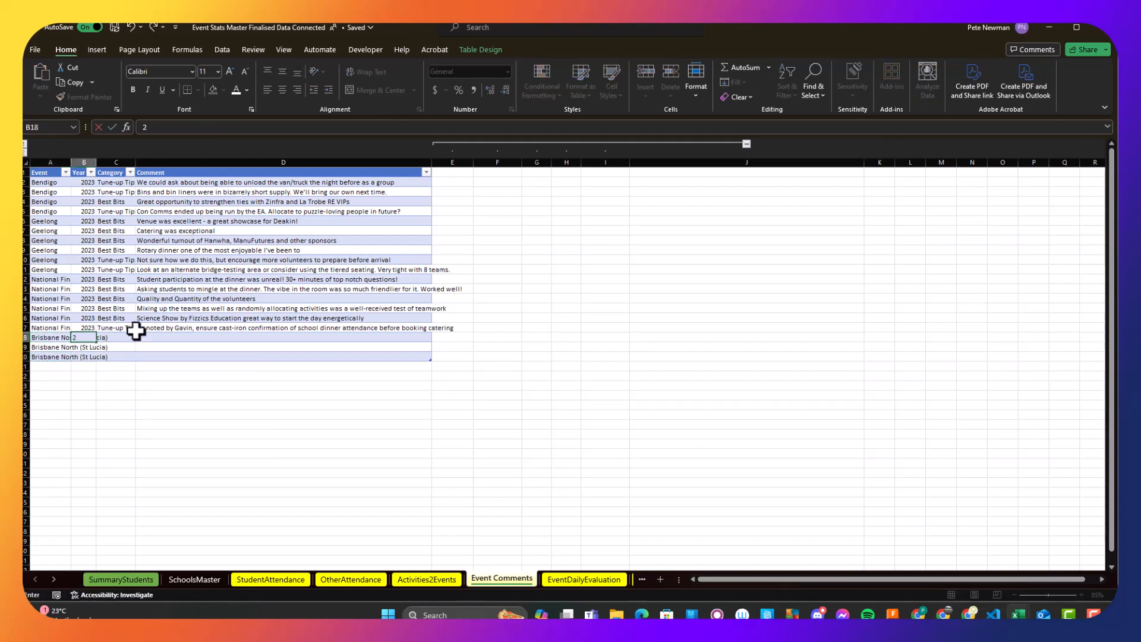
pyautogui.write('024')
pyautogui.press('Return')
pyautogui.write('2')
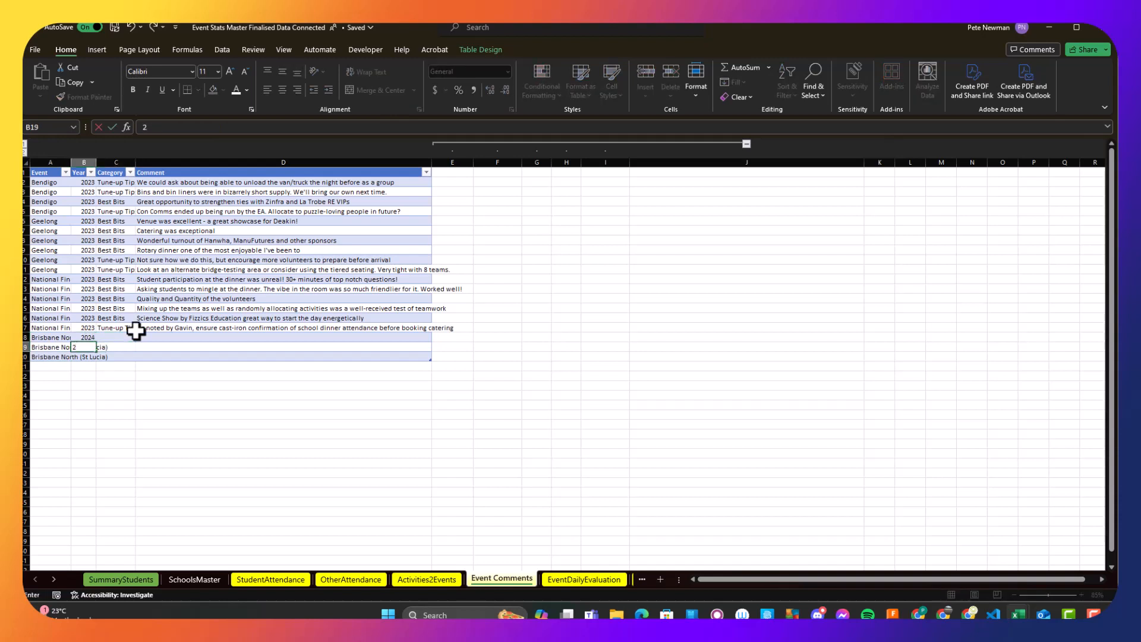
pyautogui.write('024')
pyautogui.press('Return')
pyautogui.write('2024')
pyautogui.press('Tab')
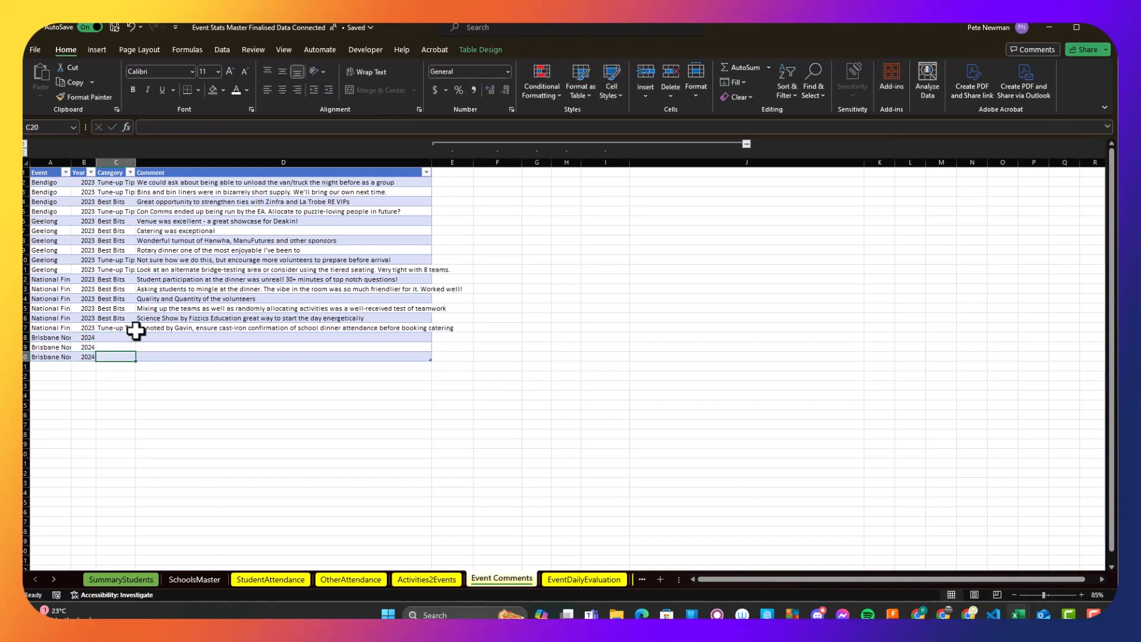
# - Set the category of the first new Brisbane North (St Lucia) comment row to Best Bits
pyautogui.press('Up')
pyautogui.press('Up')
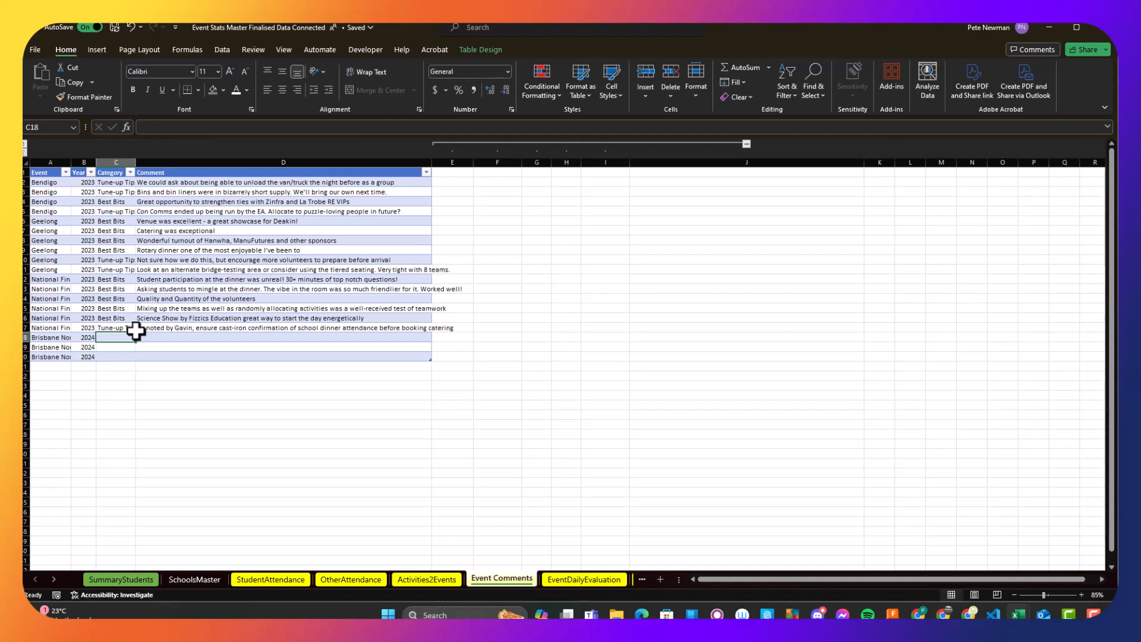
pyautogui.write('B')
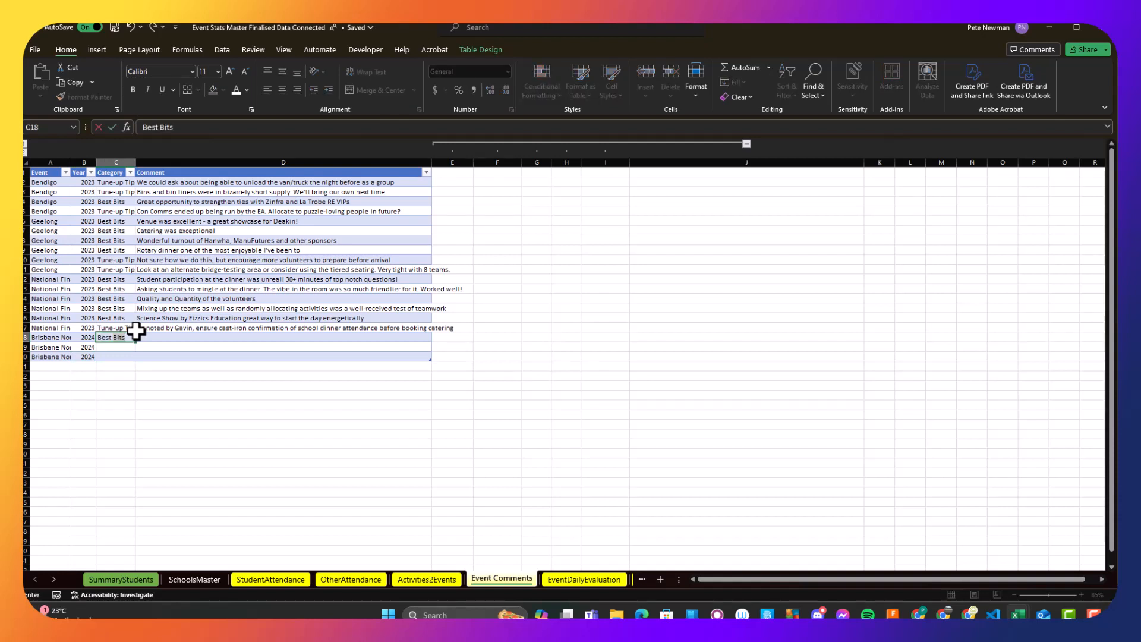
pyautogui.write('est b')
pyautogui.press('BackSpace')
pyautogui.write('Bits')
pyautogui.press('BackSpace')
pyautogui.press('BackSpace')
pyautogui.press('BackSpace')
pyautogui.press('BackSpace')
pyautogui.press('BackSpace')
pyautogui.write('B')
pyautogui.press('Tab')
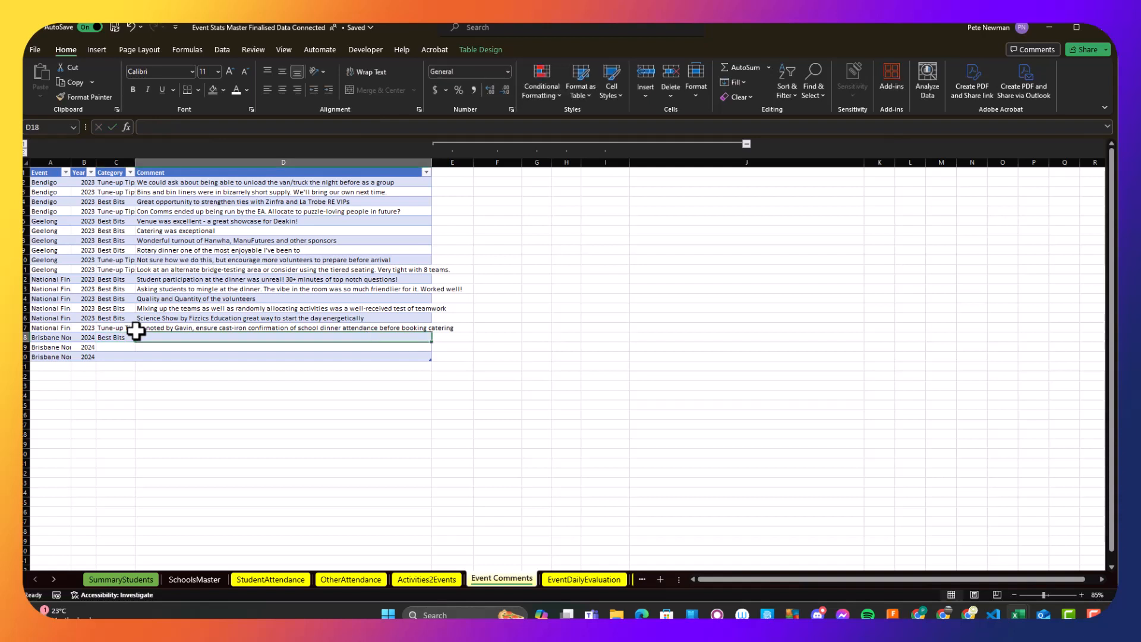
# - Enter the comment "Quality of event staff was excellent" in the first new Brisbane North (St Lucia) row
pyautogui.write('Quali')
pyautogui.press('BackSpace')
pyautogui.press('BackSpace')
pyautogui.press('BackSpace')
pyautogui.write('u')
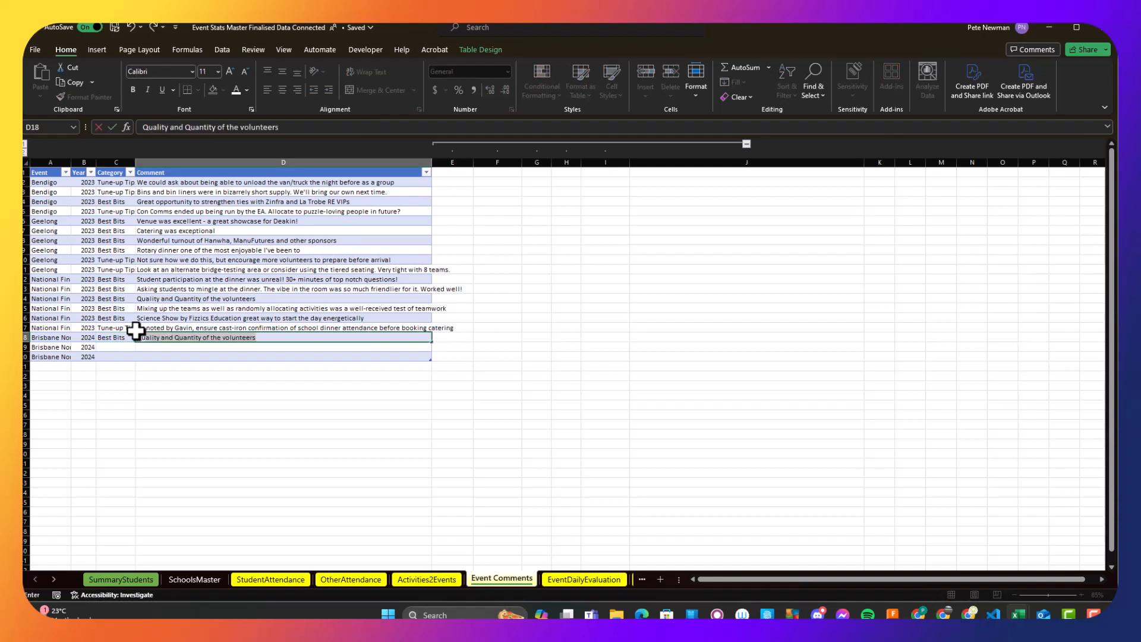
pyautogui.write('ality of ')
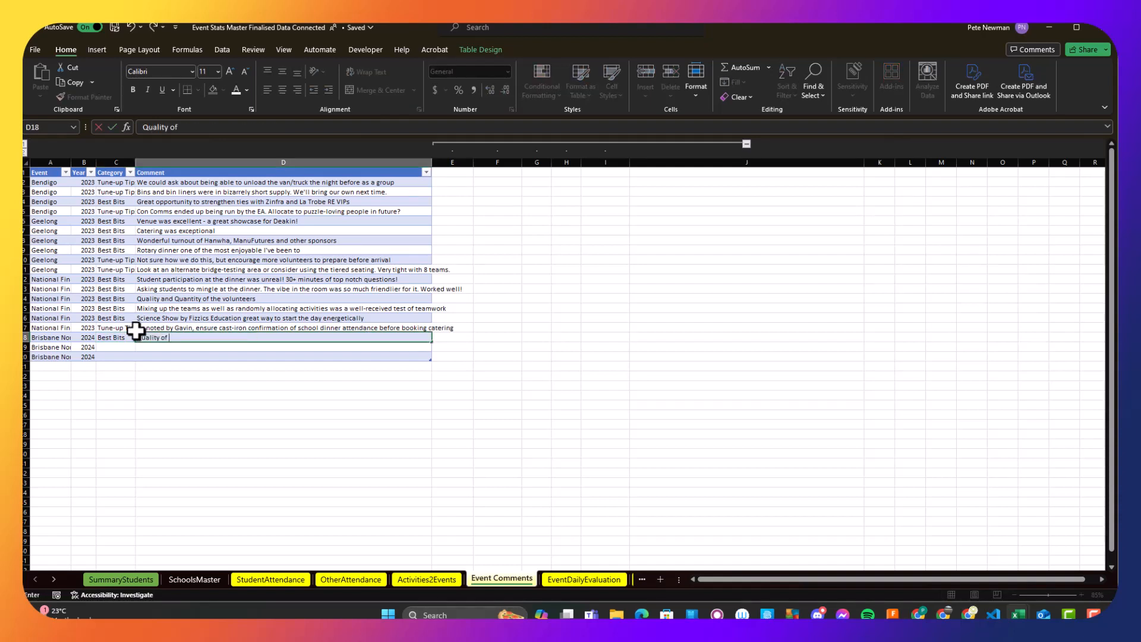
pyautogui.write('event staff was excellent')
pyautogui.press('Return')
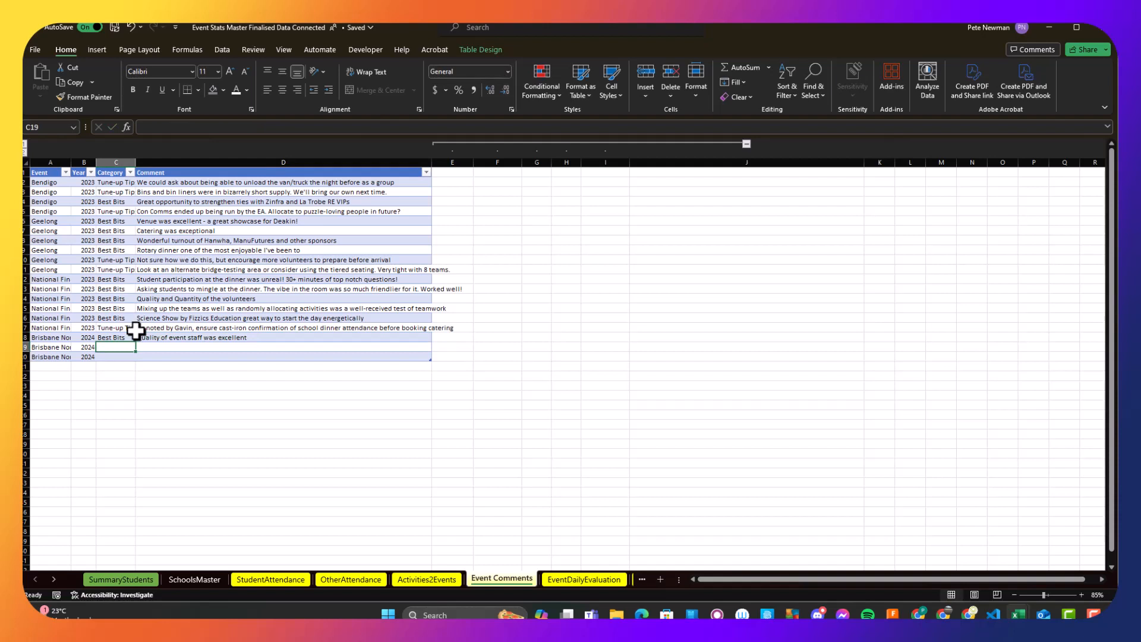
# - Fill the second new comment row with the category Tune-up Tips and the comment "Sort out why we had 9 schools"
pyautogui.write('Tune-up Tips')
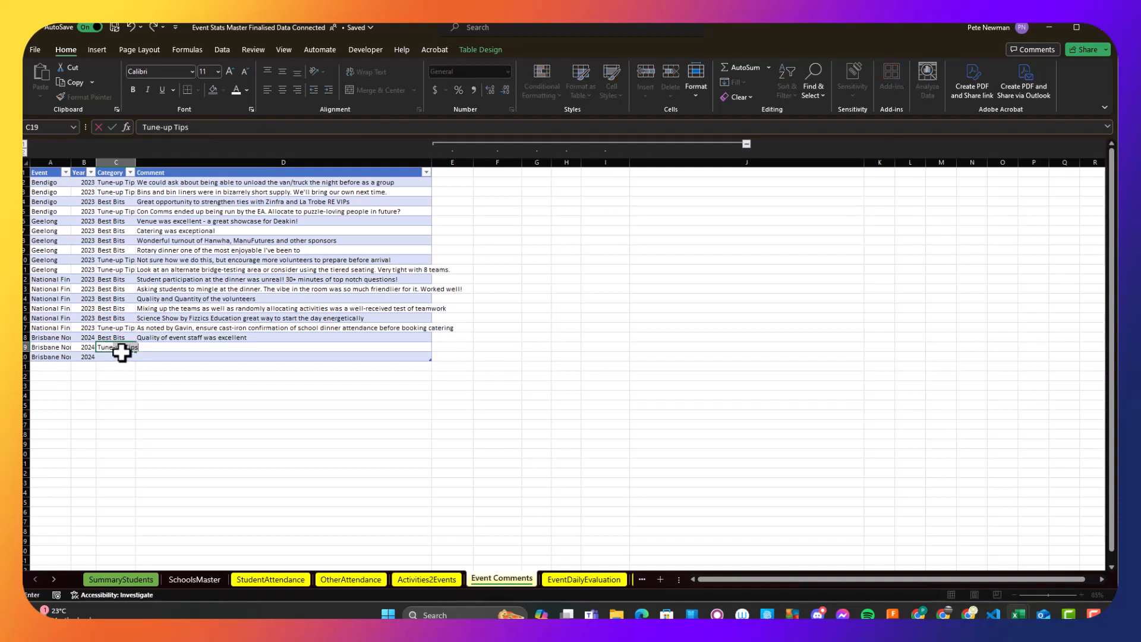
pyautogui.press('Tab')
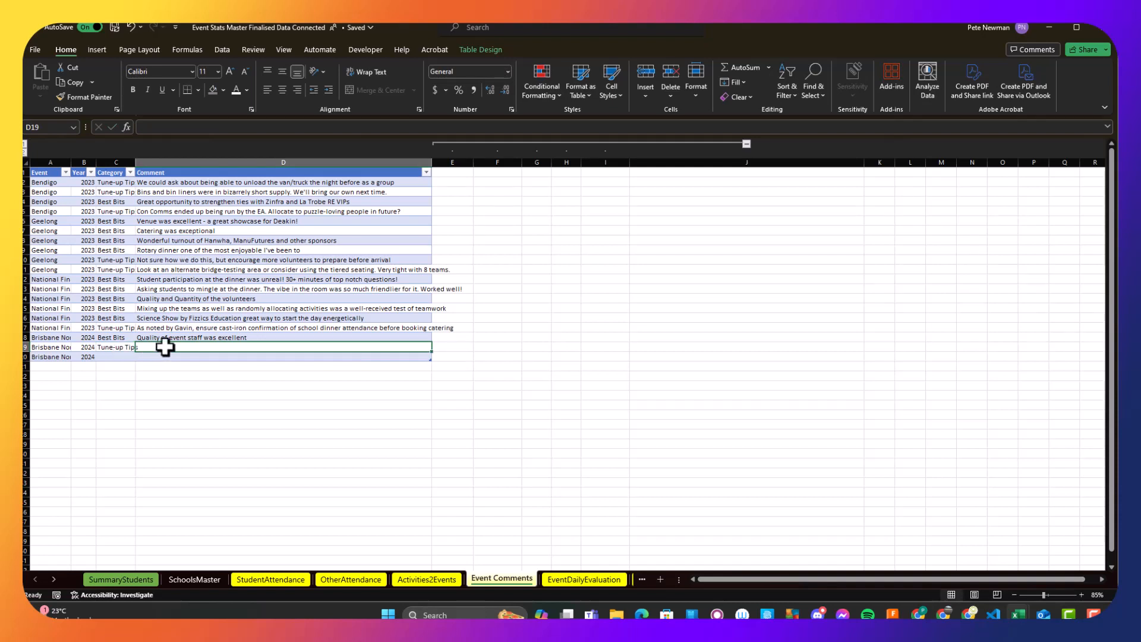
pyautogui.write('Siort')
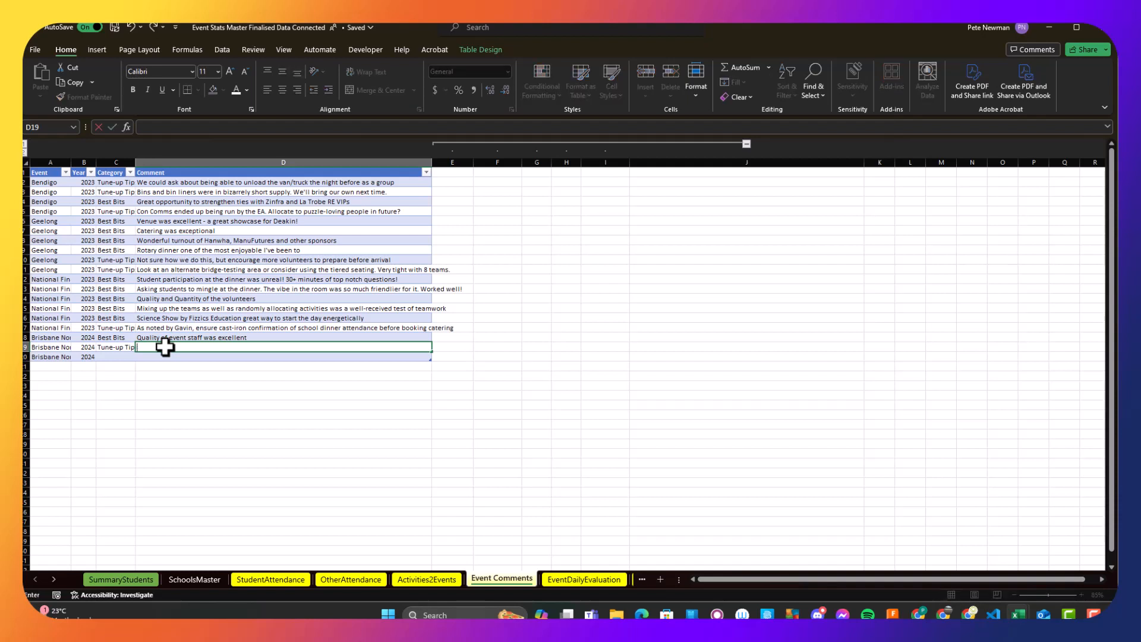
pyautogui.press('BackSpace')
pyautogui.press('BackSpace')
pyautogui.write('ort out why we had 9 schools')
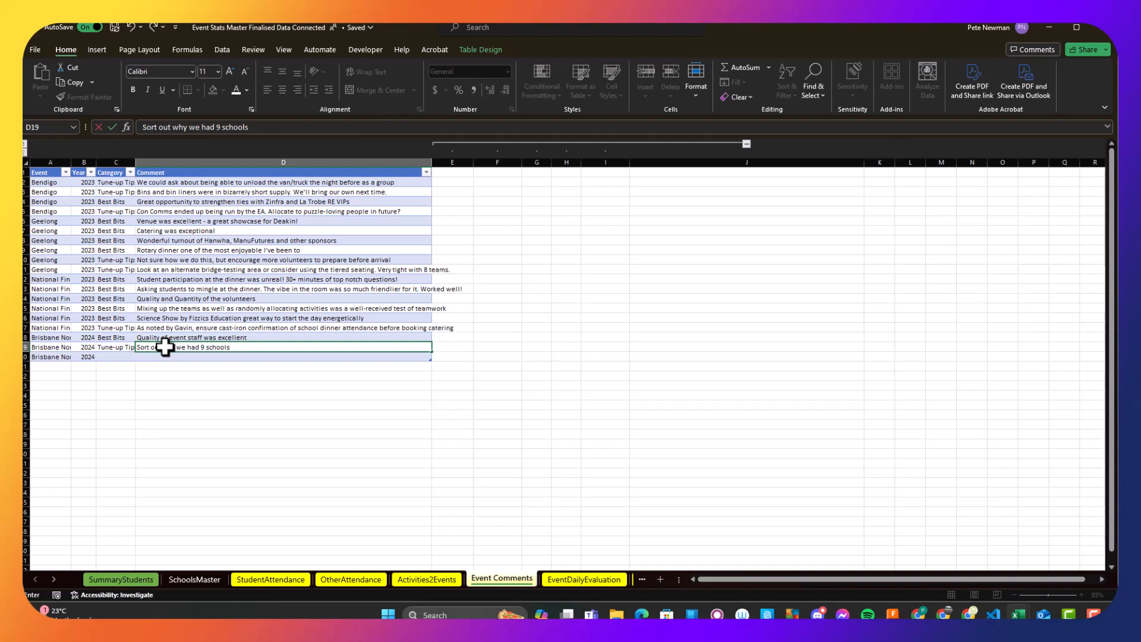
pyautogui.press('Return')
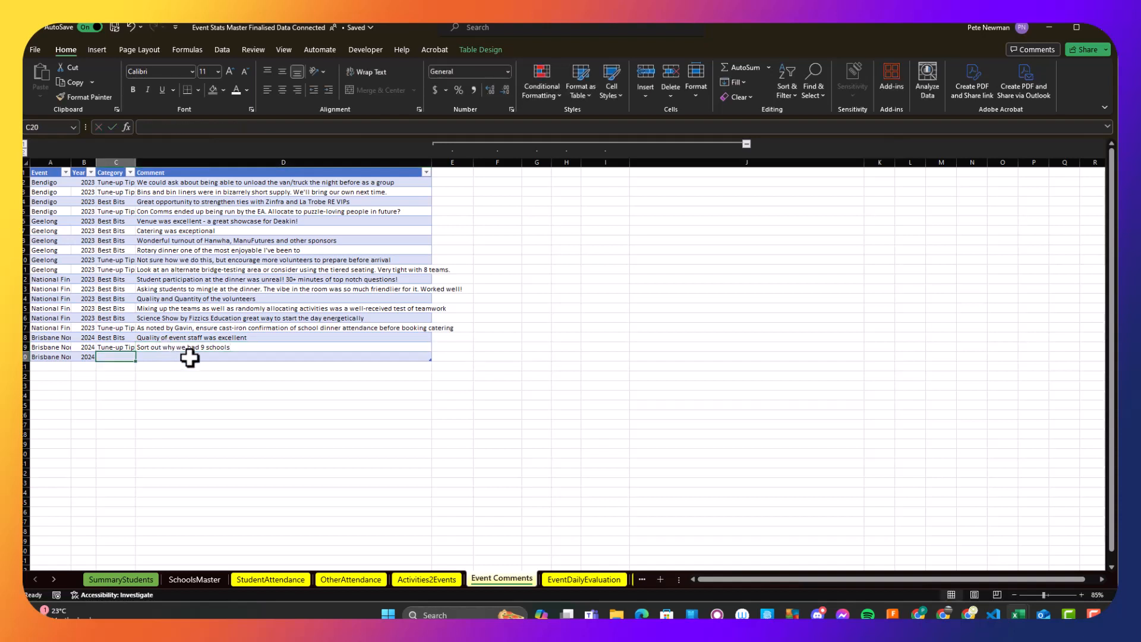
# - Fill the third new comment row with category Best Bits and comment "New activities were run very well and were well-received"
pyautogui.click(119, 356)
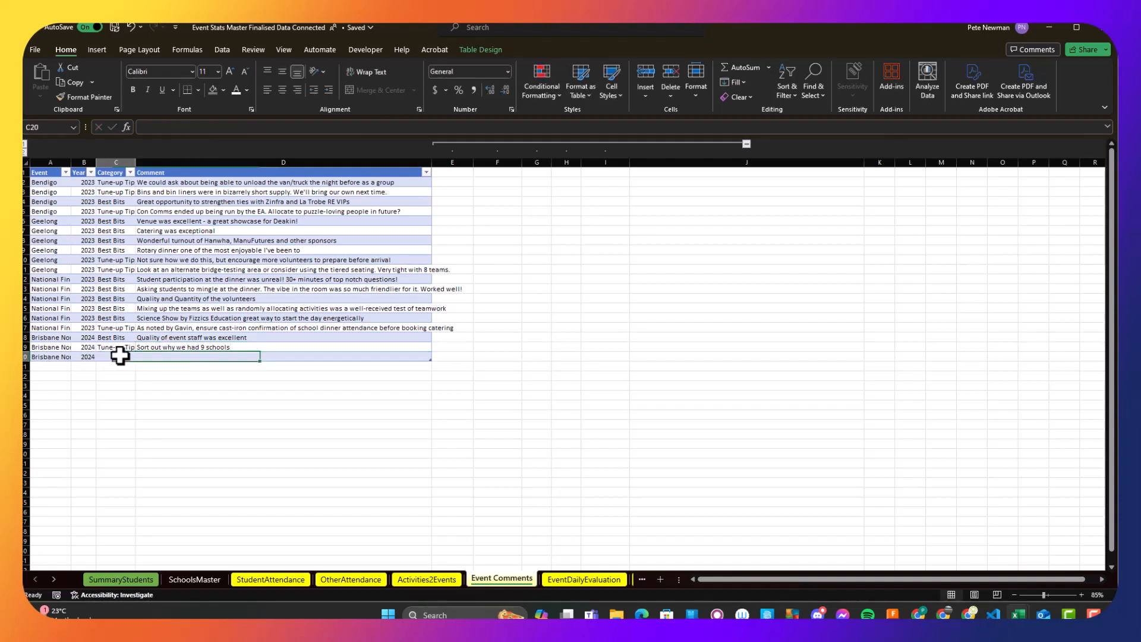
pyautogui.write('Best Bits')
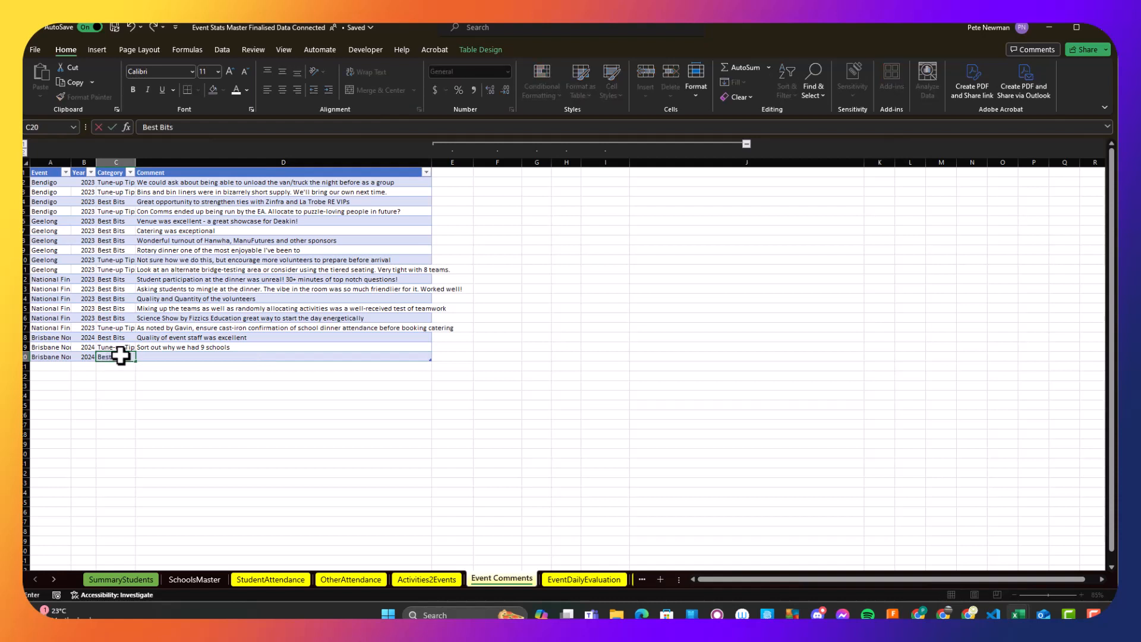
pyautogui.press('Tab')
pyautogui.write('New activitesi')
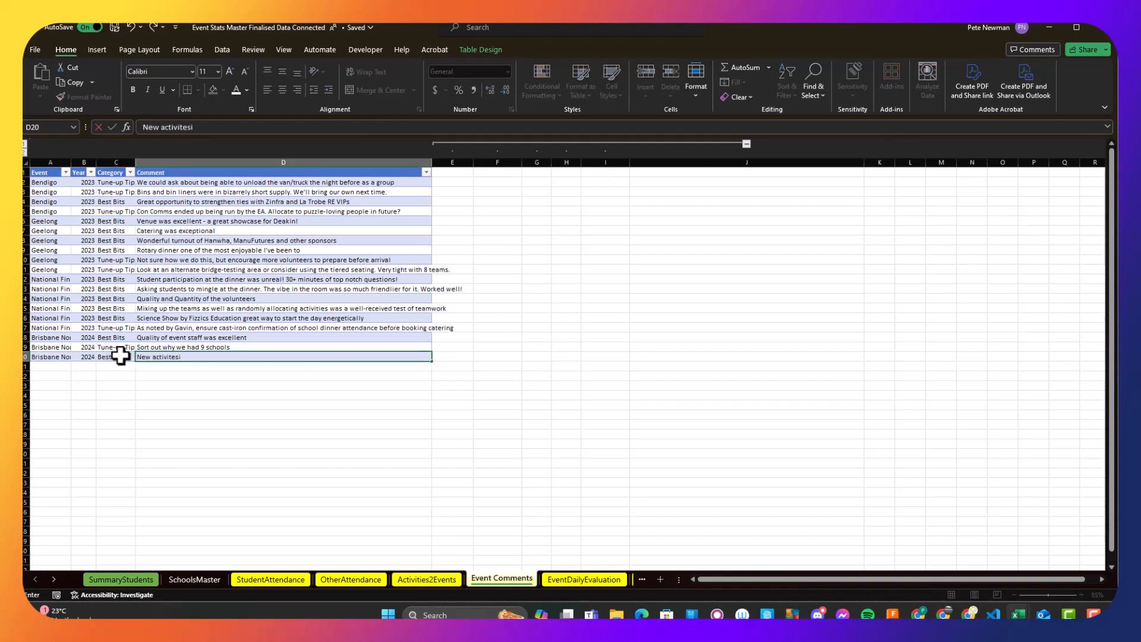
pyautogui.write('ies were run very well and were well-recieve')
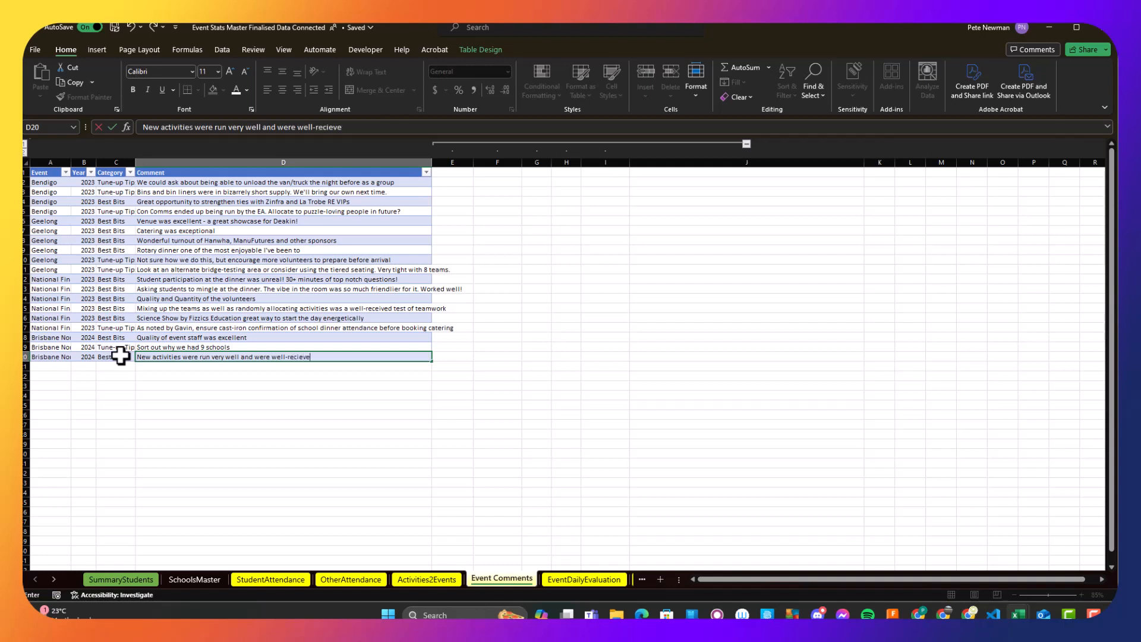
pyautogui.write('l-received.')
pyautogui.click(162, 375)
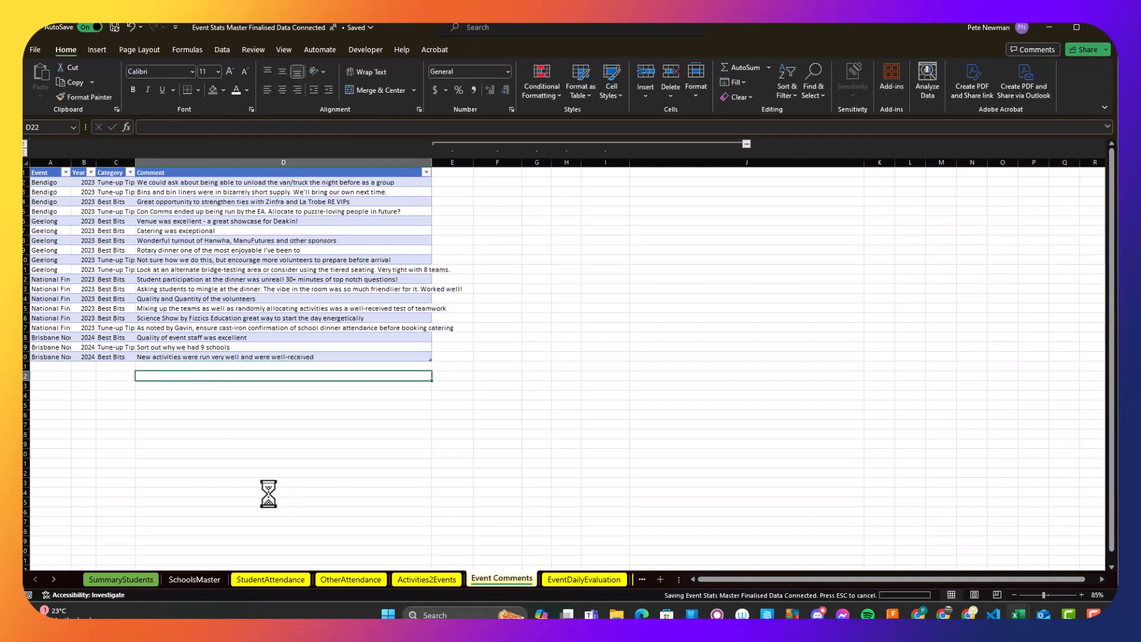
# - On the EventDailyEvaluation sheet, copy the National Final evaluation items into new rows directly below the table
pyautogui.click(584, 579)
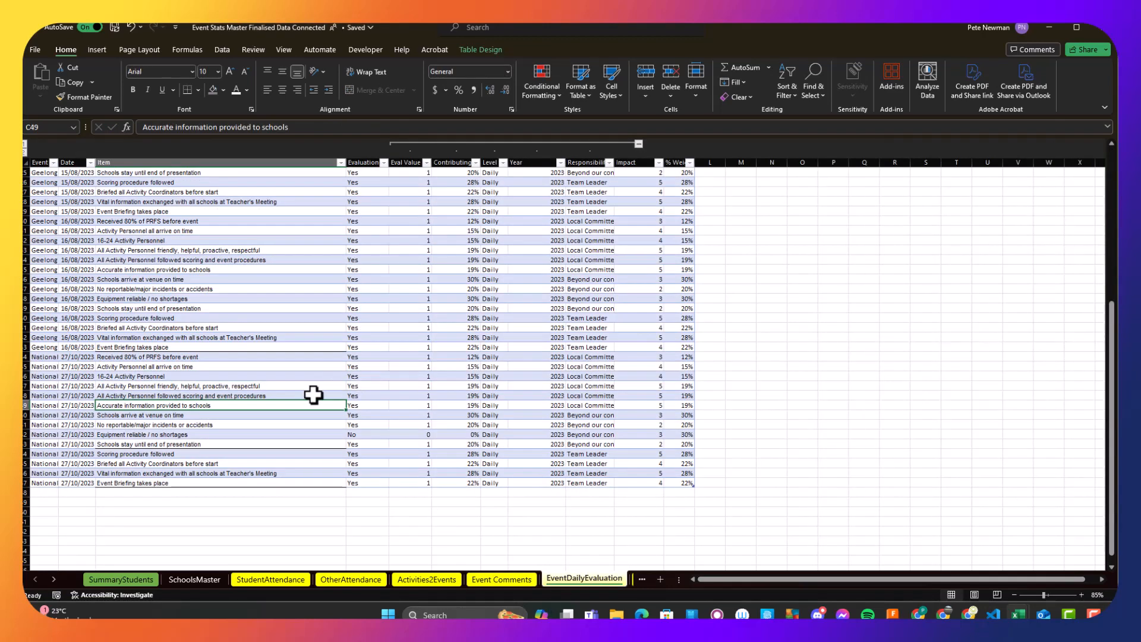
pyautogui.scroll(4, 304, 396)
pyautogui.scroll(-5, 303, 395)
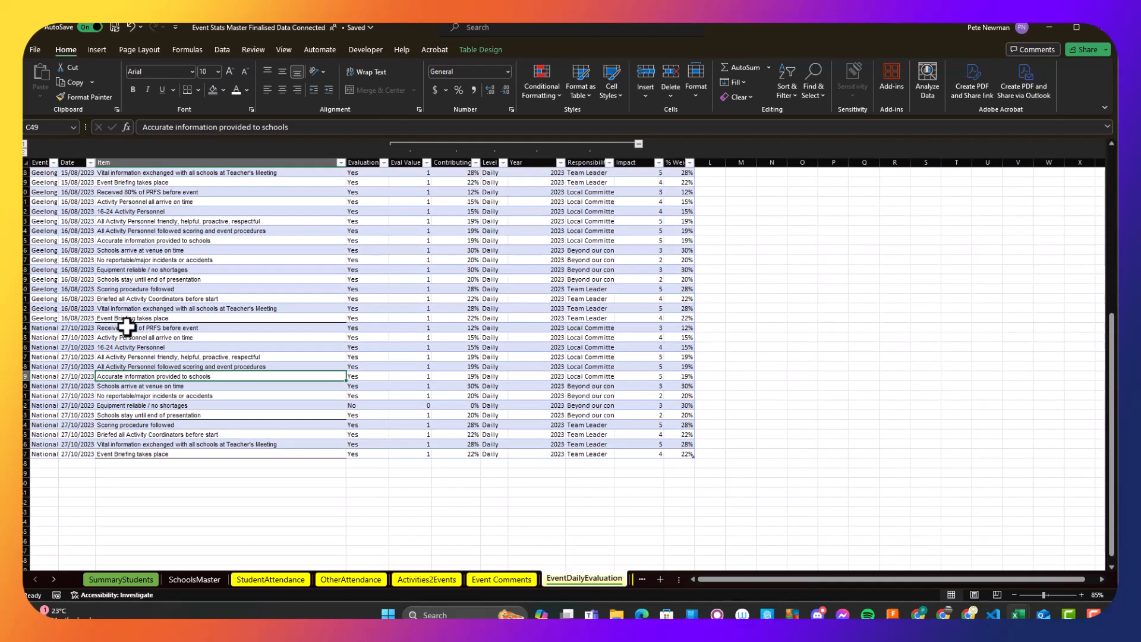
pyautogui.moveTo(127, 326); pyautogui.dragTo(148, 453)
pyautogui.hotkey('ctrl', 'c')
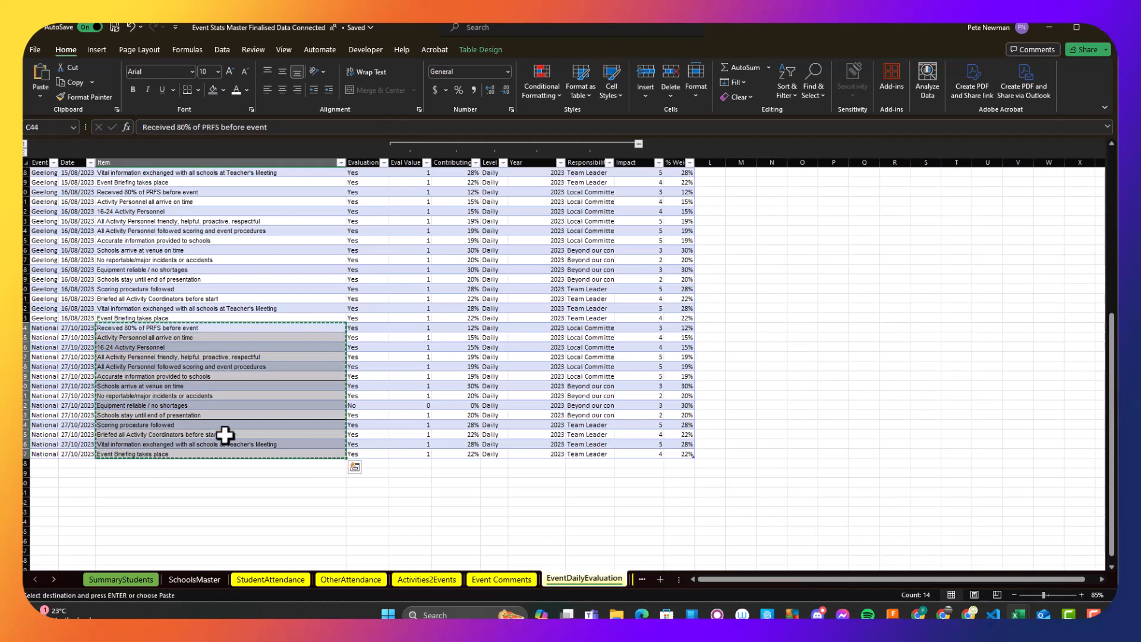
pyautogui.click(236, 464)
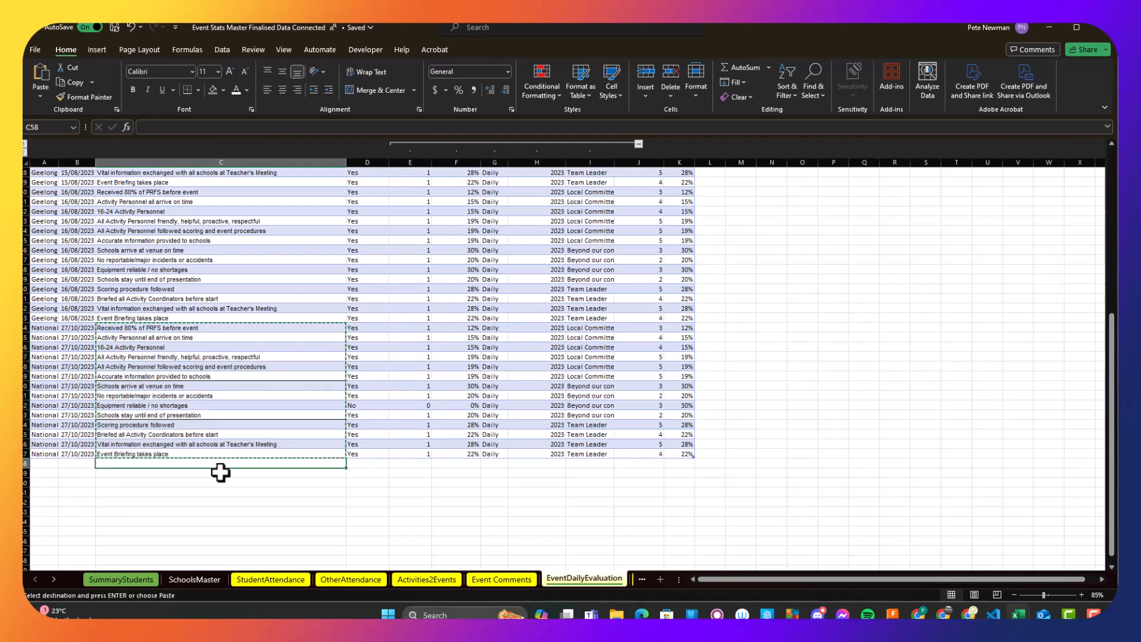
pyautogui.hotkey('ctrl', 'v')
pyautogui.scroll(-3, 224, 428)
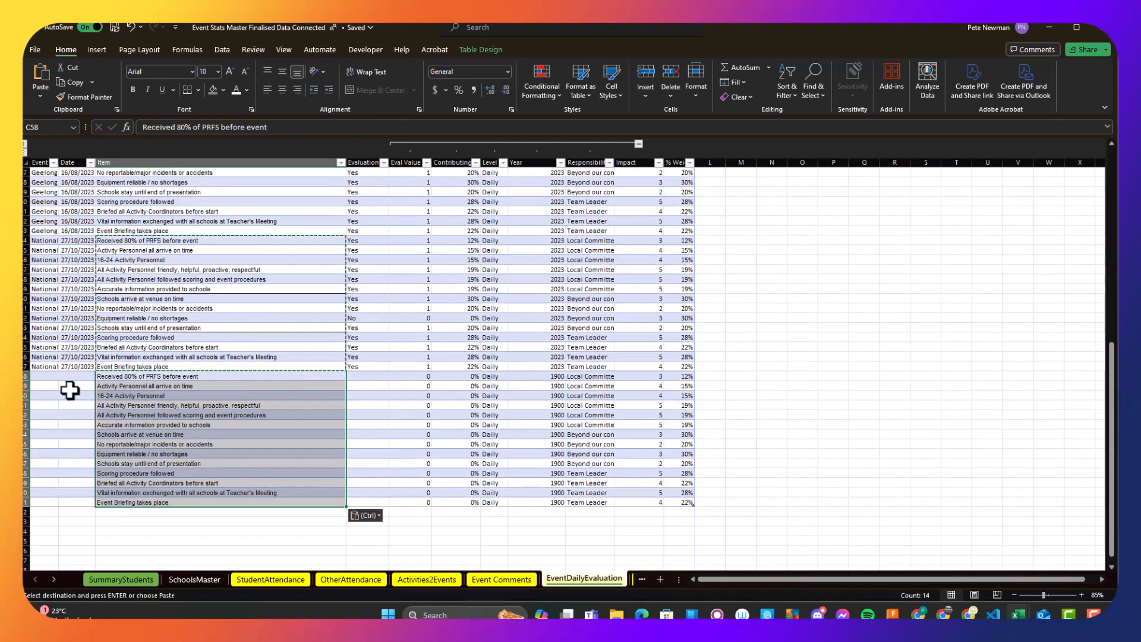
# - Set the event of the first new daily evaluation row to Brisbane North (St Lucia)
pyautogui.click(69, 379)
pyautogui.write('Brs')
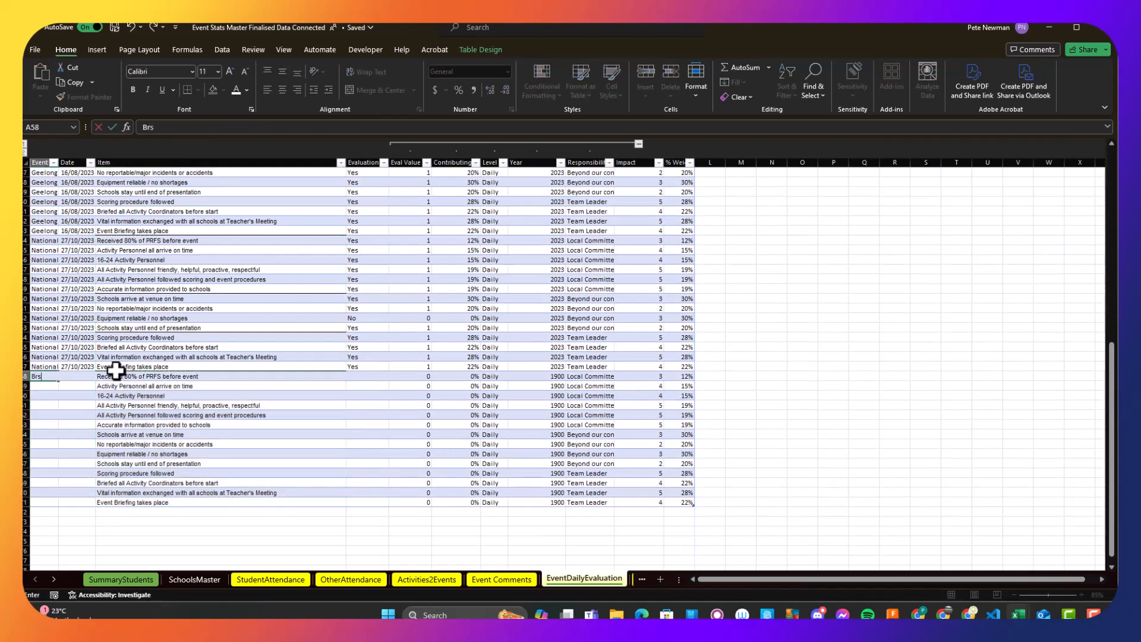
pyautogui.write('b')
pyautogui.press('BackSpace')
pyautogui.write('ri')
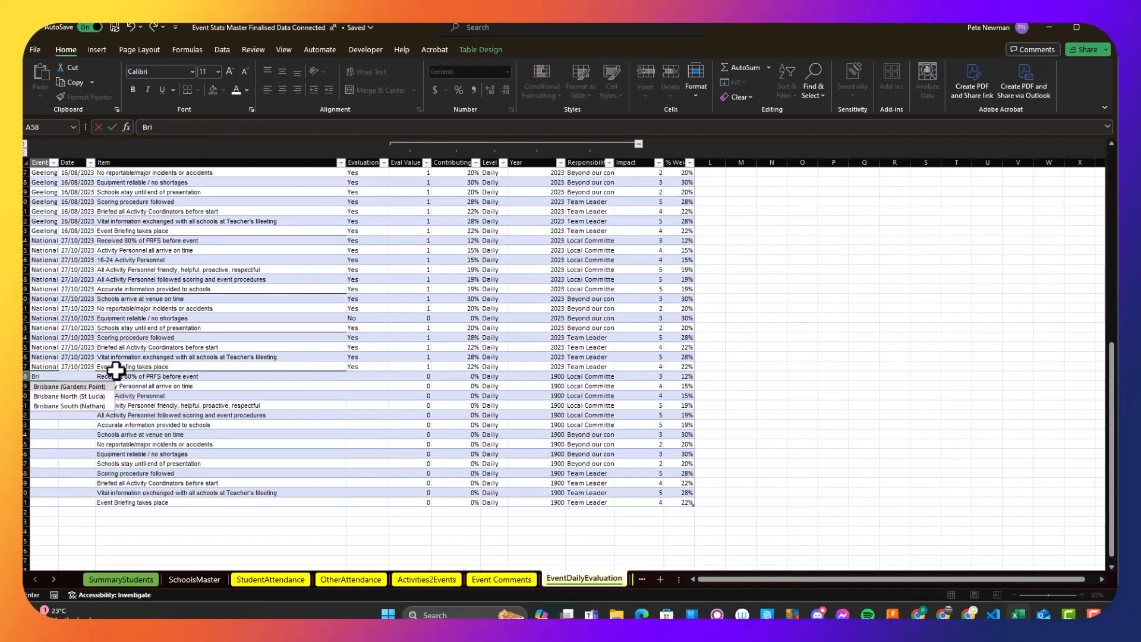
pyautogui.press('Down')
pyautogui.press('Down')
pyautogui.press('Tab')
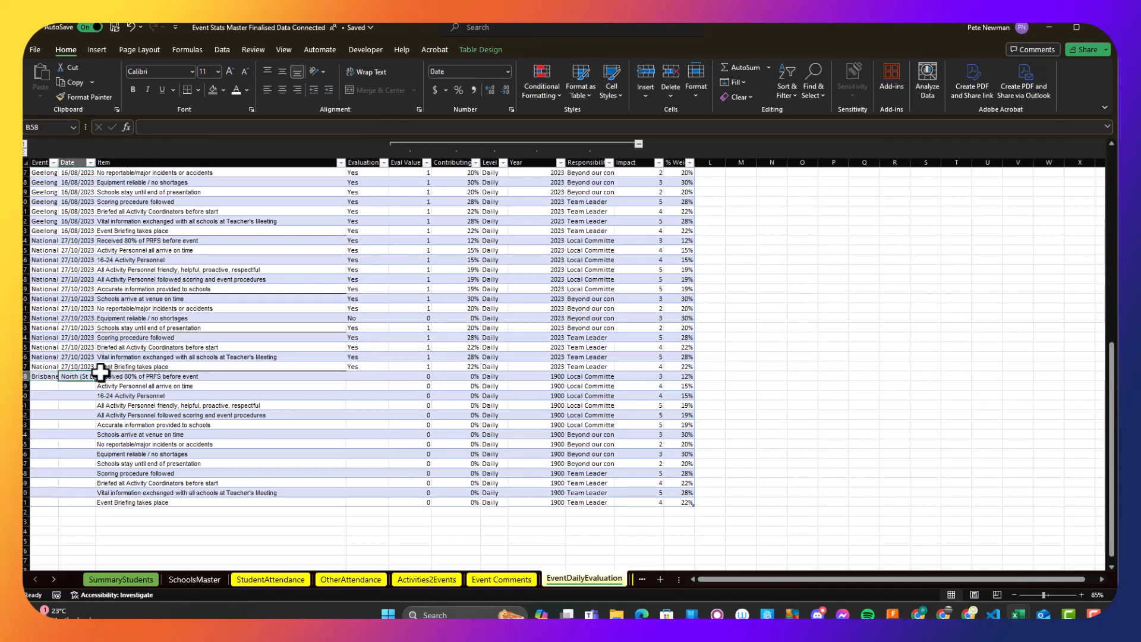
# - Enter the date 6/02/2024 in the first new evaluation row and copy it to all the other new rows
pyautogui.write('8/2/2024')
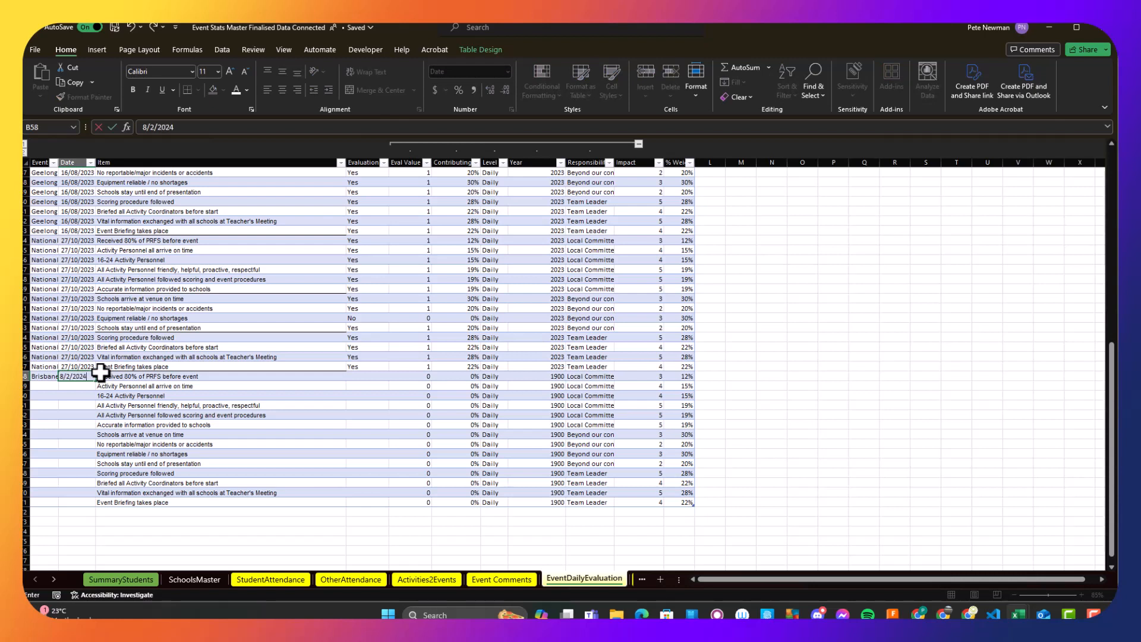
pyautogui.doubleClick(61, 376)
pyautogui.write('6')
pyautogui.press('Return')
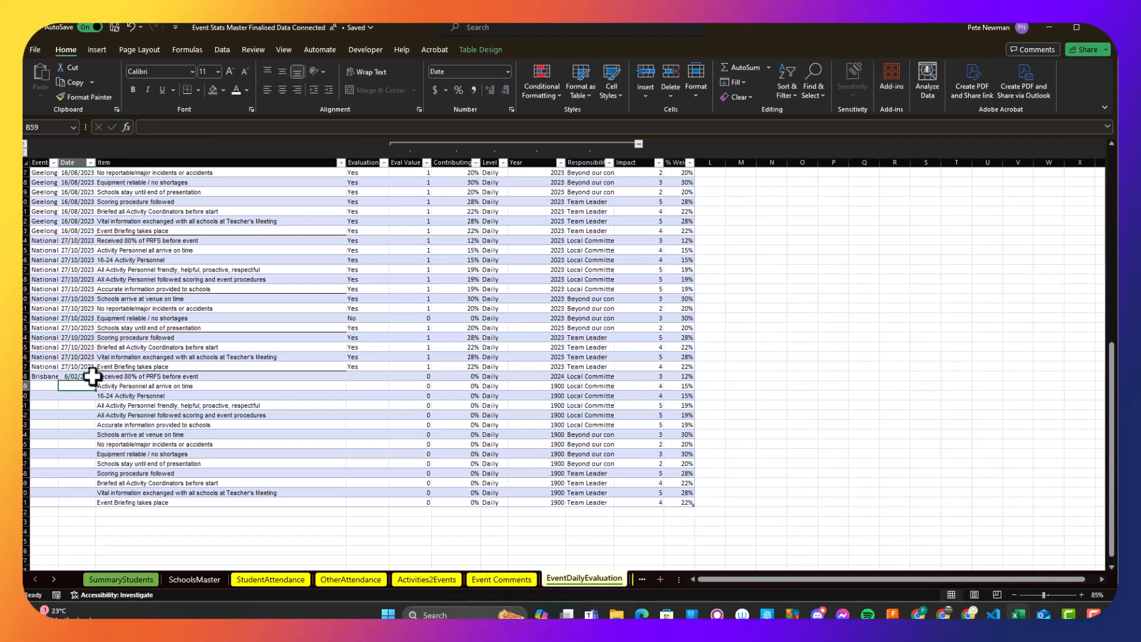
pyautogui.click(77, 376)
pyautogui.hotkey('ctrl', 'c')
pyautogui.keyDown('shift'); pyautogui.click(80, 502); pyautogui.keyUp('shift')
pyautogui.hotkey('ctrl', 'v')
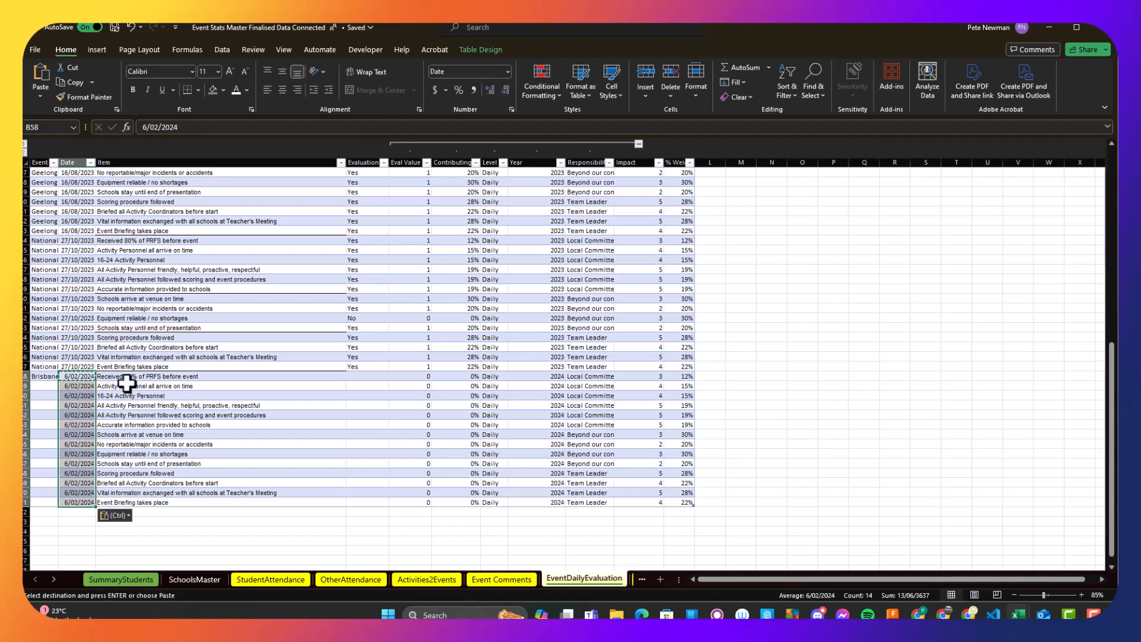
# - Copy the Brisbane North (St Lucia) event into all the remaining new daily evaluation rows
pyautogui.click(49, 378)
pyautogui.hotkey('ctrl', 'c')
pyautogui.hotkey('ctrl', 'a')
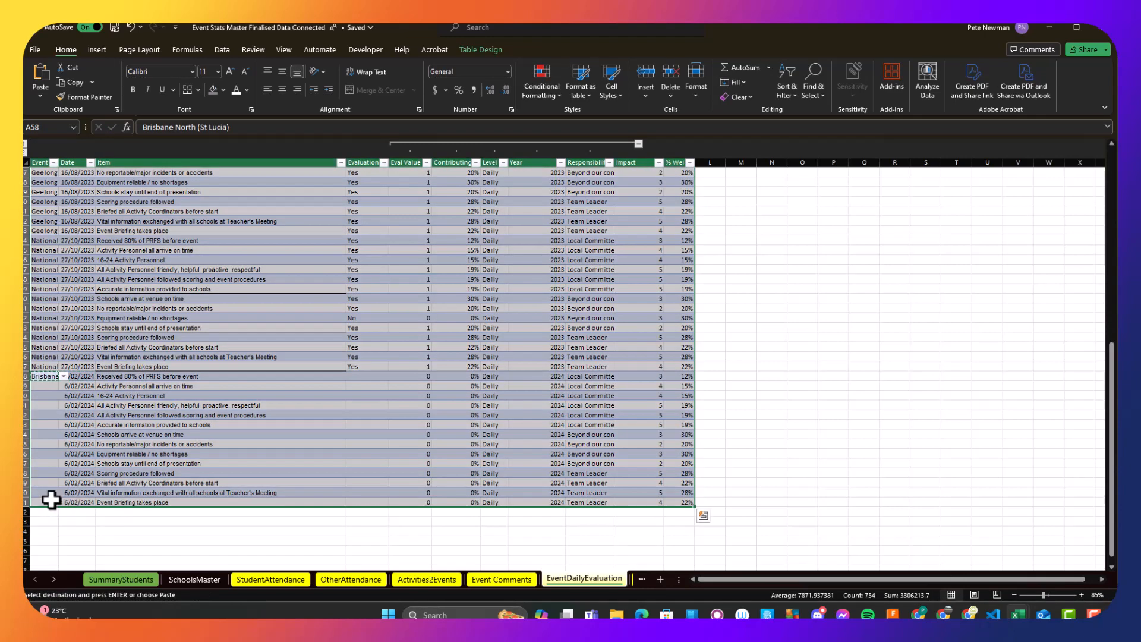
pyautogui.keyDown('shift'); pyautogui.click(51, 502); pyautogui.keyUp('shift')
pyautogui.hotkey('ctrl', 'v')
pyautogui.click(51, 375)
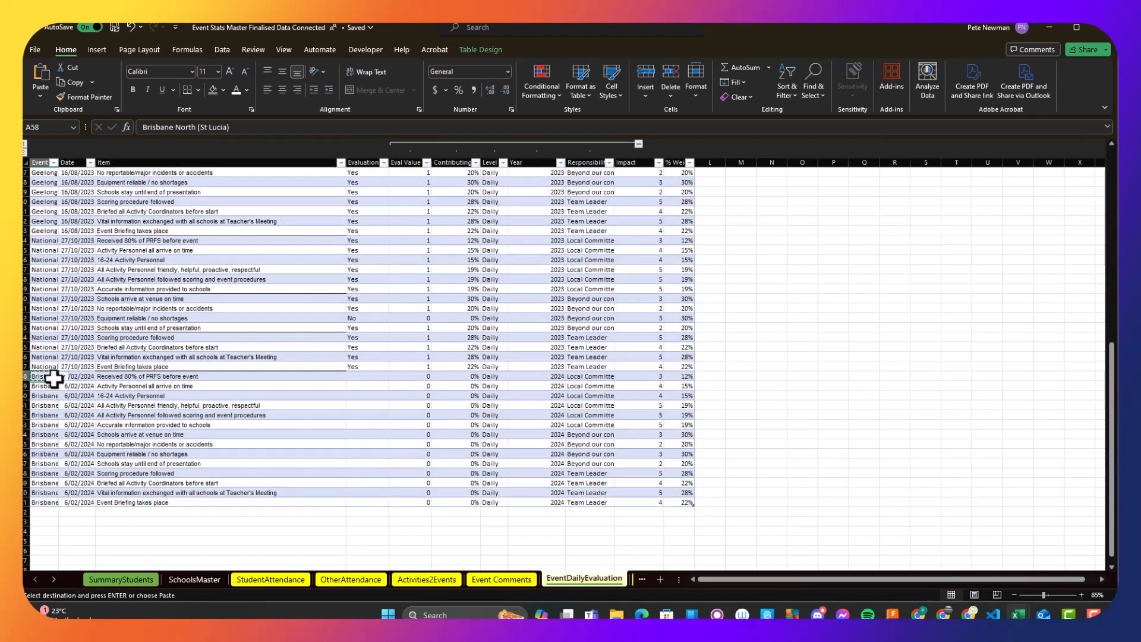
pyautogui.click(84, 503)
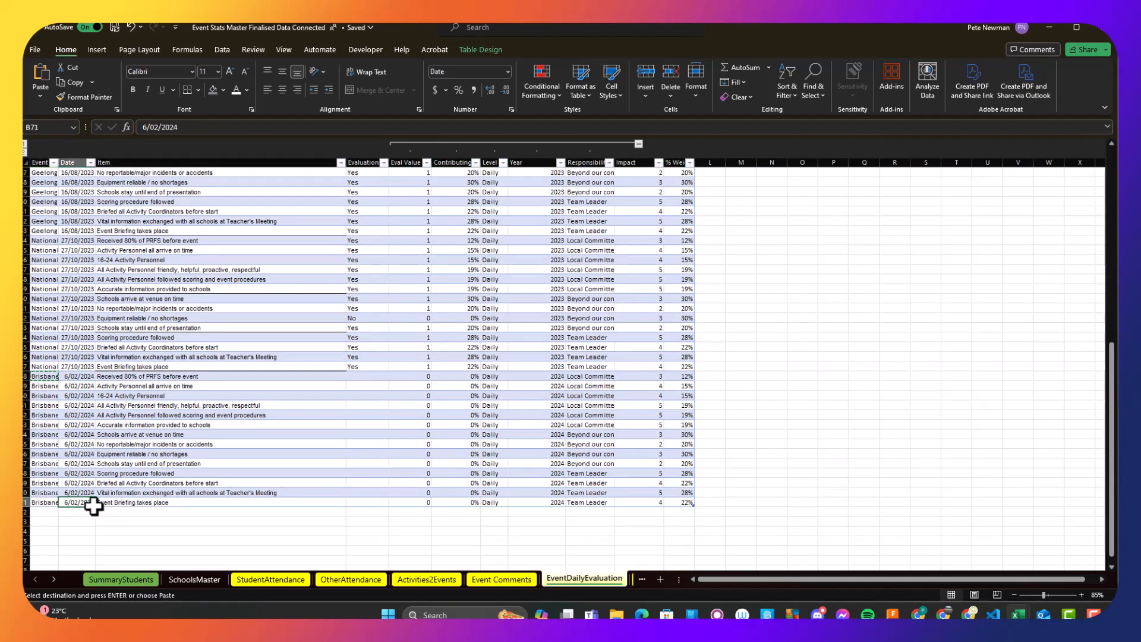
pyautogui.keyDown('shift'); pyautogui.click(127, 502); pyautogui.keyUp('shift')
pyautogui.hotkey('ctrl', 'c')
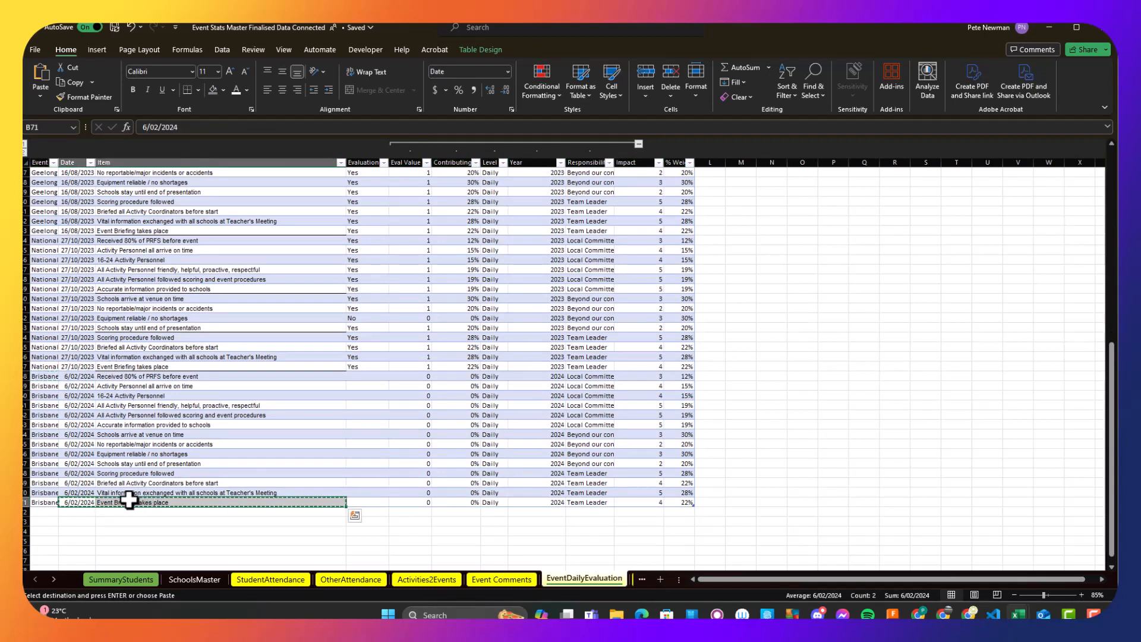
pyautogui.click(52, 375)
pyautogui.press('Escape')
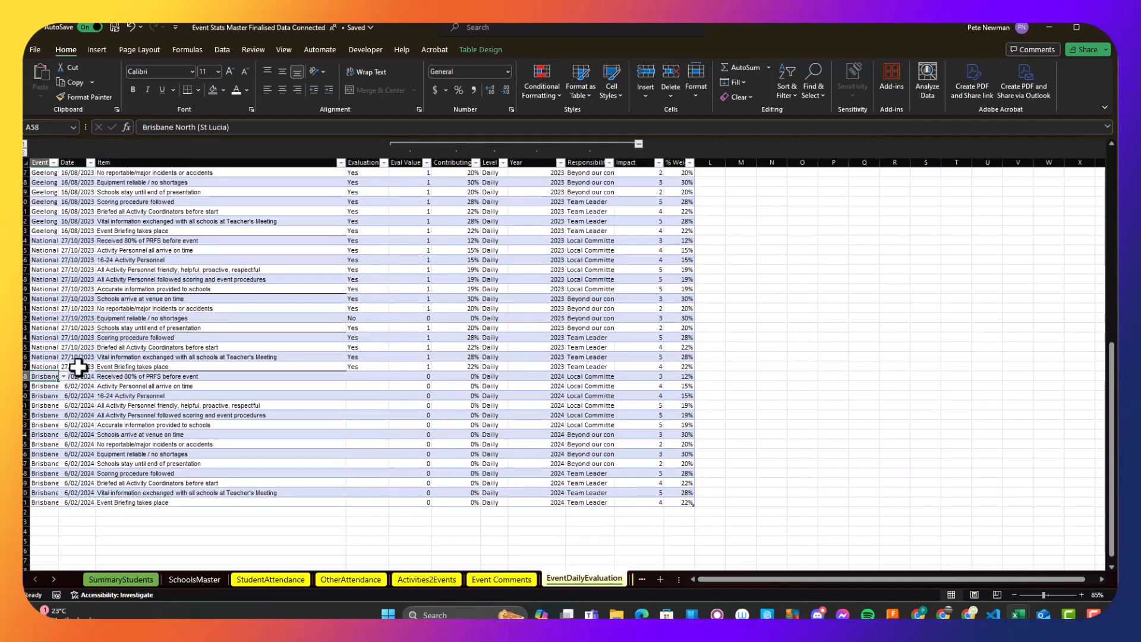
# - Filter the daily evaluation table to show only the Brisbane North (St Lucia) event
pyautogui.click(53, 162)
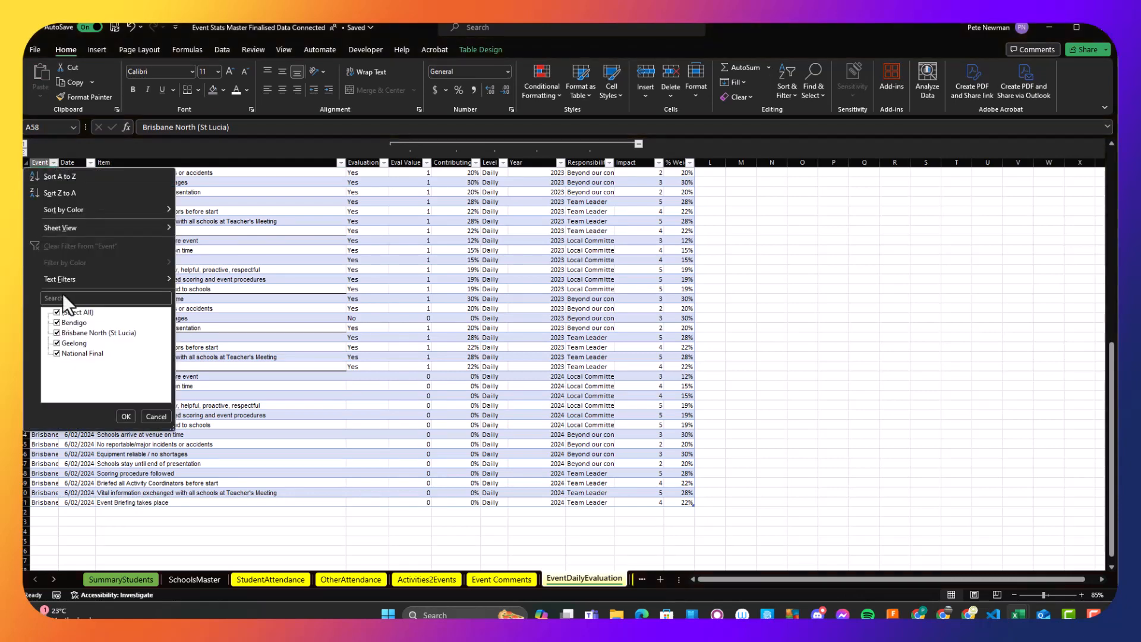
pyautogui.click(72, 314)
pyautogui.click(97, 334)
pyautogui.click(126, 416)
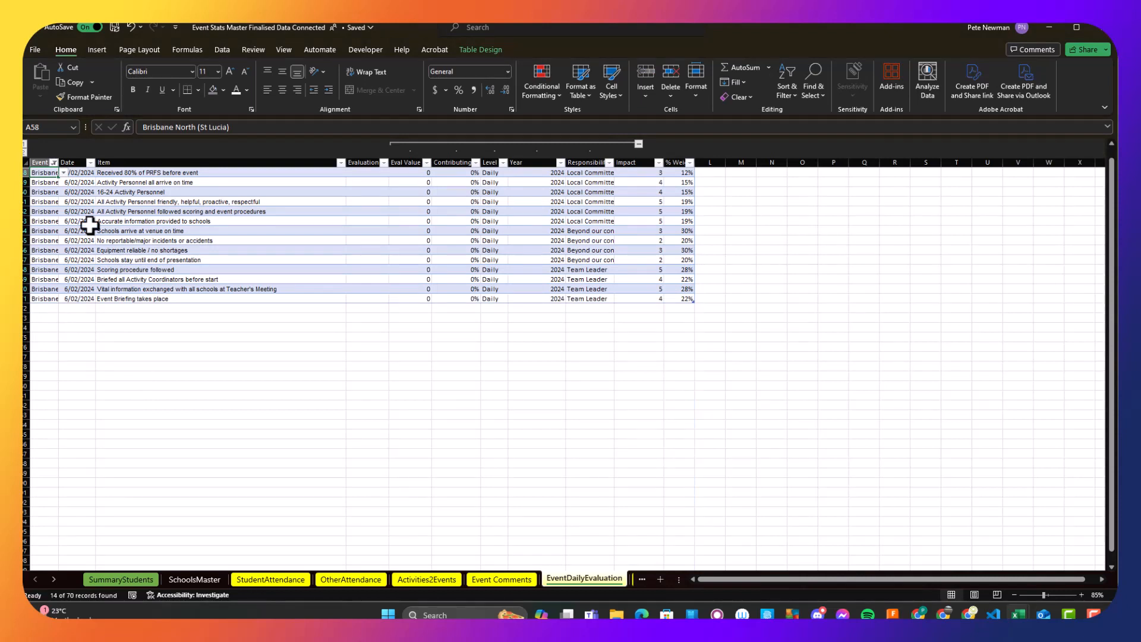
pyautogui.click(91, 163)
pyautogui.click(94, 177)
pyautogui.click(81, 308)
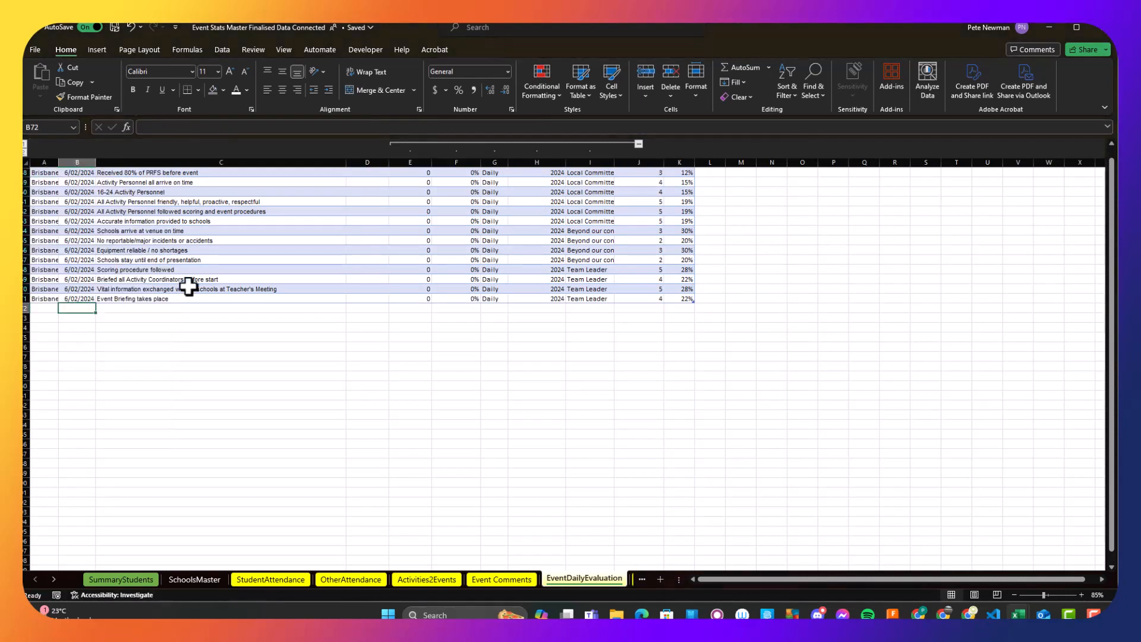
# - Collapse the grouped columns E to I and set the evaluation of "Received 80% of PRFS before event" to No
pyautogui.scroll(1, 395, 309)
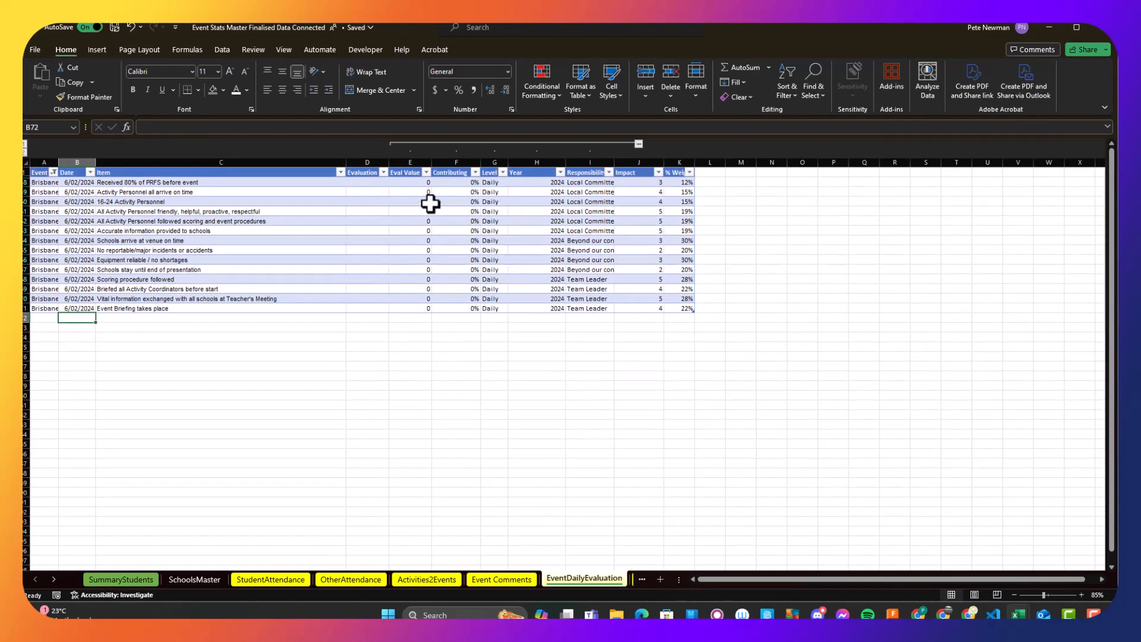
pyautogui.click(380, 182)
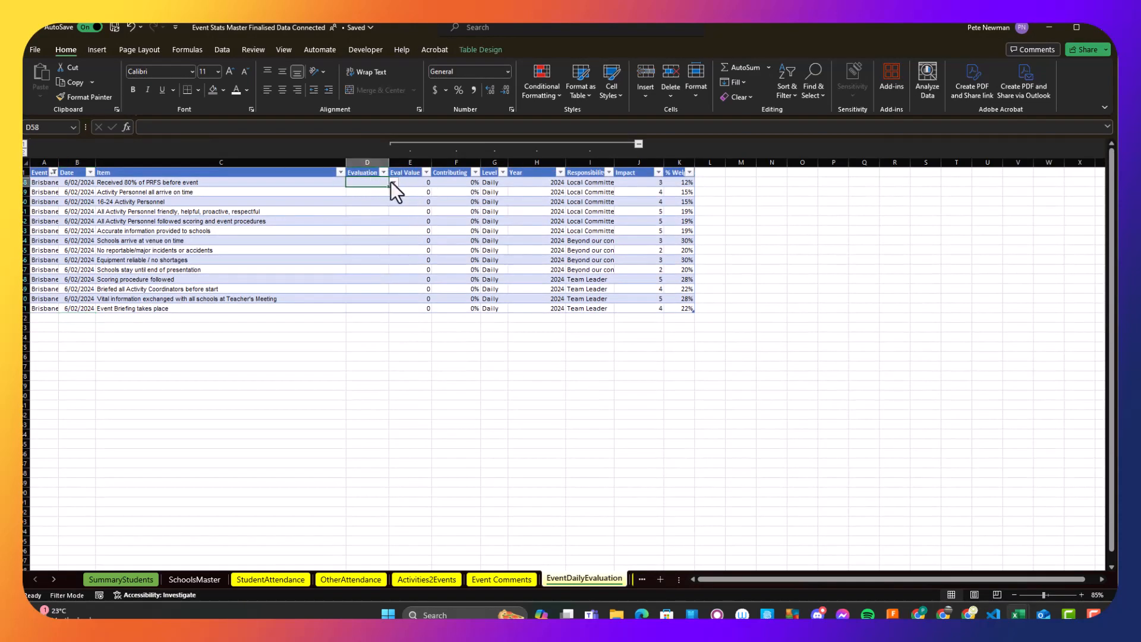
pyautogui.click(638, 143)
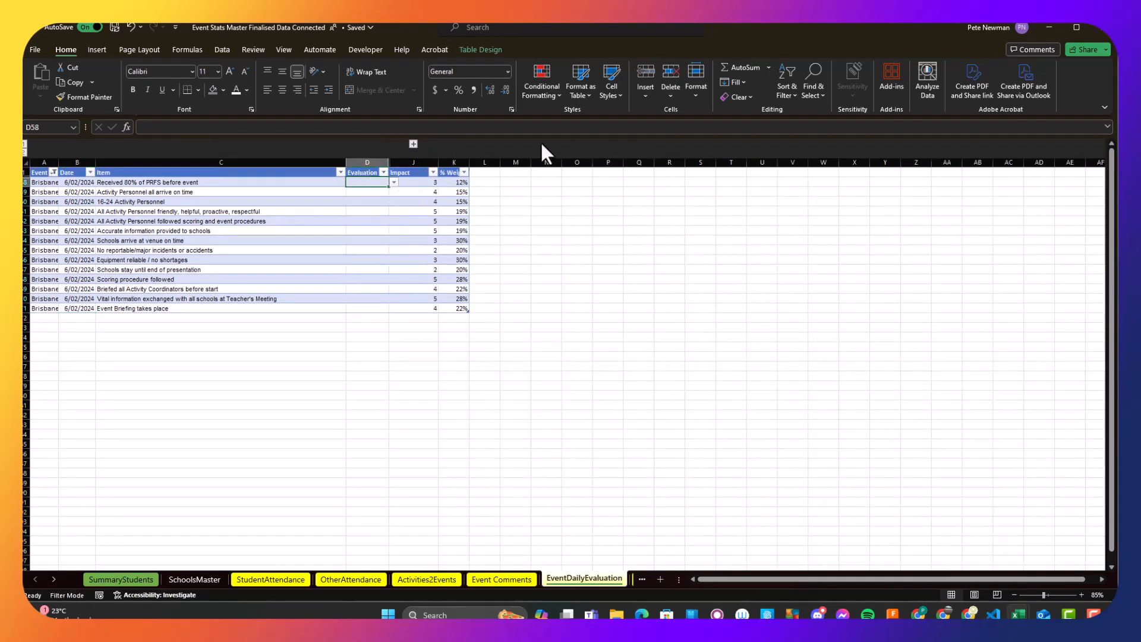
pyautogui.click(393, 183)
pyautogui.click(361, 202)
# - Set the evaluation to Yes for the three items from "Activity Personnel all arrive on time" through "All Activity Personnel friendly, helpful, proactive, respectful"
pyautogui.click(371, 191)
pyautogui.click(394, 192)
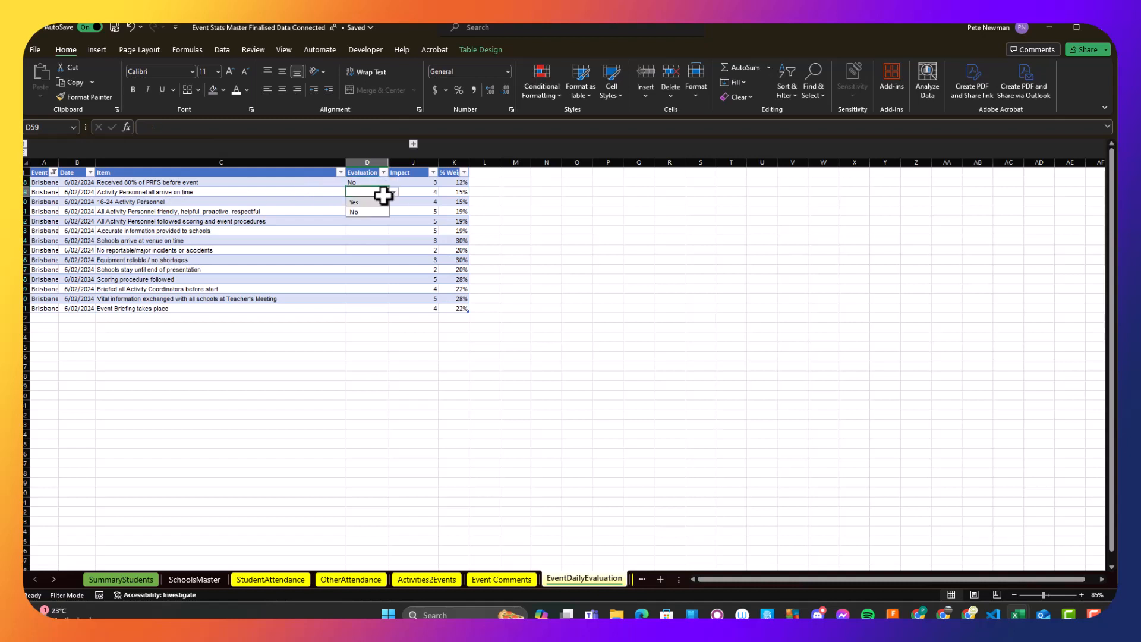
pyautogui.click(362, 203)
pyautogui.click(369, 202)
pyautogui.click(393, 202)
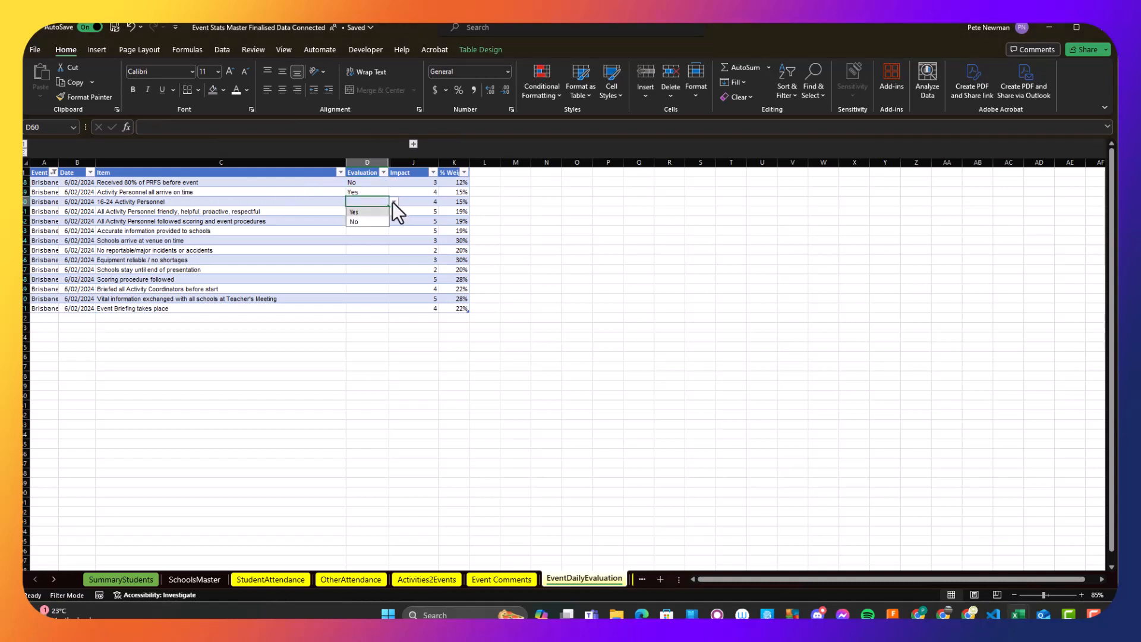
pyautogui.click(353, 212)
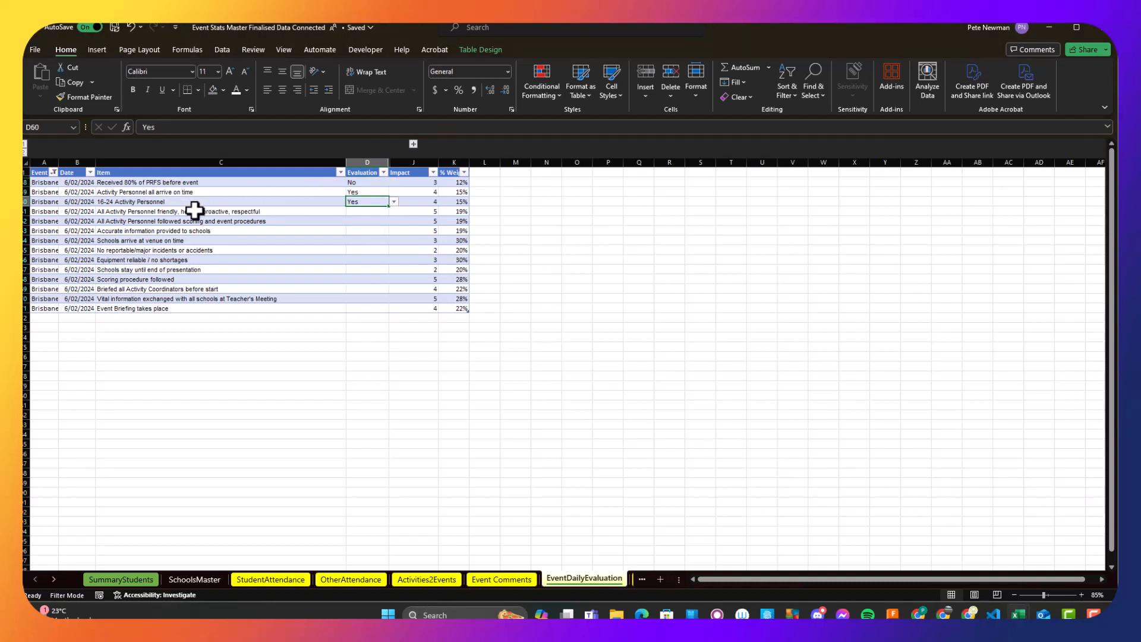
pyautogui.click(375, 212)
pyautogui.click(369, 222)
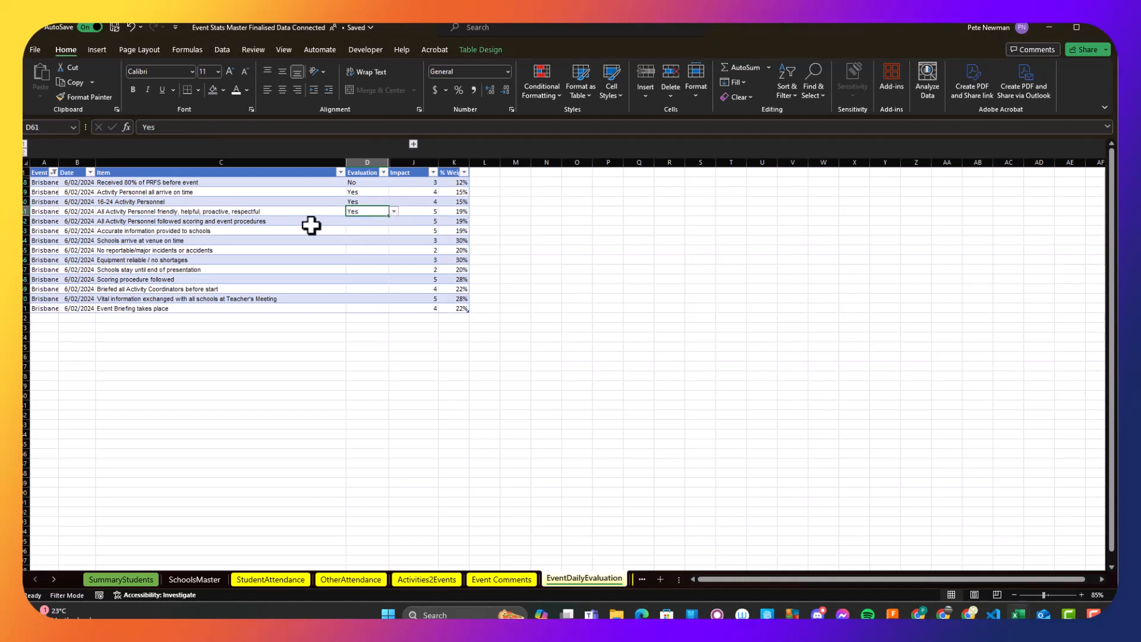
# - Set "All Activity Personnel followed scoring and event procedures" to Yes and copy that evaluation down through "Event Briefing takes place"
pyautogui.click(369, 221)
pyautogui.click(393, 221)
pyautogui.click(363, 231)
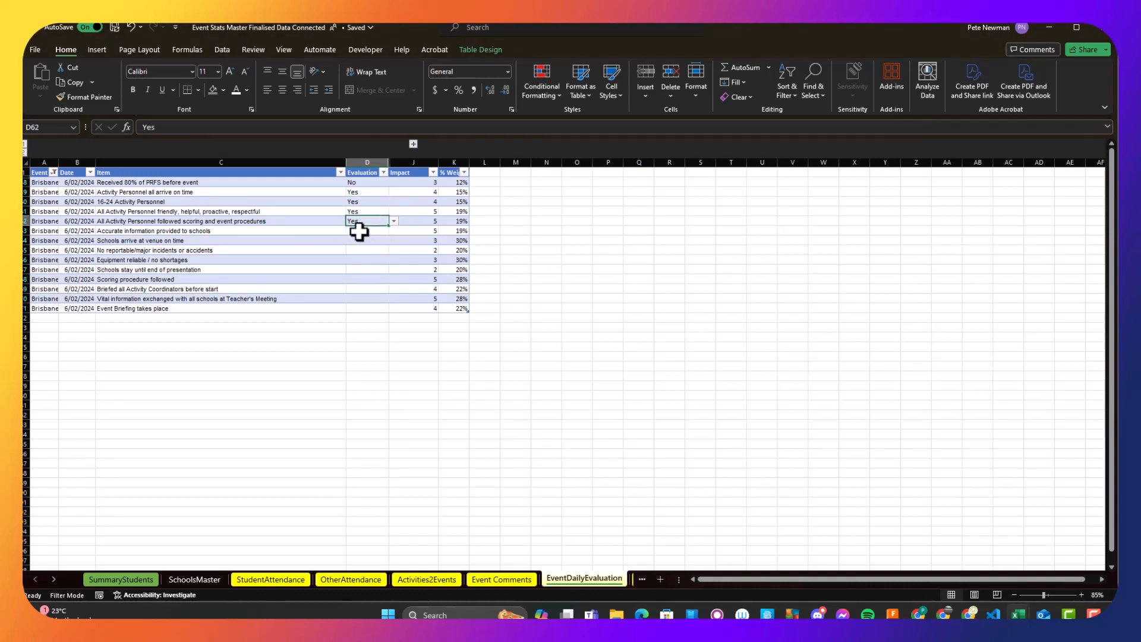
pyautogui.hotkey('ctrl', 'c')
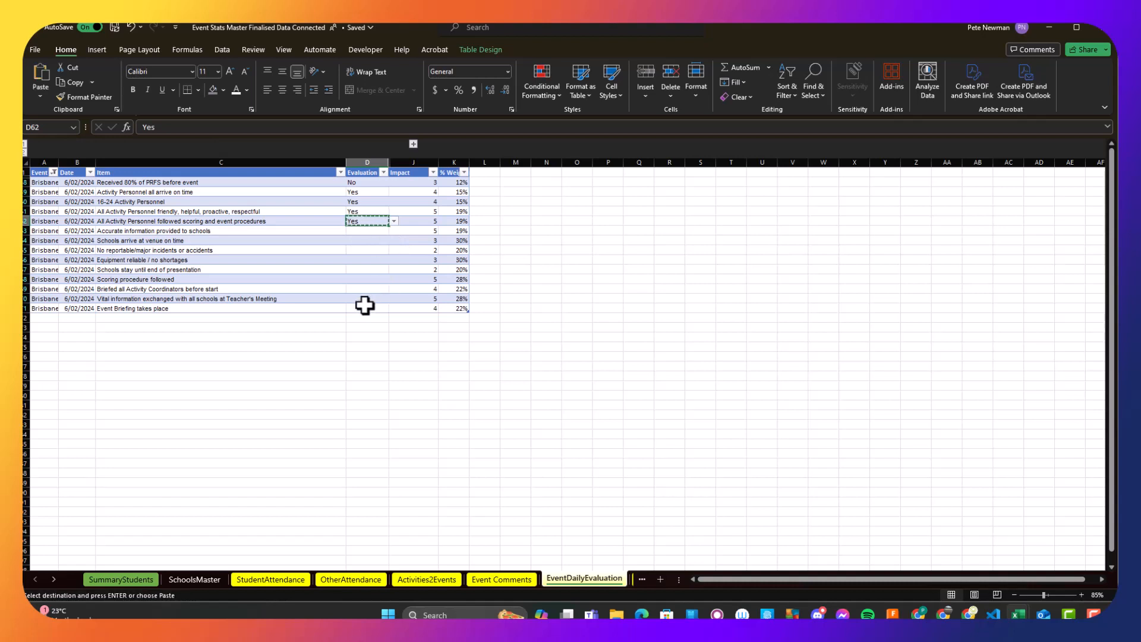
pyautogui.keyDown('shift'); pyautogui.click(364, 303); pyautogui.keyUp('shift')
pyautogui.hotkey('ctrl', 'v')
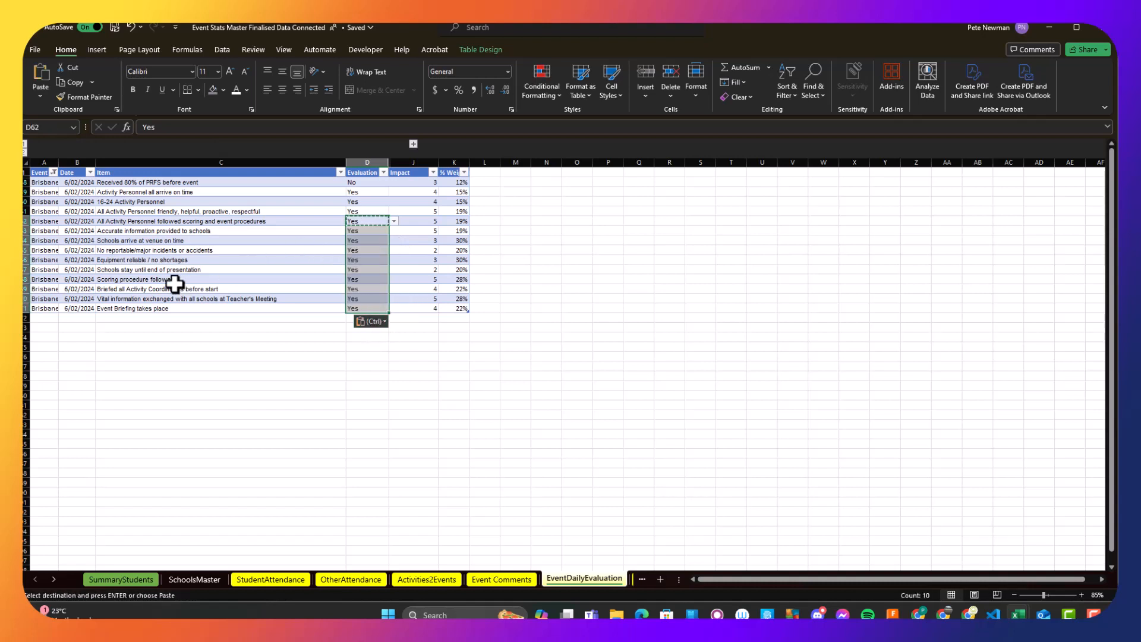
pyautogui.press('Escape')
pyautogui.click(252, 345)
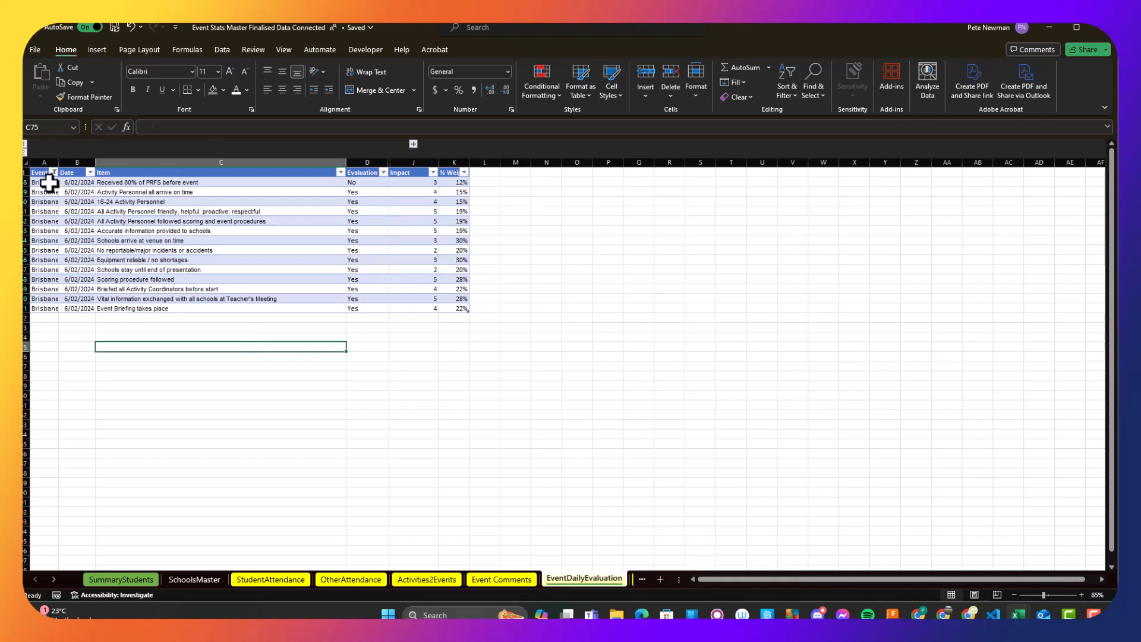
# - Copy the 14 Brisbane North (St Lucia) event entries twice below the table to add two more days of rows
pyautogui.moveTo(49, 183); pyautogui.dragTo(51, 309)
pyautogui.hotkey('ctrl', 'c')
pyautogui.click(53, 319)
pyautogui.hotkey('ctrl', 'v')
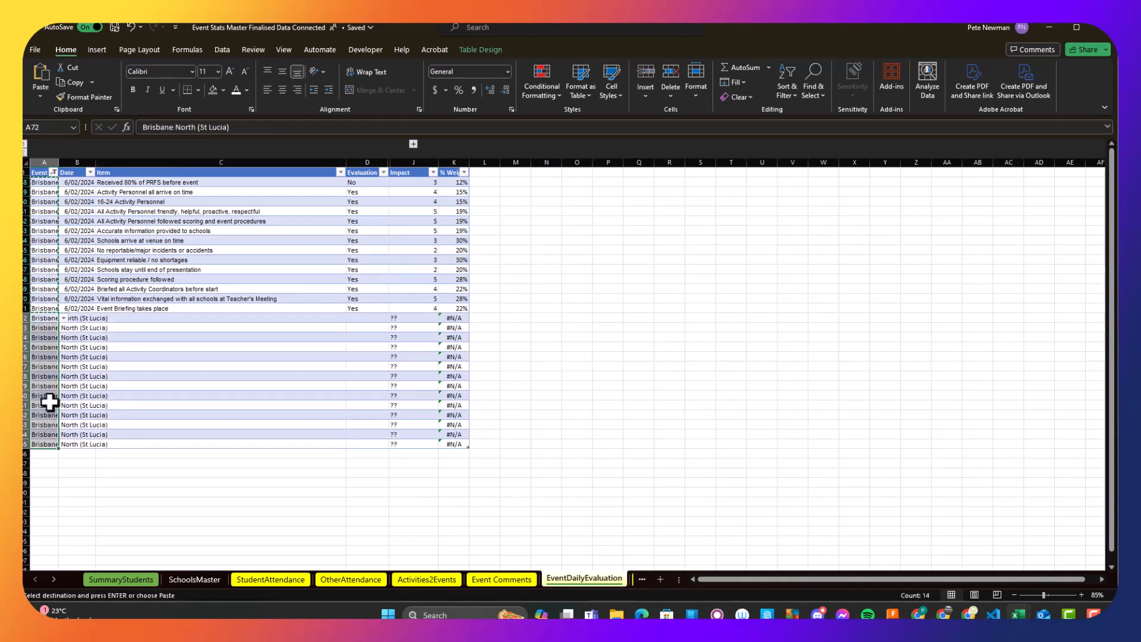
pyautogui.click(40, 452)
pyautogui.hotkey('ctrl', 'v')
# - Extend the date 6/02/2024 from the last dated row into the first of the new rows
pyautogui.click(81, 182)
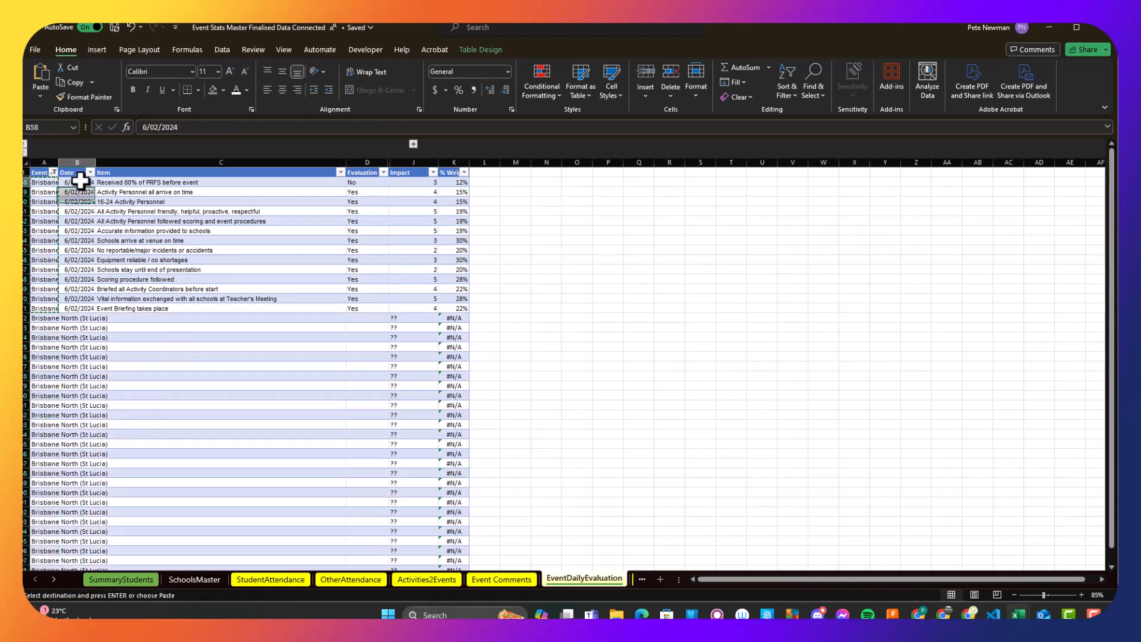
pyautogui.click(87, 310)
pyautogui.moveTo(95, 313); pyautogui.dragTo(94, 322)
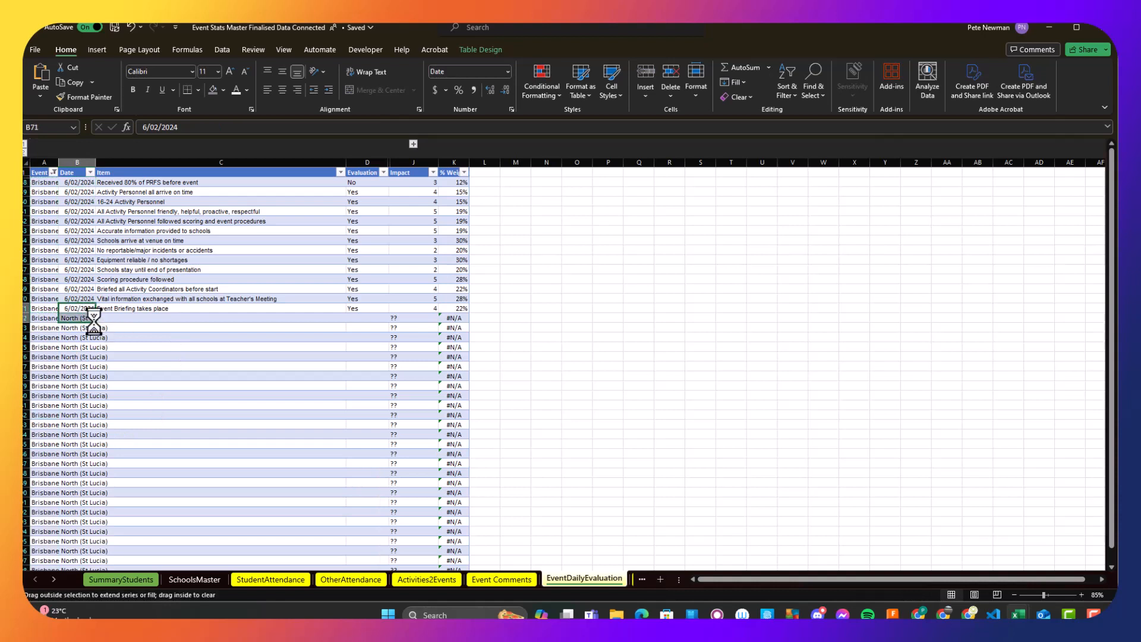
# - Copy the 14 evaluation items into the Item column of both new blocks of rows
pyautogui.moveTo(126, 182); pyautogui.dragTo(139, 310)
pyautogui.hotkey('ctrl', 'c')
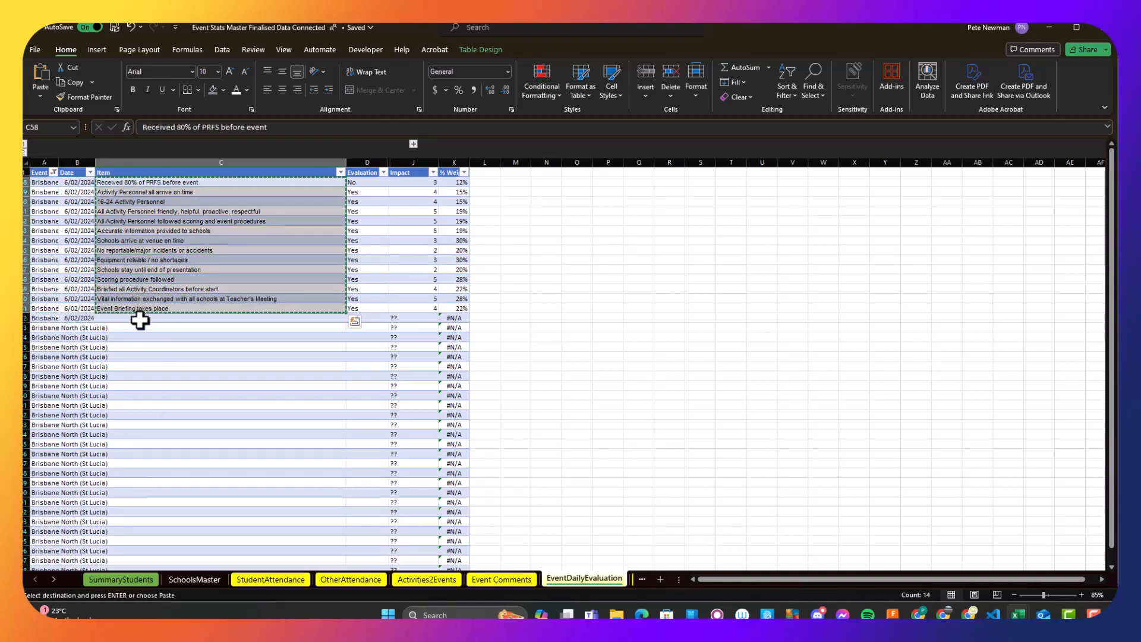
pyautogui.click(140, 321)
pyautogui.hotkey('ctrl', 'v')
pyautogui.click(141, 453)
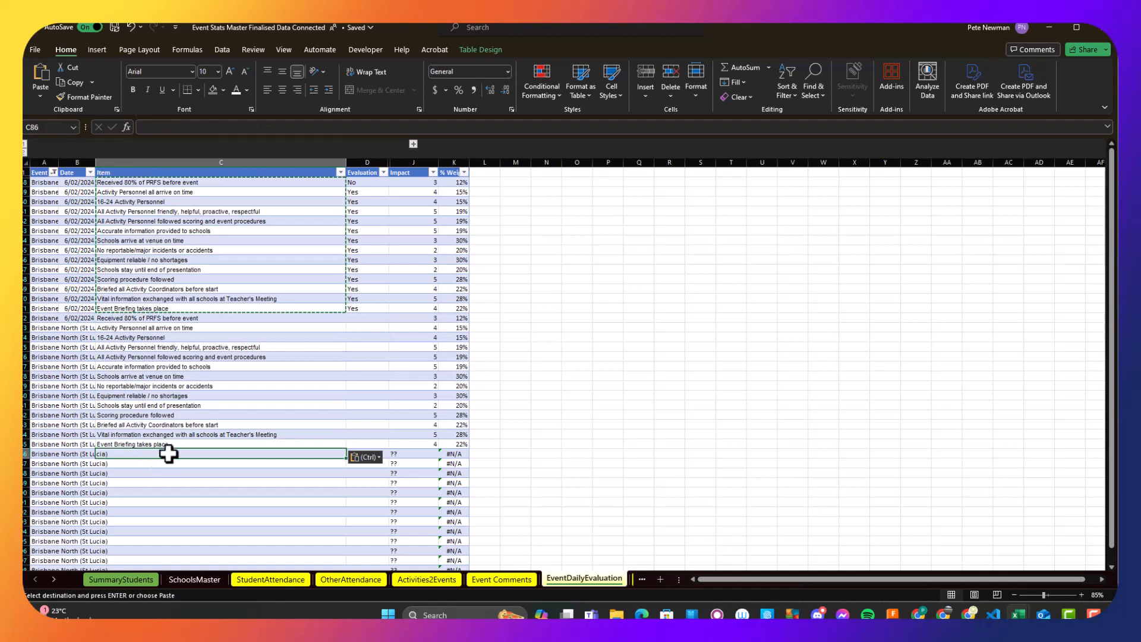
pyautogui.hotkey('ctrl', 'v')
pyautogui.scroll(-2, 170, 441)
pyautogui.scroll(2, 170, 410)
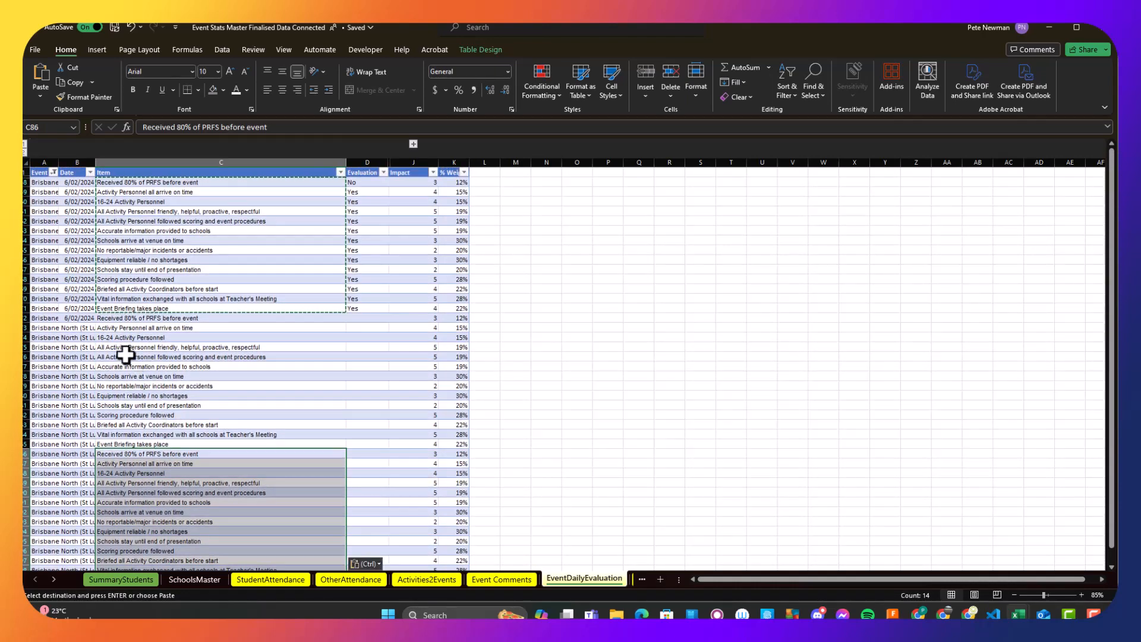
# - Set the date of the first new row to 7/02/2024 and copy it down the second block and into the third block's first row
pyautogui.click(83, 319)
pyautogui.hotkey('ctrl', 'c')
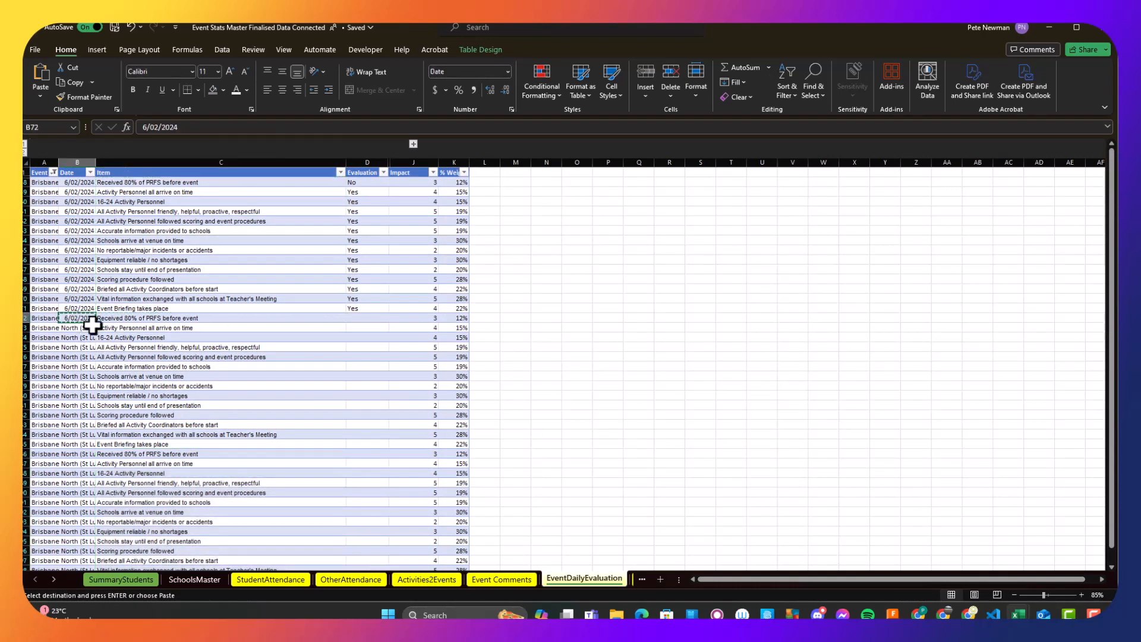
pyautogui.press('Escape')
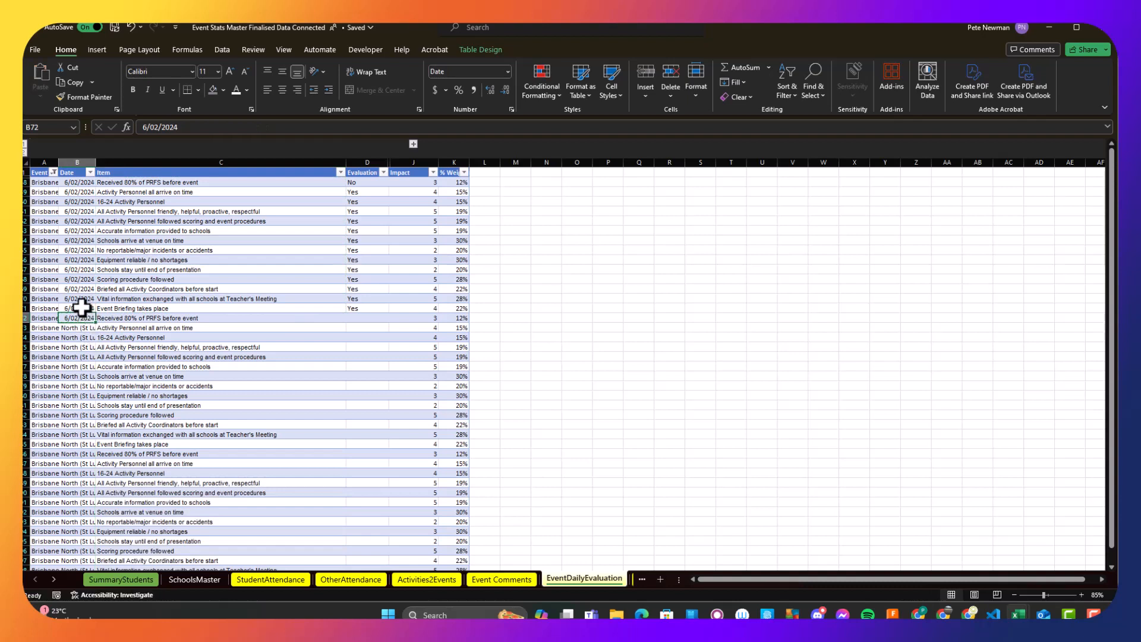
pyautogui.moveTo(96, 314); pyautogui.dragTo(88, 325)
pyautogui.doubleClick(73, 321)
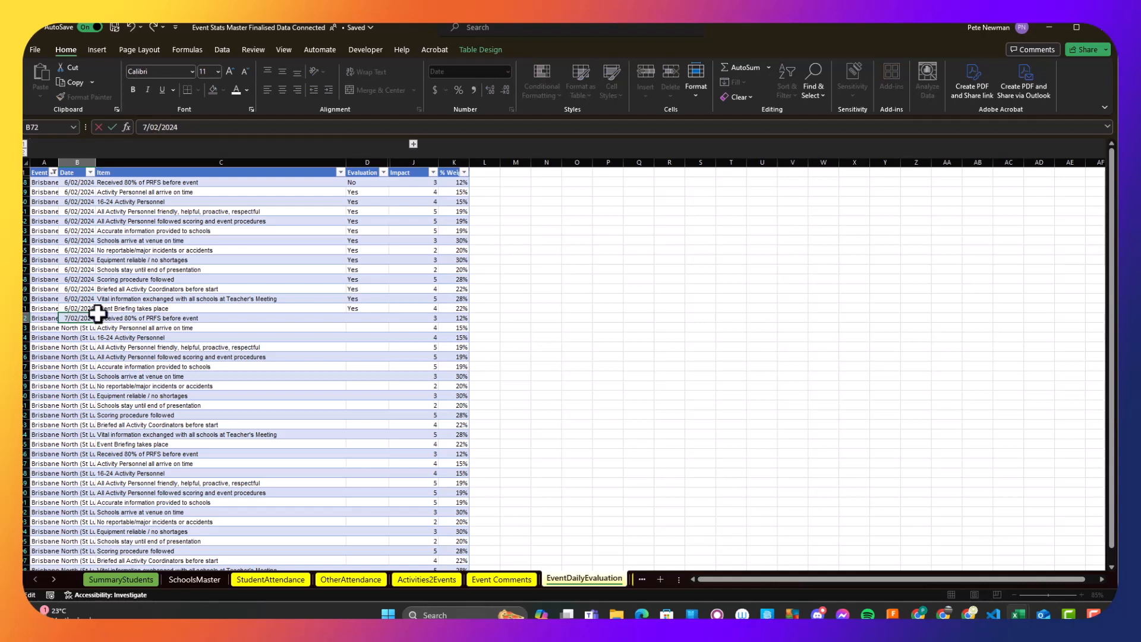
pyautogui.press('Return')
pyautogui.click(89, 318)
pyautogui.hotkey('ctrl', 'c')
pyautogui.hotkey('ctrl', 'v')
pyautogui.scroll(-1, 115, 471)
pyautogui.moveTo(83, 328); pyautogui.dragTo(92, 427)
# - Set the date of the third block's first row to 8/02/2024 and copy it to the rest of that block
pyautogui.doubleClick(73, 426)
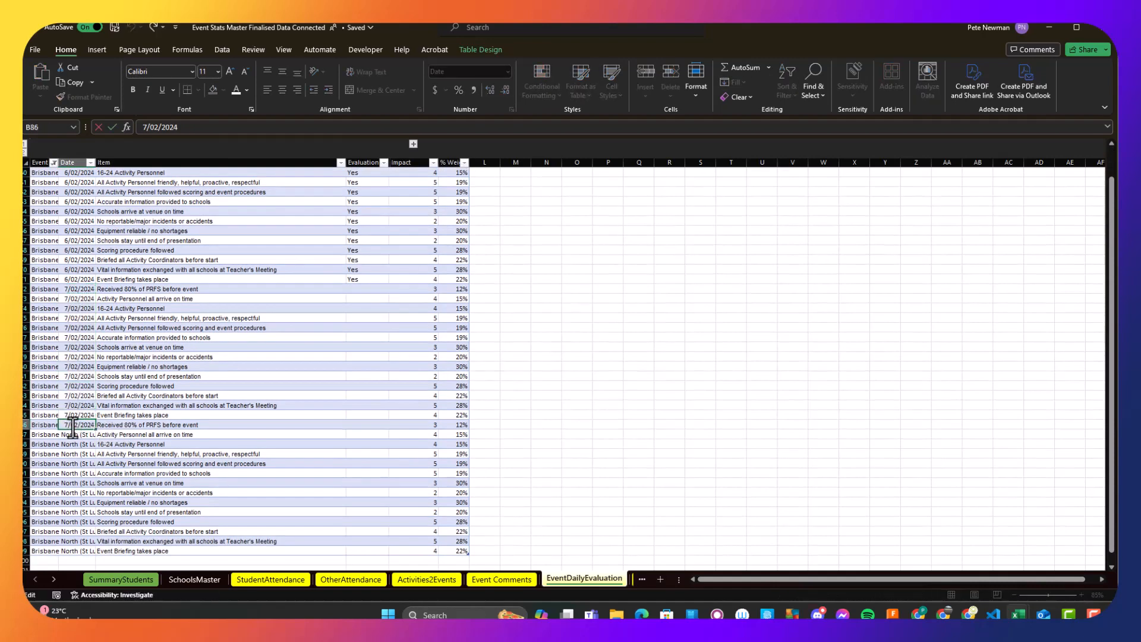
pyautogui.write('8')
pyautogui.press('Return')
pyautogui.click(82, 426)
pyautogui.hotkey('ctrl', 'c')
pyautogui.keyDown('shift'); pyautogui.click(79, 523); pyautogui.keyUp('shift')
pyautogui.hotkey('ctrl', 'v')
# - Copy the Yes evaluation from the last 6/02/2024 row into all the 7/02/2024 and 8/02/2024 rows
pyautogui.click(364, 278)
pyautogui.hotkey('ctrl', 'c')
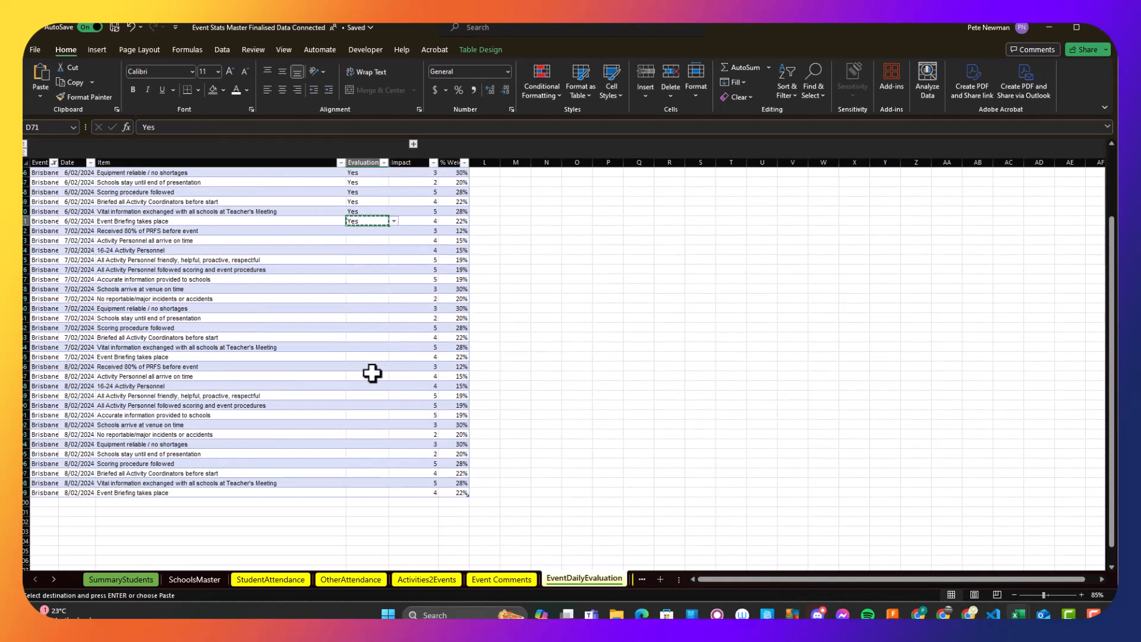
pyautogui.scroll(-1, 372, 373)
pyautogui.keyDown('shift'); pyautogui.click(370, 462); pyautogui.keyUp('shift')
pyautogui.hotkey('ctrl', 'v')
pyautogui.click(487, 356)
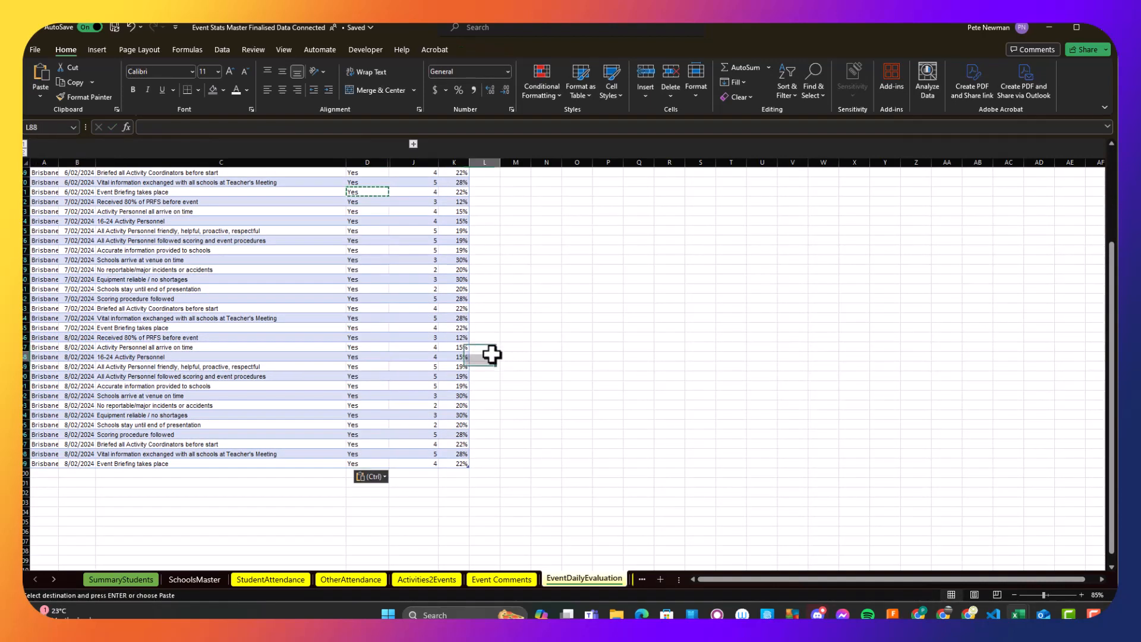
# - Filter the daily evaluation table by date to show only 6 February 2024
pyautogui.click(78, 211)
pyautogui.click(90, 162)
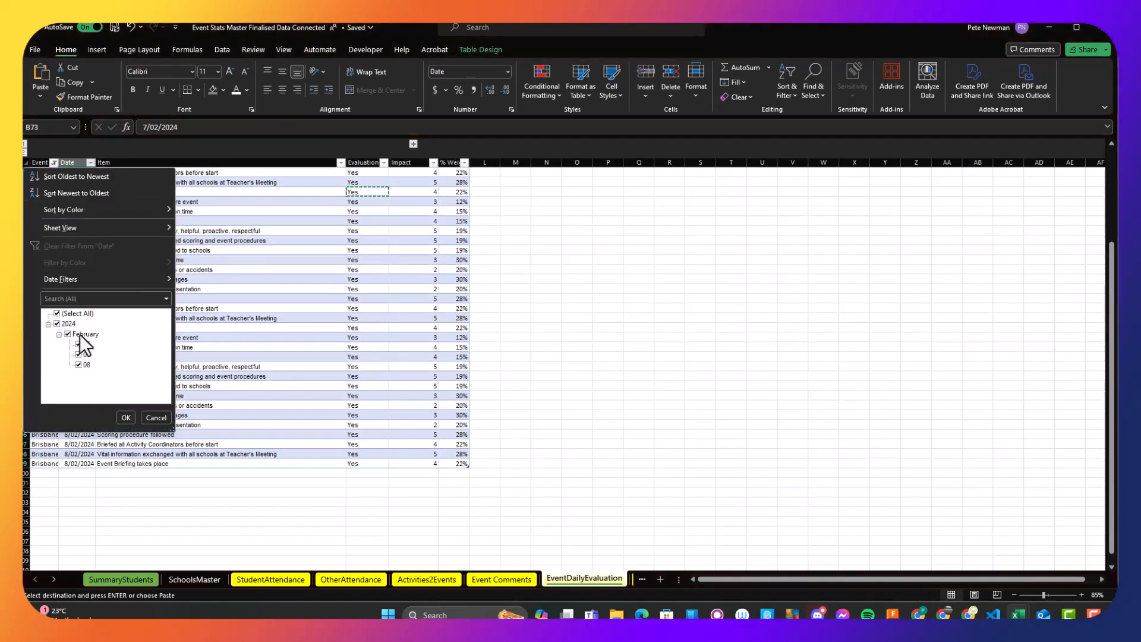
pyautogui.click(125, 417)
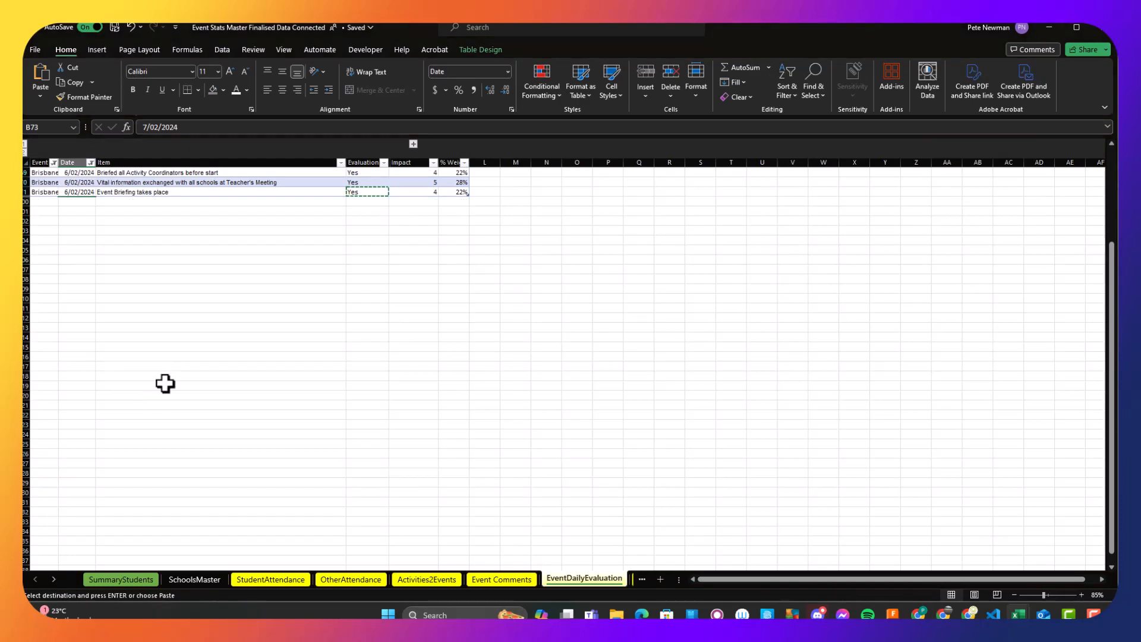
pyautogui.scroll(4, 214, 226)
# - Filter the dates to 7 February 2024 and set the evaluation of "Received 80% of PRFS before event" to No
pyautogui.click(91, 173)
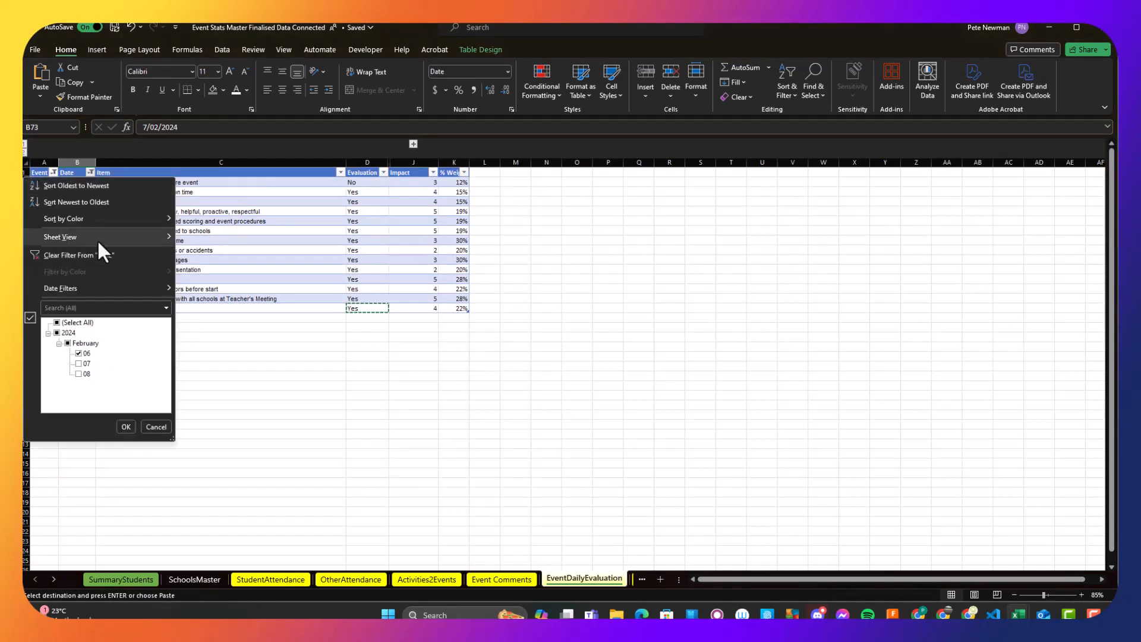
pyautogui.click(127, 425)
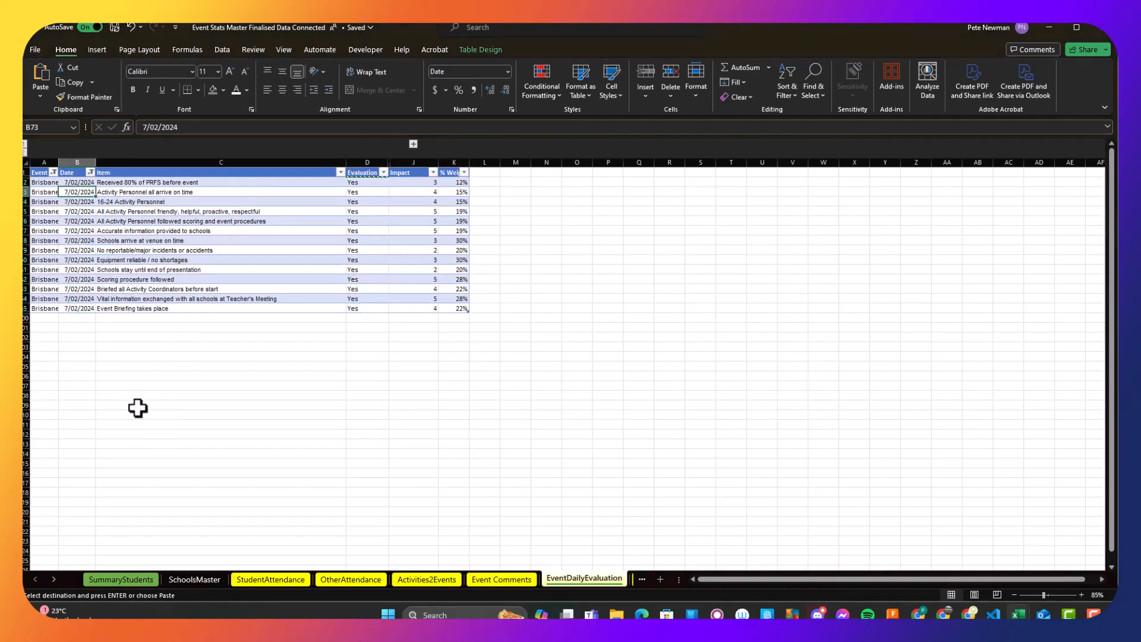
pyautogui.click(369, 183)
pyautogui.click(393, 183)
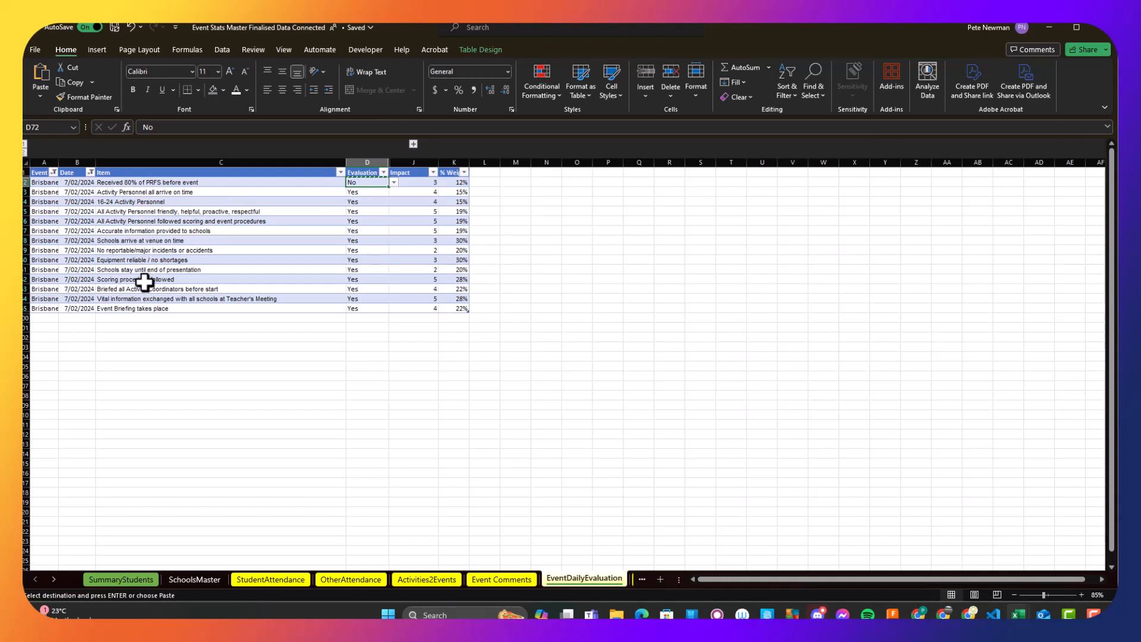
# - Filter the dates to 8 February 2024 and set the evaluation of "Received 80% of PRFS before event" to No
pyautogui.click(154, 346)
pyautogui.click(89, 173)
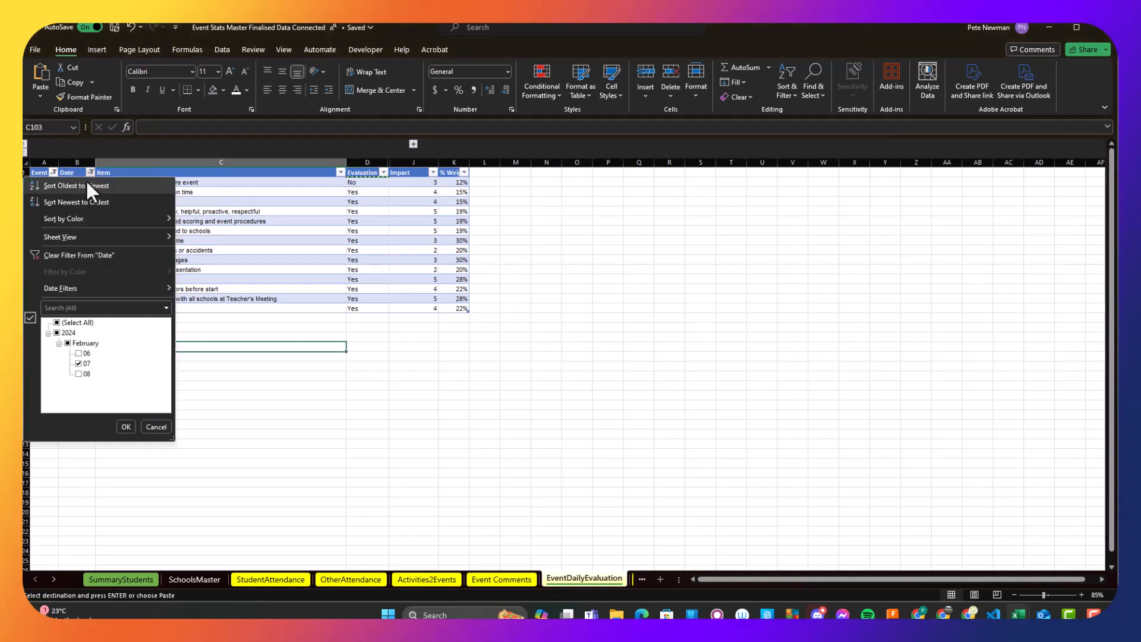
pyautogui.click(125, 426)
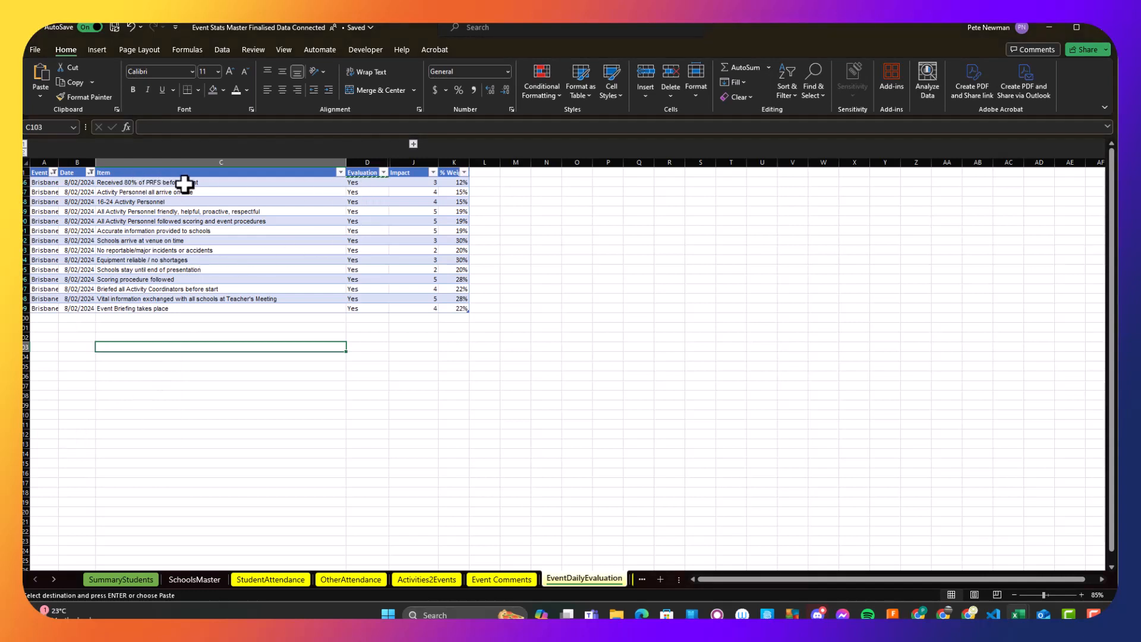
pyautogui.click(385, 182)
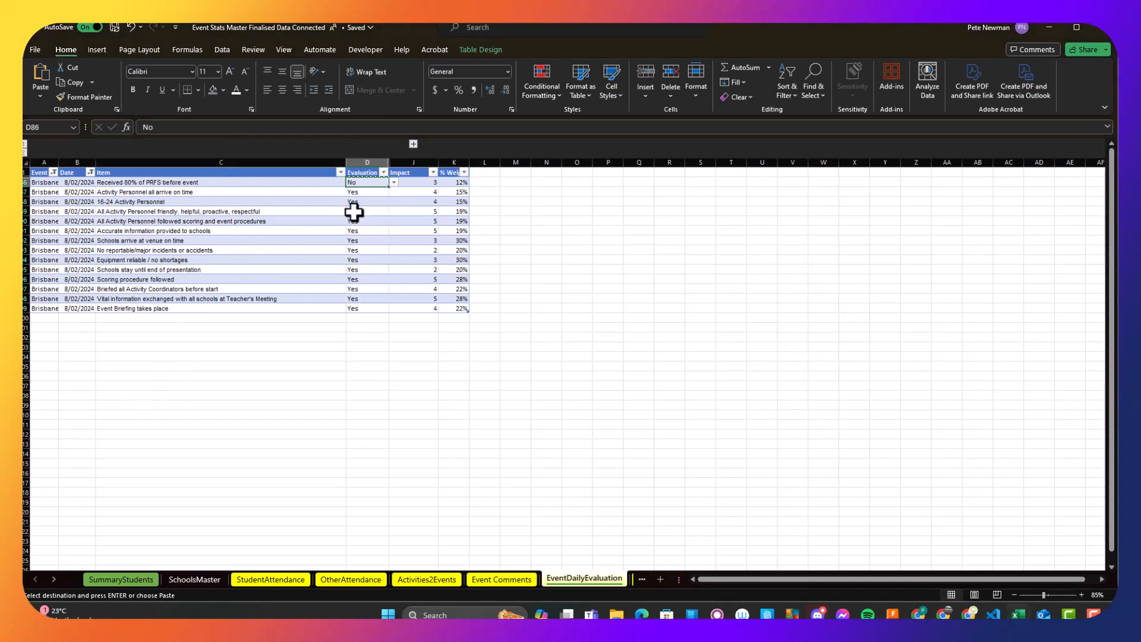
pyautogui.click(304, 337)
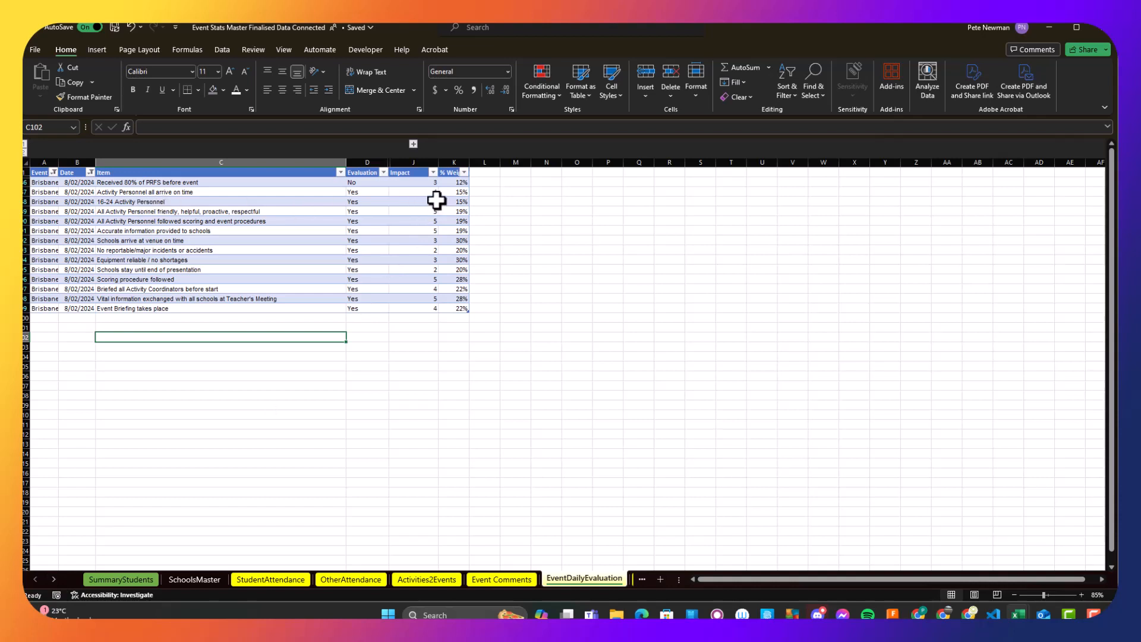
# - On the EventOverallEvaluation sheet, extend the table by one row by filling the last National Final event name down one cell
pyautogui.click(125, 201)
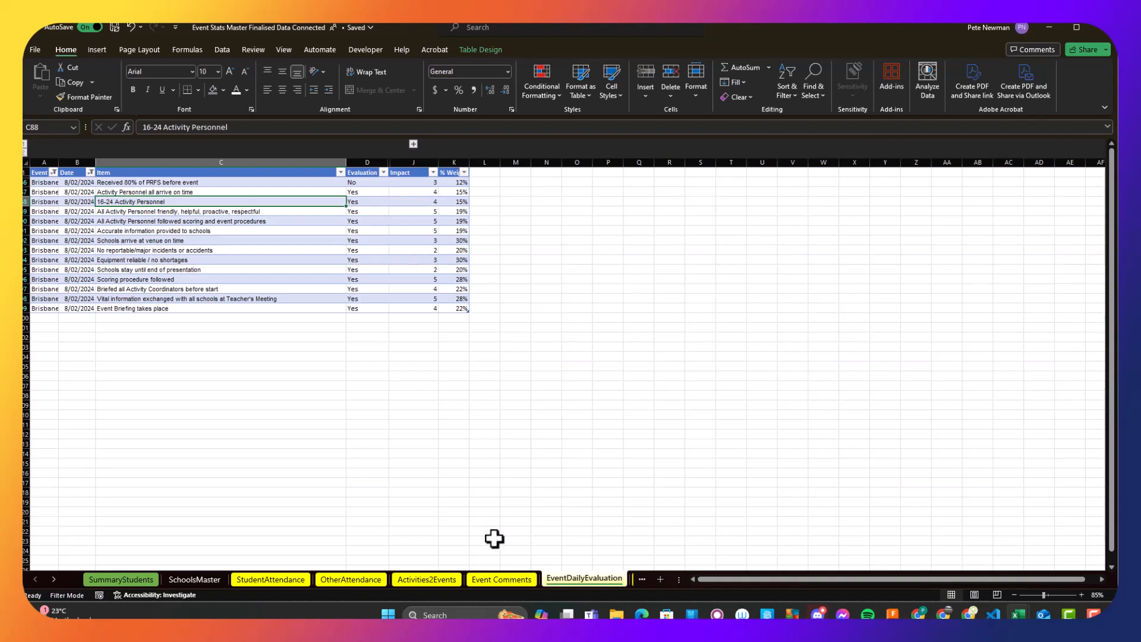
pyautogui.click(53, 579)
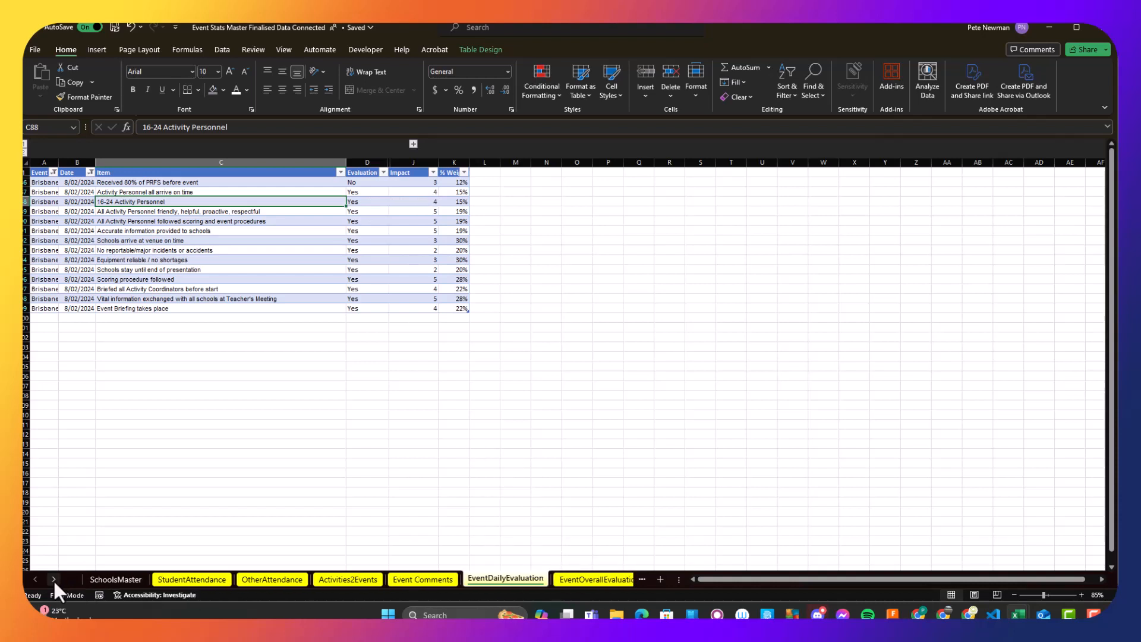
pyautogui.click(54, 579)
pyautogui.click(53, 579)
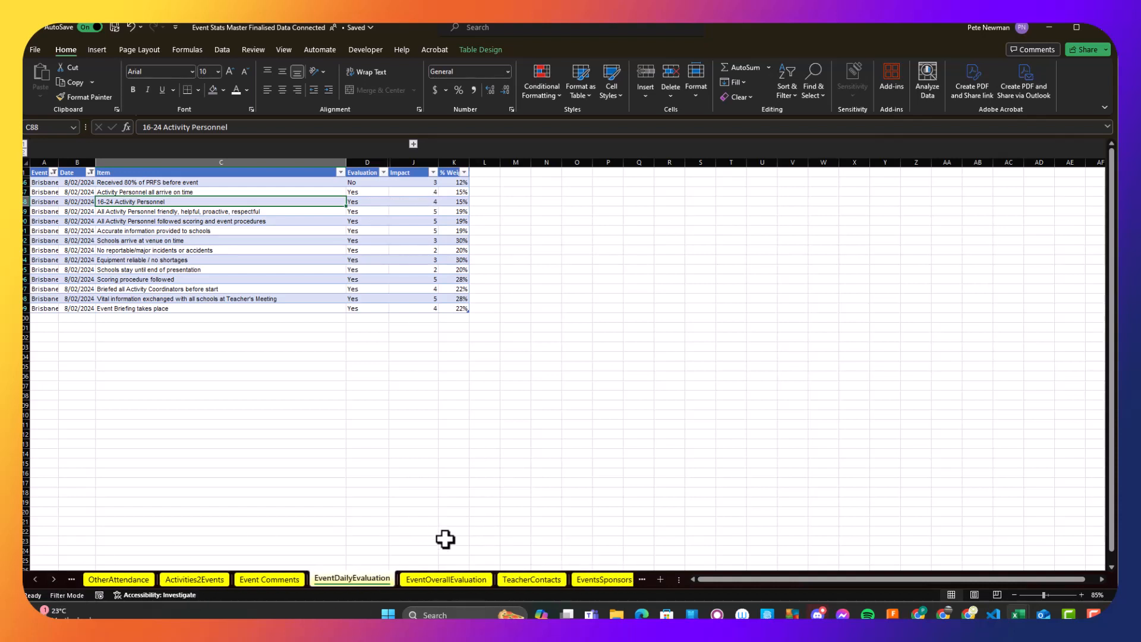
pyautogui.click(460, 579)
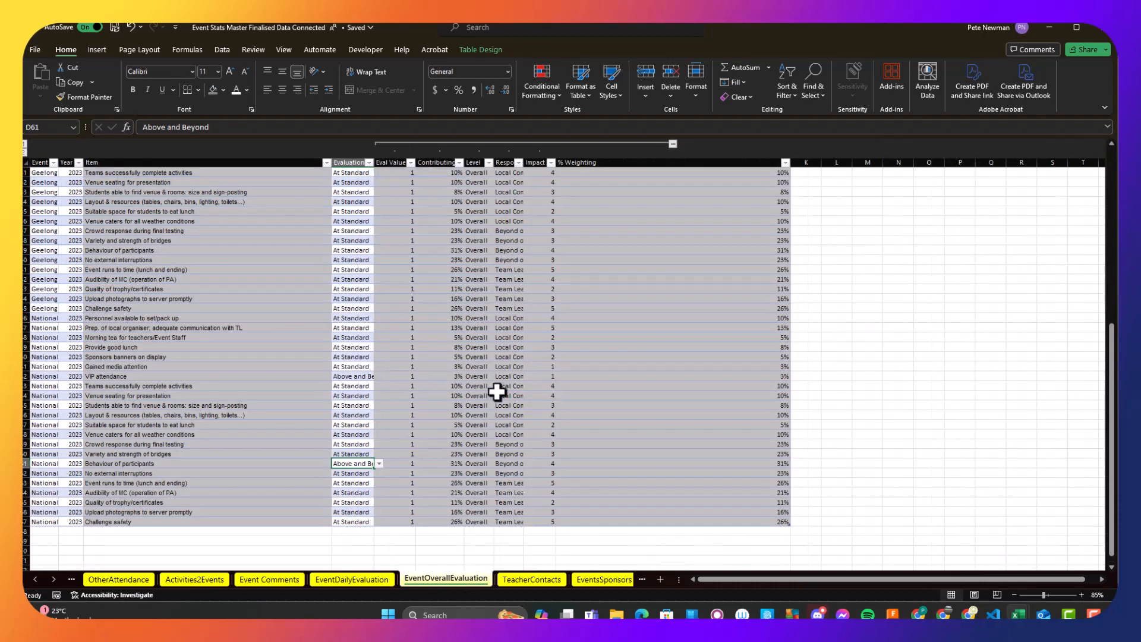
pyautogui.click(479, 415)
pyautogui.scroll(-6, 207, 374)
pyautogui.scroll(2, 71, 368)
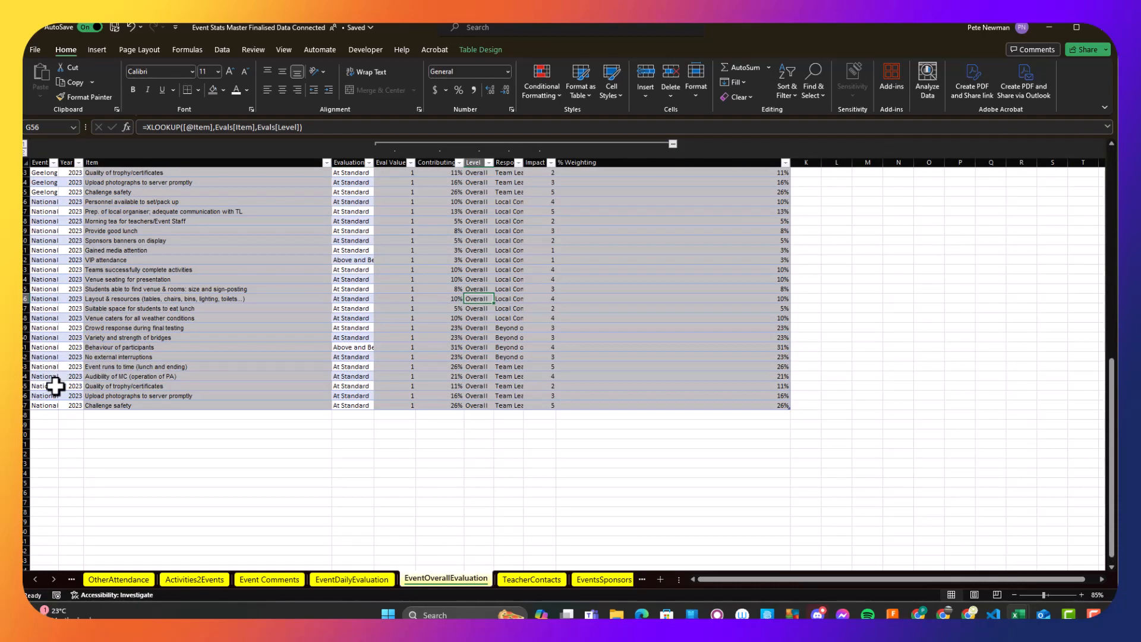
pyautogui.click(45, 405)
pyautogui.moveTo(58, 411); pyautogui.dragTo(60, 420)
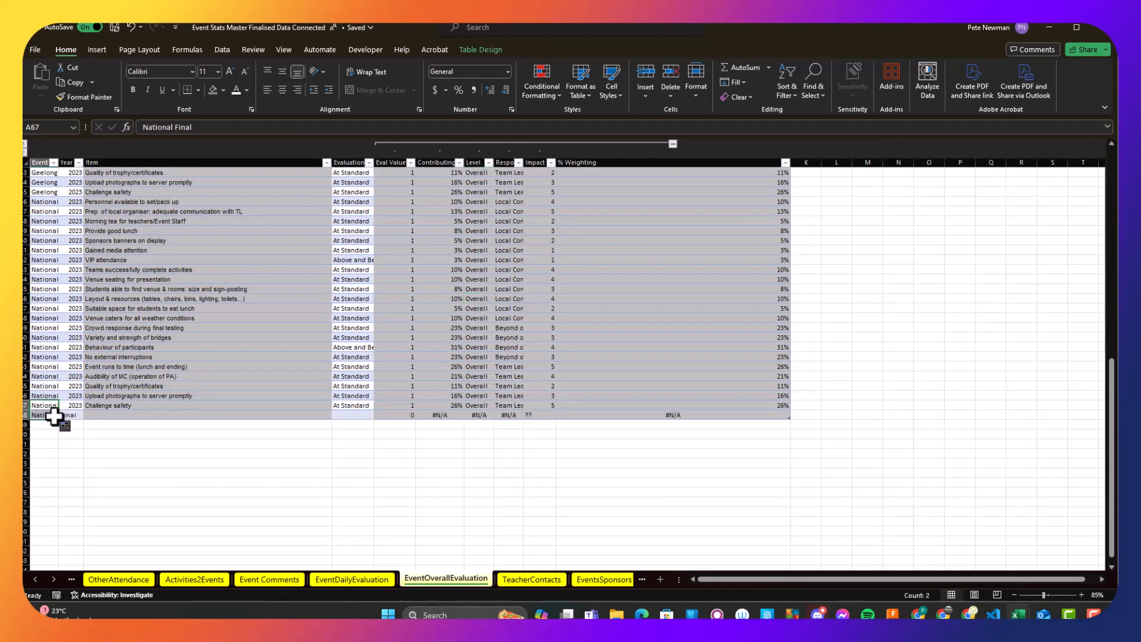
pyautogui.doubleClick(43, 418)
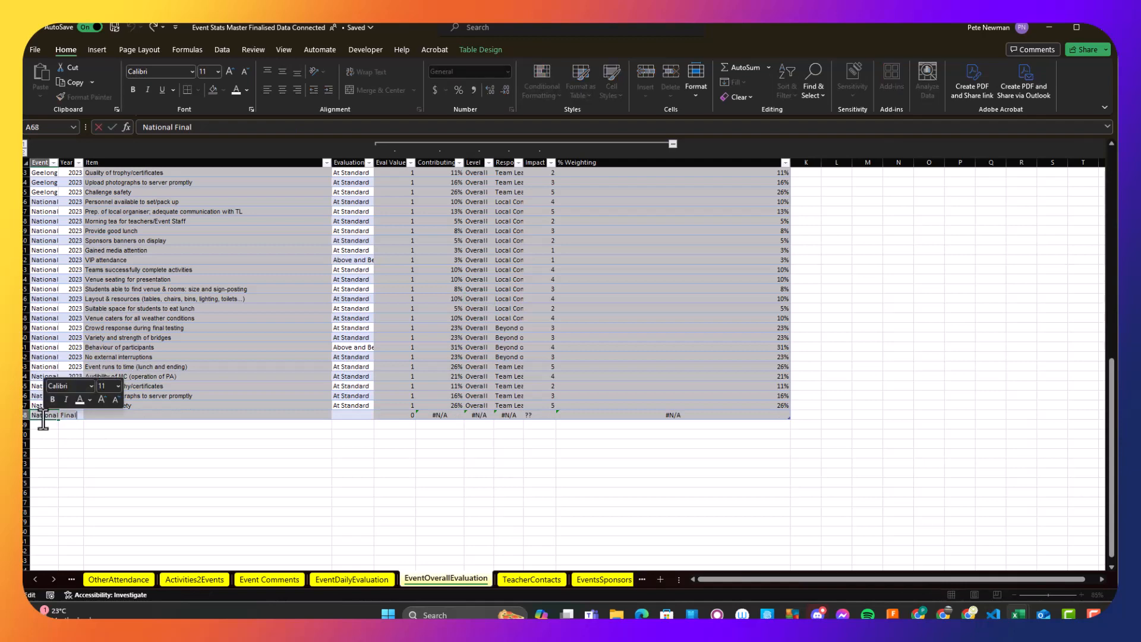
pyautogui.write('Bendigo')
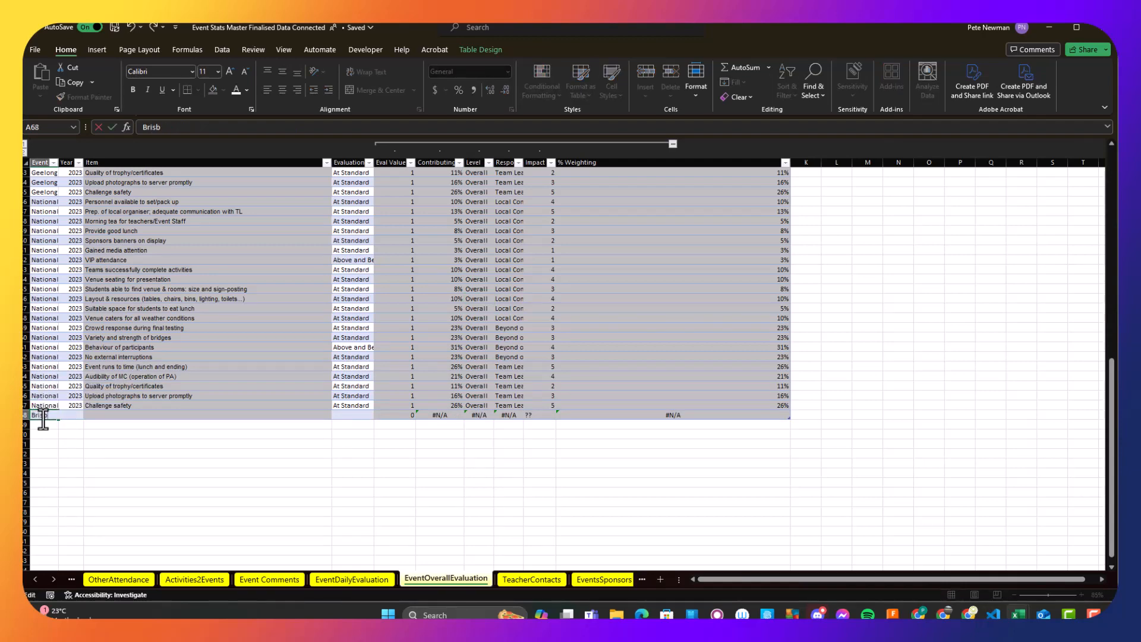
pyautogui.press('Escape')
# - Copy a Geelong event cell and paste only its data validation onto the event cell of the new row 68
pyautogui.scroll(6, 59, 282)
pyautogui.click(45, 220)
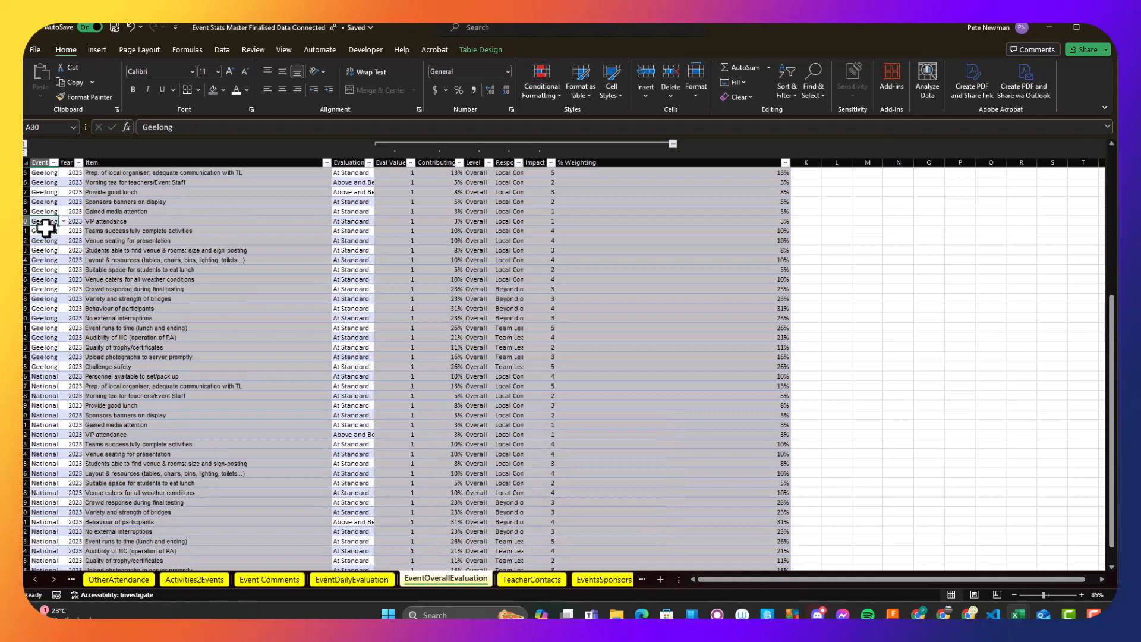
pyautogui.hotkey('ctrl', 'c')
pyautogui.scroll(-8, 43, 363)
pyautogui.rightClick(47, 359)
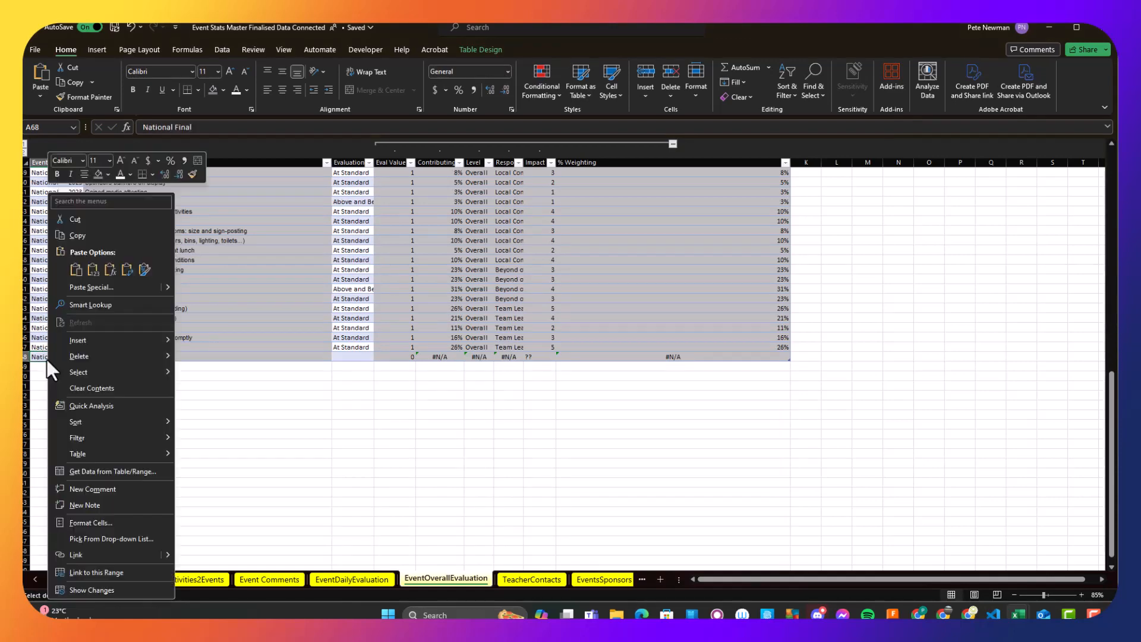
pyautogui.moveTo(168, 287)
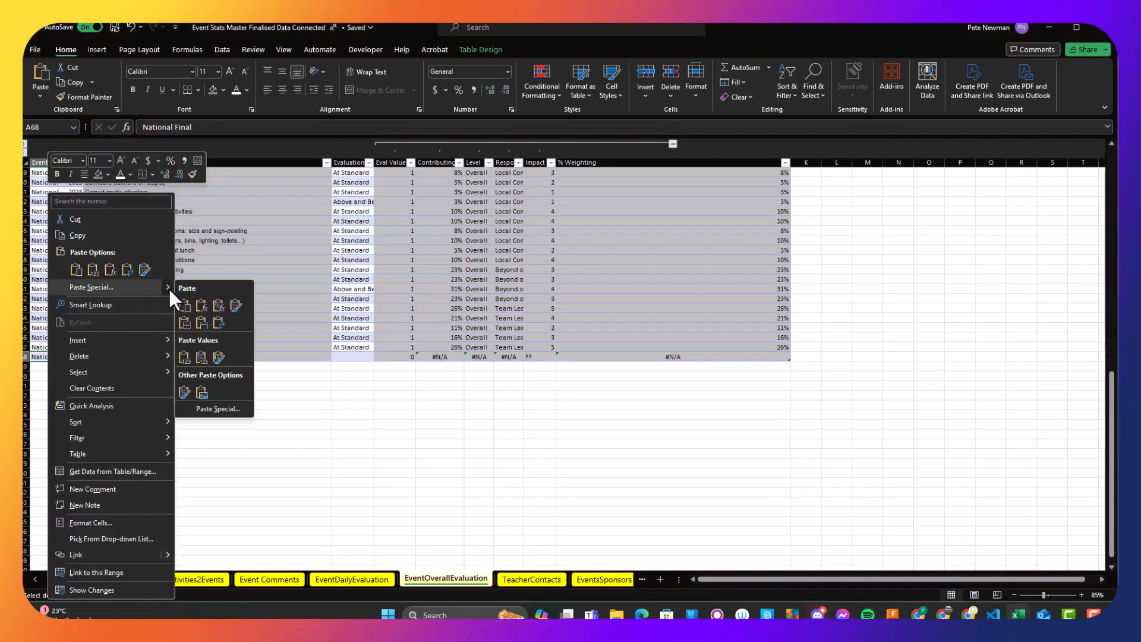
pyautogui.click(220, 410)
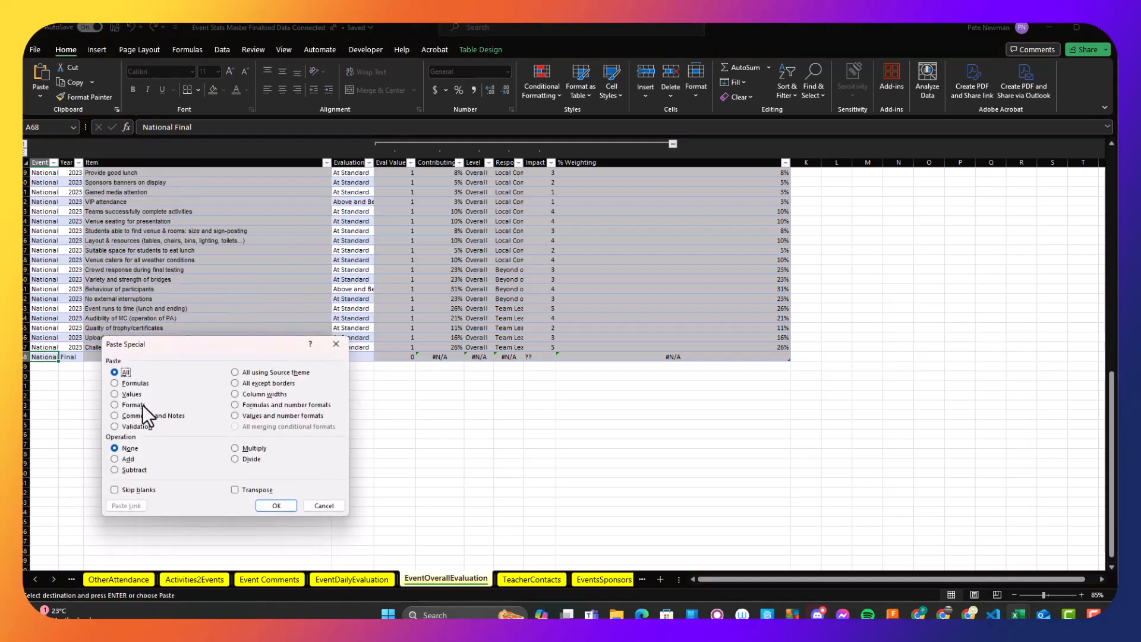
pyautogui.click(137, 426)
pyautogui.click(276, 507)
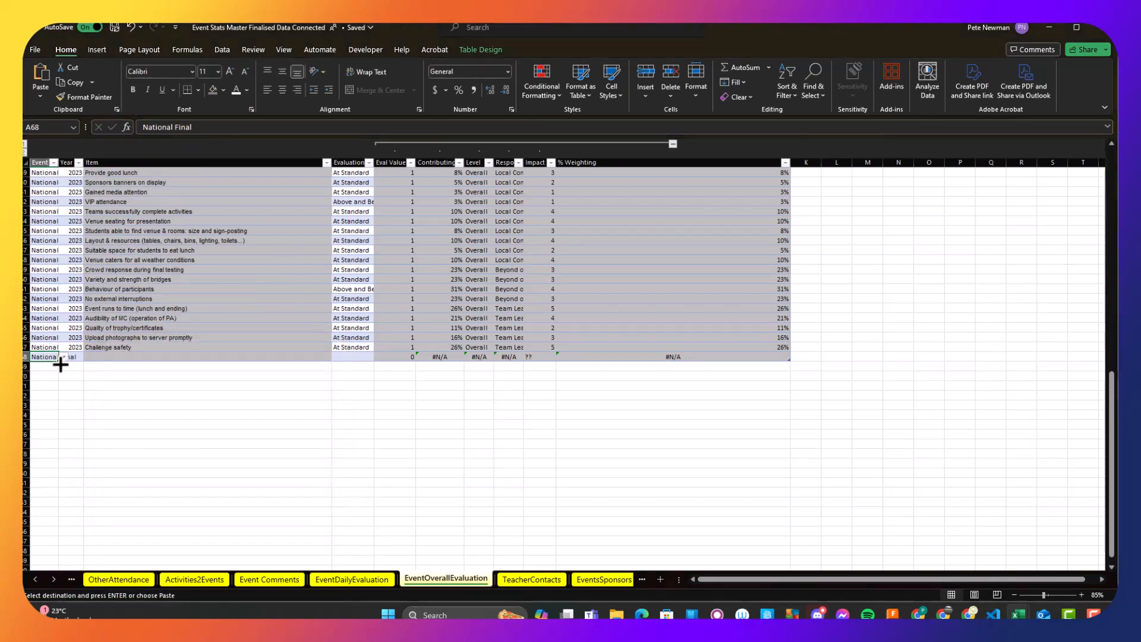
# - Fill the new event cell down to row 78 and set the event in A68 to Brisbane North (St Lucia)
pyautogui.moveTo(60, 364); pyautogui.dragTo(56, 454)
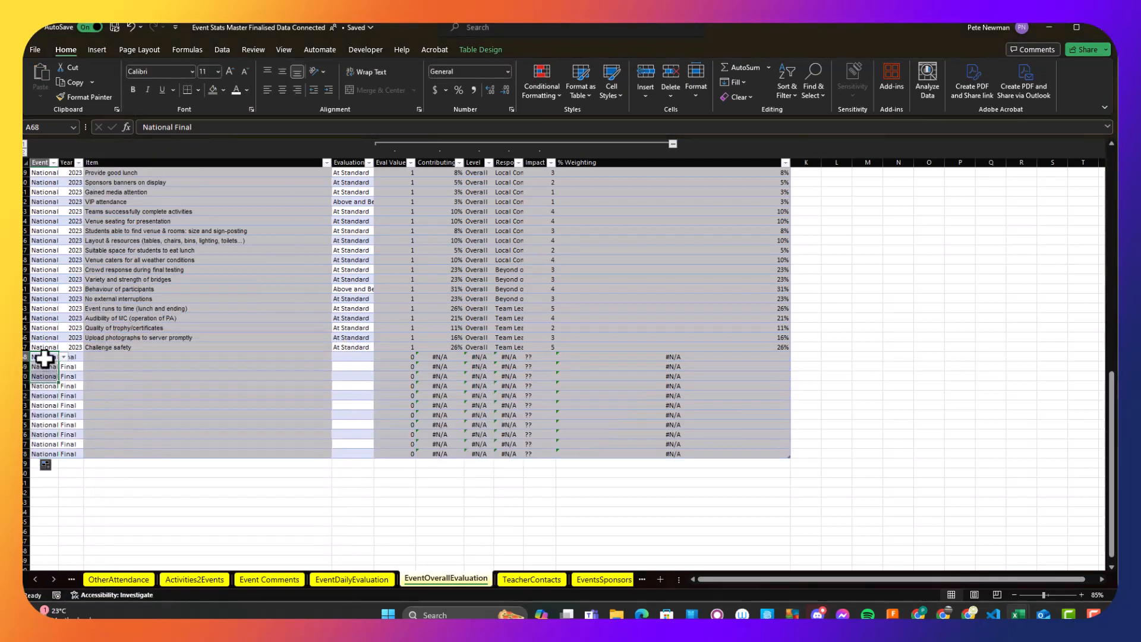
pyautogui.write('Br')
pyautogui.press('Down')
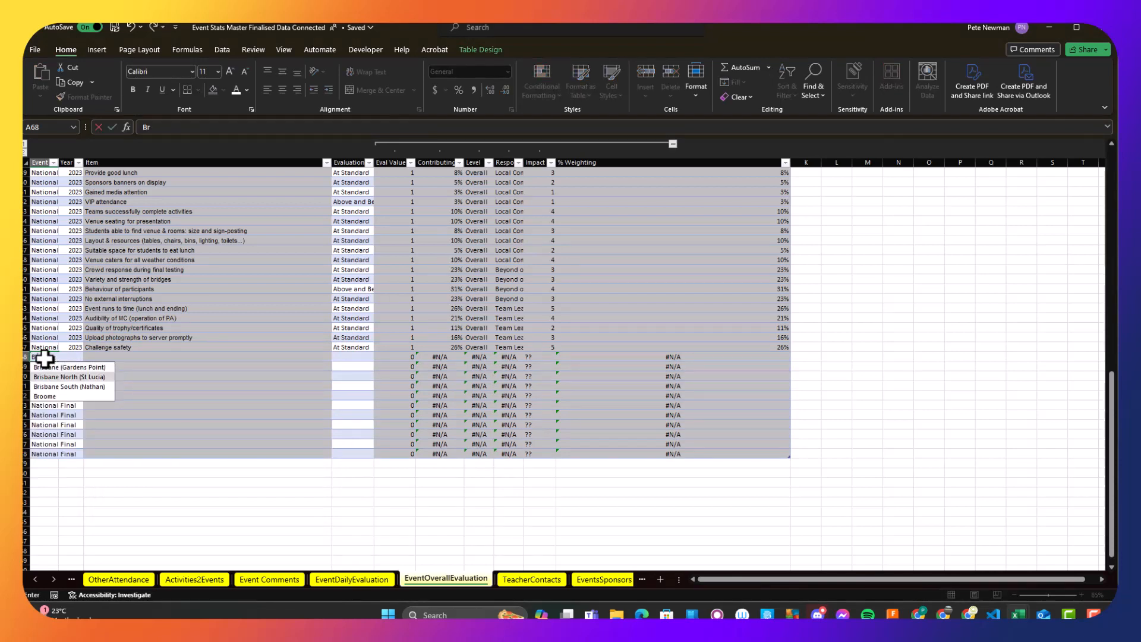
pyautogui.press('Return')
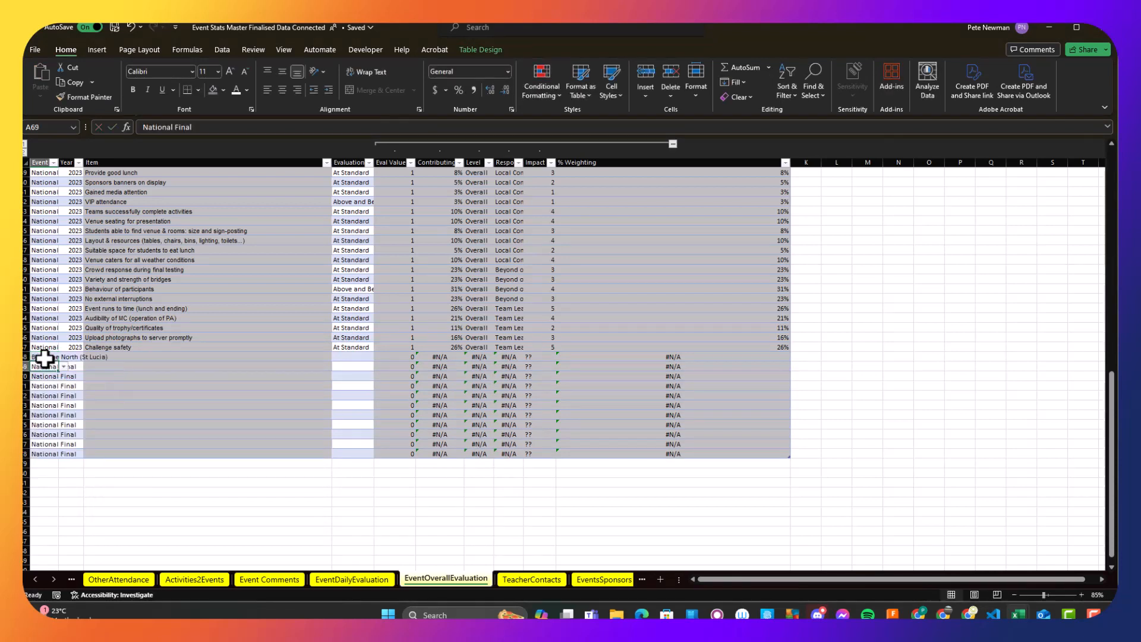
# - Copy Brisbane North (St Lucia) from A68 into the event cells down to row 78
pyautogui.click(49, 350)
pyautogui.click(51, 356)
pyautogui.hotkey('ctrl', 'c')
pyautogui.keyDown('shift'); pyautogui.click(56, 454); pyautogui.keyUp('shift')
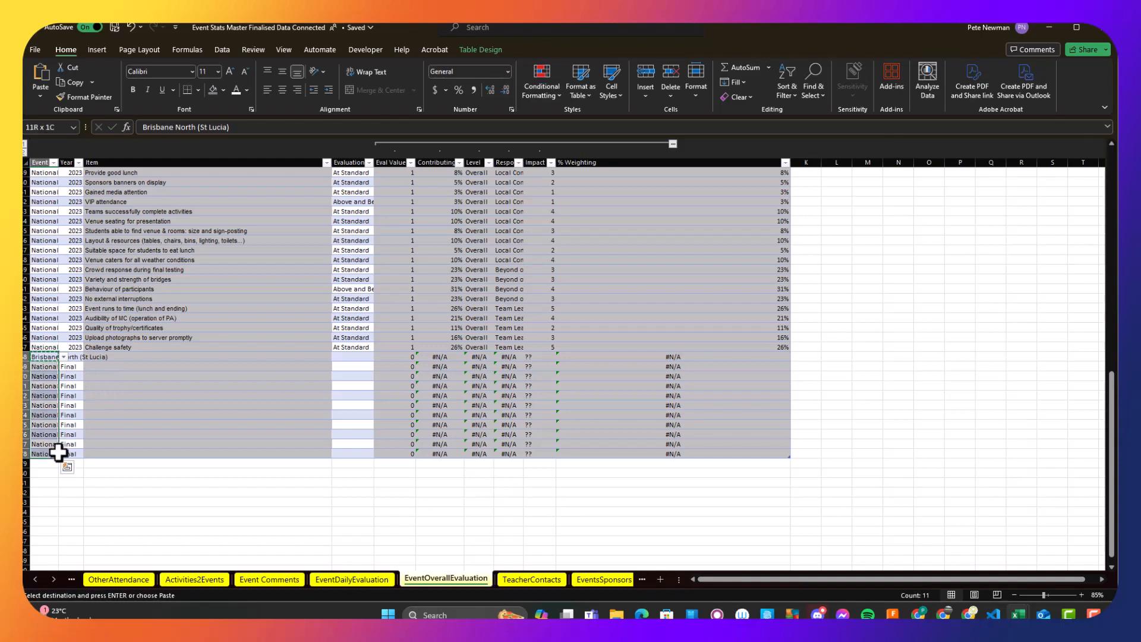
pyautogui.hotkey('ctrl', 'v')
# - Copy the full list of Bendigo items, from Personnel available to set/pack up to Challenge safety, into the Item column starting at C68
pyautogui.scroll(7, 147, 405)
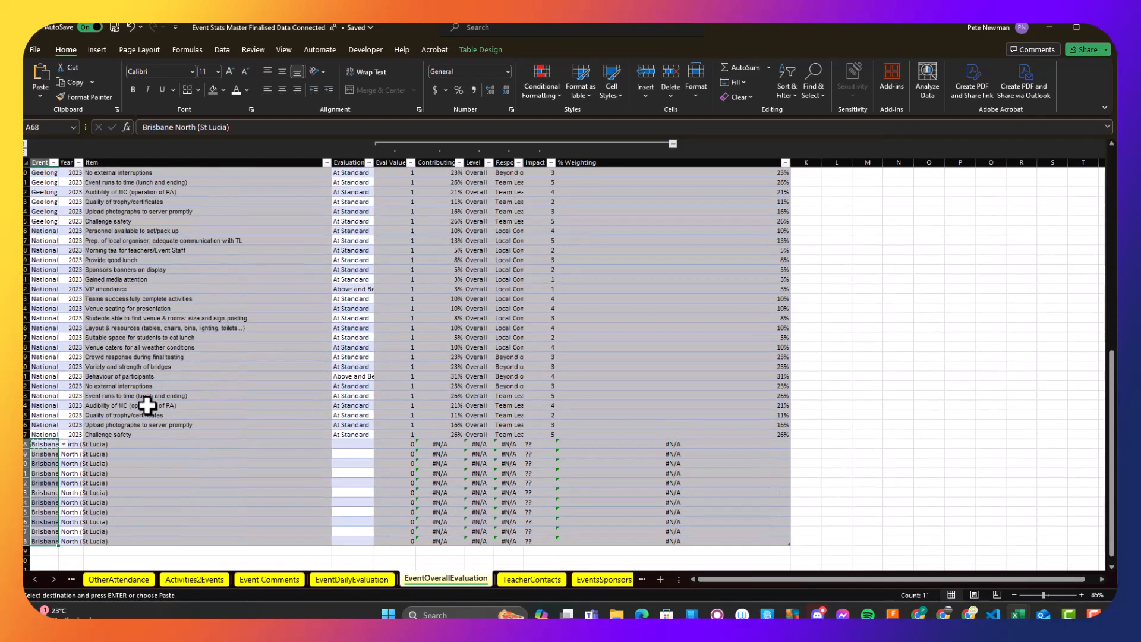
pyautogui.scroll(9, 148, 405)
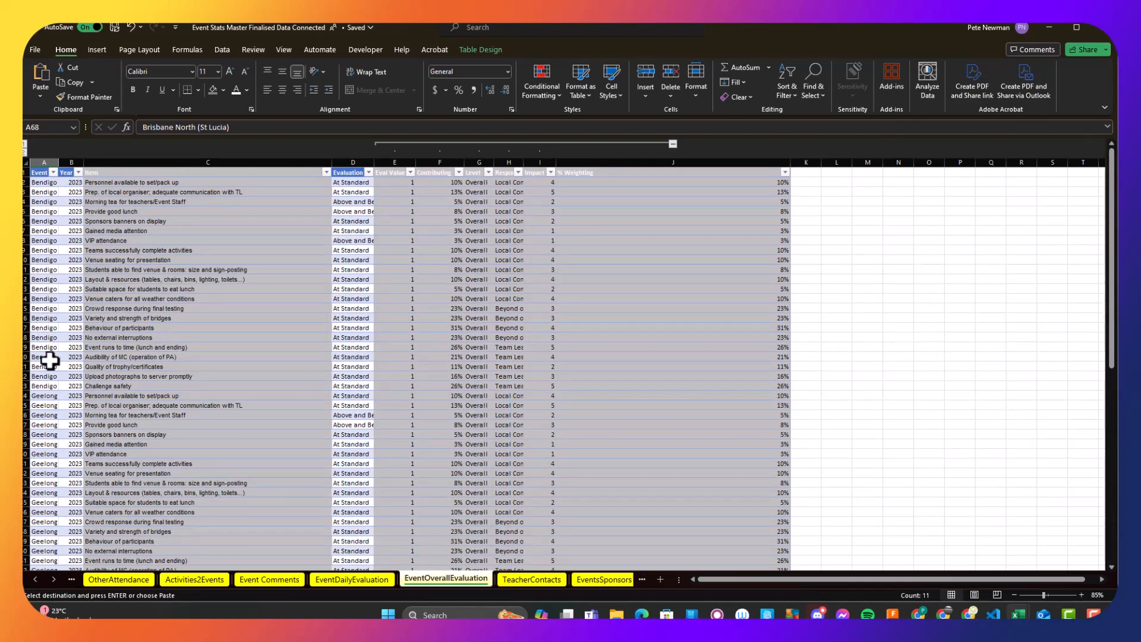
pyautogui.moveTo(115, 385); pyautogui.dragTo(122, 188)
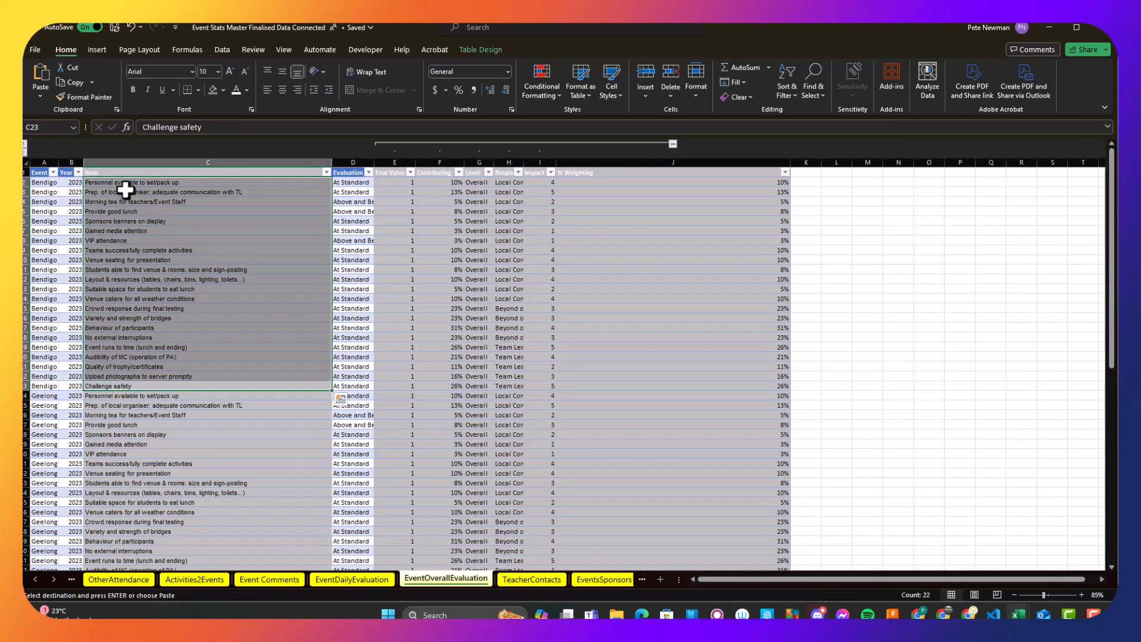
pyautogui.scroll(-9, 152, 350)
pyautogui.scroll(-8, 152, 350)
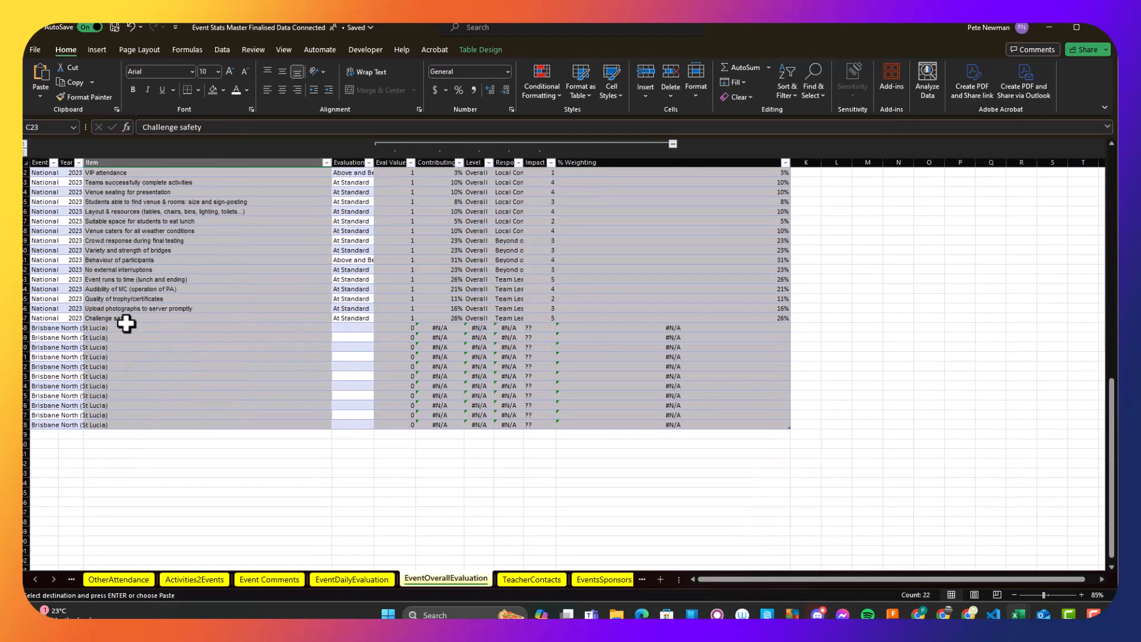
pyautogui.click(136, 329)
pyautogui.hotkey('ctrl', 'v')
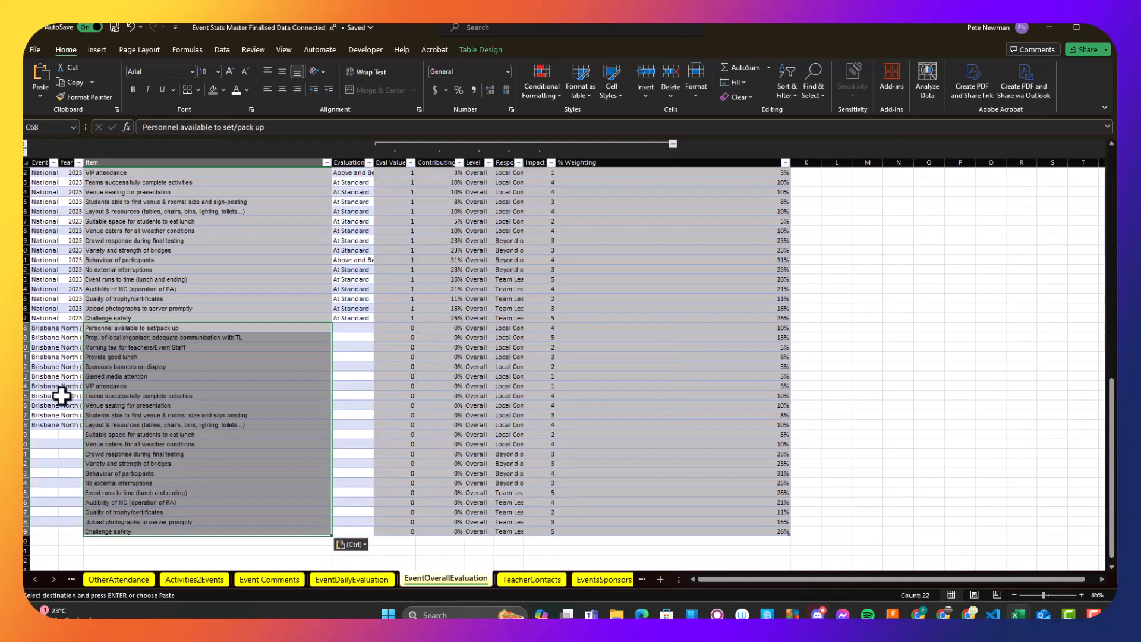
pyautogui.click(64, 416)
pyautogui.click(72, 425)
pyautogui.moveTo(84, 430); pyautogui.dragTo(83, 477)
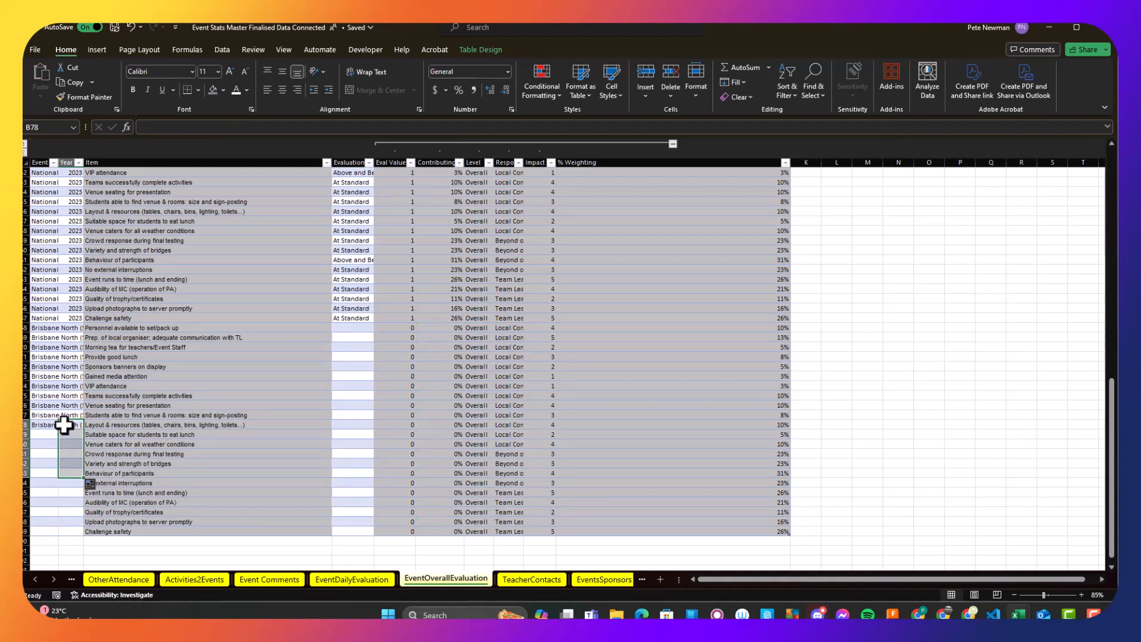
# - Enter 2024 as the year in B68 and copy it down through the last new Challenge safety row
pyautogui.click(76, 329)
pyautogui.write('2')
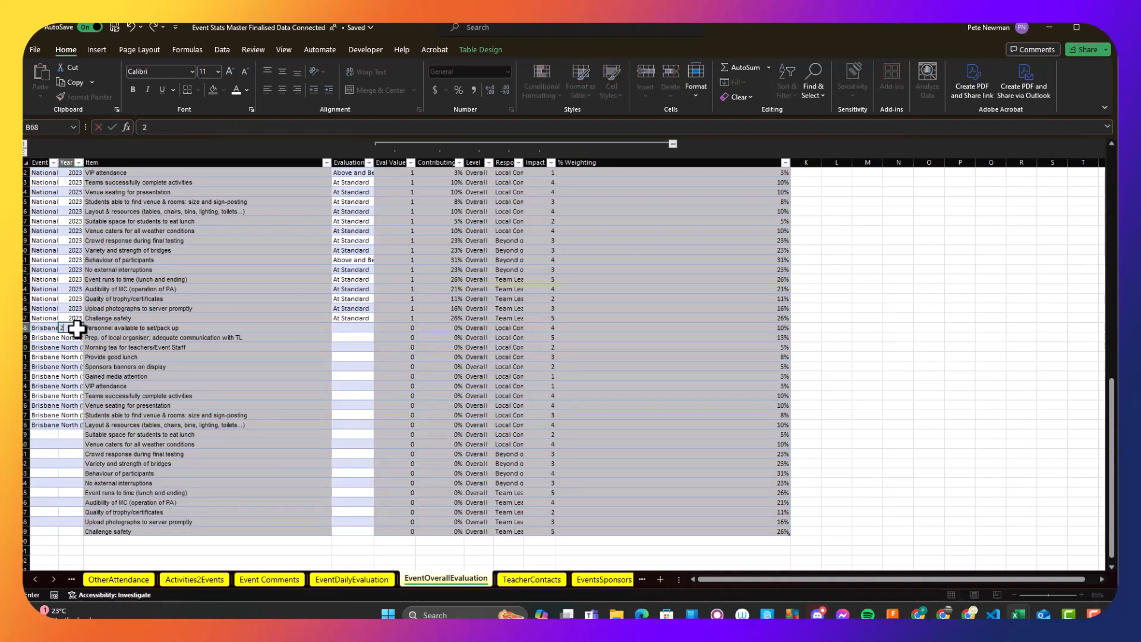
pyautogui.write('024')
pyautogui.press('Return')
pyautogui.click(77, 328)
pyautogui.hotkey('ctrl', 'c')
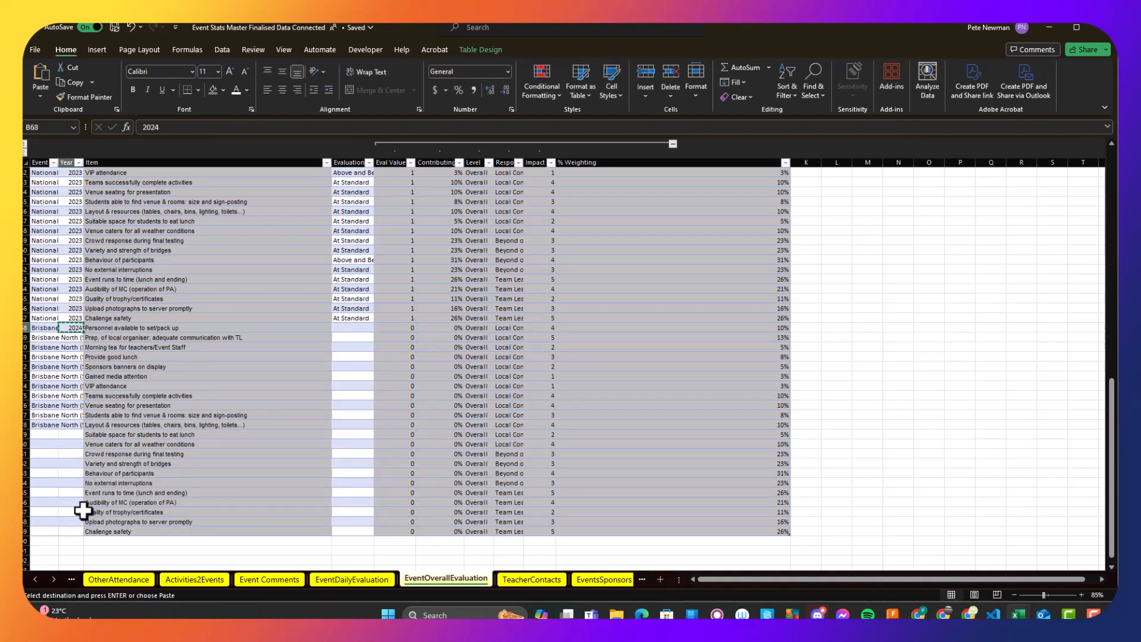
pyautogui.keyDown('shift'); pyautogui.click(82, 533); pyautogui.keyUp('shift')
pyautogui.hotkey('ctrl', 'v')
# - Fill Brisbane North (St Lucia) down through all the new item rows and autofit the Event column's width
pyautogui.moveTo(46, 327); pyautogui.dragTo(51, 532)
pyautogui.hotkey('ctrl', 'd')
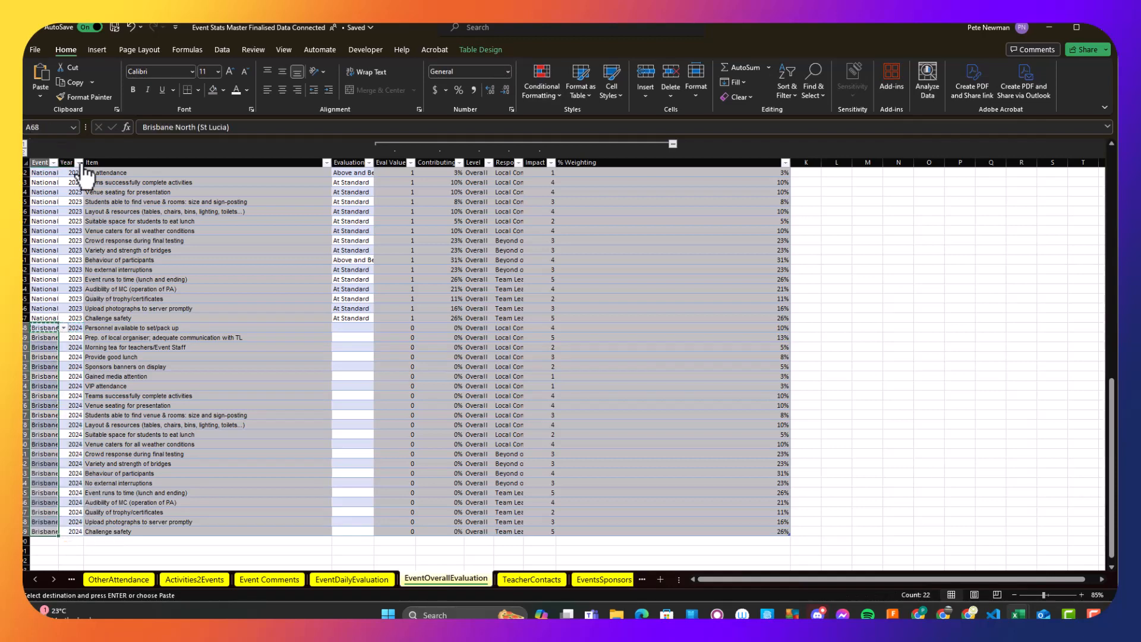
pyautogui.doubleClick(59, 160)
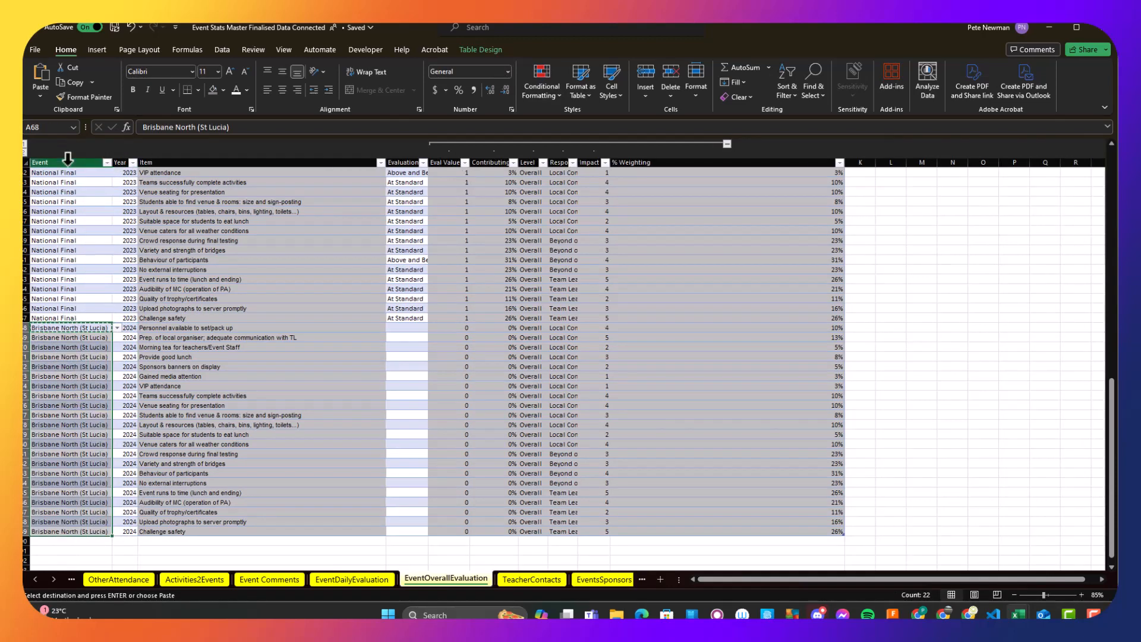
pyautogui.click(168, 317)
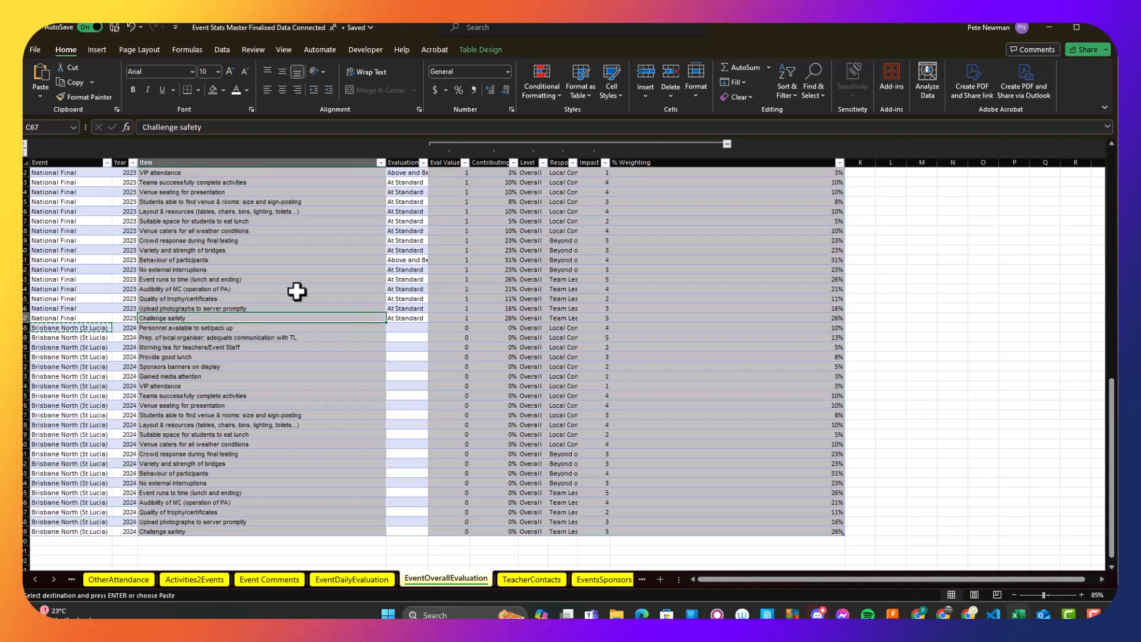
pyautogui.press('Escape')
# - Set the evaluation in D68 to At Standard and copy it to all the 2024 Brisbane North (St Lucia) rows
pyautogui.click(408, 327)
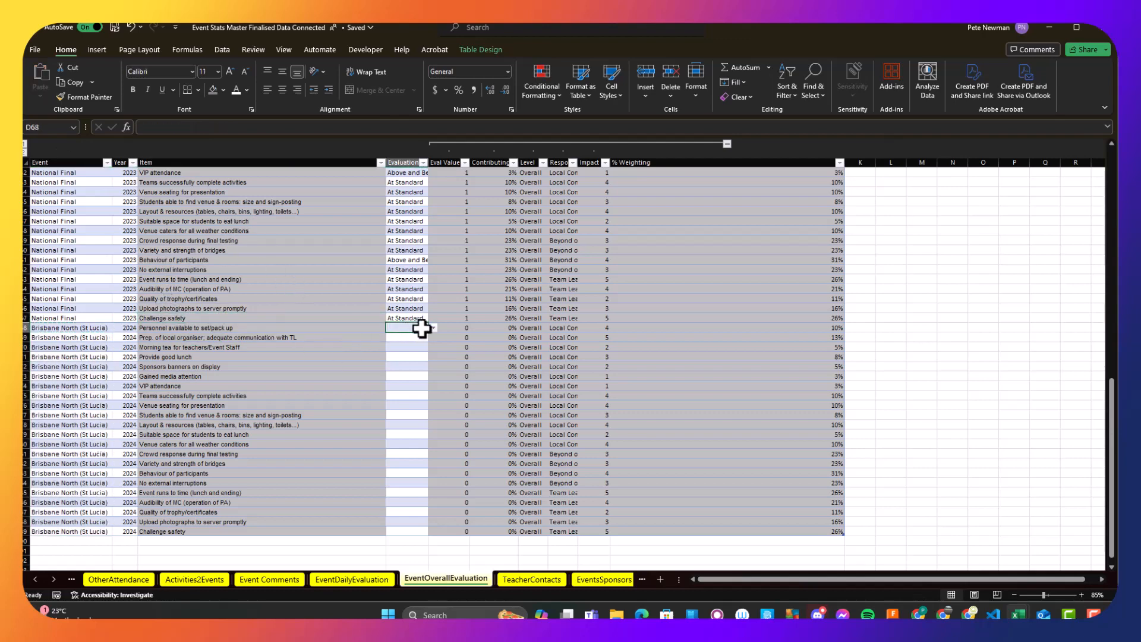
pyautogui.write('At Standard')
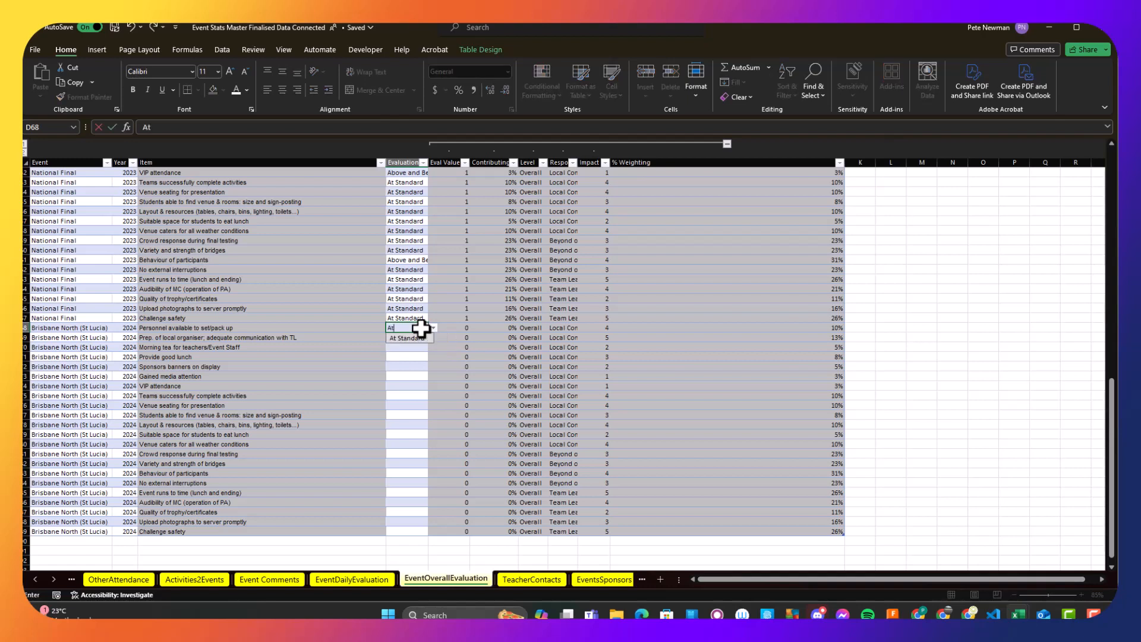
pyautogui.press('Return')
pyautogui.click(419, 326)
pyautogui.hotkey('ctrl', 'c')
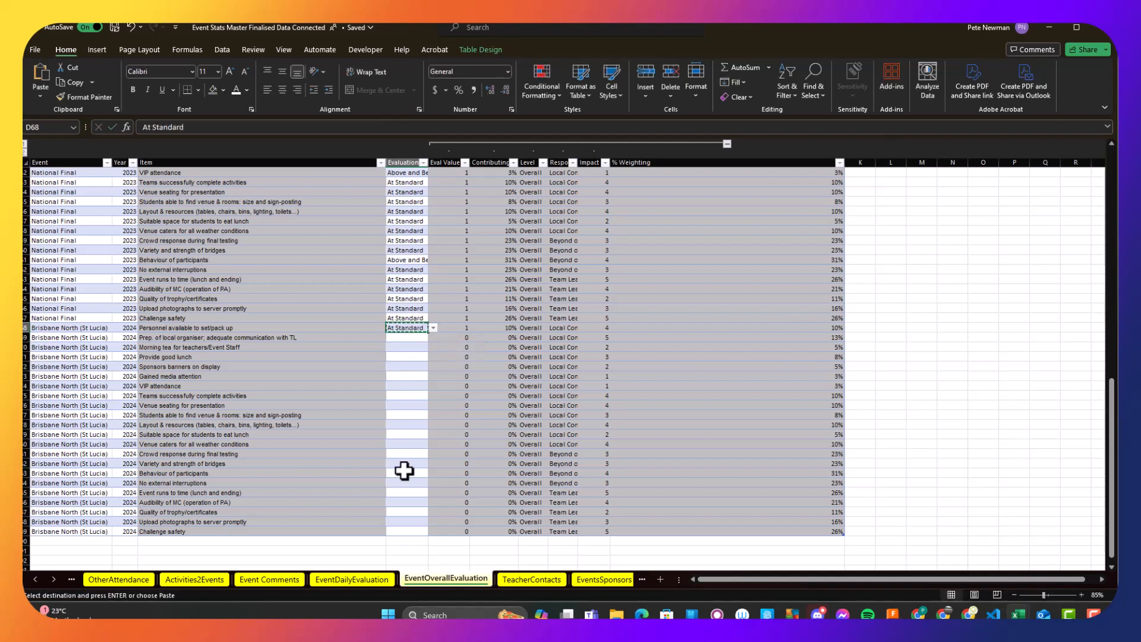
pyautogui.keyDown('shift'); pyautogui.click(413, 531); pyautogui.keyUp('shift')
pyautogui.hotkey('ctrl', 'v')
pyautogui.click(446, 465)
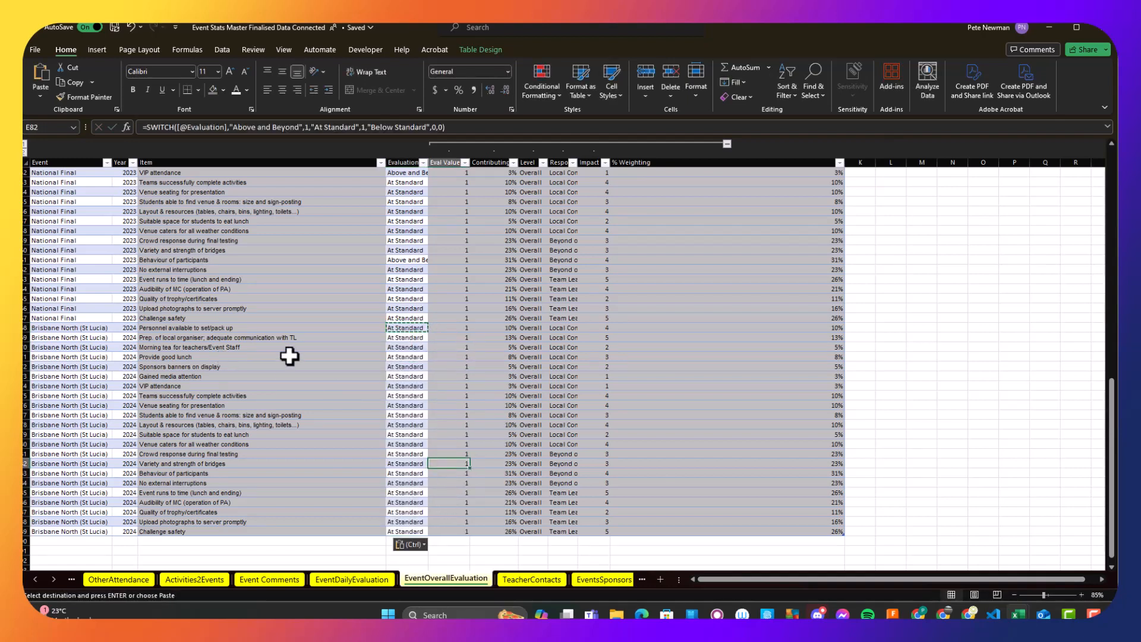
pyautogui.press('Escape')
# - Switch to the Report Generator Proof of Concept report in Power BI Desktop and adjust its window so the page tabs are visible
pyautogui.click(1095, 618)
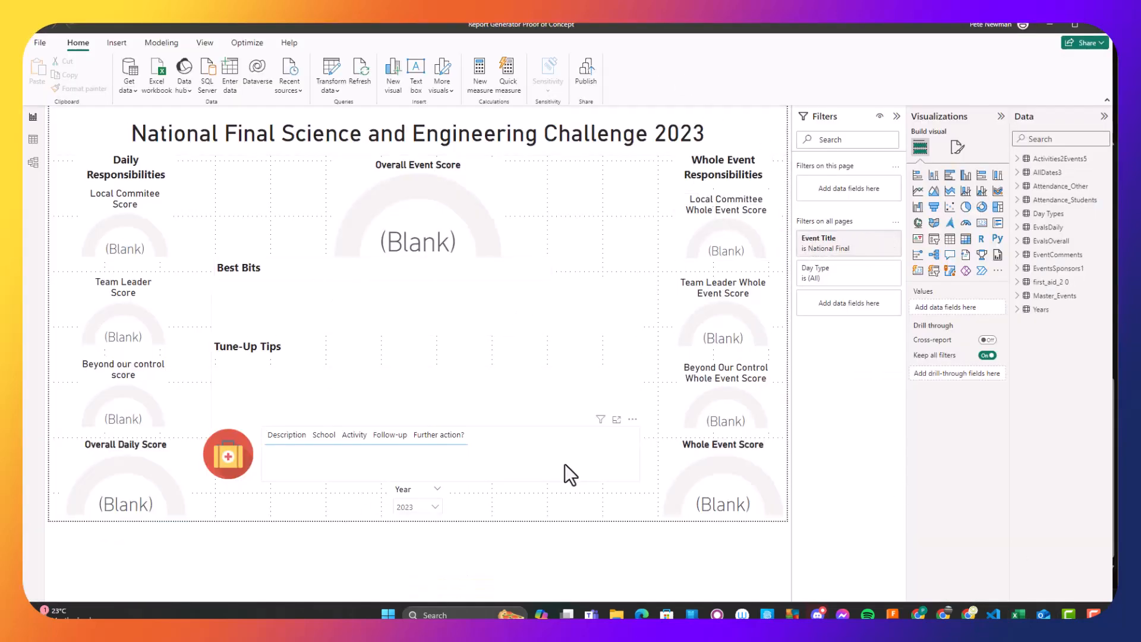
pyautogui.doubleClick(648, 30)
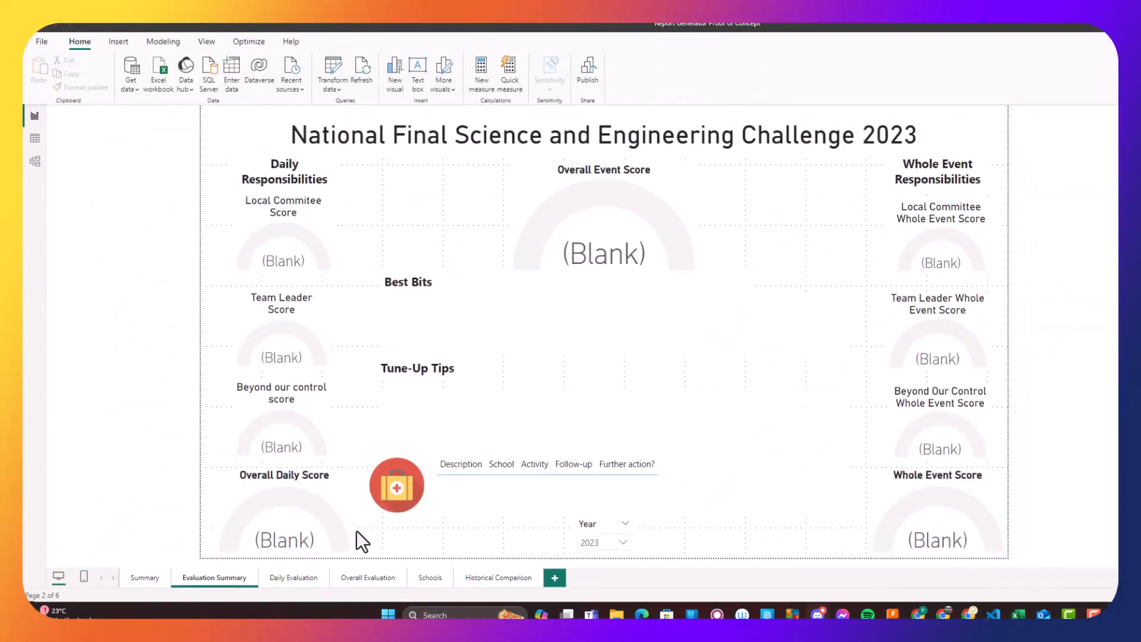
pyautogui.doubleClick(671, 25)
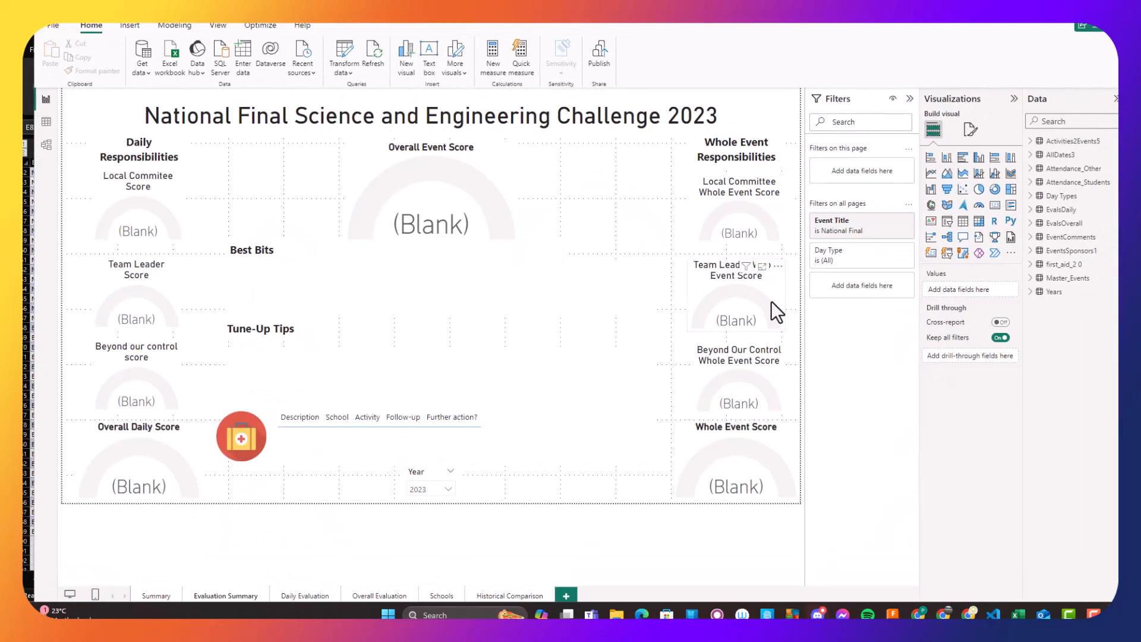
# - Look at the report's Overall Evaluation page and switch back to the Event Stats Master workbook in Excel
pyautogui.click(383, 594)
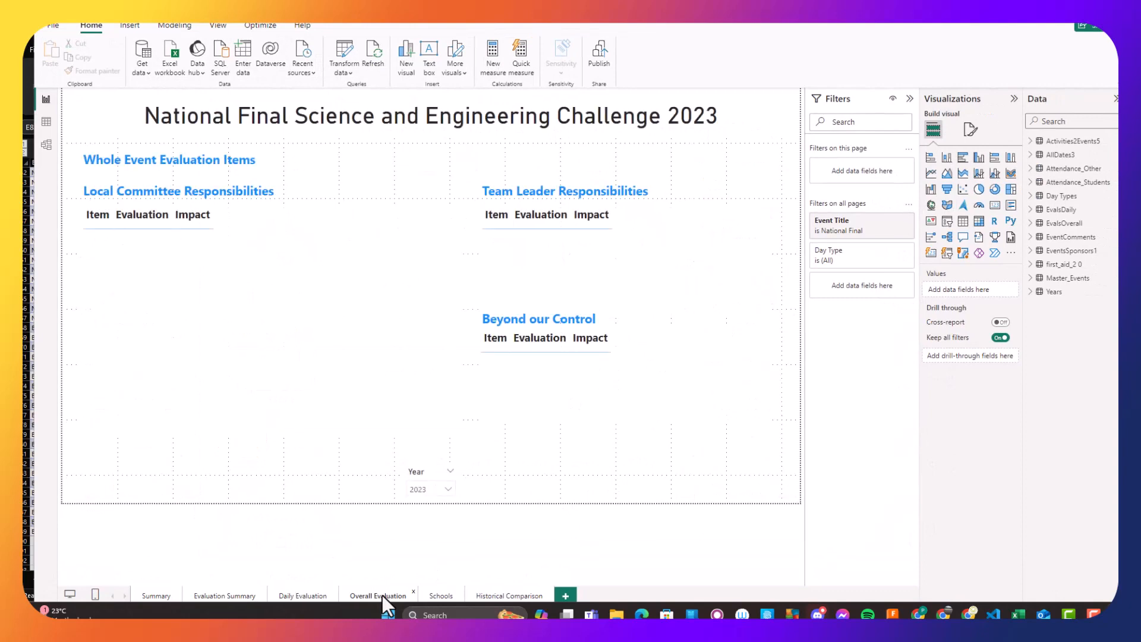
pyautogui.hotkey('alt', 'Tab')
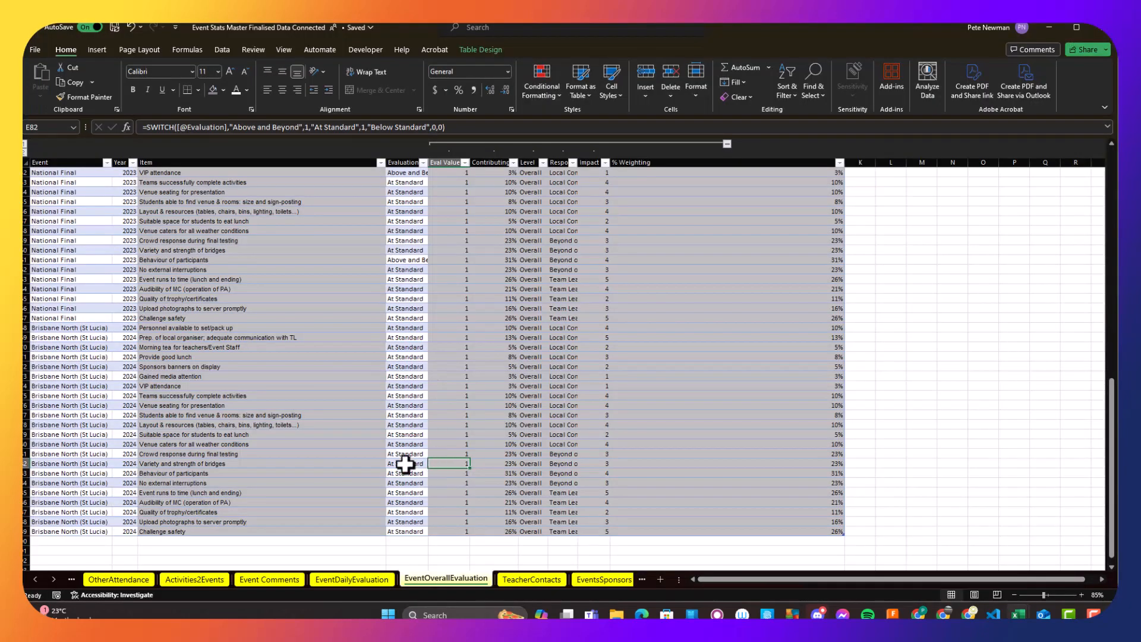
# - Filter the overall evaluation table's Event column to Brisbane North (St Lucia) only
pyautogui.scroll(1, 169, 324)
pyautogui.click(107, 162)
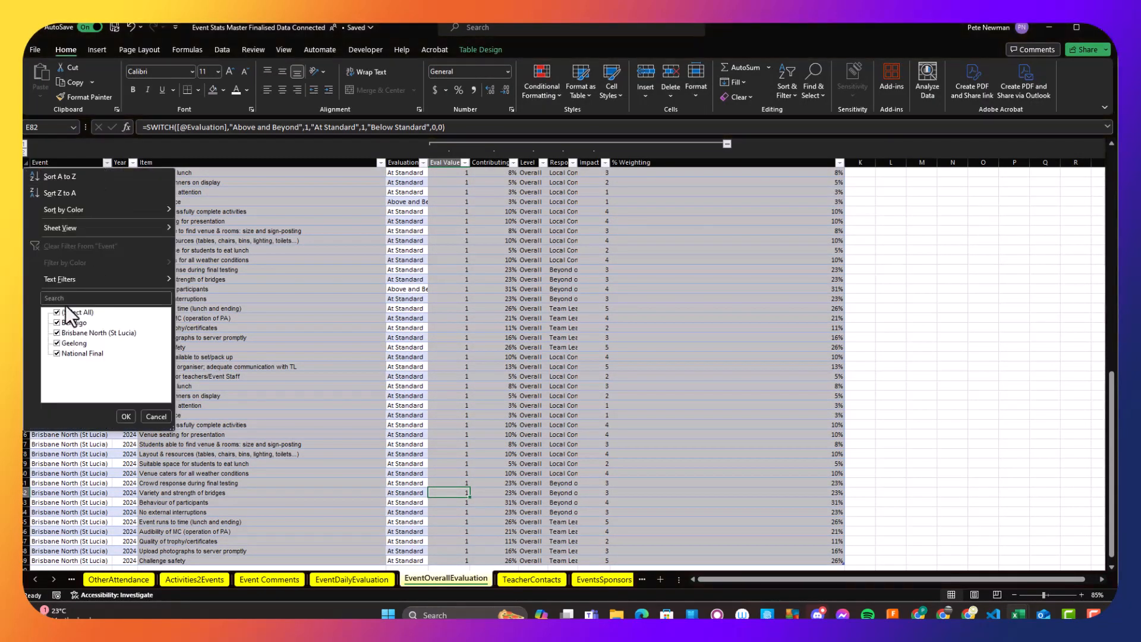
pyautogui.click(100, 333)
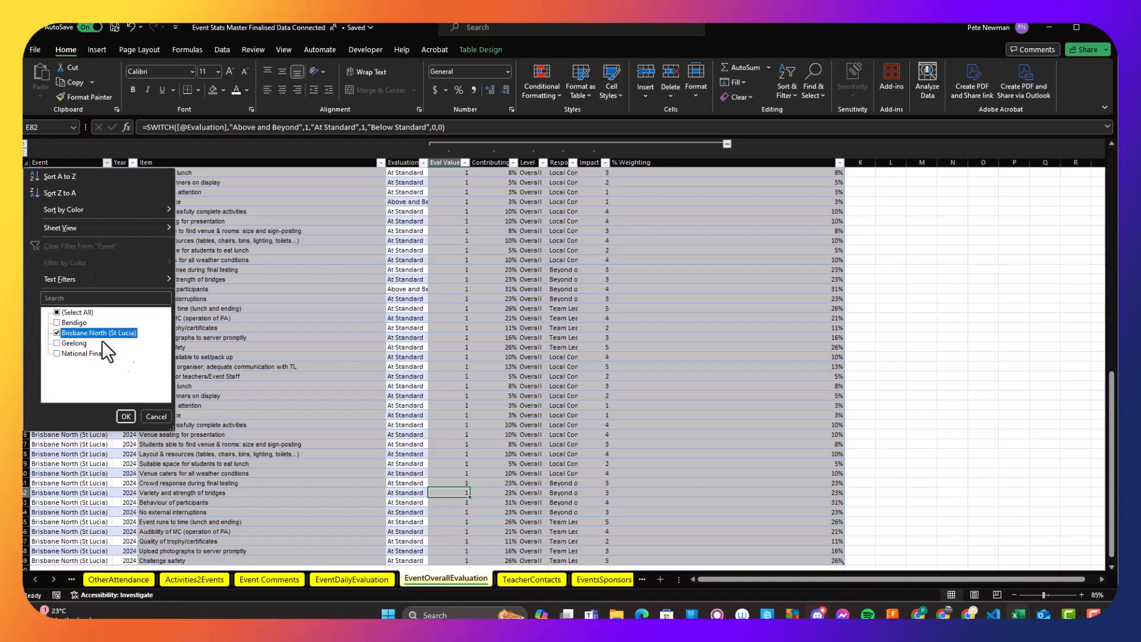
pyautogui.click(126, 416)
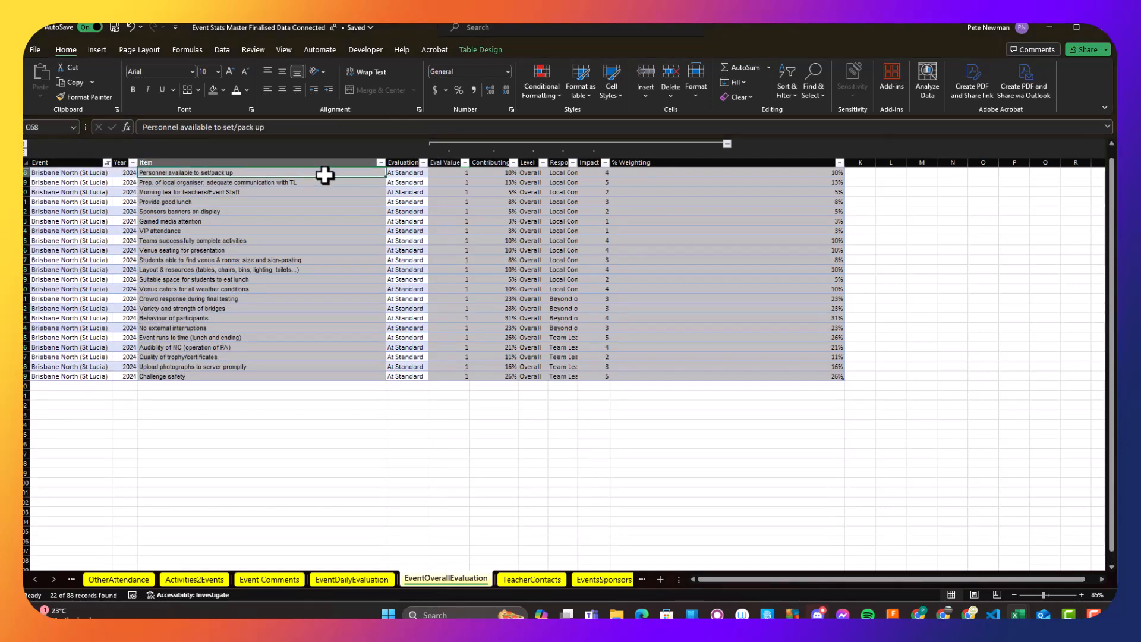
# - Set the evaluation of Personnel available to set/pack up to Above and Beyond, and view the evaluation options for VIP attendance
pyautogui.click(416, 173)
pyautogui.click(432, 173)
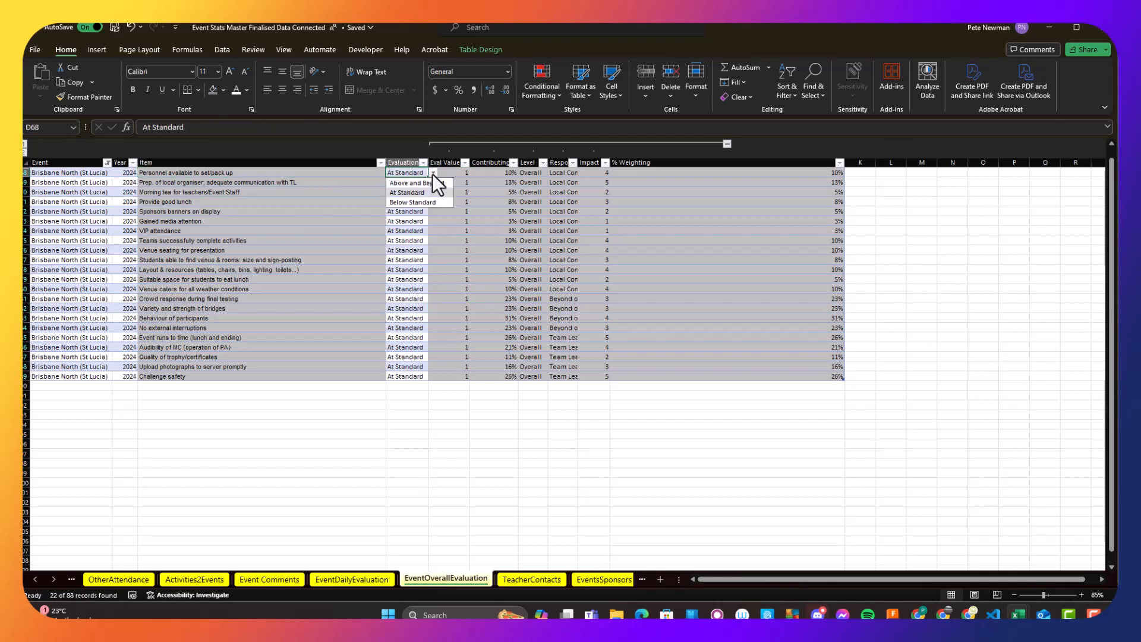
pyautogui.click(429, 183)
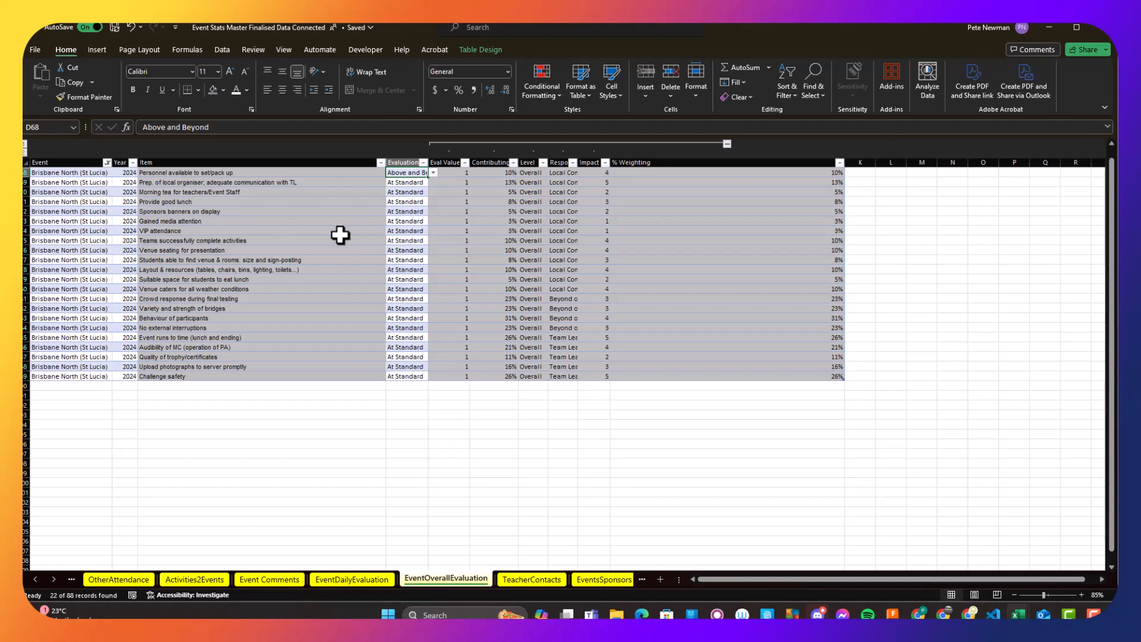
pyautogui.click(394, 231)
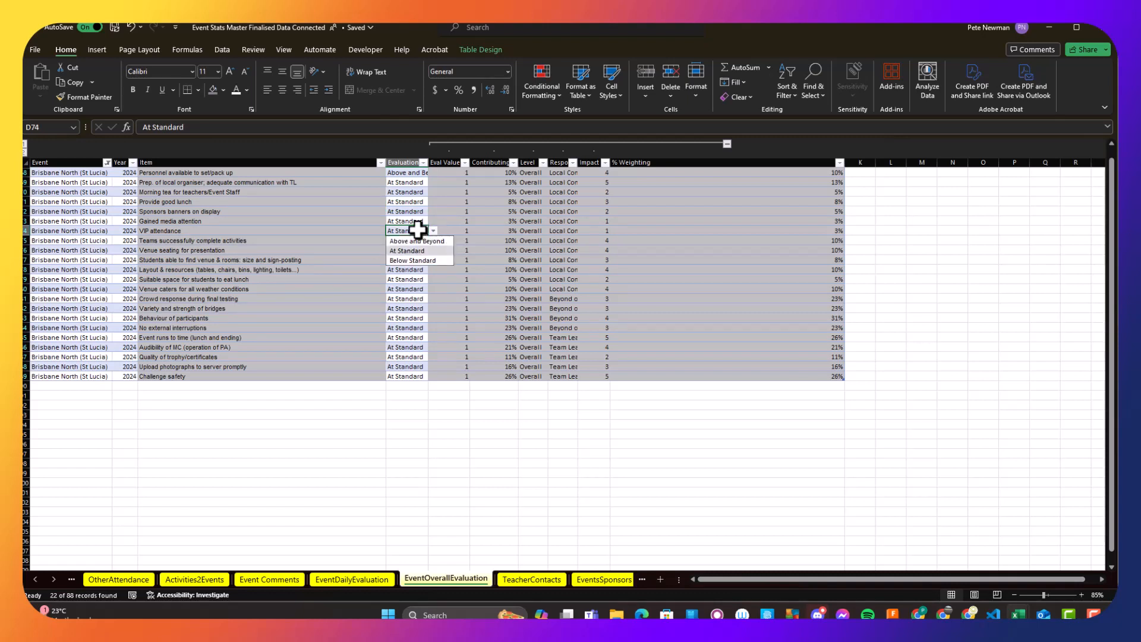
pyautogui.click(357, 229)
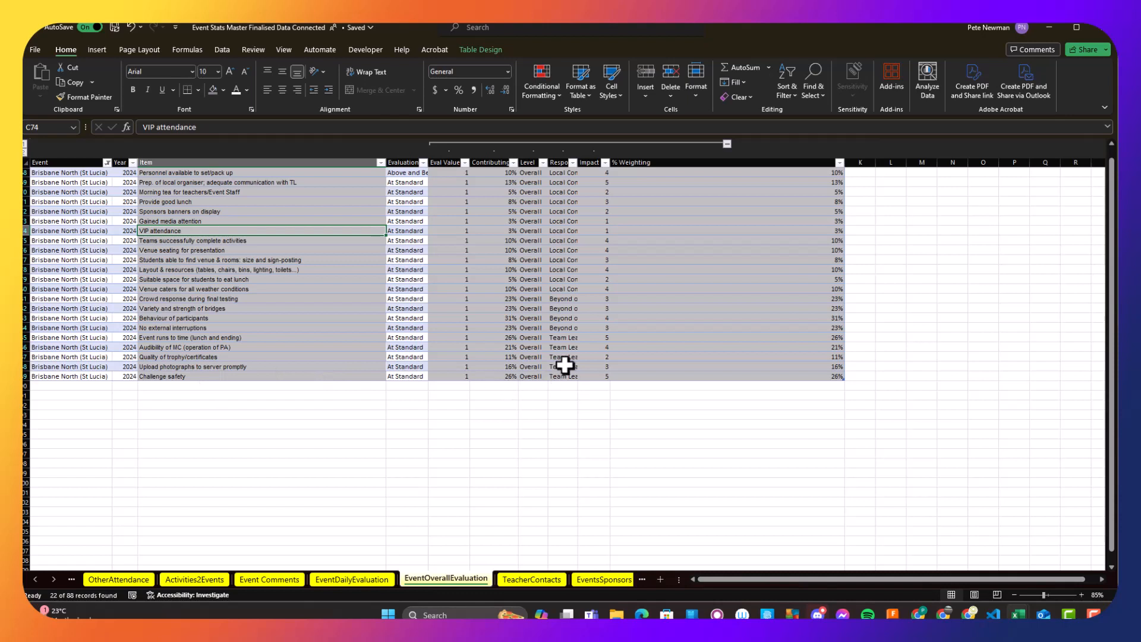
# - Widen the Responsibility column and point out the Team Leader items, including Upload photographs to server promptly
pyautogui.moveTo(577, 157); pyautogui.dragTo(592, 158)
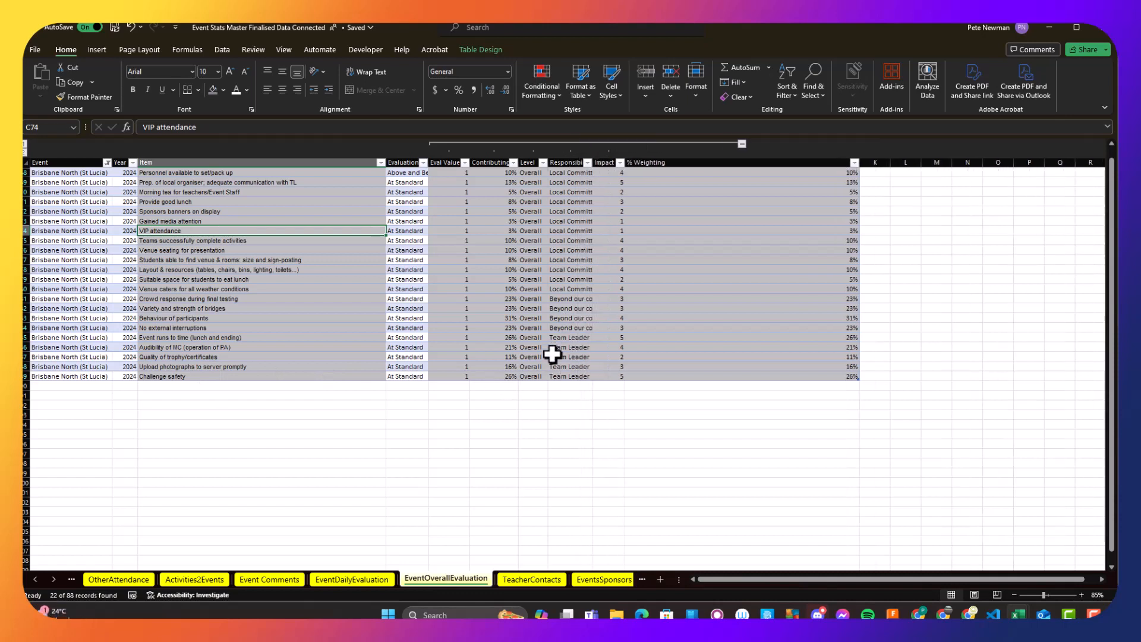
pyautogui.moveTo(570, 336); pyautogui.dragTo(572, 360)
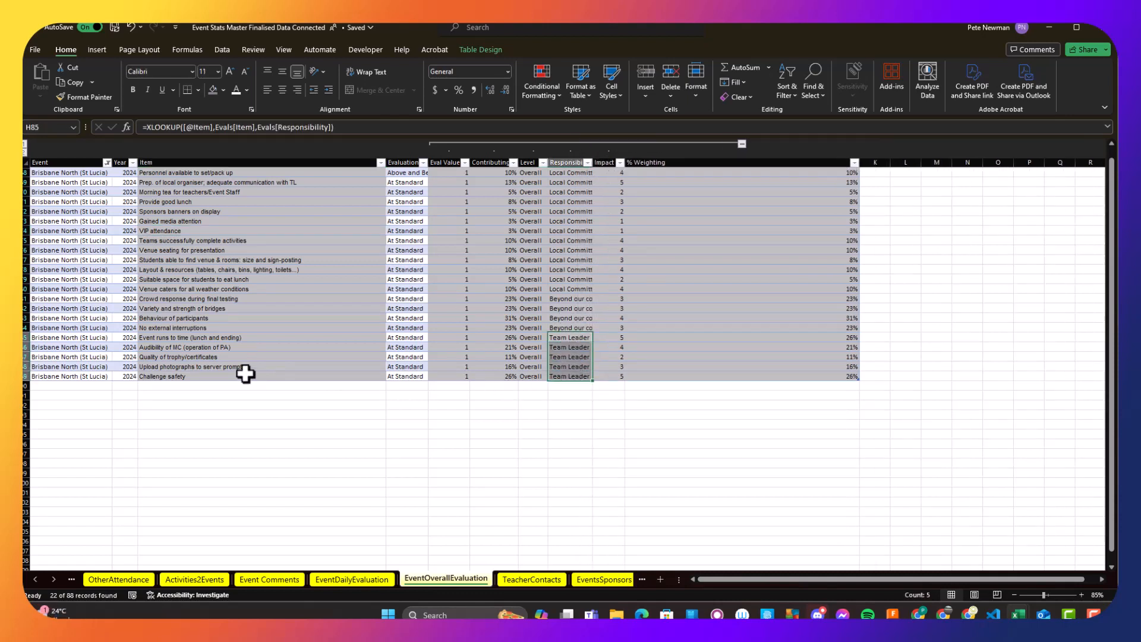
pyautogui.click(227, 367)
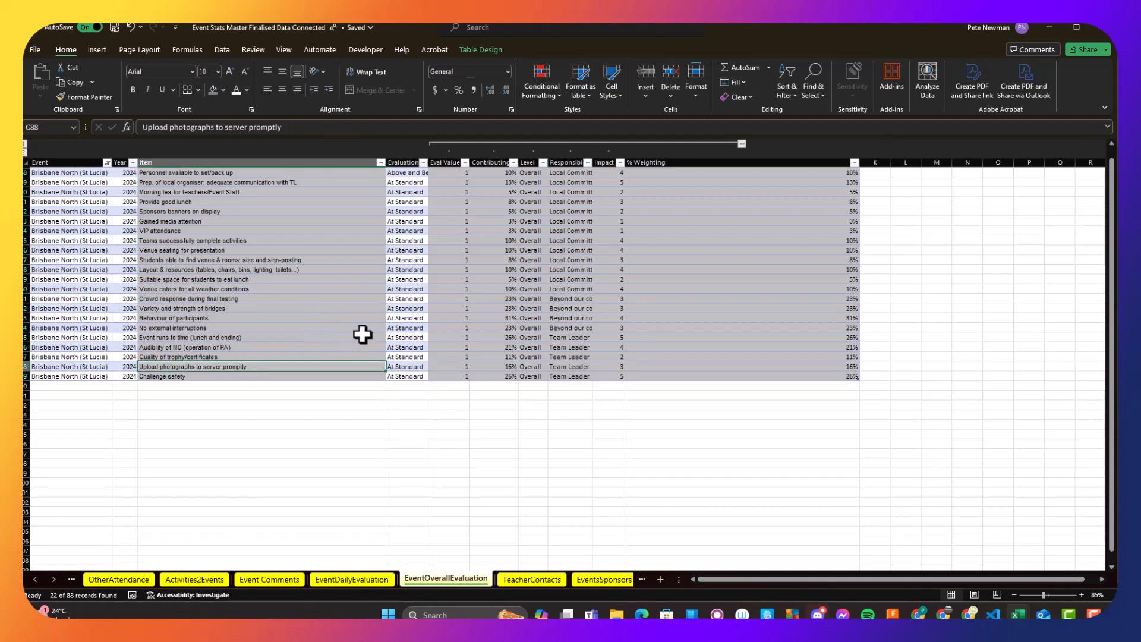
# - Look over the TeacherContacts sheet and go to the last records of the EventsSponsors sheet
pyautogui.scroll(1, 362, 334)
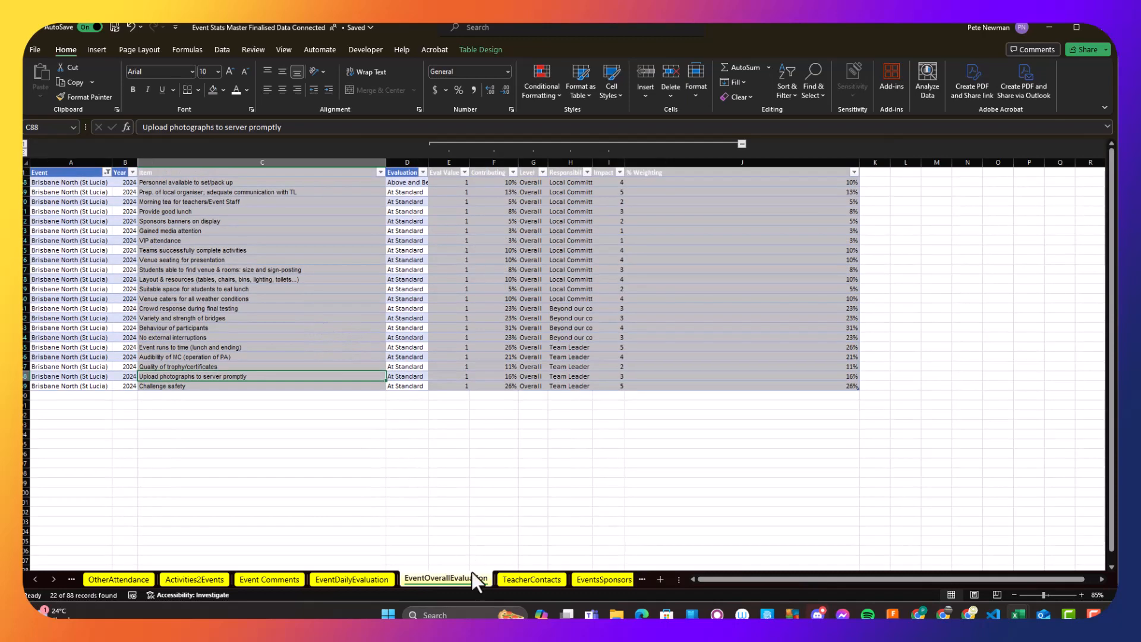
pyautogui.click(527, 578)
pyautogui.click(518, 509)
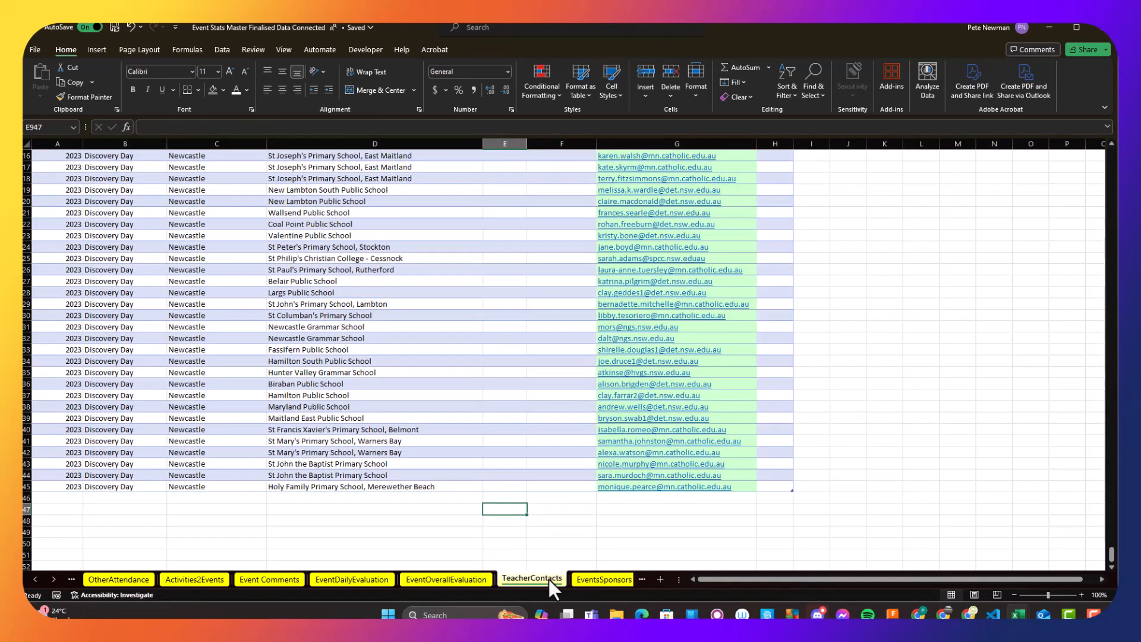
pyautogui.click(600, 579)
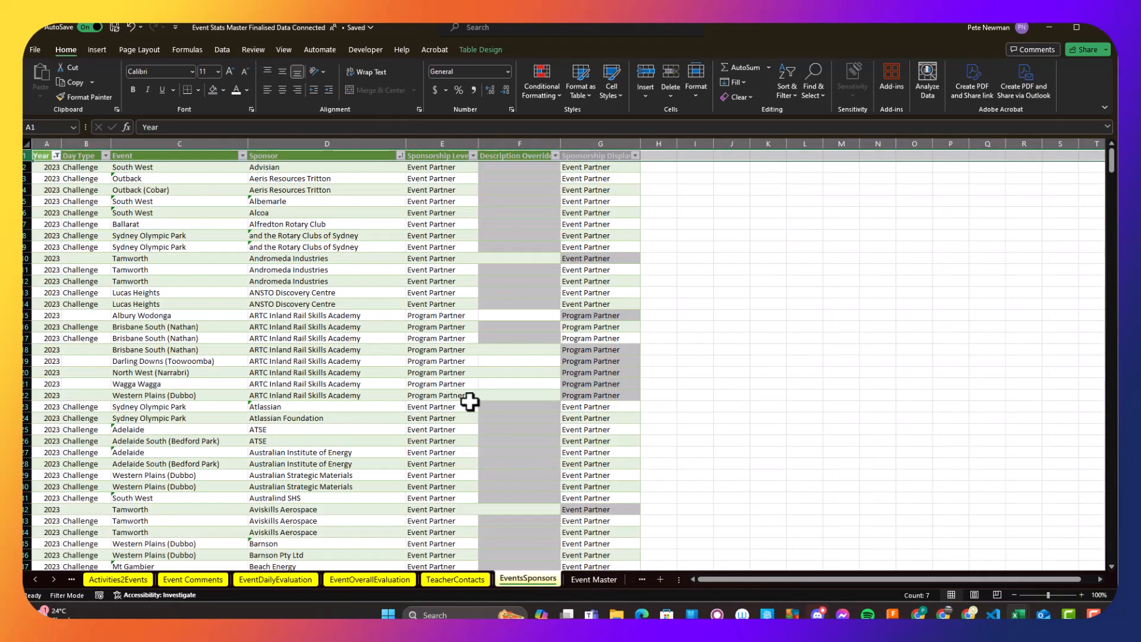
pyautogui.scroll(-20, 470, 401)
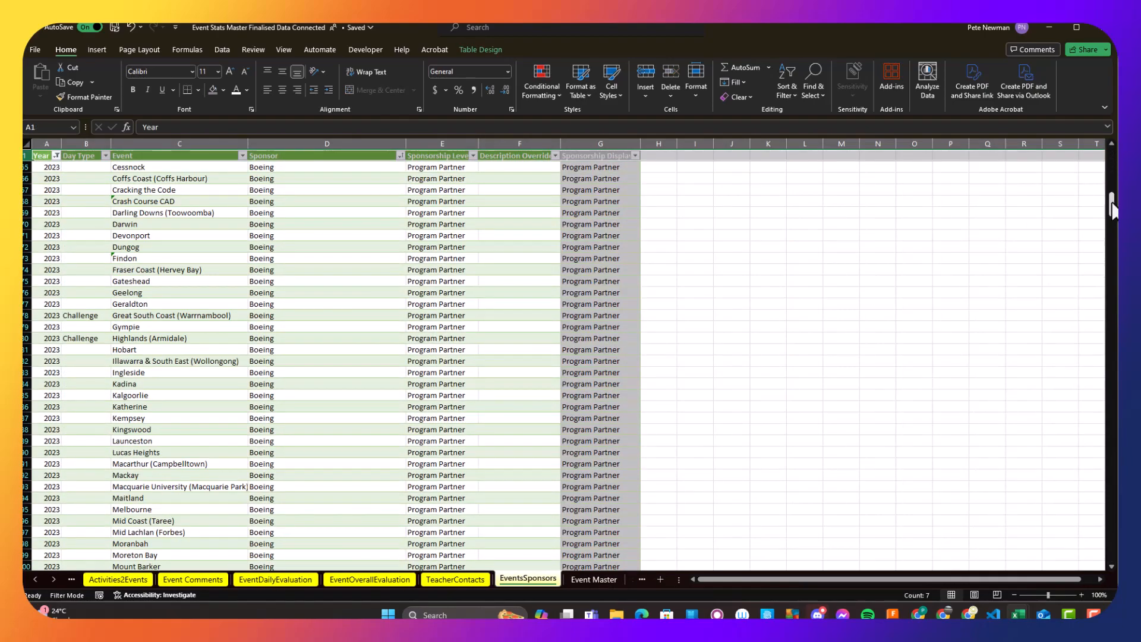
pyautogui.moveTo(1109, 205); pyautogui.dragTo(1106, 550)
pyautogui.scroll(-8, 867, 538)
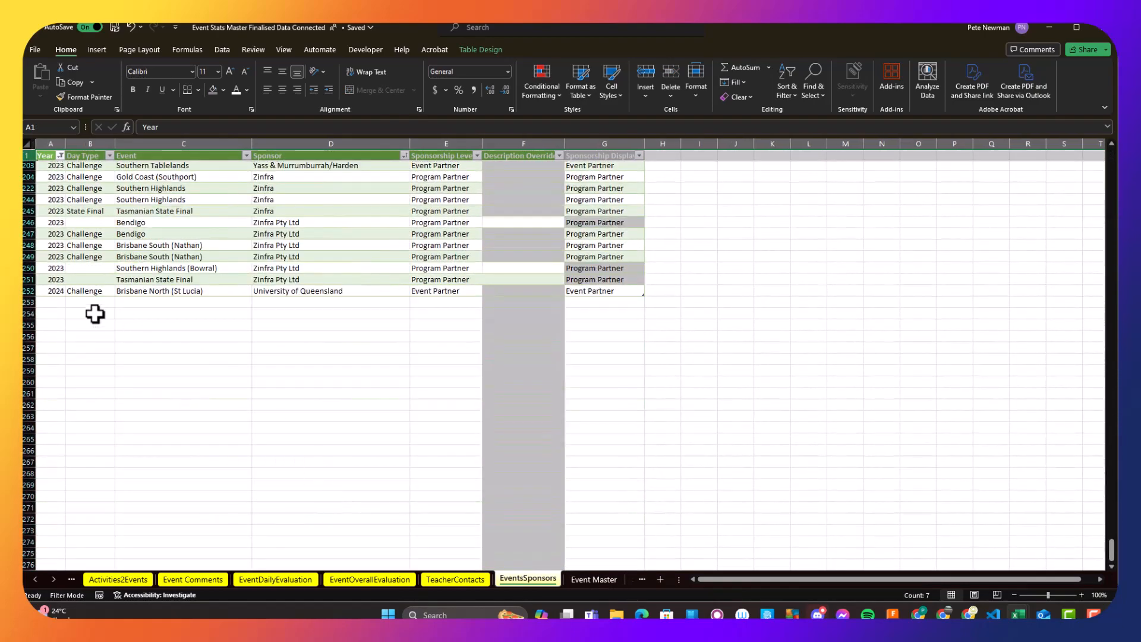
# - Add a new sponsor row below the last record with year 2024, day type Challenge and event Brisbane North (St Lucia)
pyautogui.click(60, 303)
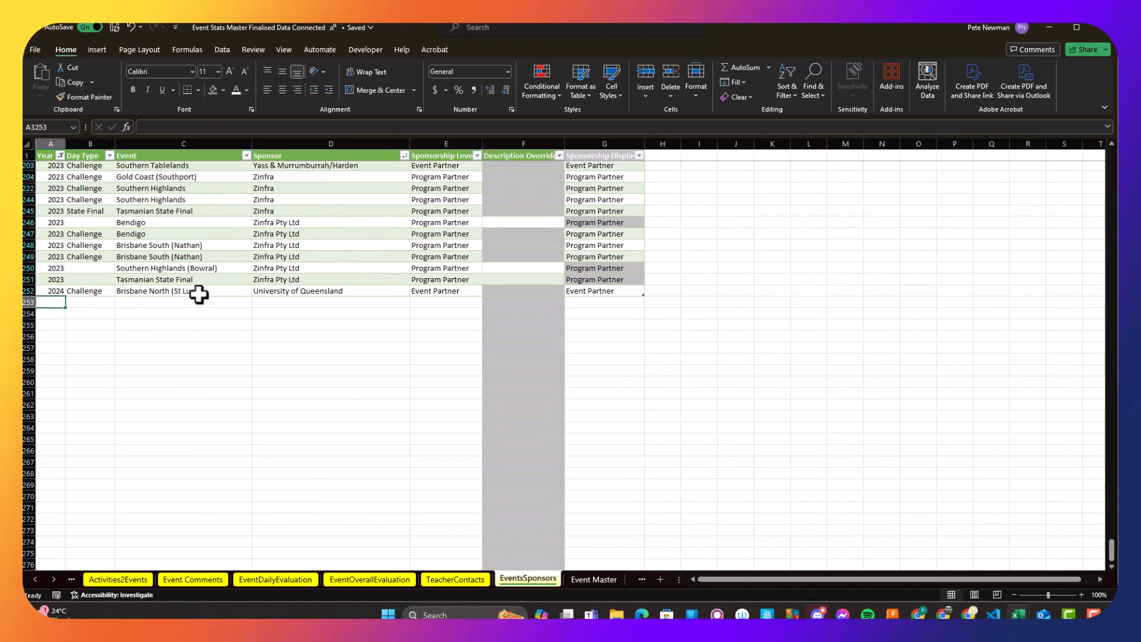
pyautogui.write('2024')
pyautogui.press('Tab')
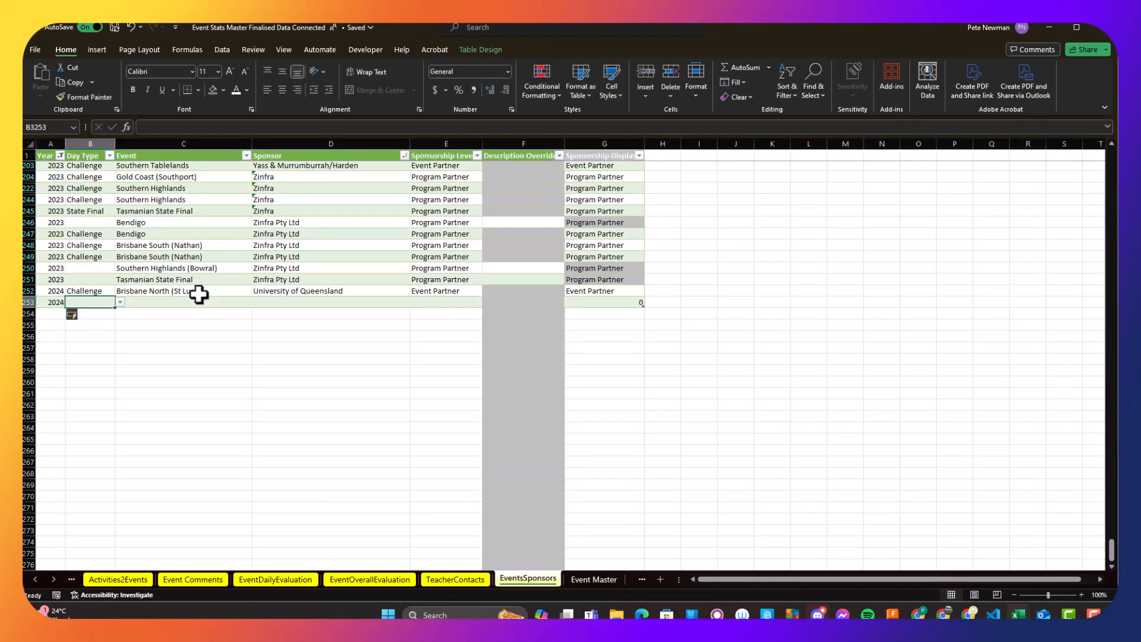
pyautogui.write('Br')
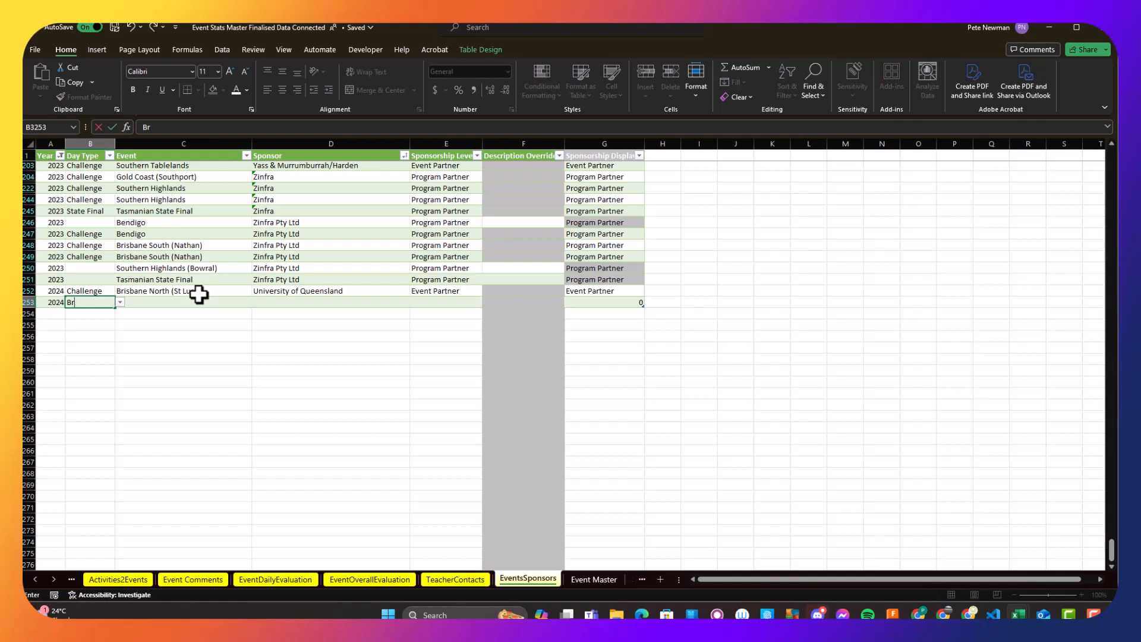
pyautogui.write('isb')
pyautogui.press('BackSpace')
pyautogui.press('BackSpace')
pyautogui.press('BackSpace')
pyautogui.press('BackSpace')
pyautogui.press('BackSpace')
pyautogui.write('C')
pyautogui.press('Tab')
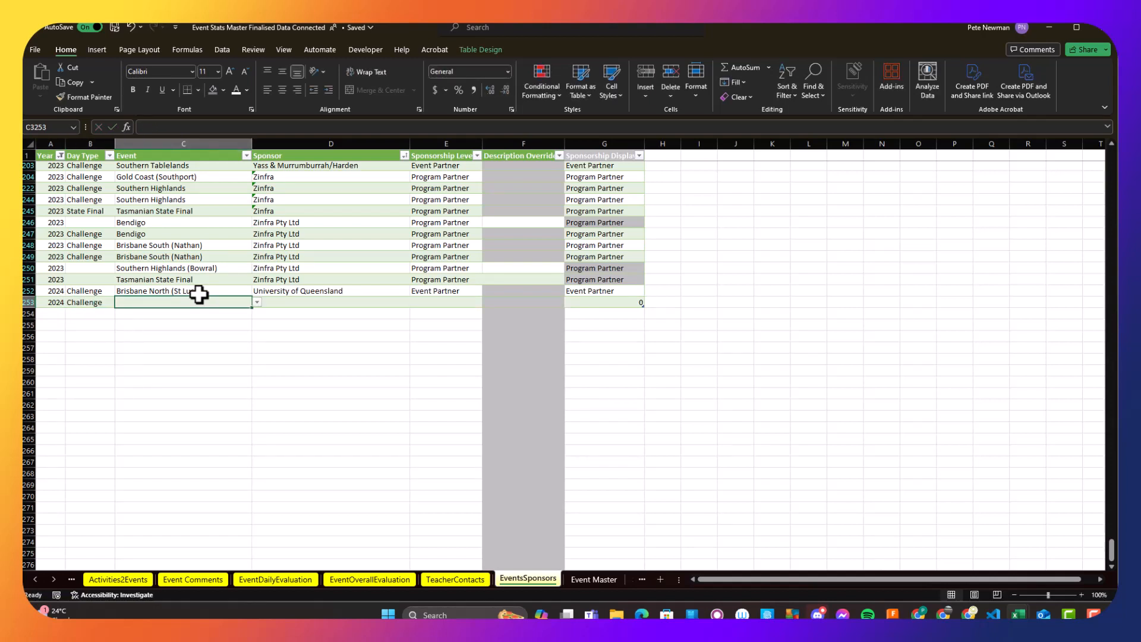
pyautogui.write('Br')
pyautogui.press('Down')
pyautogui.press('Return')
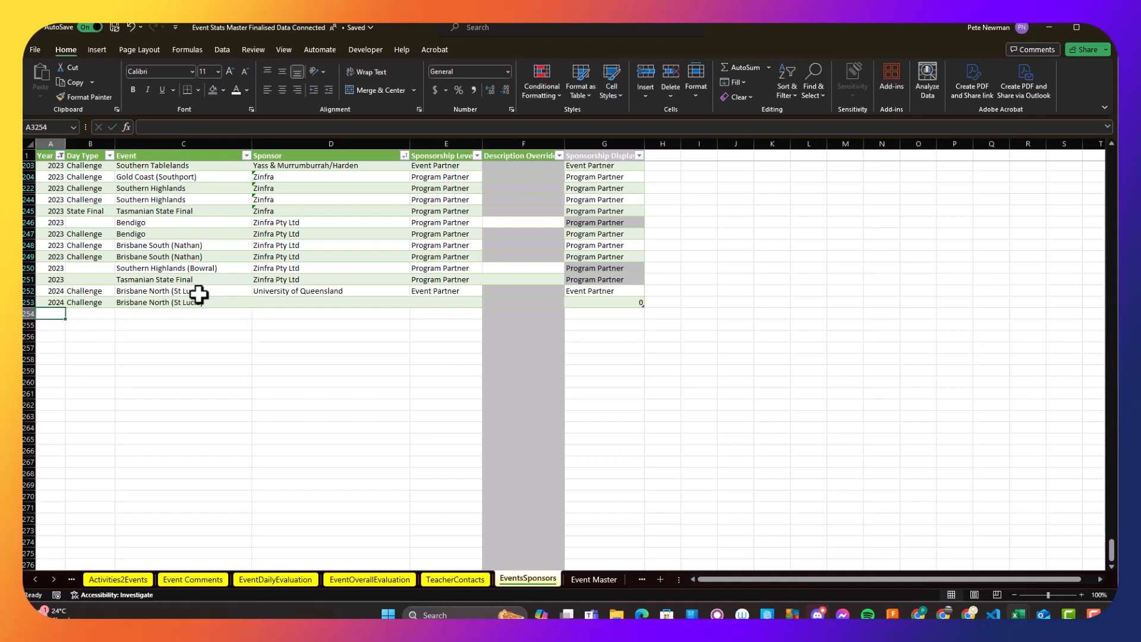
pyautogui.press('Up')
pyautogui.press('Tab')
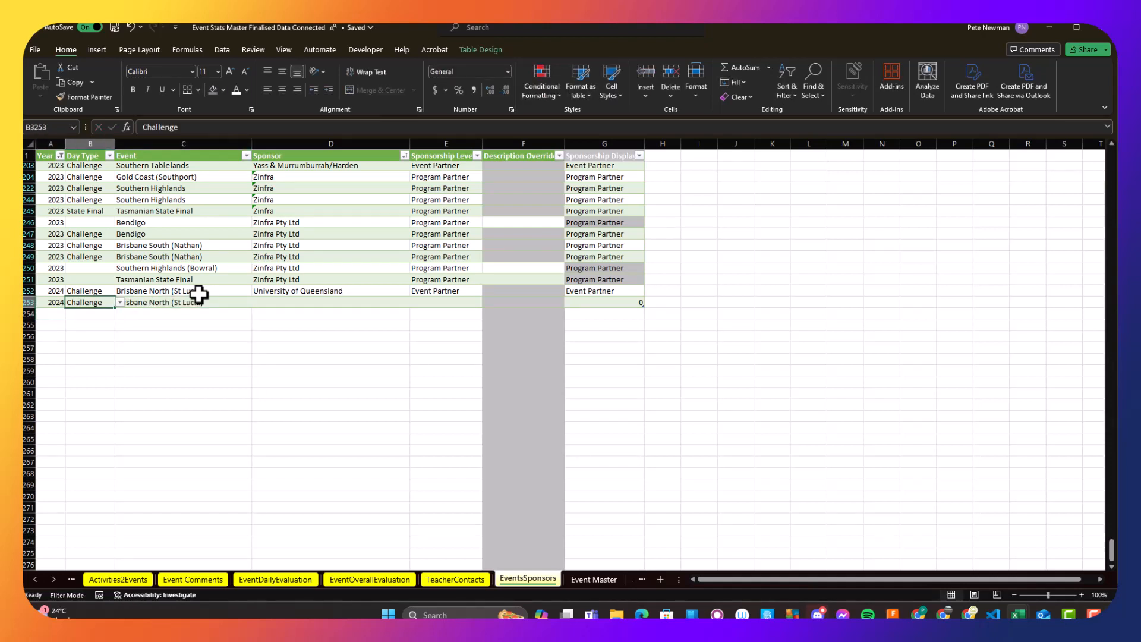
# - Point out the University of Queensland sponsor details and delete the incomplete Brisbane North (St Lucia) row below them
pyautogui.click(333, 290)
pyautogui.keyDown('shift'); pyautogui.click(593, 290); pyautogui.keyUp('shift')
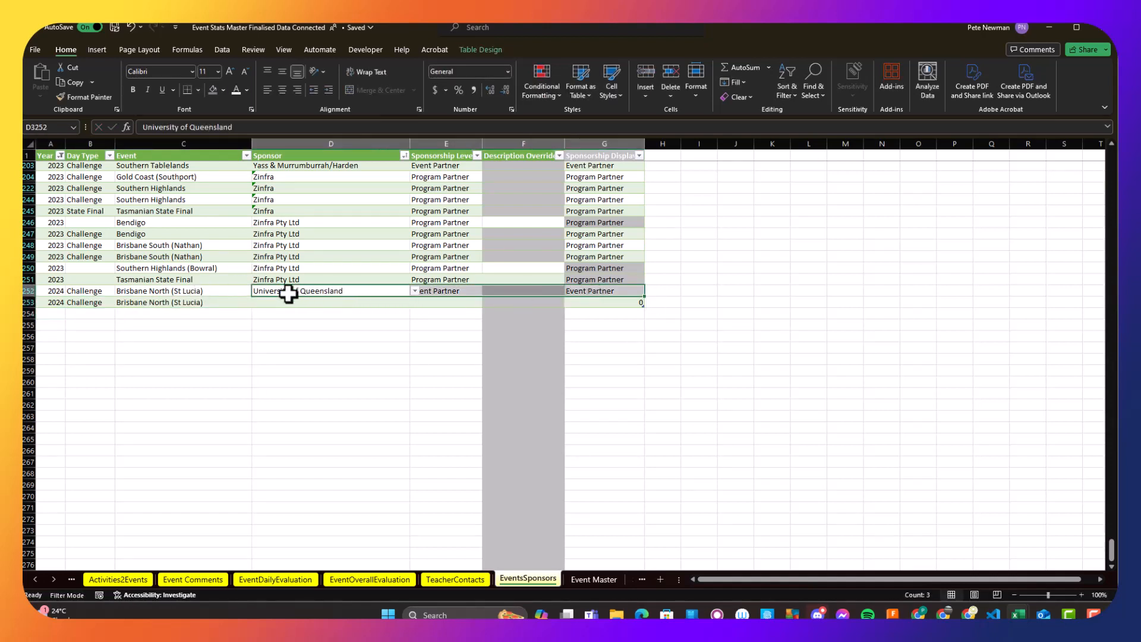
pyautogui.rightClick(30, 303)
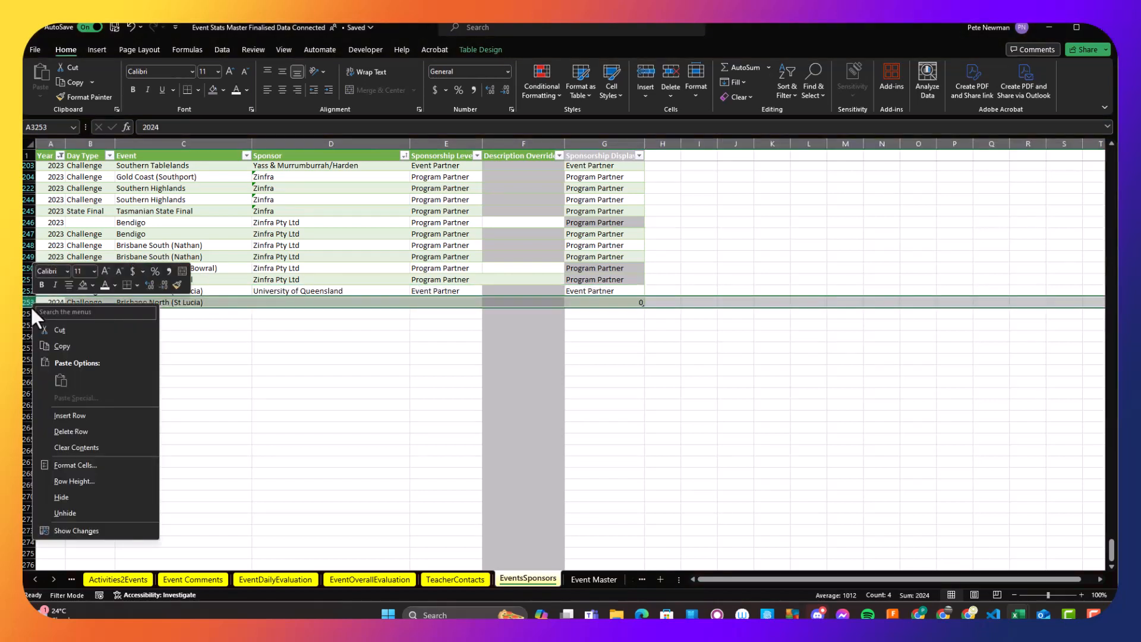
pyautogui.click(70, 432)
pyautogui.click(265, 355)
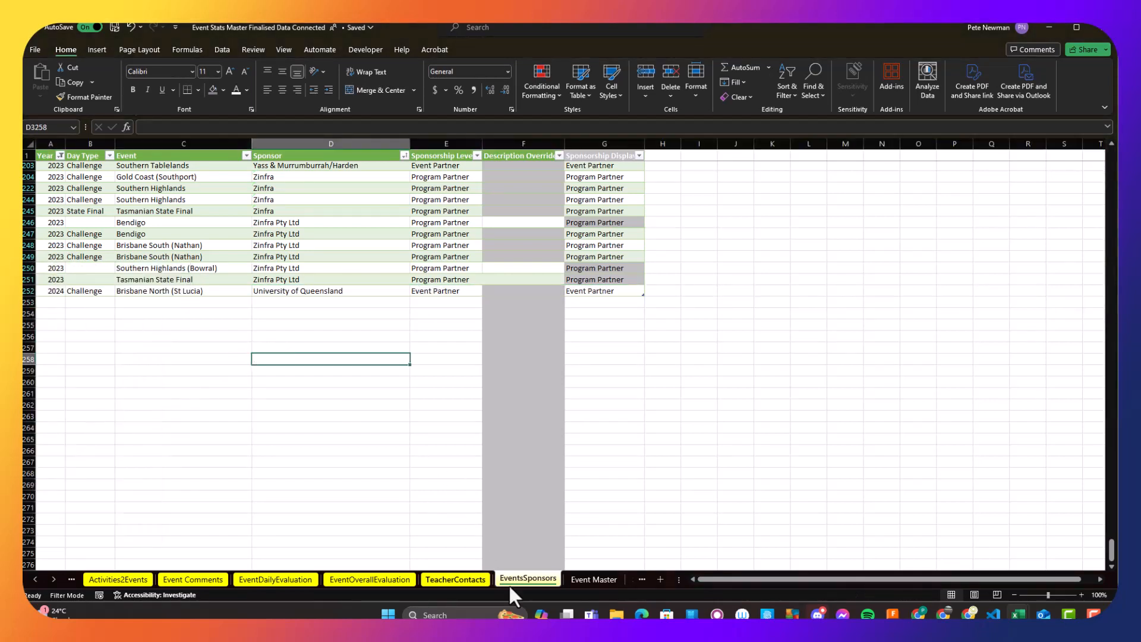
pyautogui.click(475, 441)
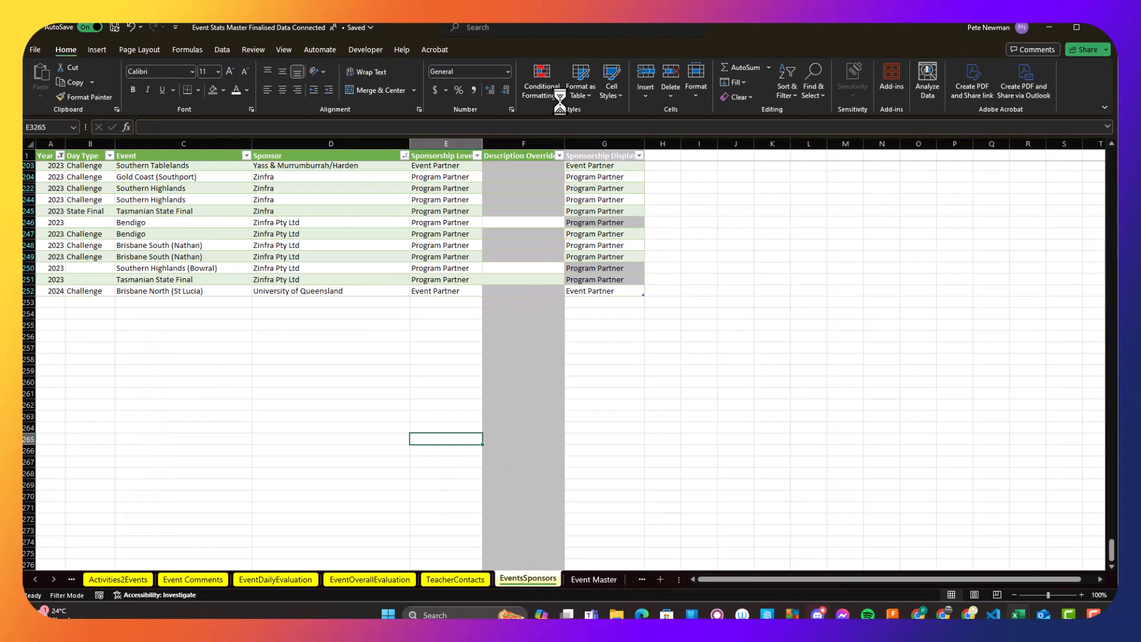
# - Minimize the workbook and open the Report Generator Proof of Concept file from the Impact folder in File Explorer
pyautogui.click(1047, 26)
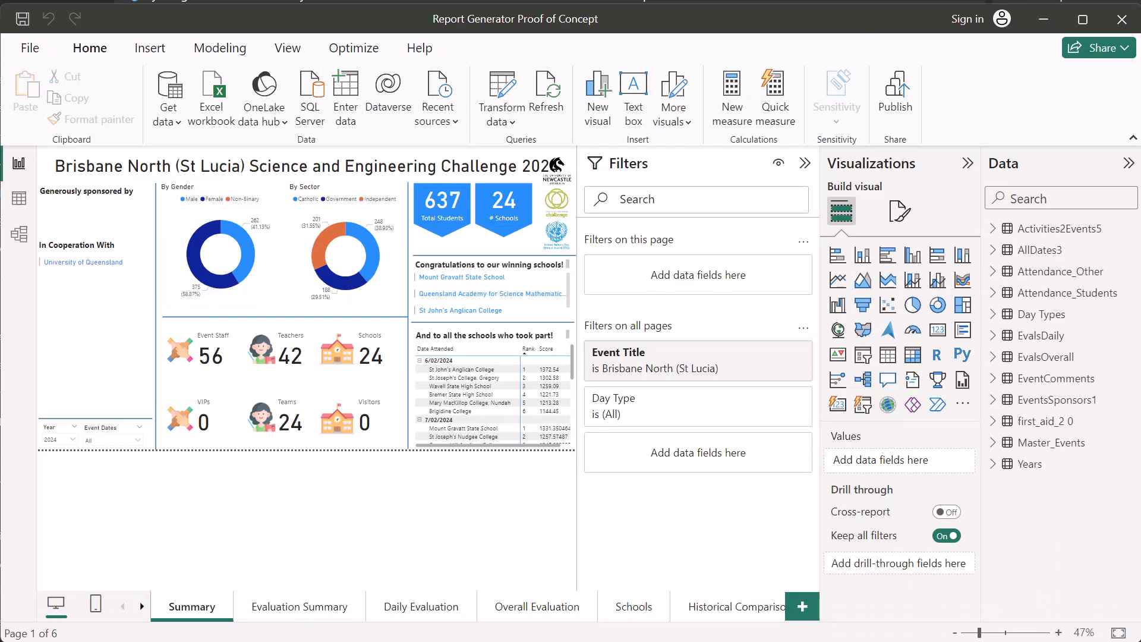
pyautogui.hotkey('alt', 'Tab')
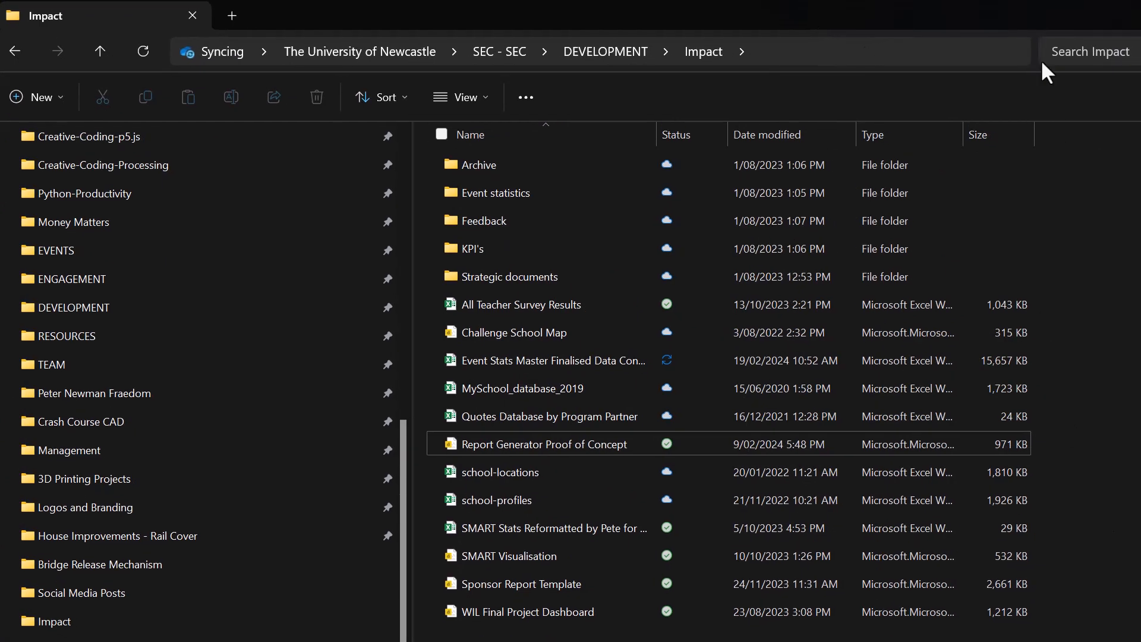
pyautogui.hotkey('alt', 'p')
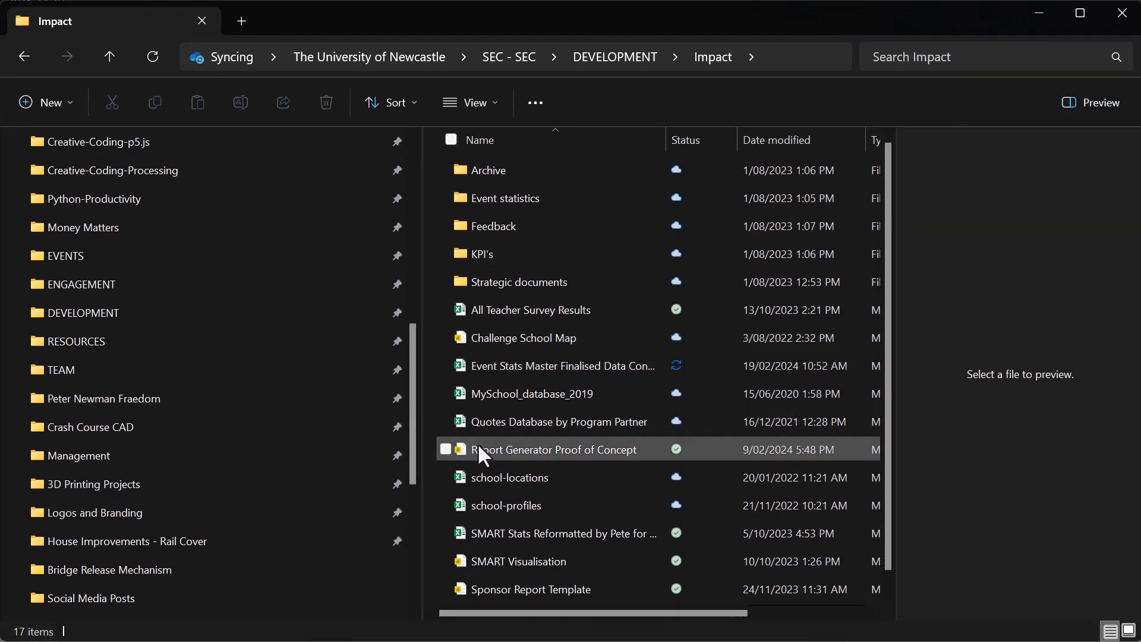
pyautogui.moveTo(551, 447)
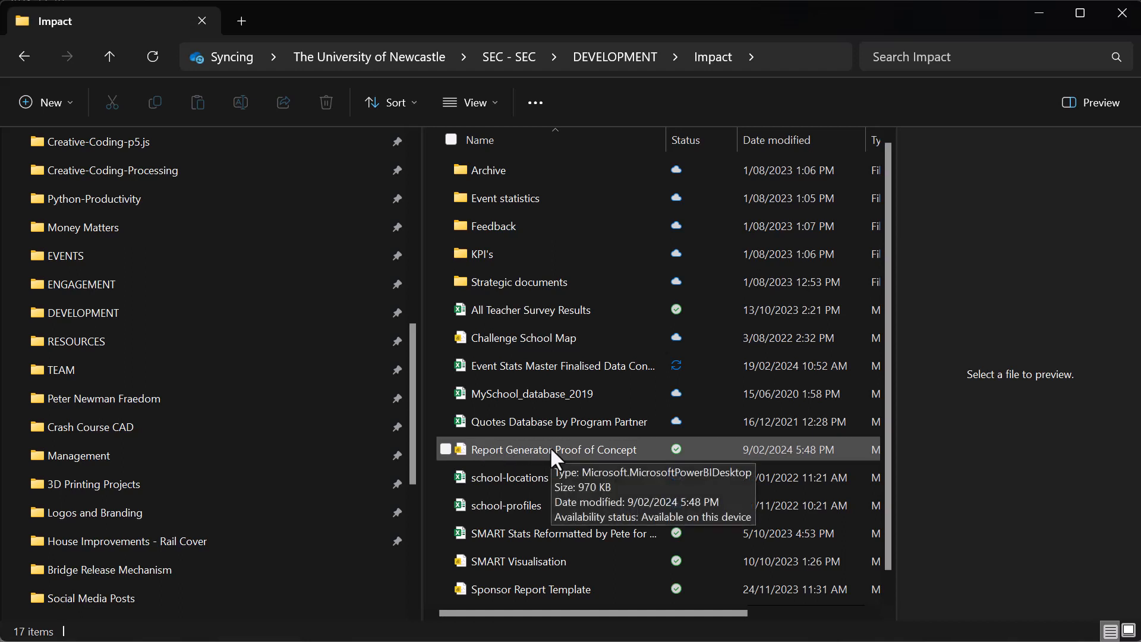
pyautogui.doubleClick(550, 447)
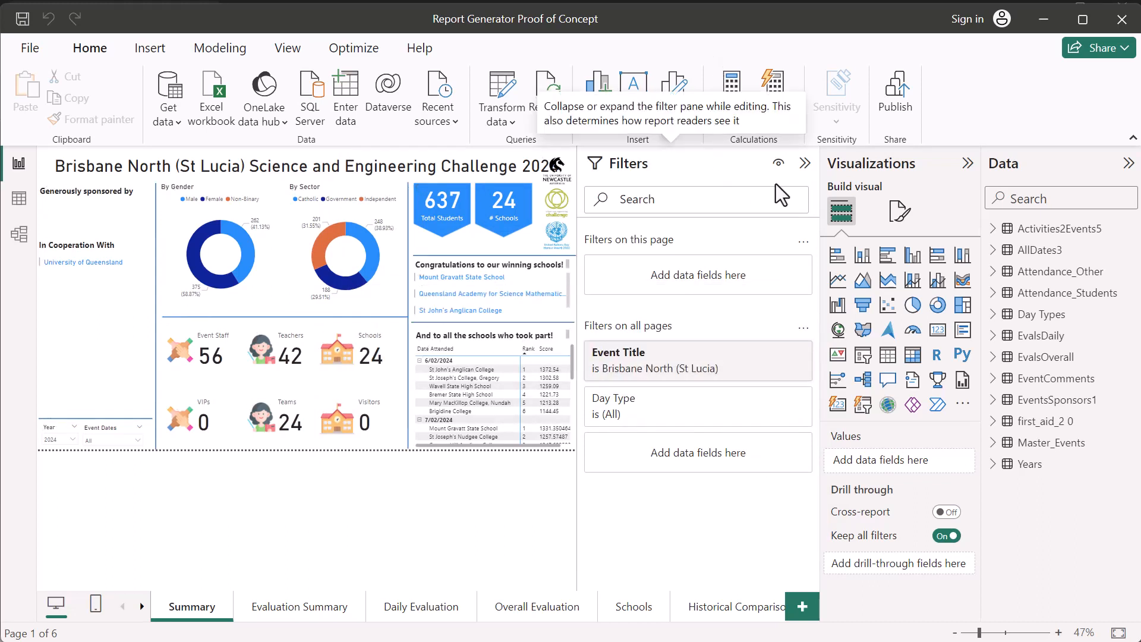
# - Collapse the Visualizations and Data panes to enlarge the Summary page, leaving only the Filters pane expanded
pyautogui.click(804, 163)
pyautogui.click(967, 163)
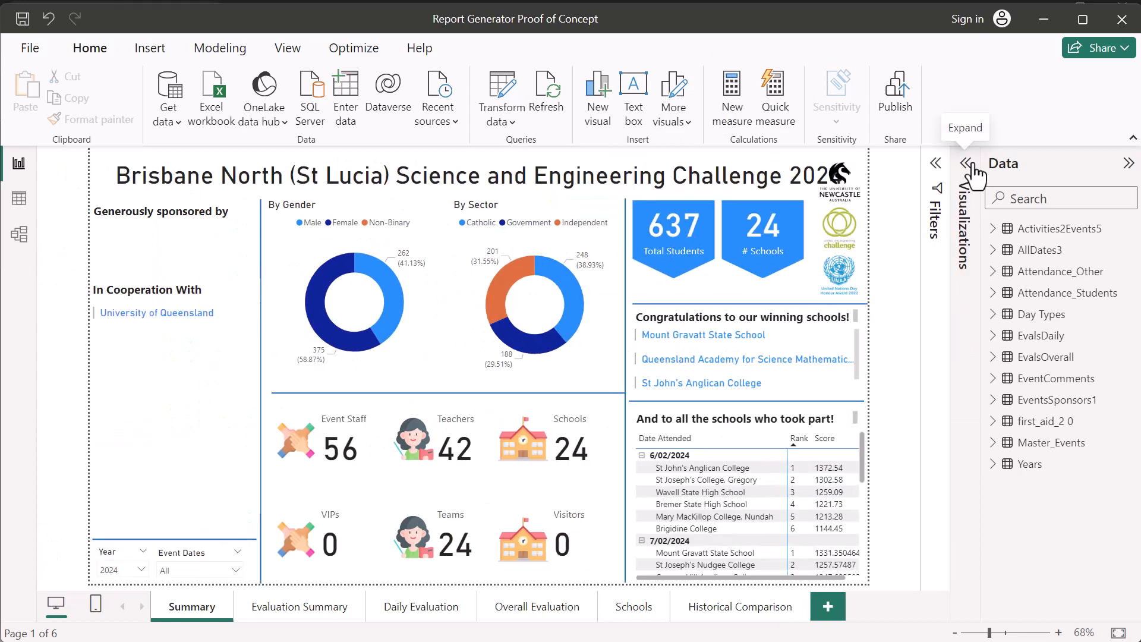
pyautogui.click(1128, 162)
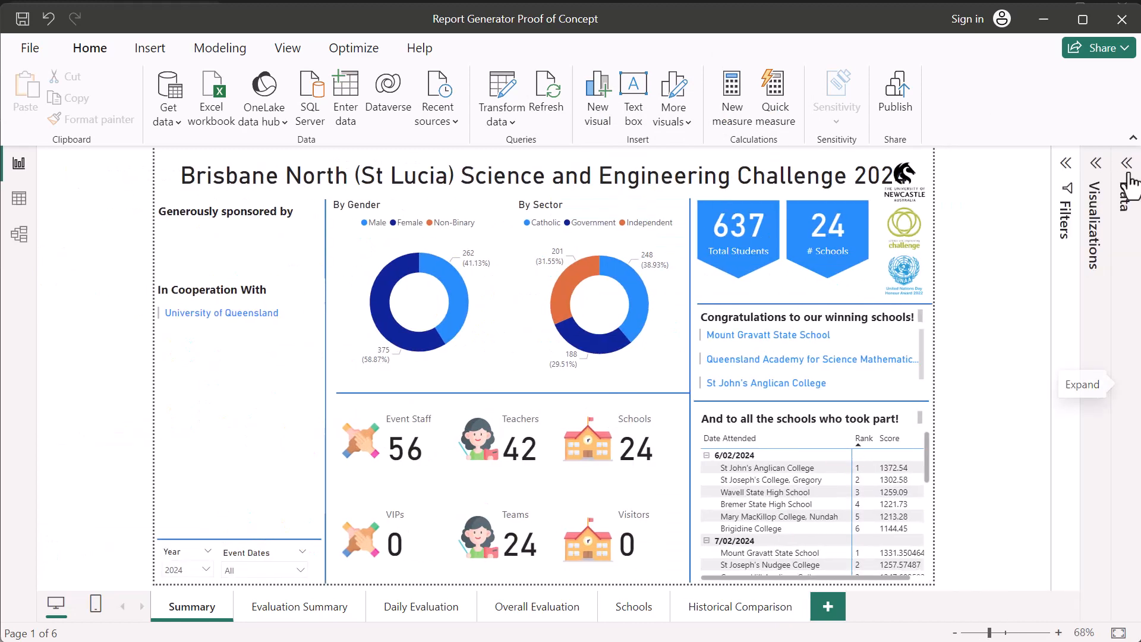
pyautogui.click(1063, 171)
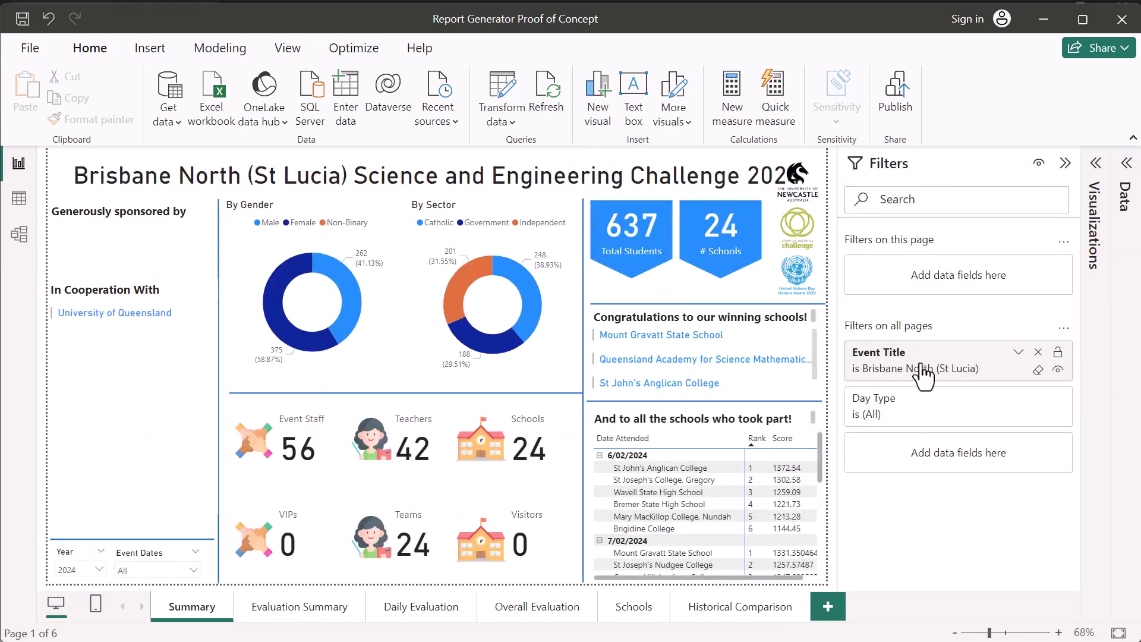
# - Expand the Event Title filter on all pages and search its values for Brisbane
pyautogui.click(923, 371)
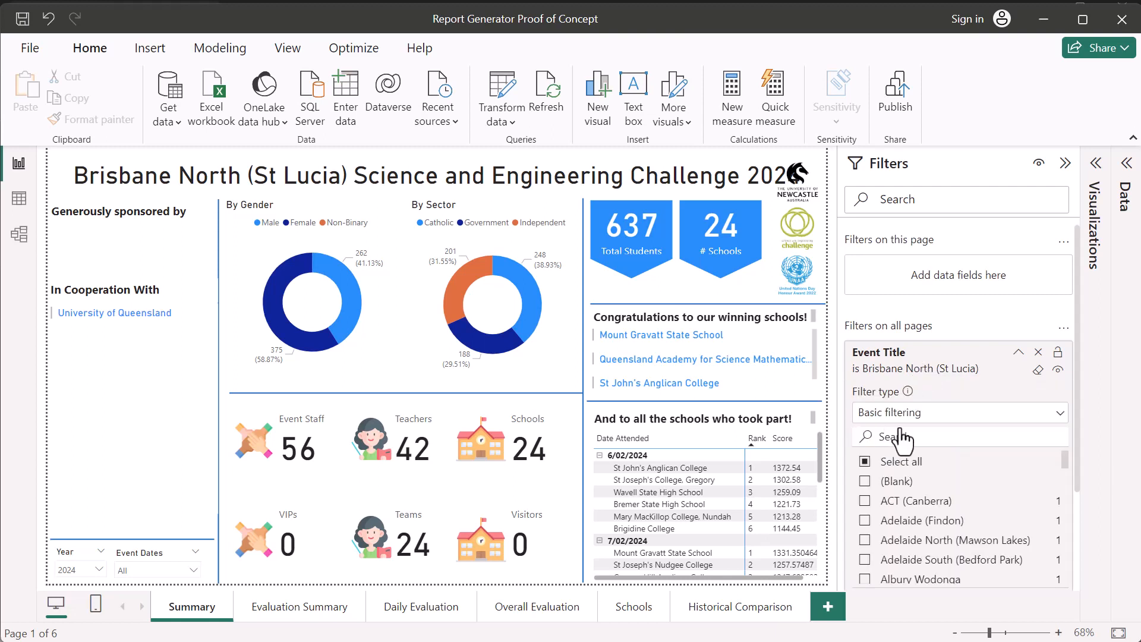
pyautogui.click(934, 416)
pyautogui.click(957, 410)
pyautogui.click(938, 436)
pyautogui.write('brisbane')
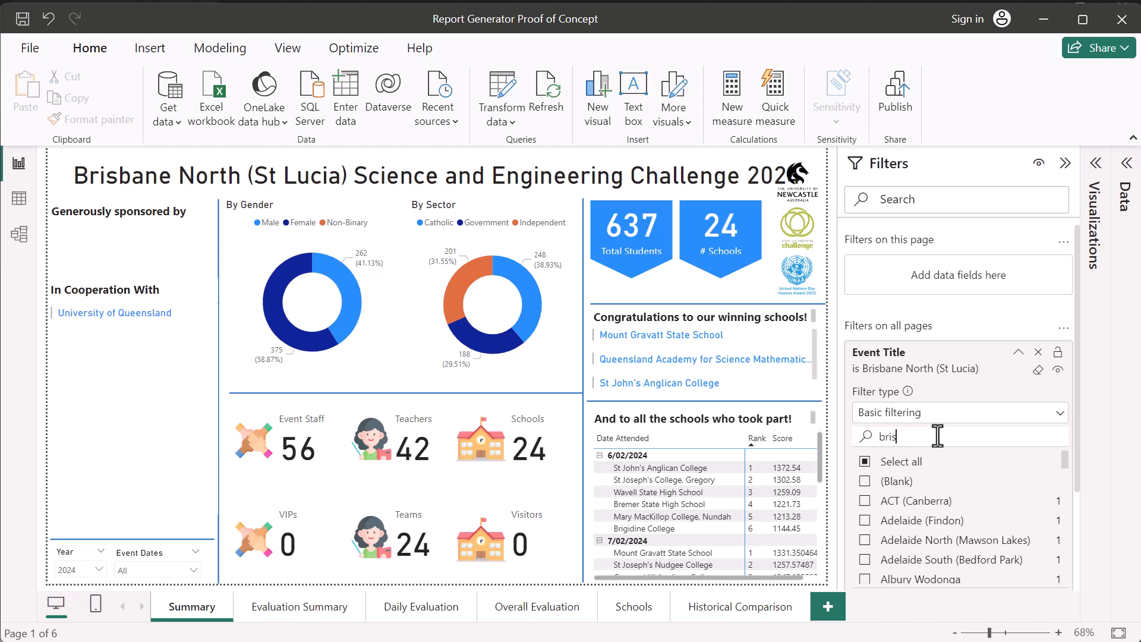
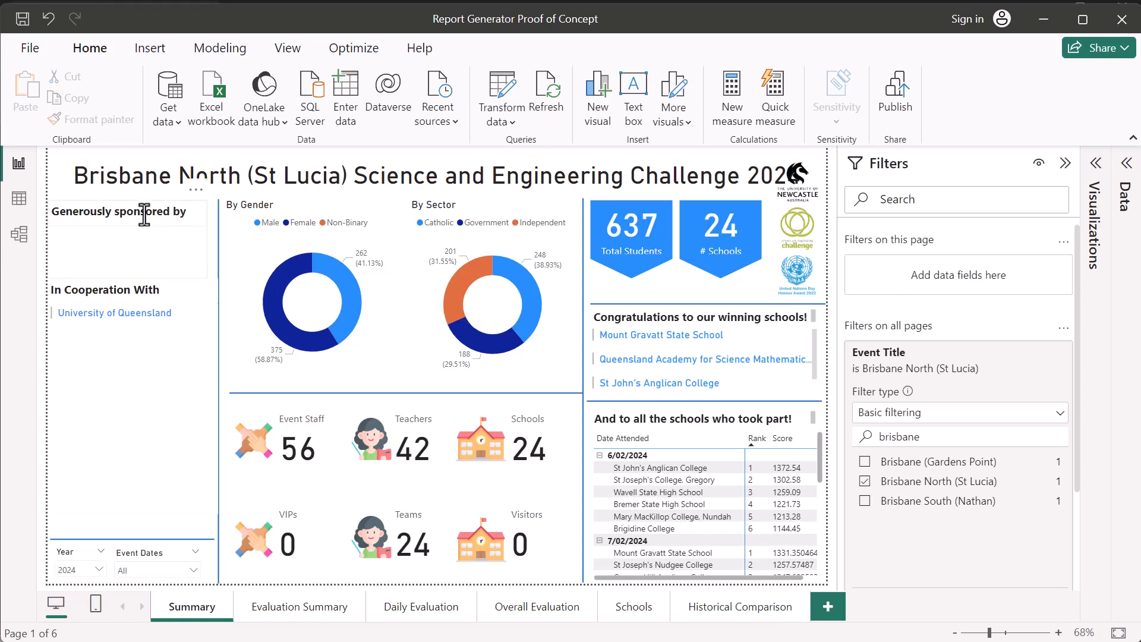
# - Start saving a copy of the report and browse to the EVENTS > QLD > Brisbane North (UQ) > 2024 folder
pyautogui.click(32, 50)
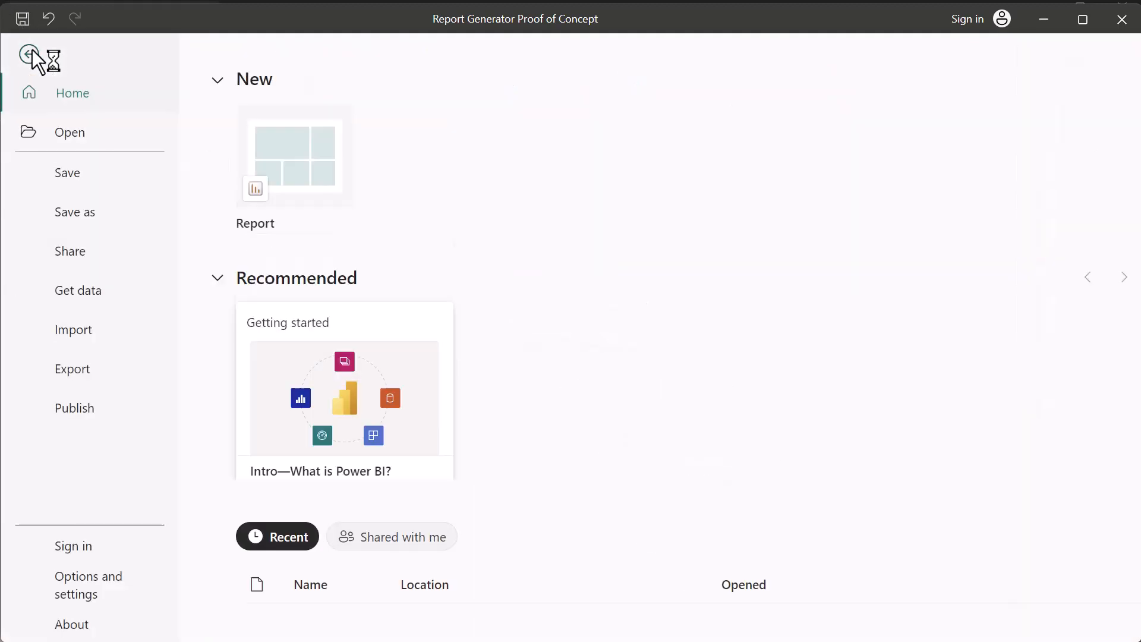
pyautogui.click(85, 217)
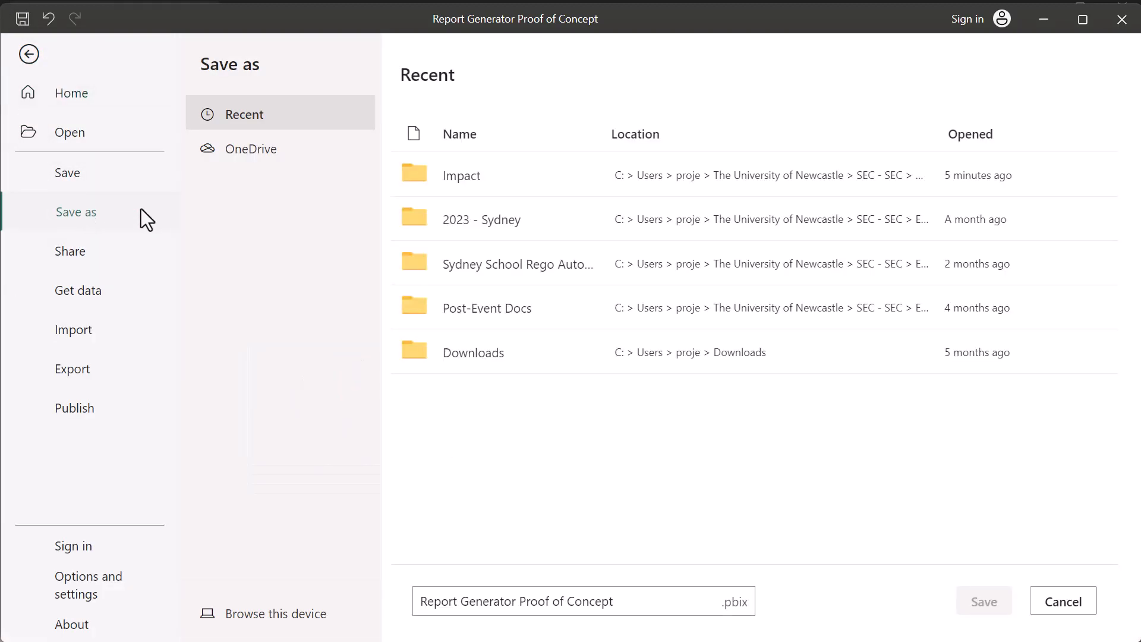
pyautogui.click(468, 169)
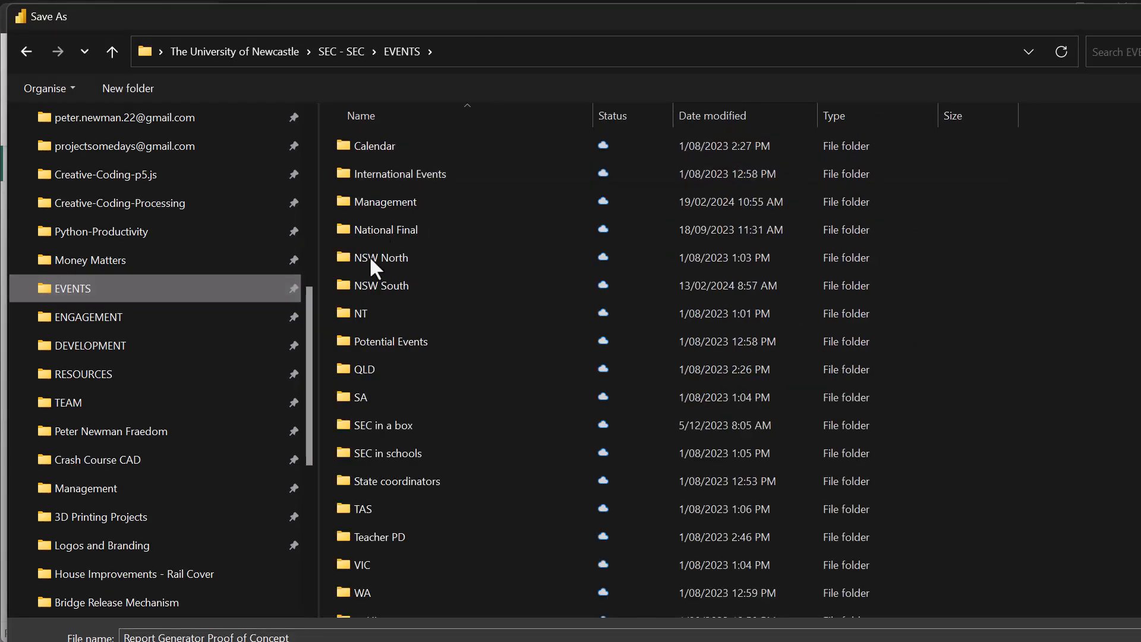
pyautogui.doubleClick(381, 377)
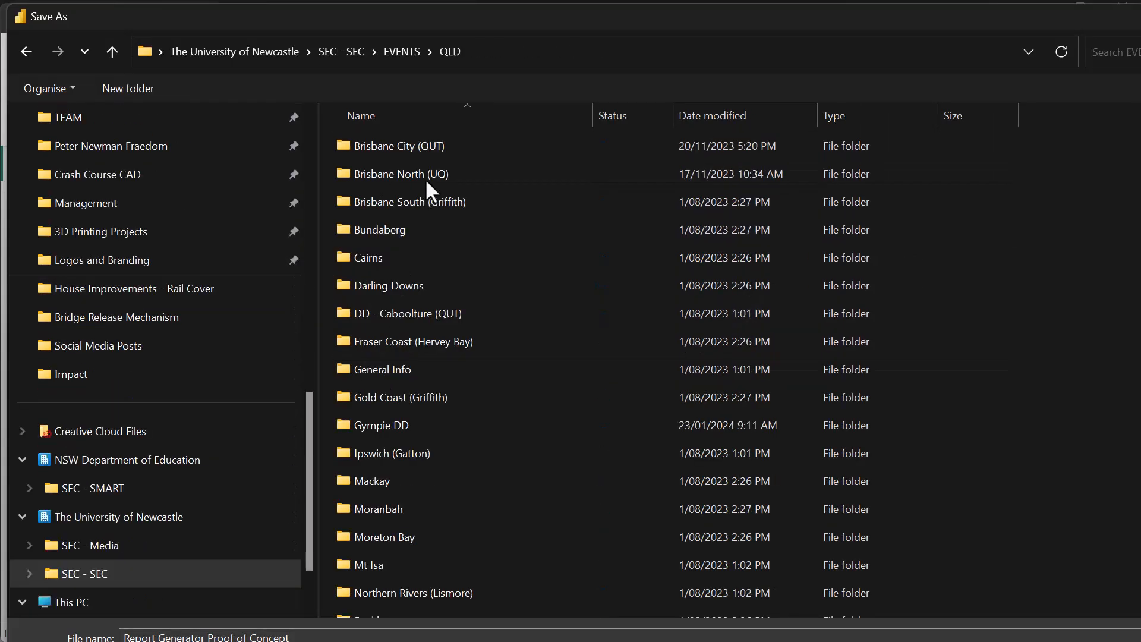
pyautogui.doubleClick(414, 150)
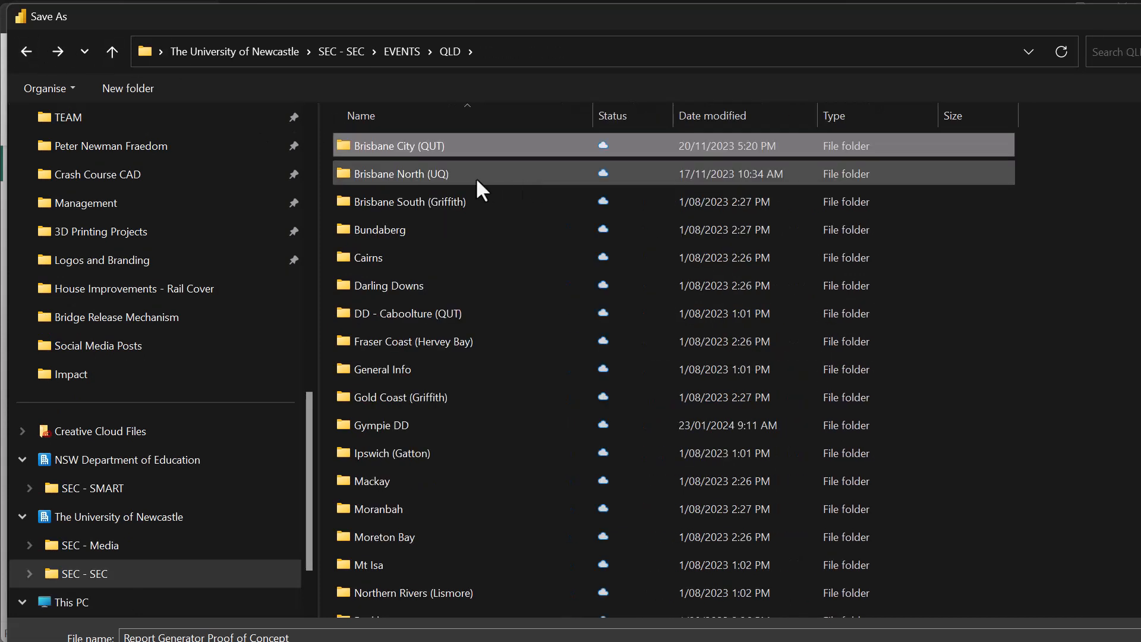
pyautogui.click(437, 175)
pyautogui.doubleClick(436, 174)
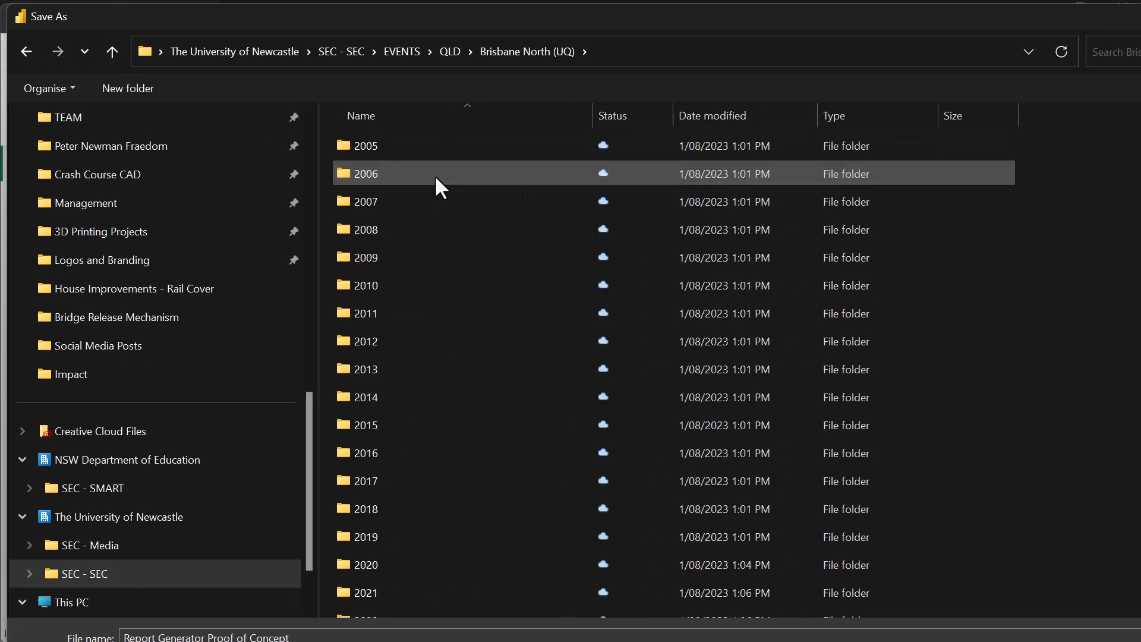
pyautogui.scroll(-2, 381, 535)
pyautogui.click(381, 606)
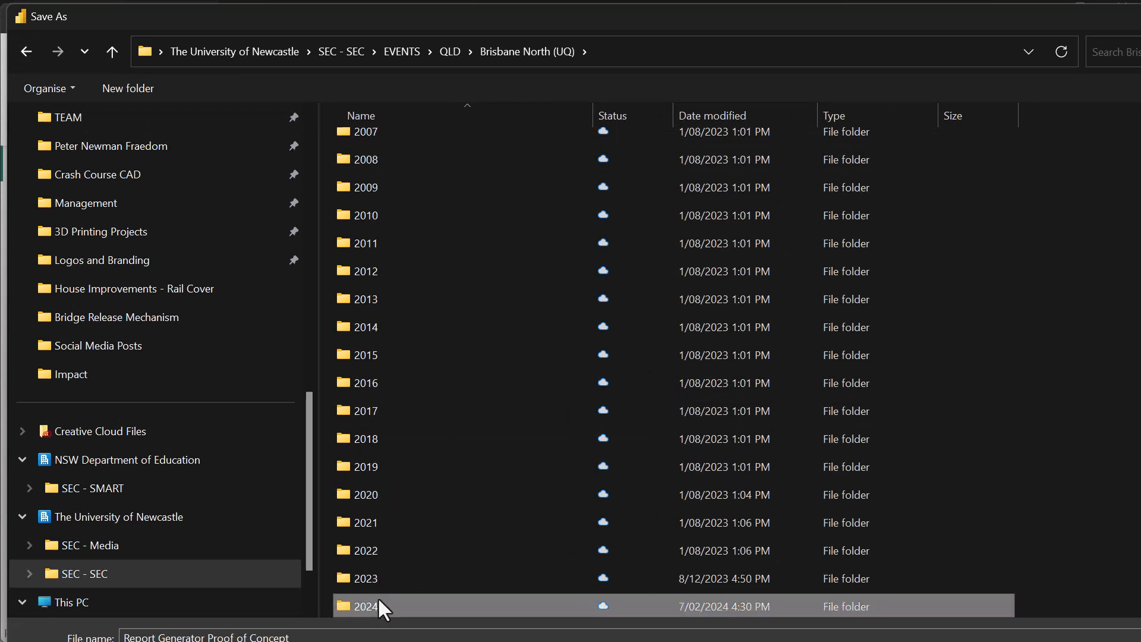
pyautogui.doubleClick(379, 599)
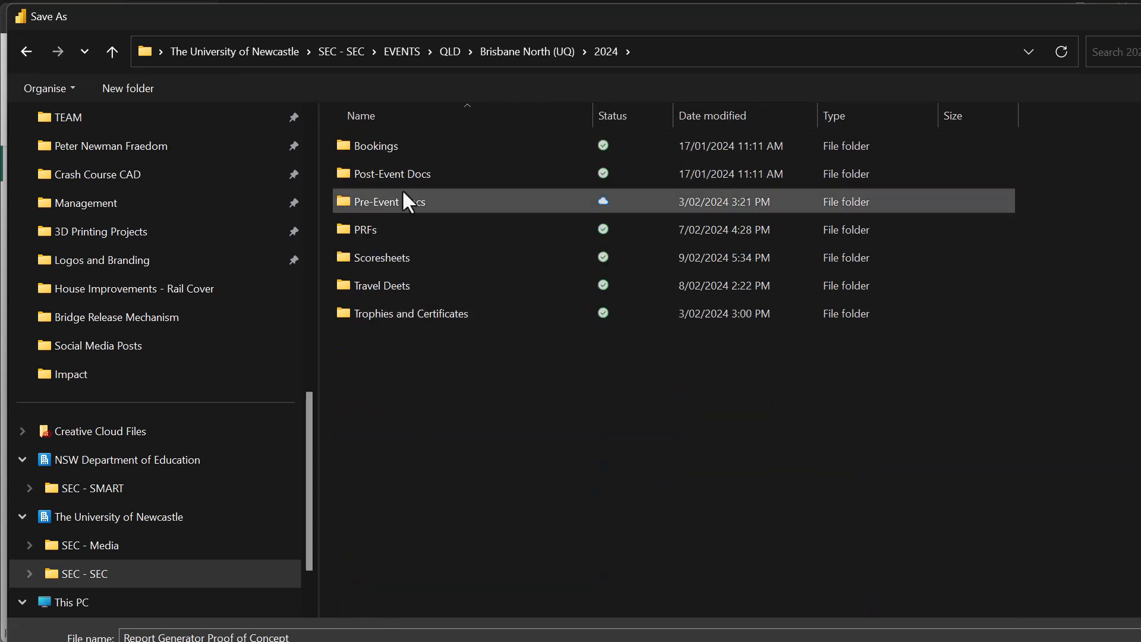
# - Save the report copy in the Post-Event Docs folder as Brisbane North 2024 Report
pyautogui.write('Brisbane Bo')
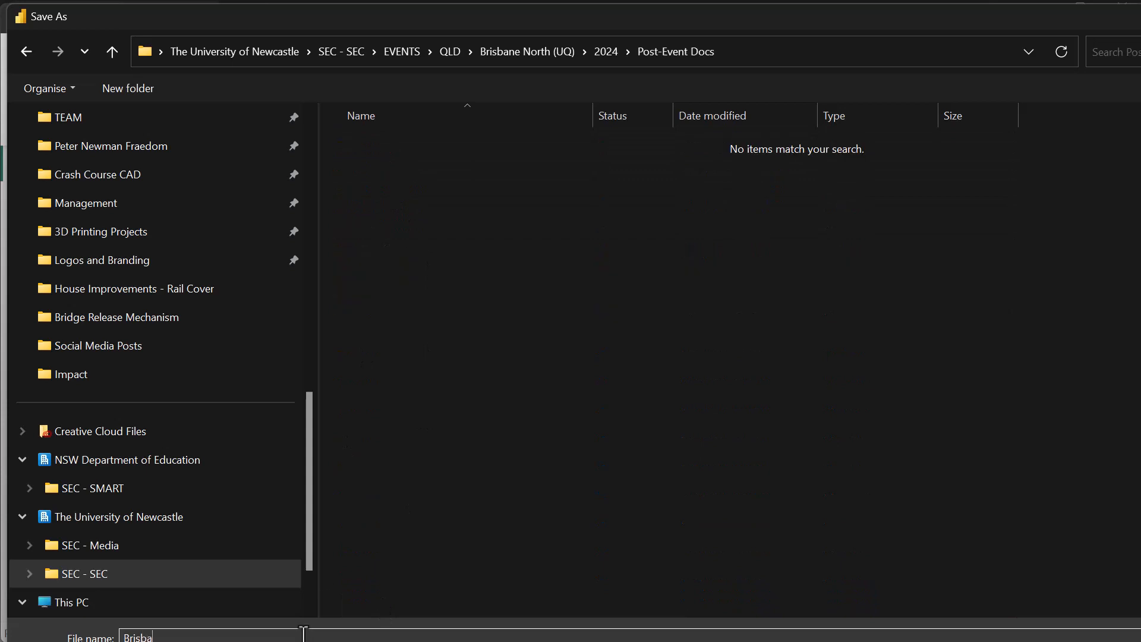
pyautogui.press('BackSpace')
pyautogui.press('BackSpace')
pyautogui.write('North 2024 Report')
pyautogui.press('Return')
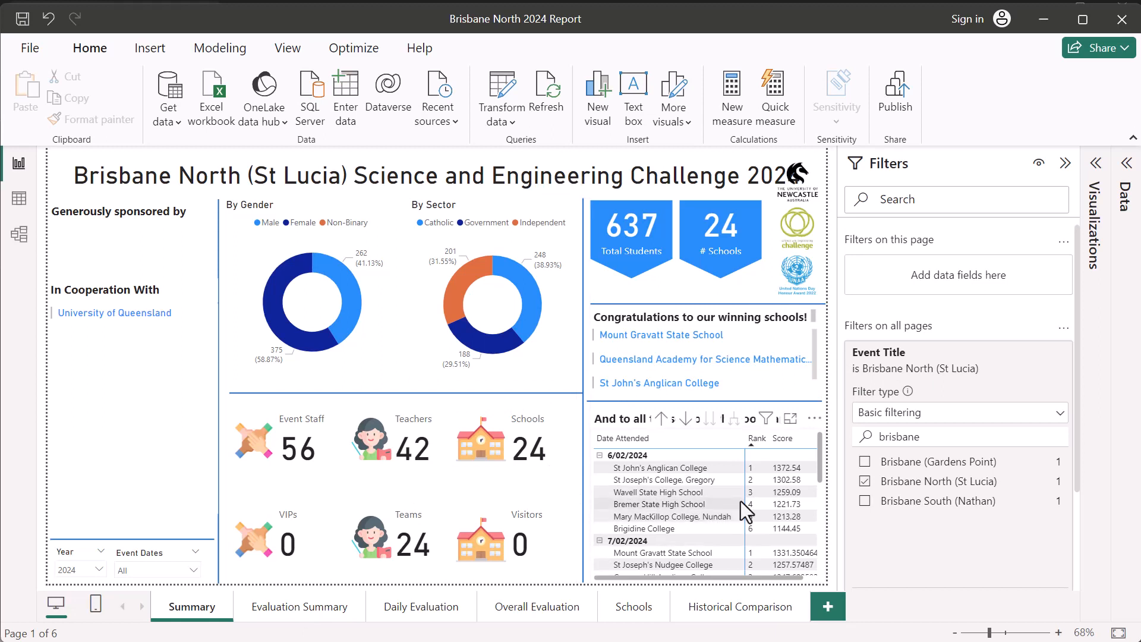
# - Look through the ranked schools for each event date in the table of schools that took part
pyautogui.scroll(-2, 741, 502)
pyautogui.scroll(-5, 741, 501)
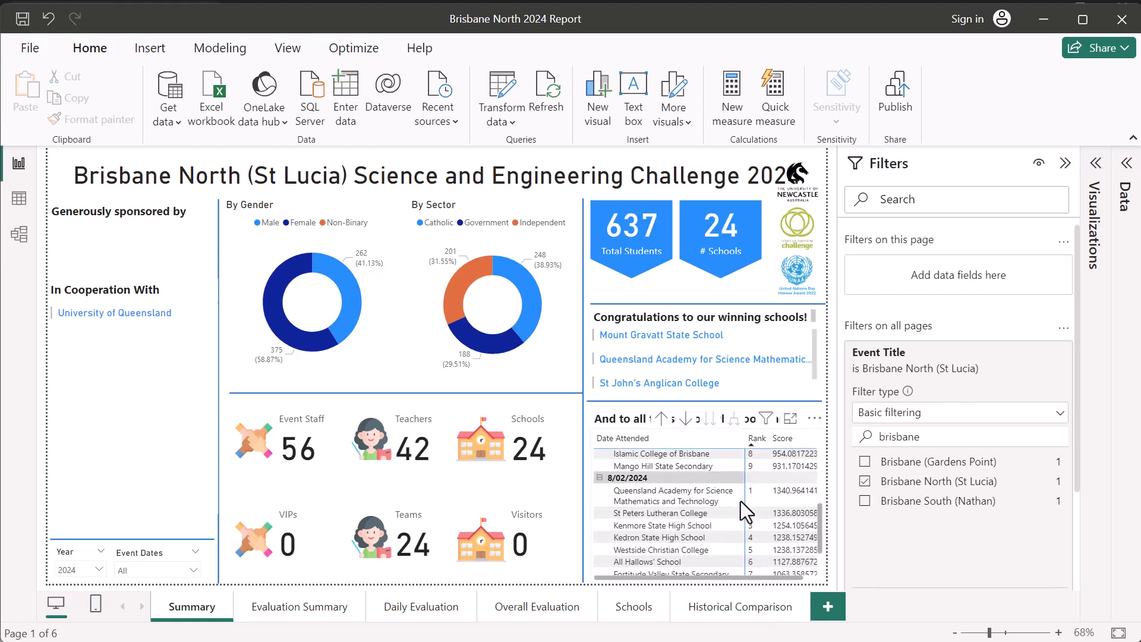
pyautogui.scroll(4, 741, 501)
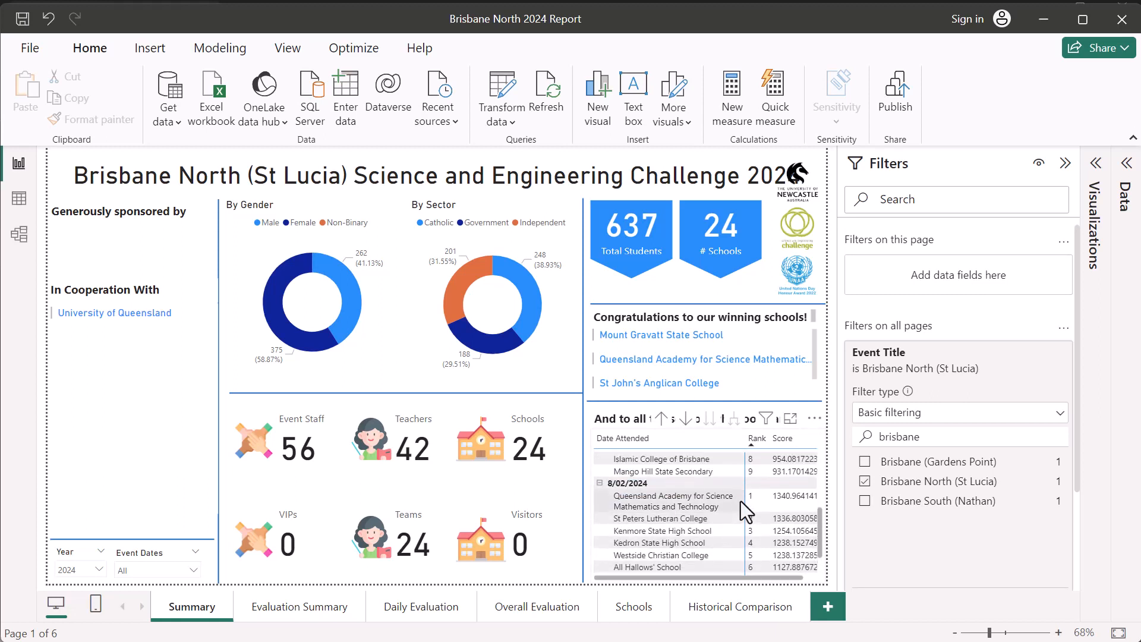
pyautogui.scroll(2, 741, 501)
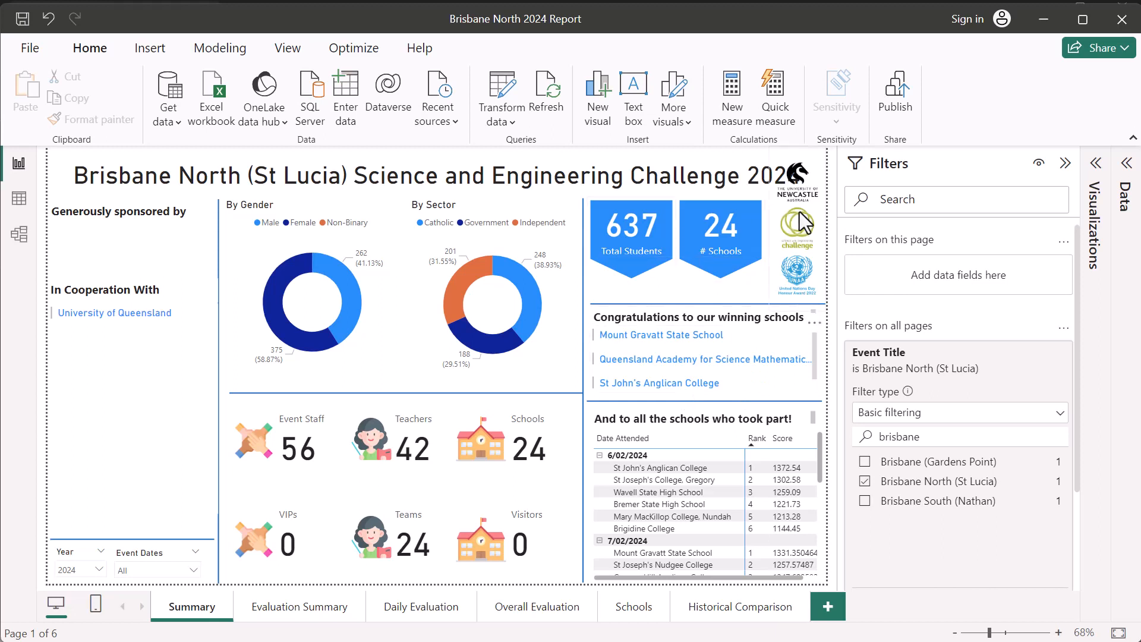
# - Move the logo strip off the report title into the sponsor column and delete the Generously sponsored by heading
pyautogui.moveTo(781, 231); pyautogui.dragTo(81, 393)
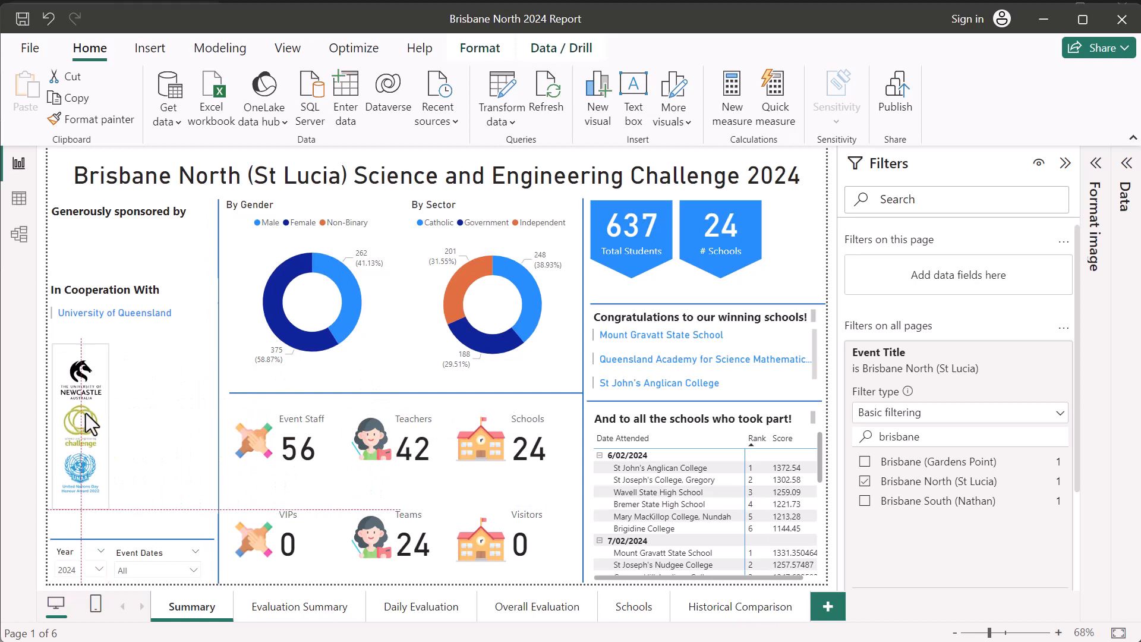
pyautogui.click(153, 204)
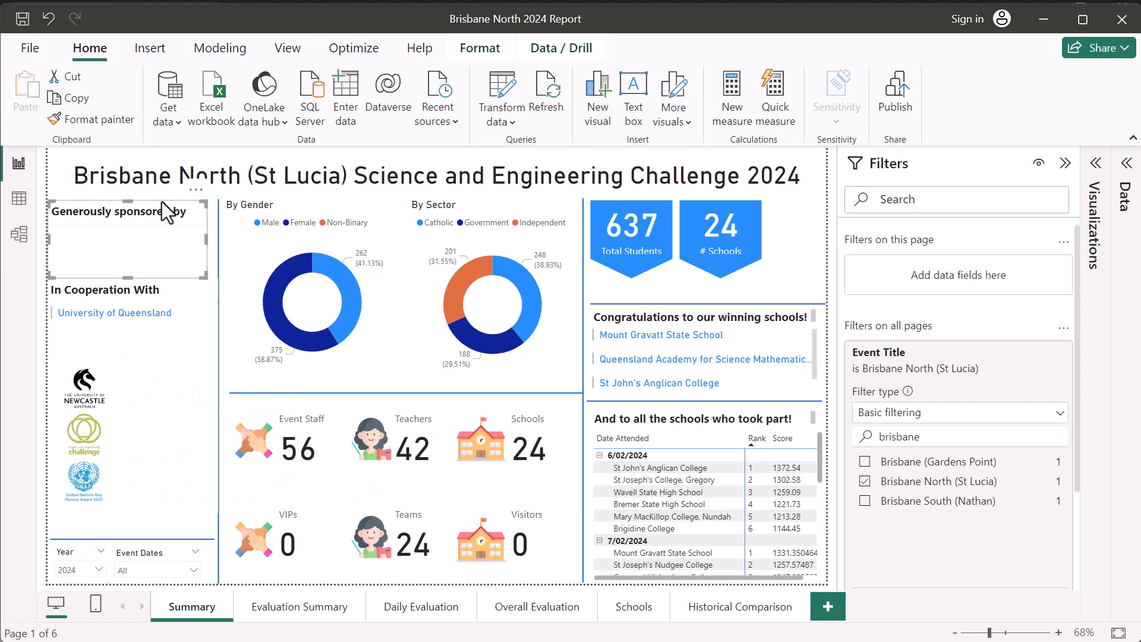
pyautogui.press('Delete')
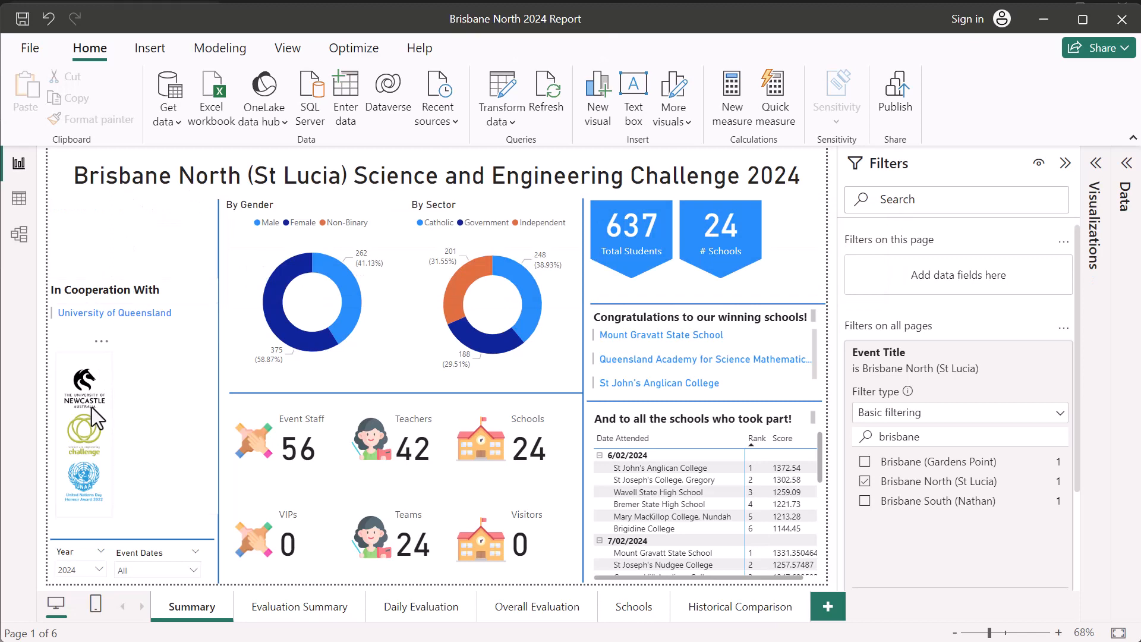
# - Shift the In Cooperation With section down and place the logo strip above it, just under the report title
pyautogui.moveTo(146, 321); pyautogui.dragTo(141, 389)
pyautogui.moveTo(88, 440); pyautogui.dragTo(68, 273)
pyautogui.click(153, 256)
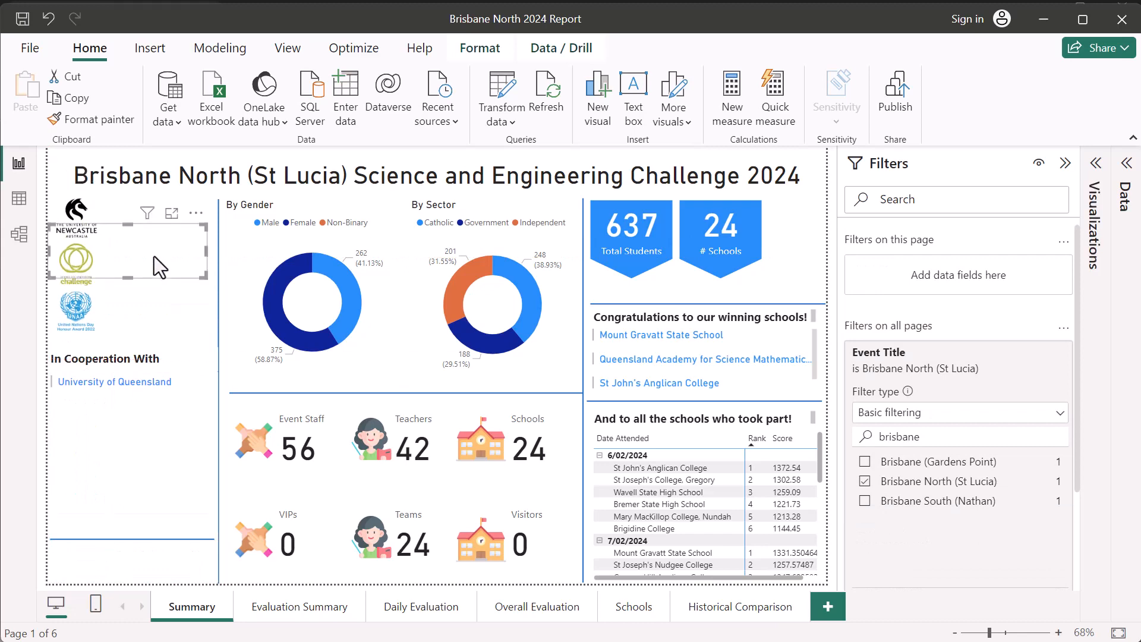
# - Switch to File Explorer and open the UQ folder inside Logos and Branding
pyautogui.hotkey('alt', 'Tab')
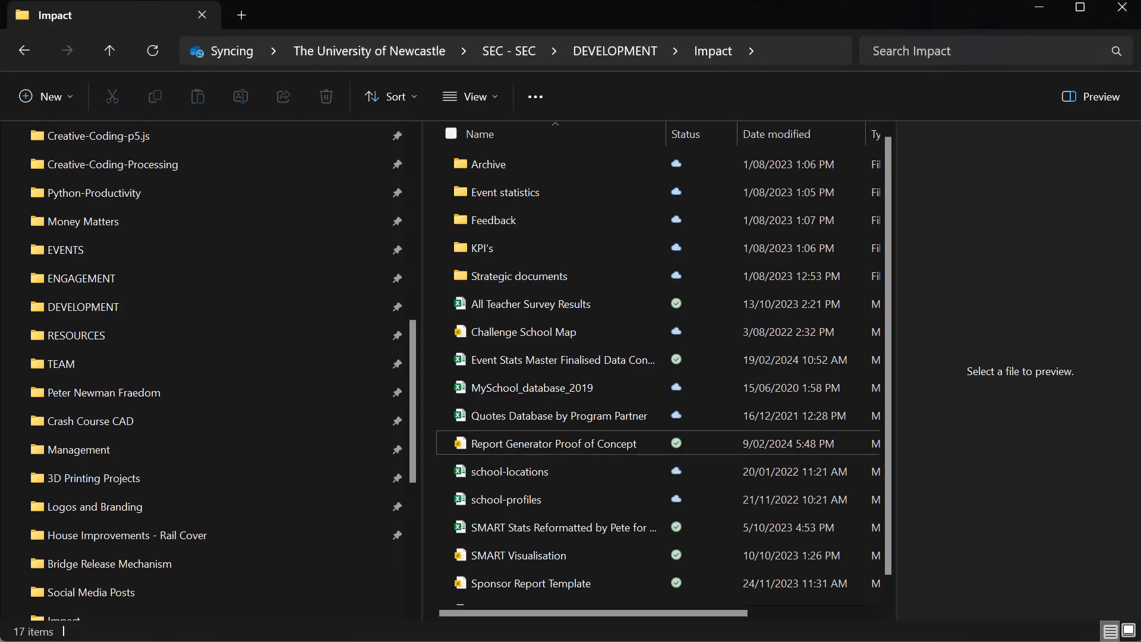
pyautogui.click(102, 518)
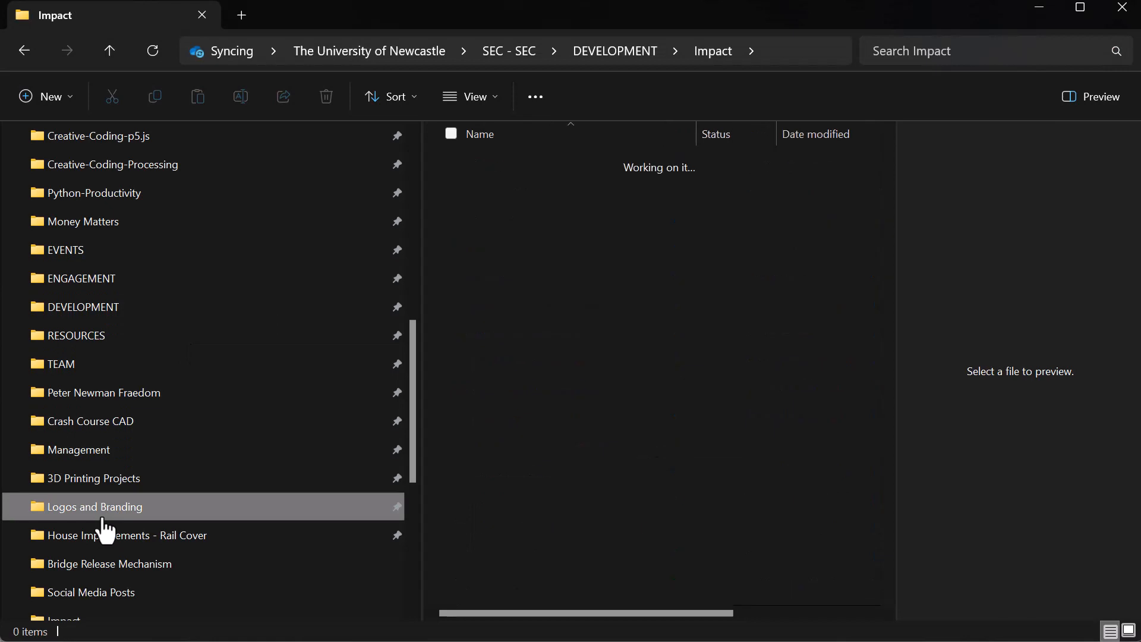
pyautogui.scroll(-20, 620, 412)
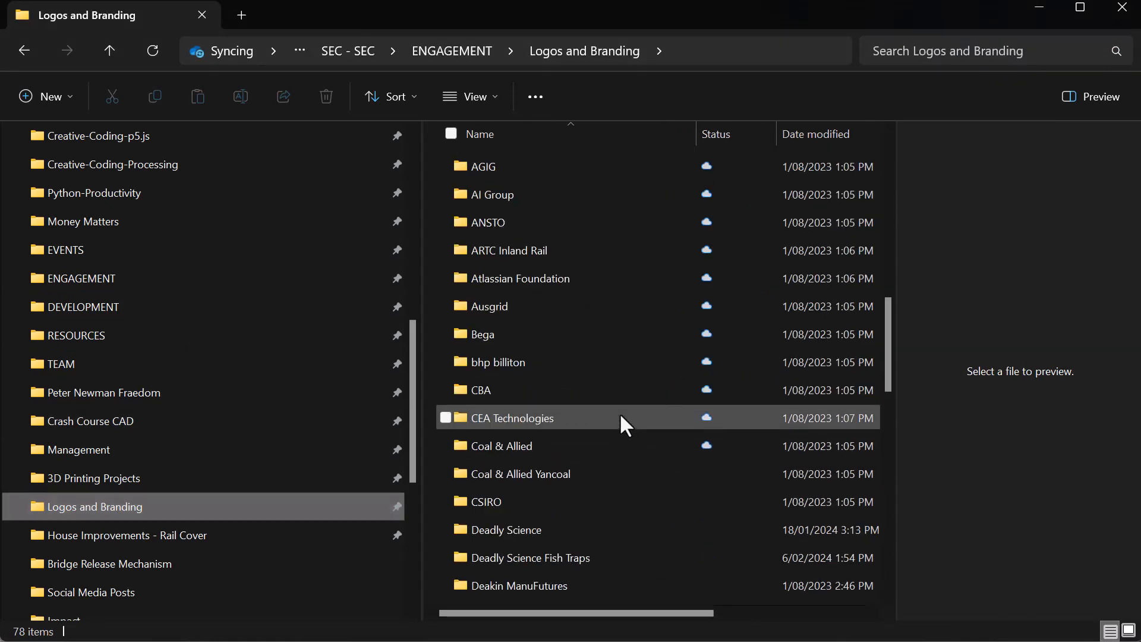
pyautogui.doubleClick(509, 453)
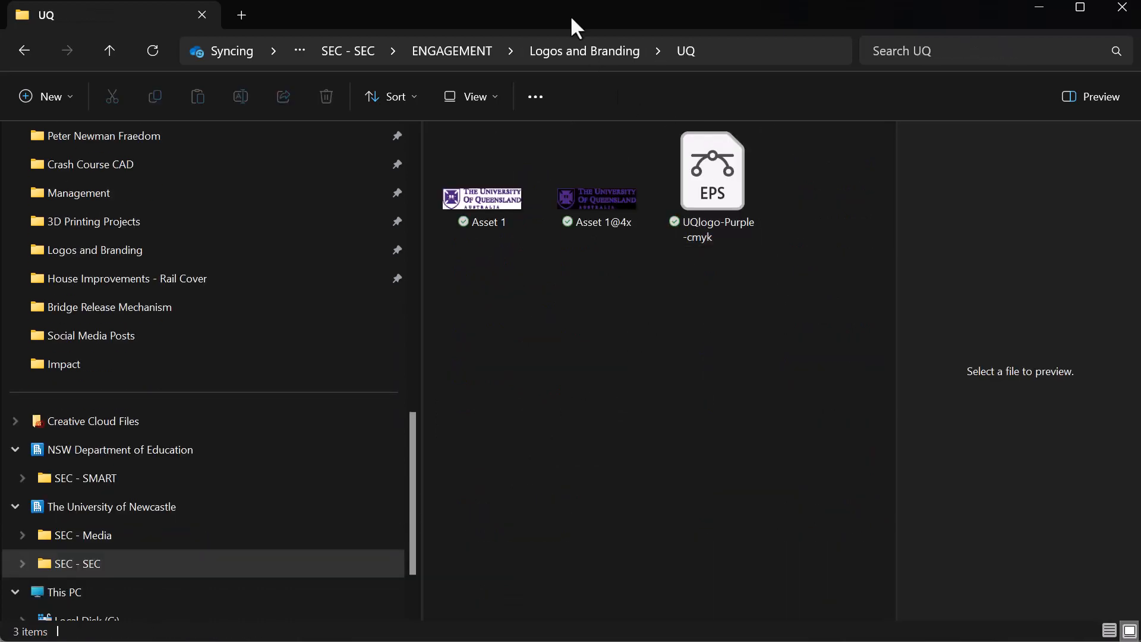
# - Try to bring the Asset 1 University of Queensland logo from File Explorer straight into the report's In Cooperation With section
pyautogui.moveTo(570, 15); pyautogui.dragTo(877, 16)
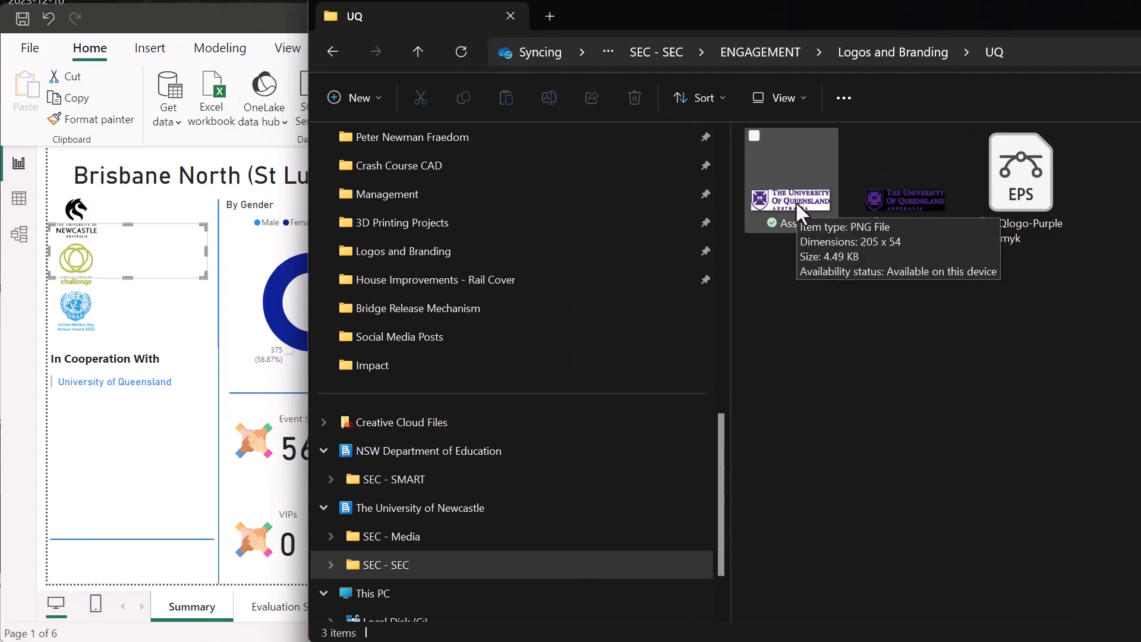
pyautogui.moveTo(796, 202); pyautogui.dragTo(177, 446)
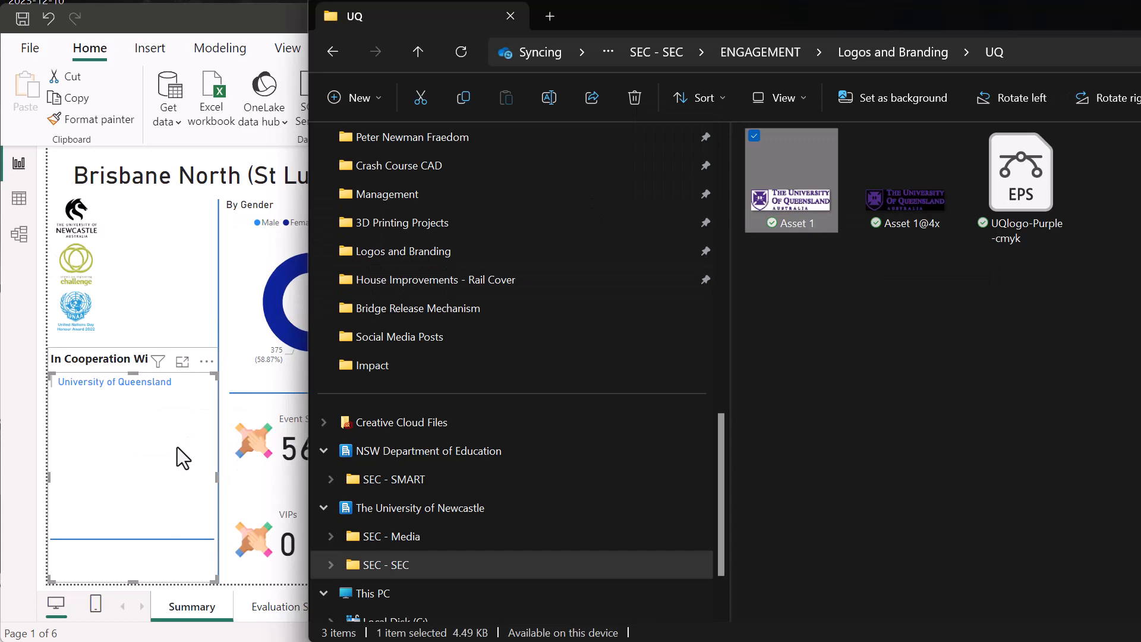
pyautogui.click(177, 447)
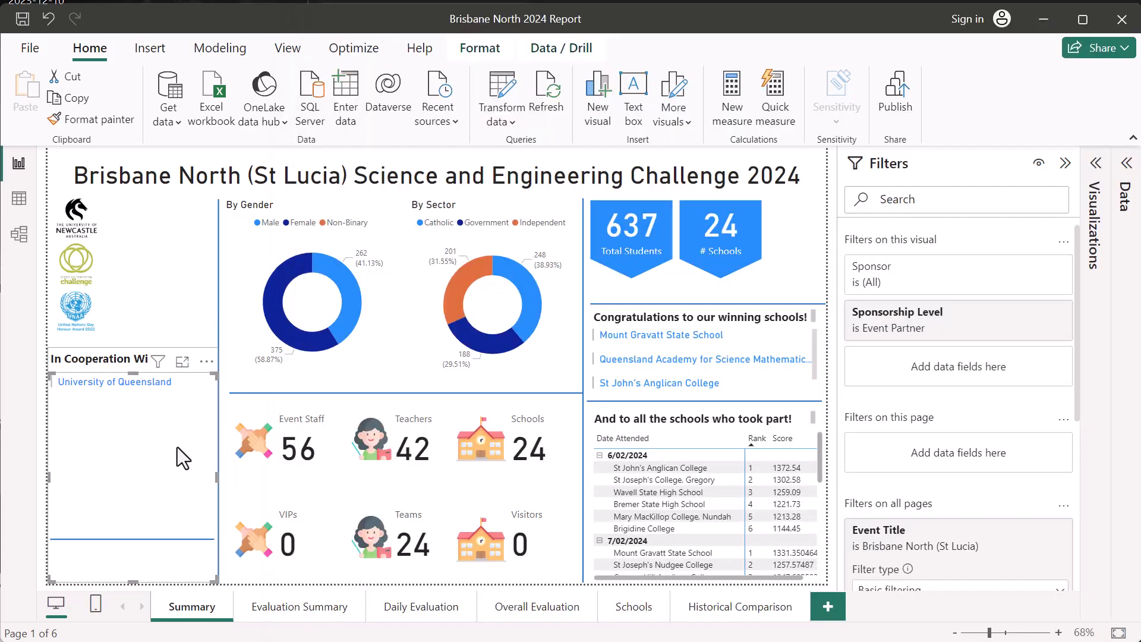
pyautogui.click(161, 317)
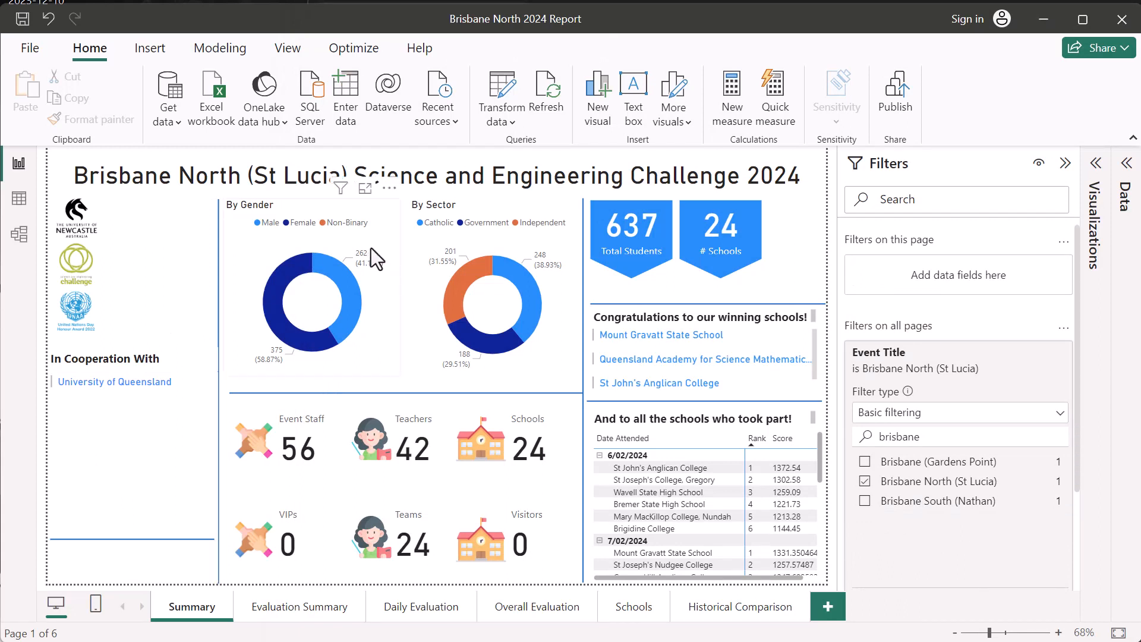
# - Insert the Asset 1 image from the UQ folder in Logos and Branding onto the Summary page
pyautogui.click(149, 51)
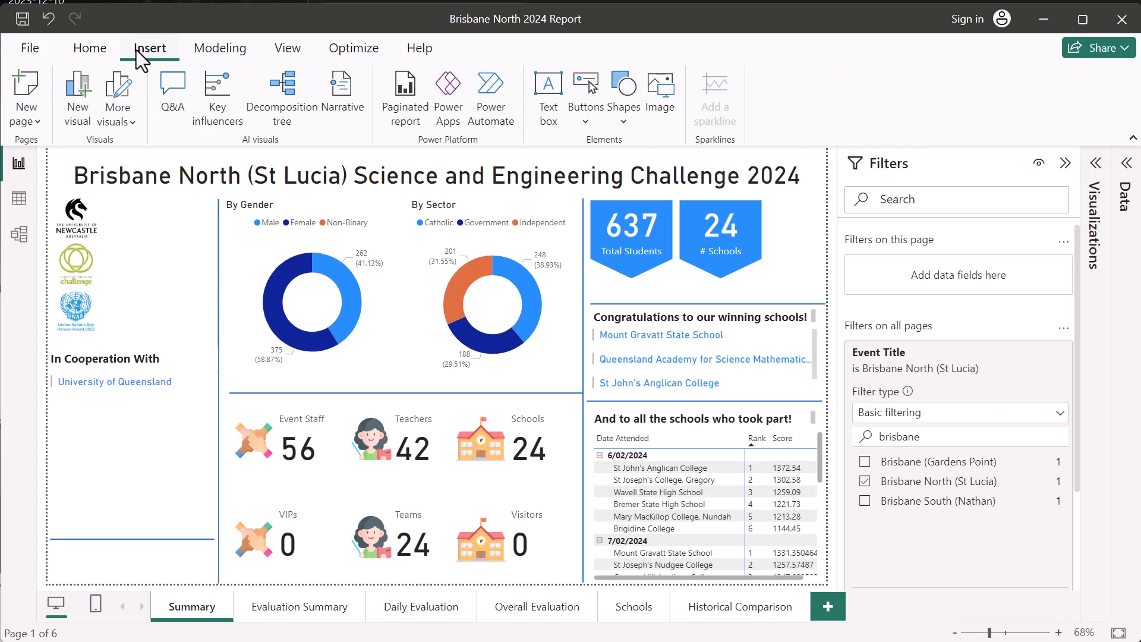
pyautogui.click(660, 89)
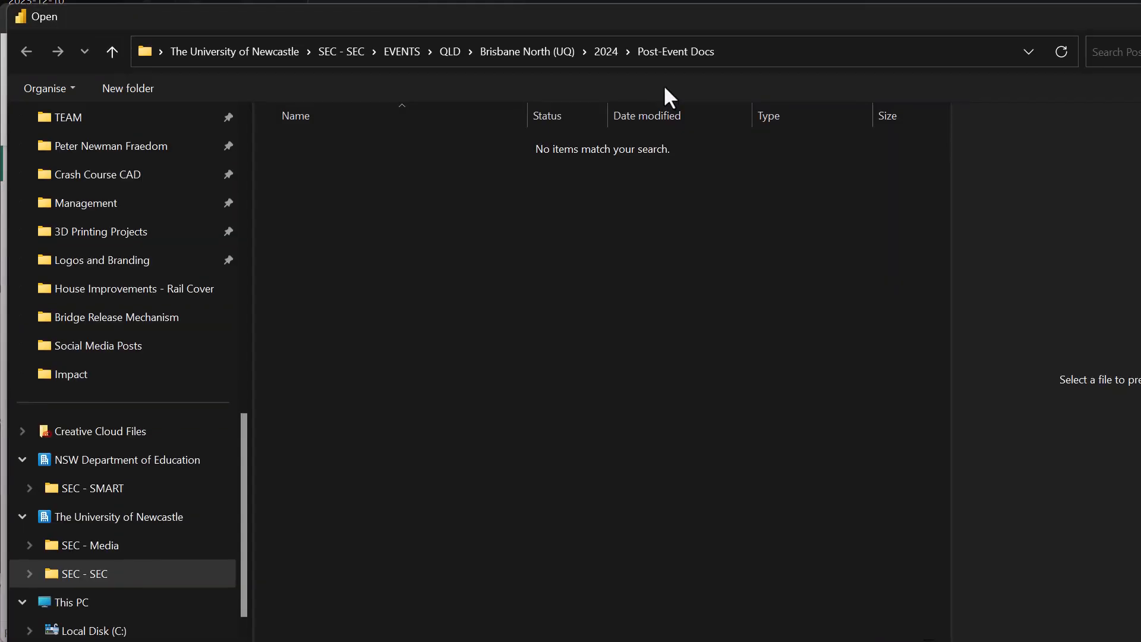
pyautogui.click(135, 272)
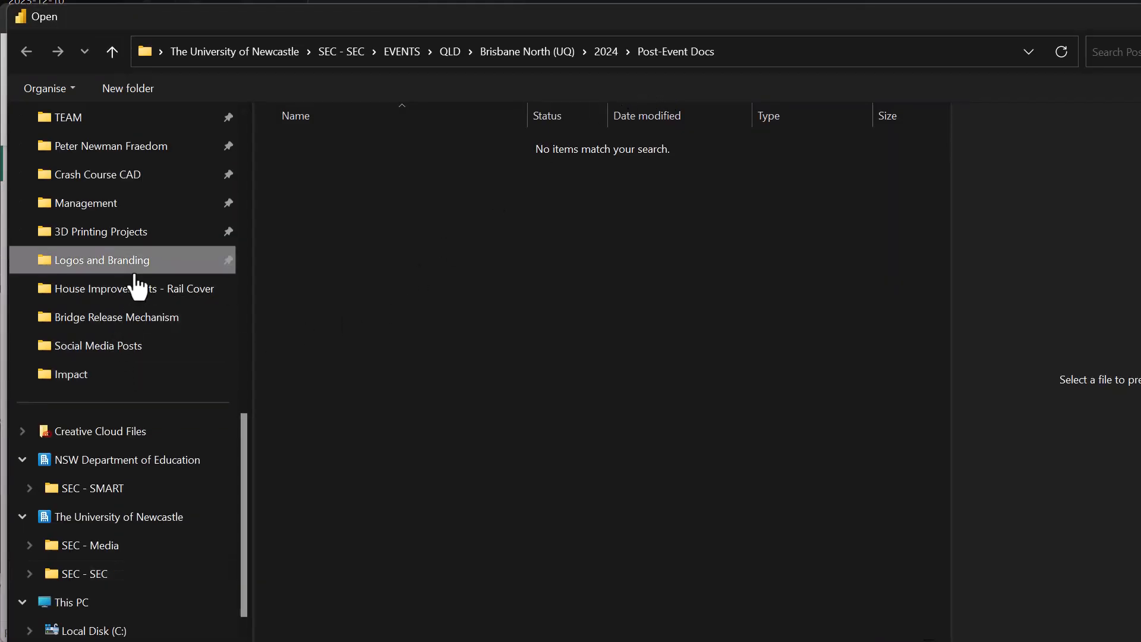
pyautogui.scroll(-15, 420, 424)
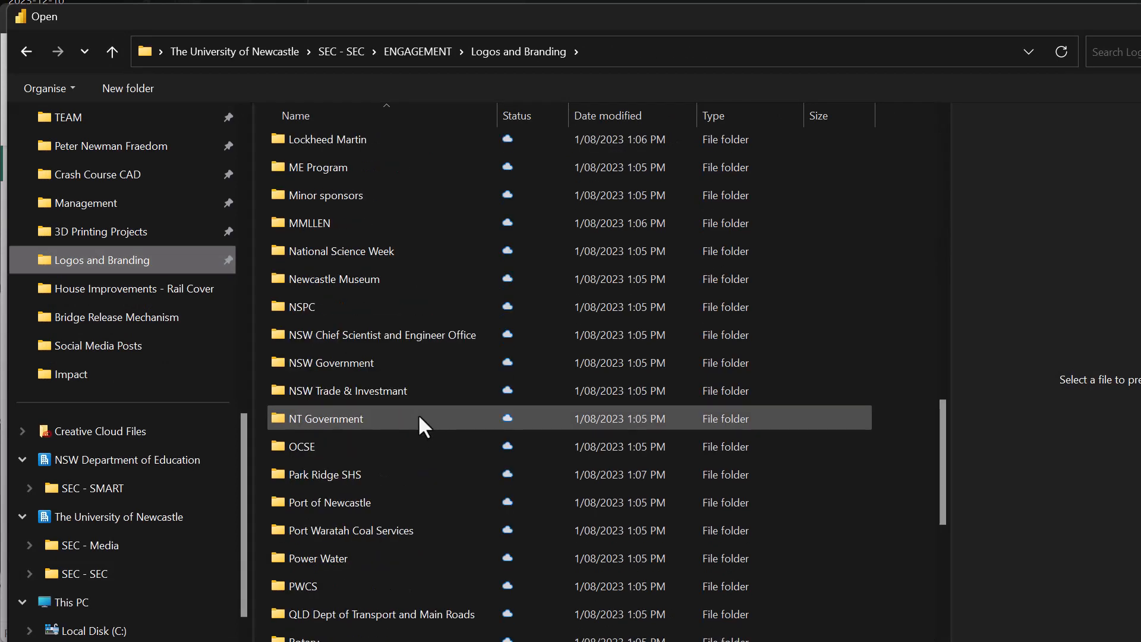
pyautogui.scroll(-6, 420, 417)
pyautogui.click(313, 499)
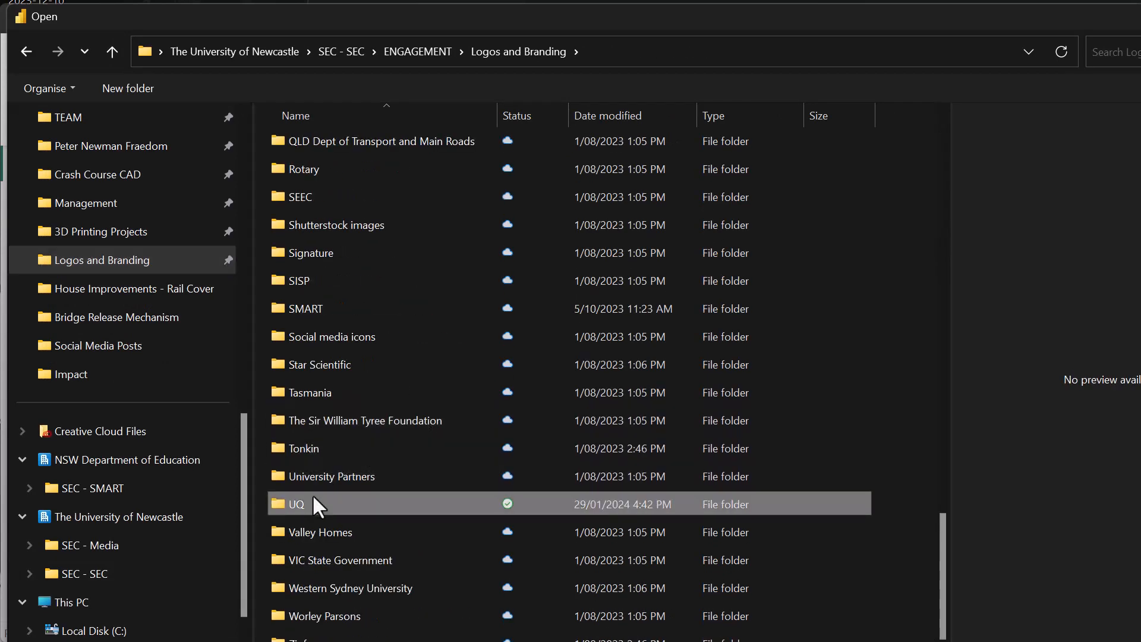
pyautogui.doubleClick(313, 501)
pyautogui.click(340, 193)
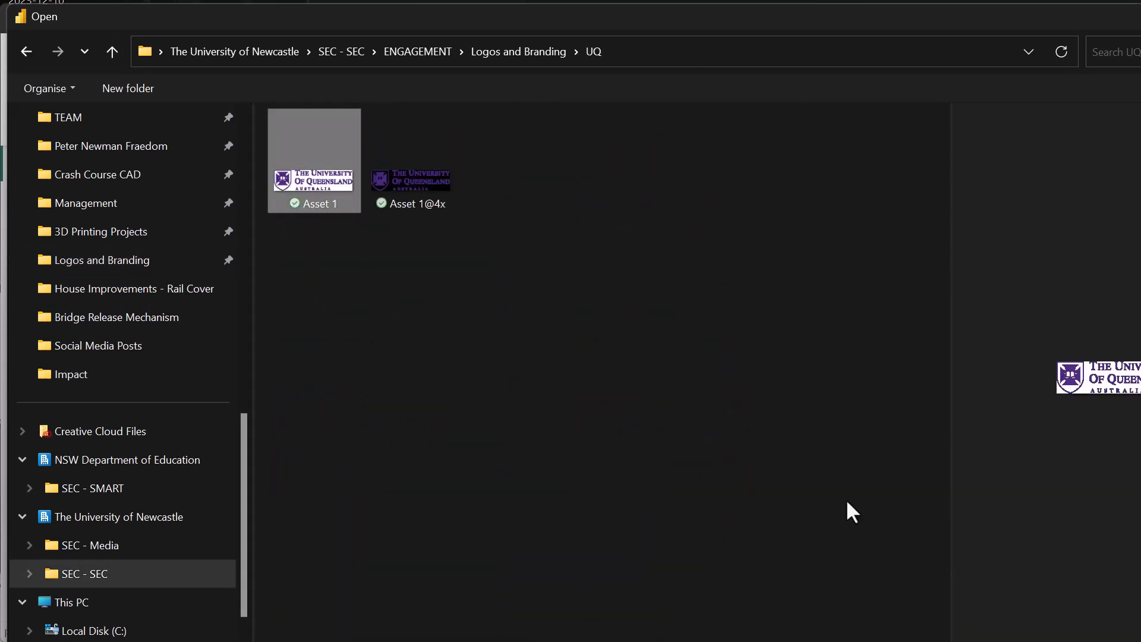
pyautogui.click(1070, 641)
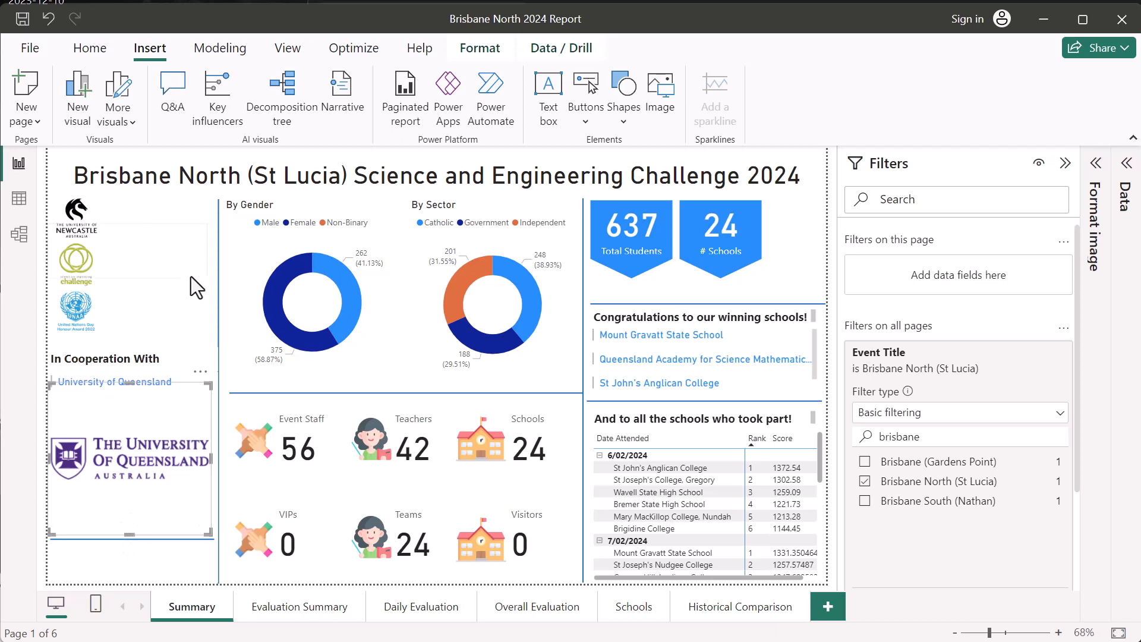
# - Position the University of Queensland logo just below the sponsor name in the In Cooperation With section
pyautogui.moveTo(154, 465)
pyautogui.mouseDown()
pyautogui.moveTo(169, 282)
pyautogui.moveTo(135, 425)
pyautogui.moveTo(137, 466)
pyautogui.mouseUp()
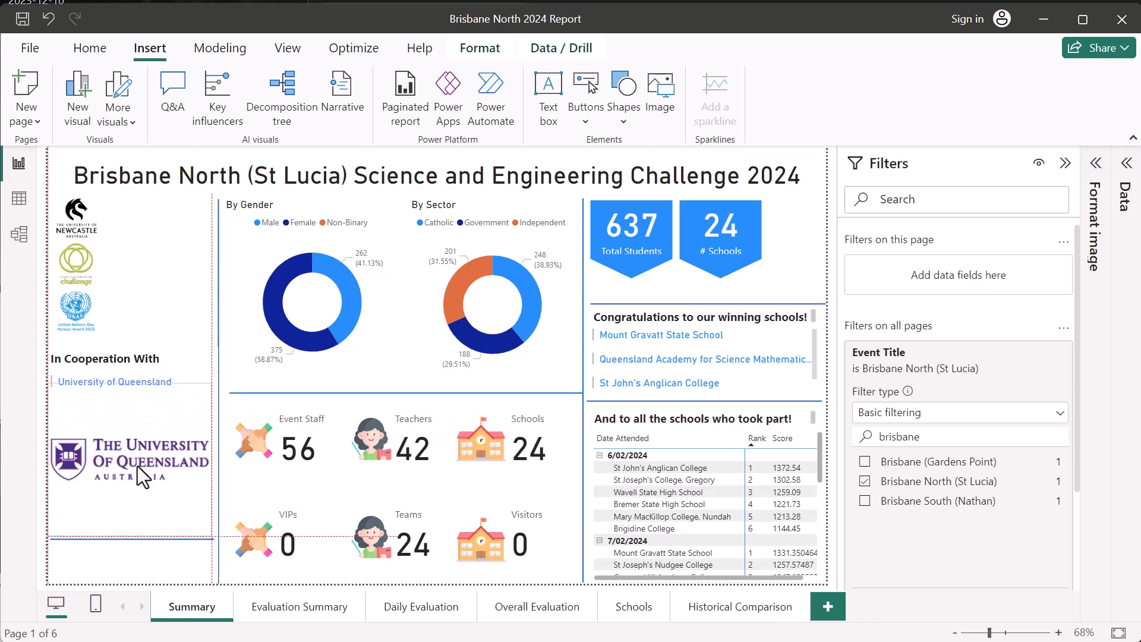
pyautogui.click(210, 314)
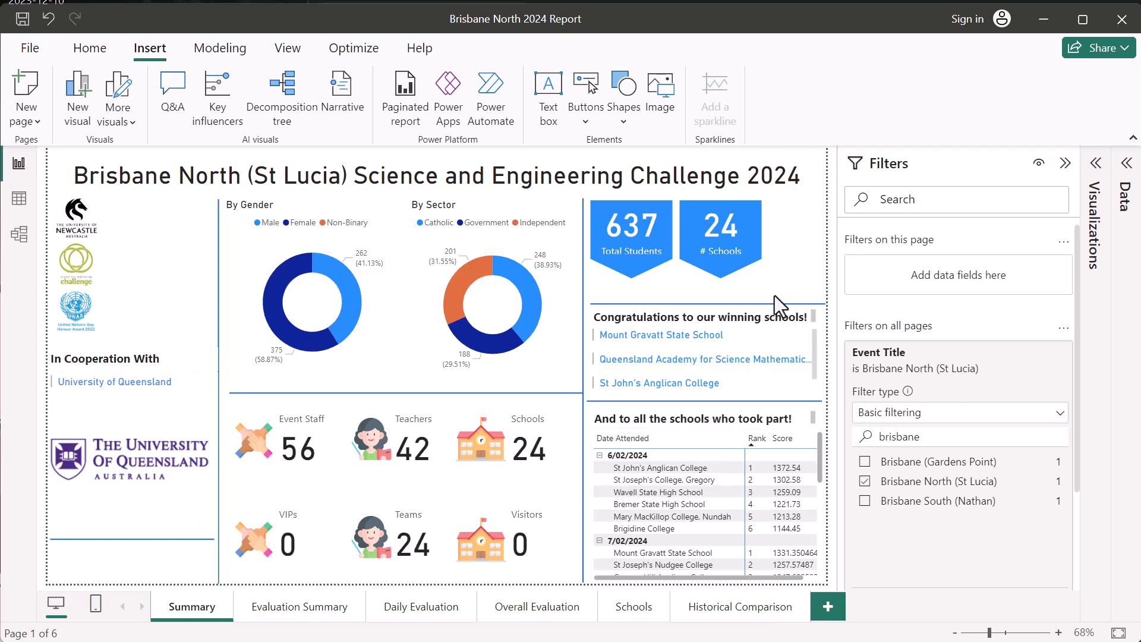
pyautogui.moveTo(179, 475); pyautogui.dragTo(174, 453)
pyautogui.click(130, 566)
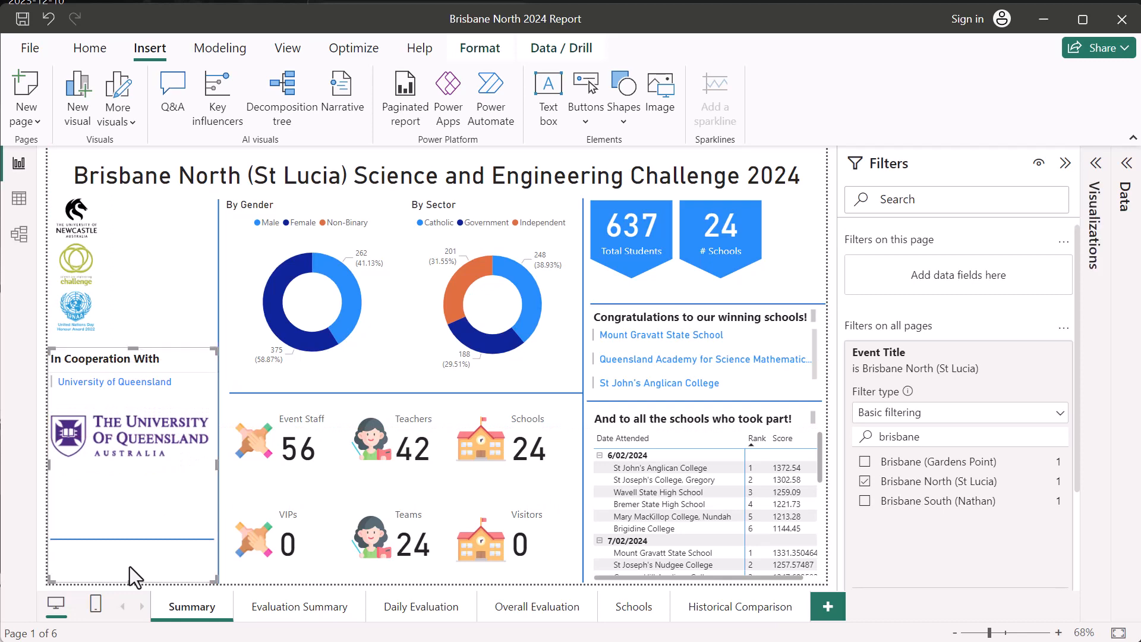
# - Undo the University of Queensland logo's insertion and placement along with the earlier repositioning of the sponsor logo strip on the Summary page
pyautogui.scroll(-5, 605, 501)
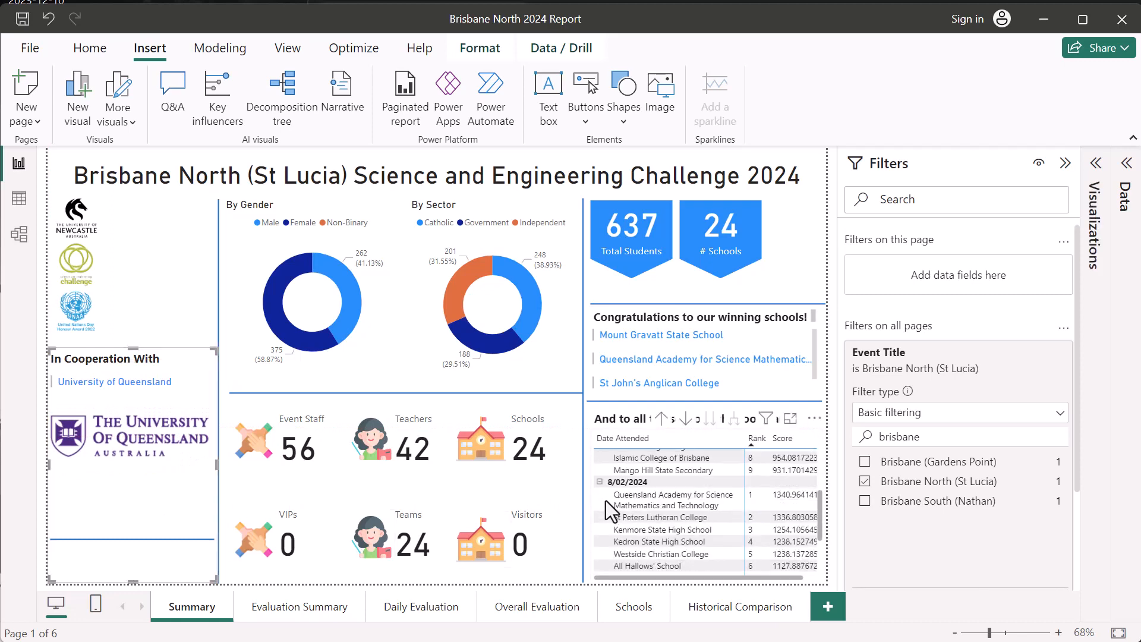
pyautogui.scroll(5, 606, 500)
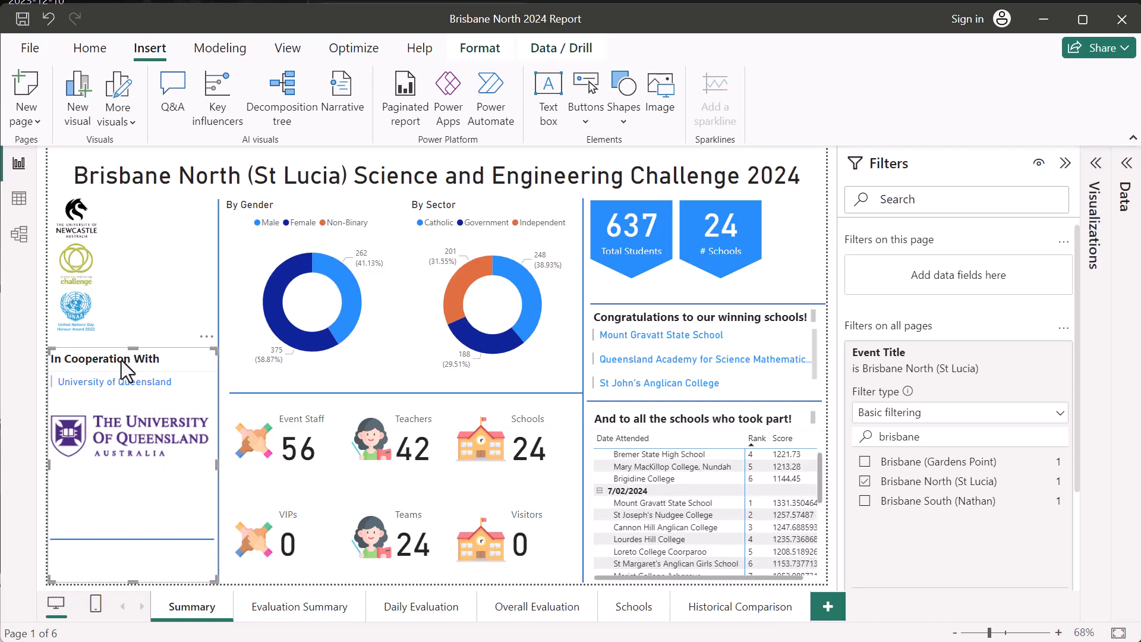
pyautogui.hotkey('ctrl', 'z')
pyautogui.click(169, 430)
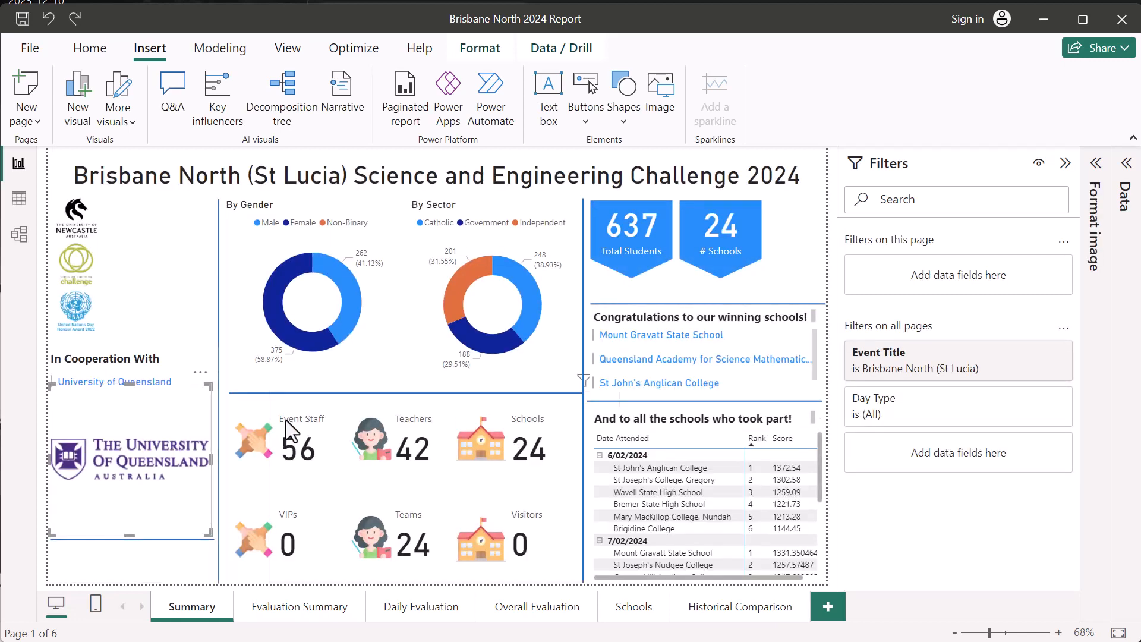
pyautogui.hotkey('ctrl', 'z')
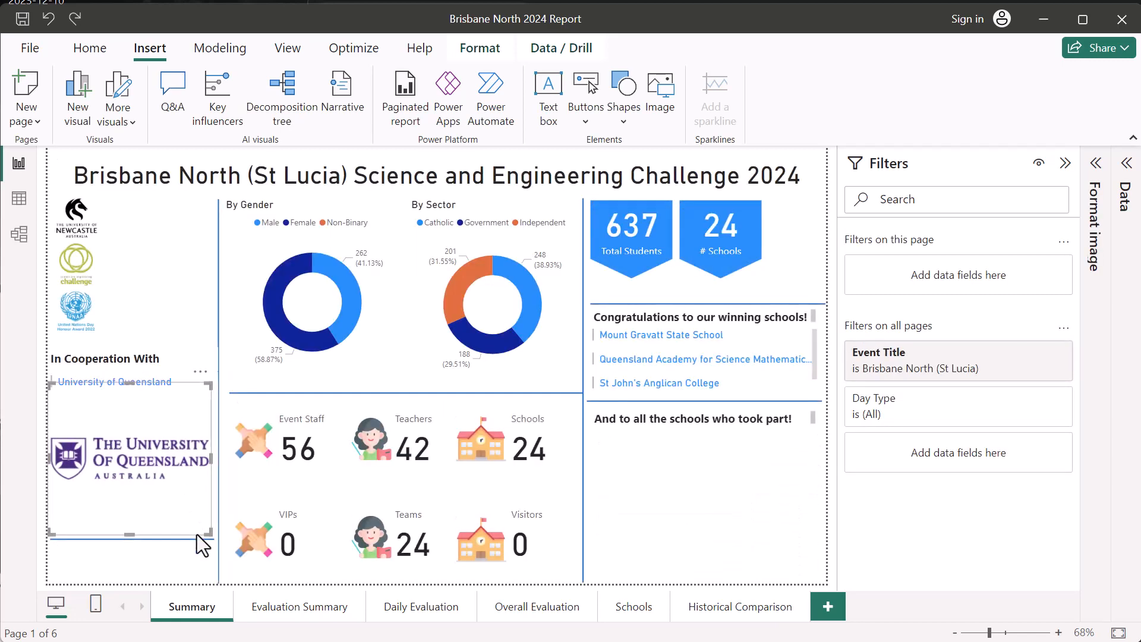
pyautogui.hotkey('ctrl', 'z')
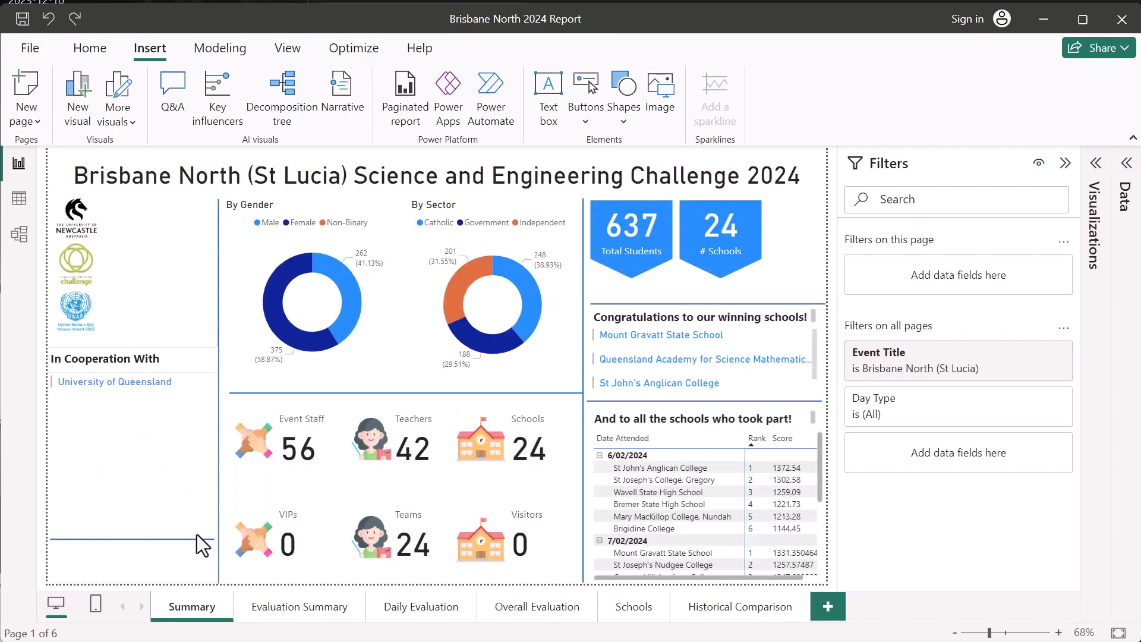
pyautogui.hotkey('ctrl', 'z')
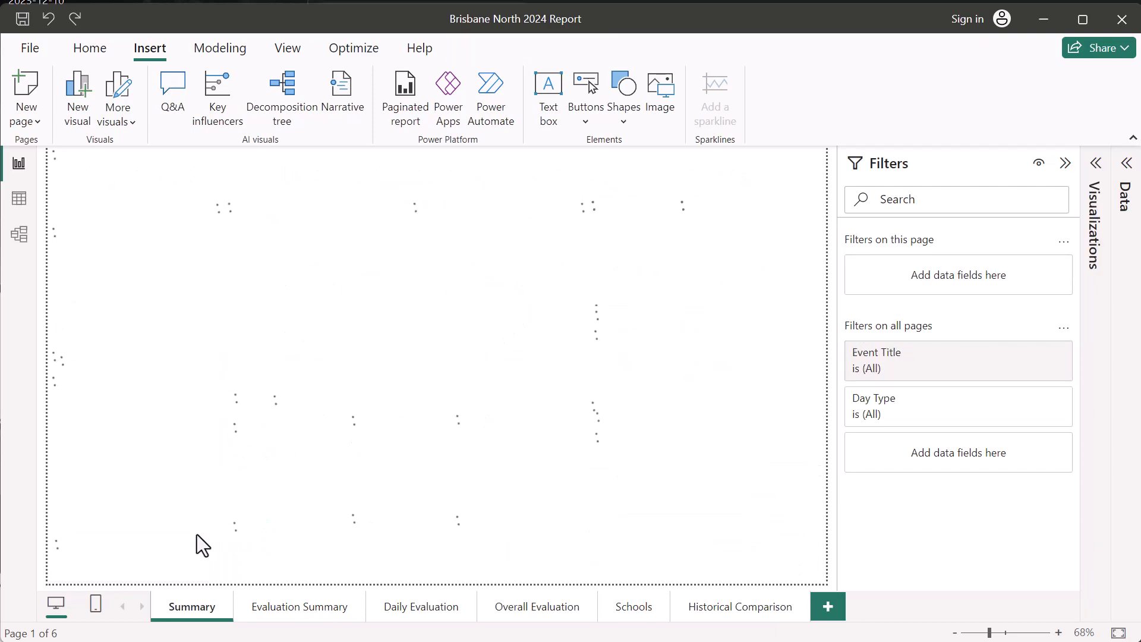
# - Shorten and raise the In Cooperation With section to clear the Year and Event Dates slicers, and shrink its sponsor list to one row
pyautogui.click(124, 564)
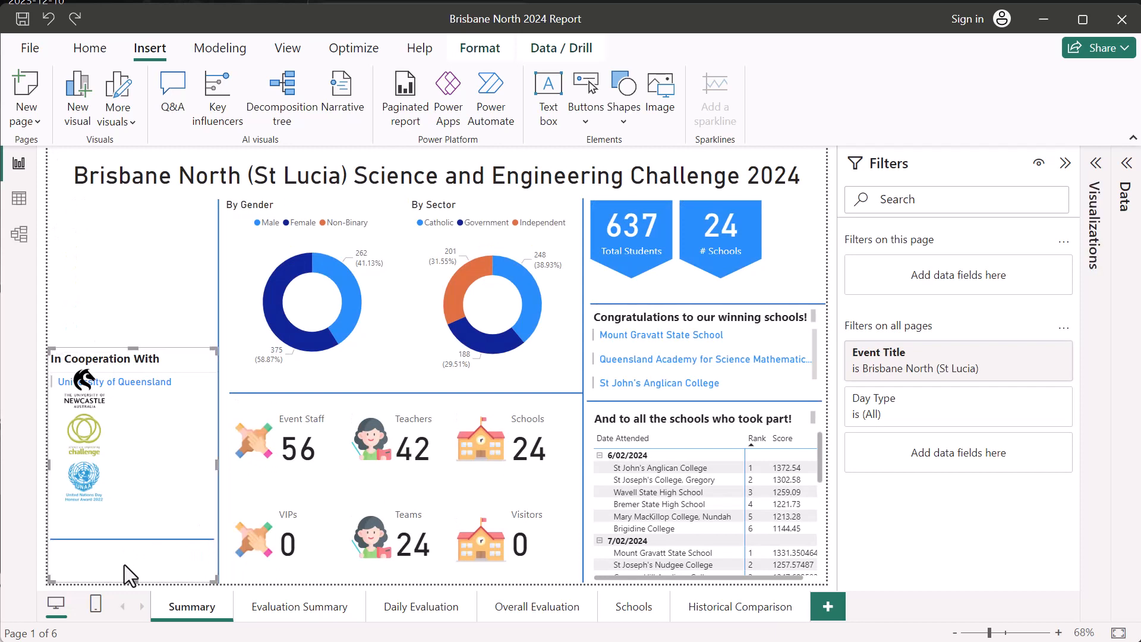
pyautogui.moveTo(127, 585); pyautogui.dragTo(128, 534)
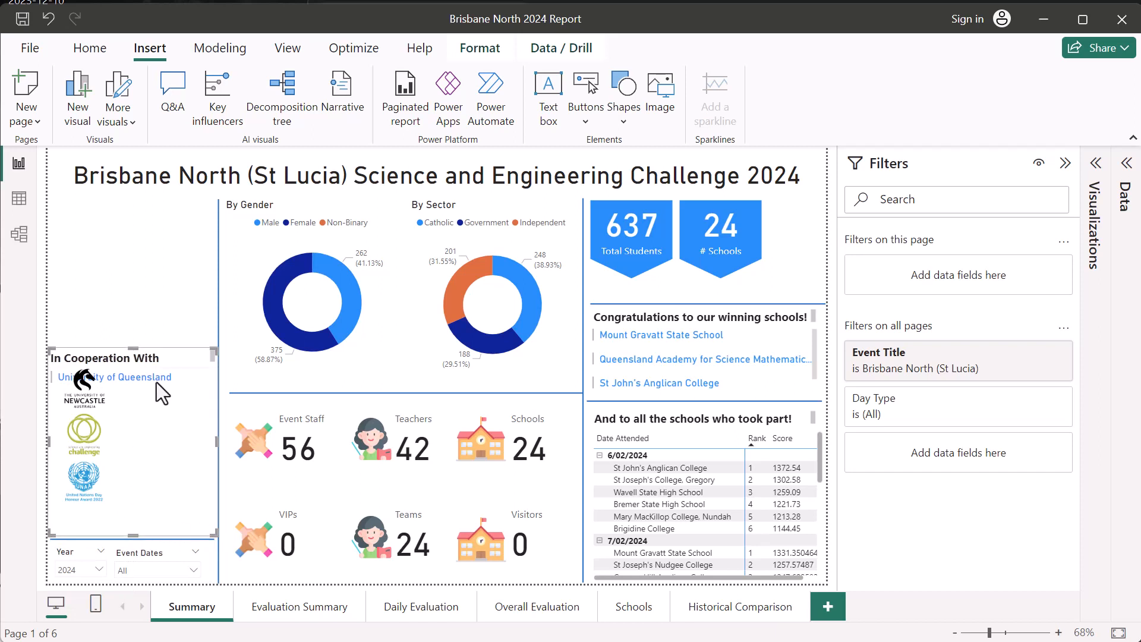
pyautogui.moveTo(153, 350); pyautogui.dragTo(137, 316)
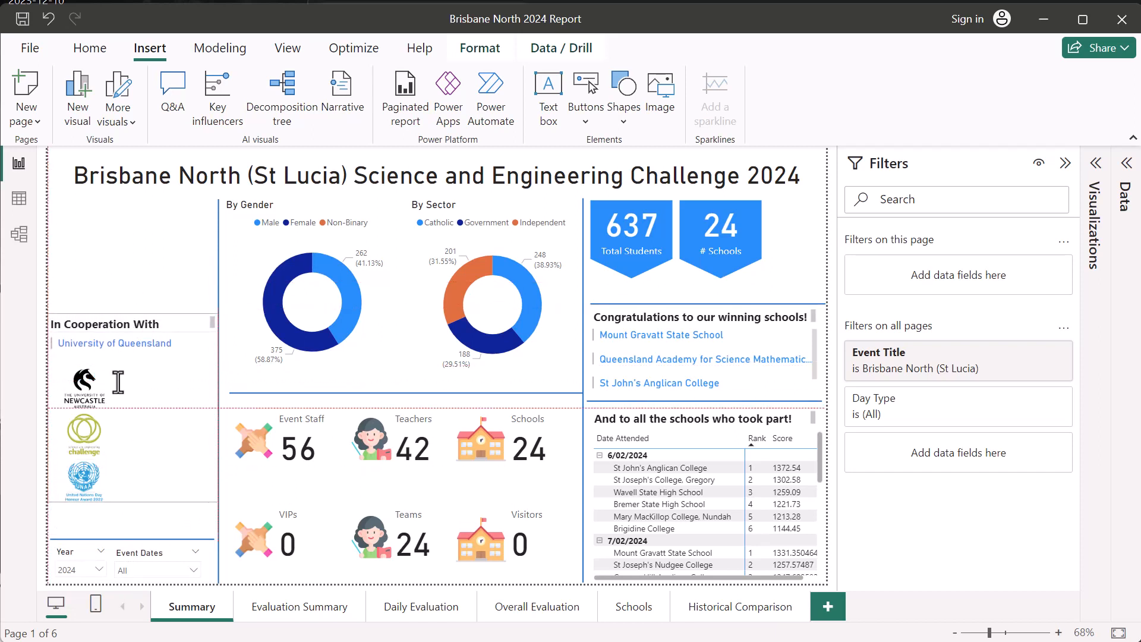
pyautogui.click(136, 503)
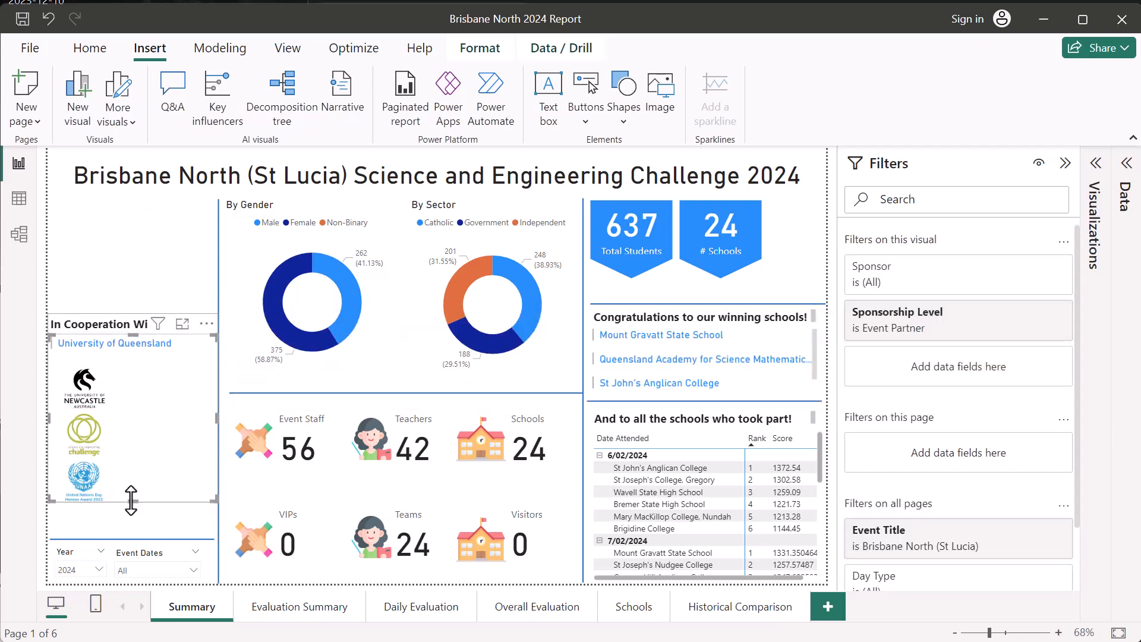
pyautogui.moveTo(131, 501); pyautogui.dragTo(123, 359)
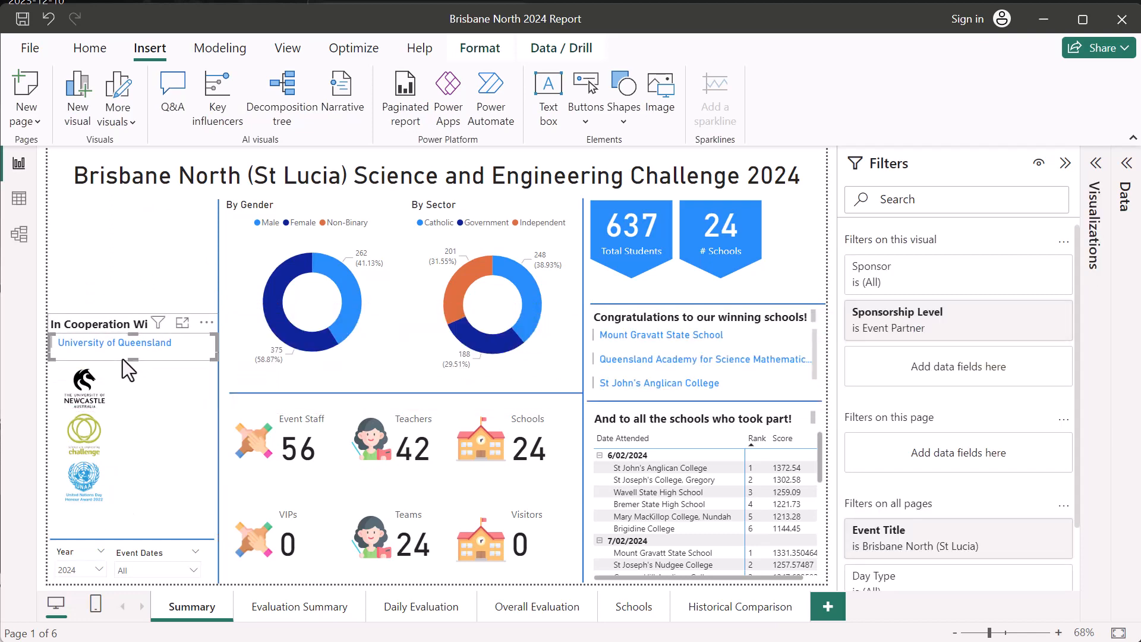
pyautogui.click(182, 369)
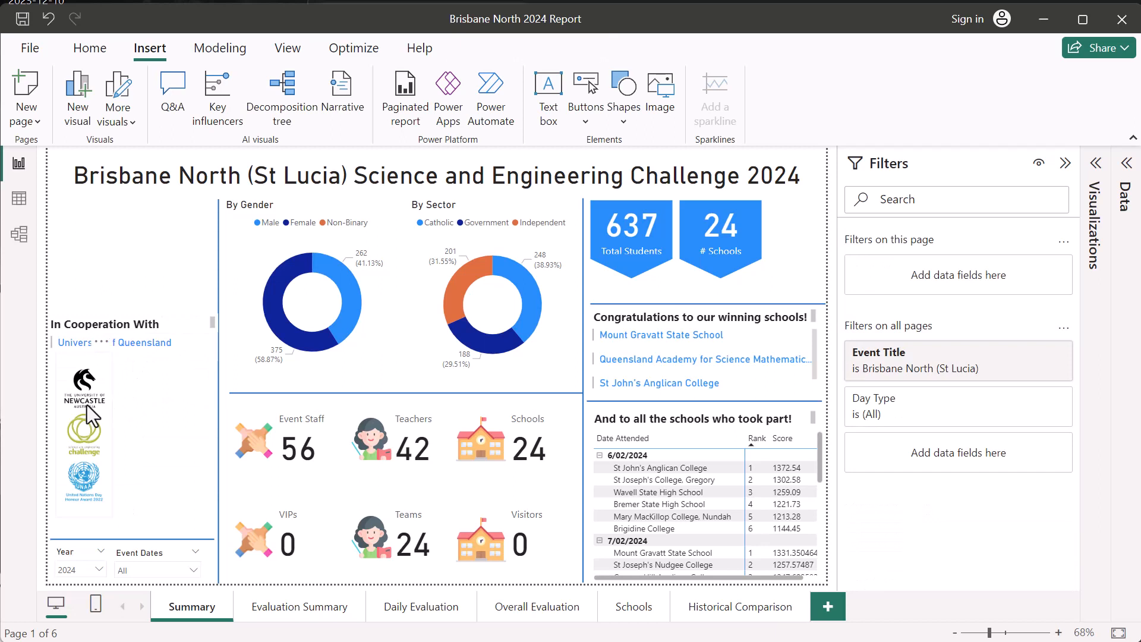
# - Move the sponsor logo strip to just below the report title and place the In Cooperation With section beneath it
pyautogui.moveTo(99, 418); pyautogui.dragTo(90, 241)
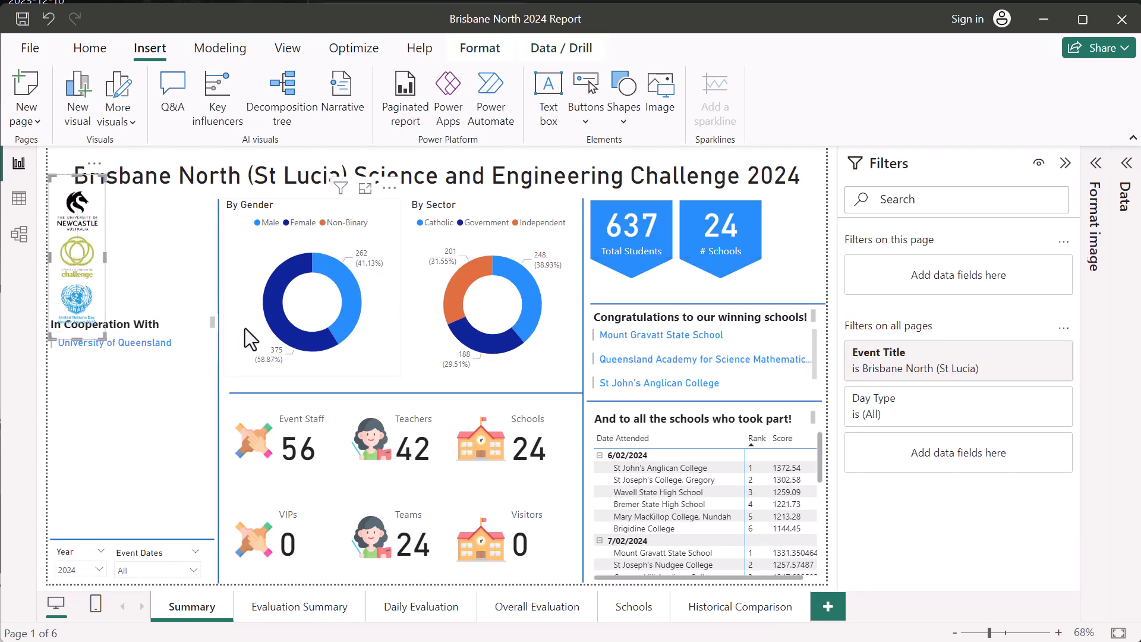
pyautogui.moveTo(145, 340); pyautogui.dragTo(135, 405)
pyautogui.click(203, 300)
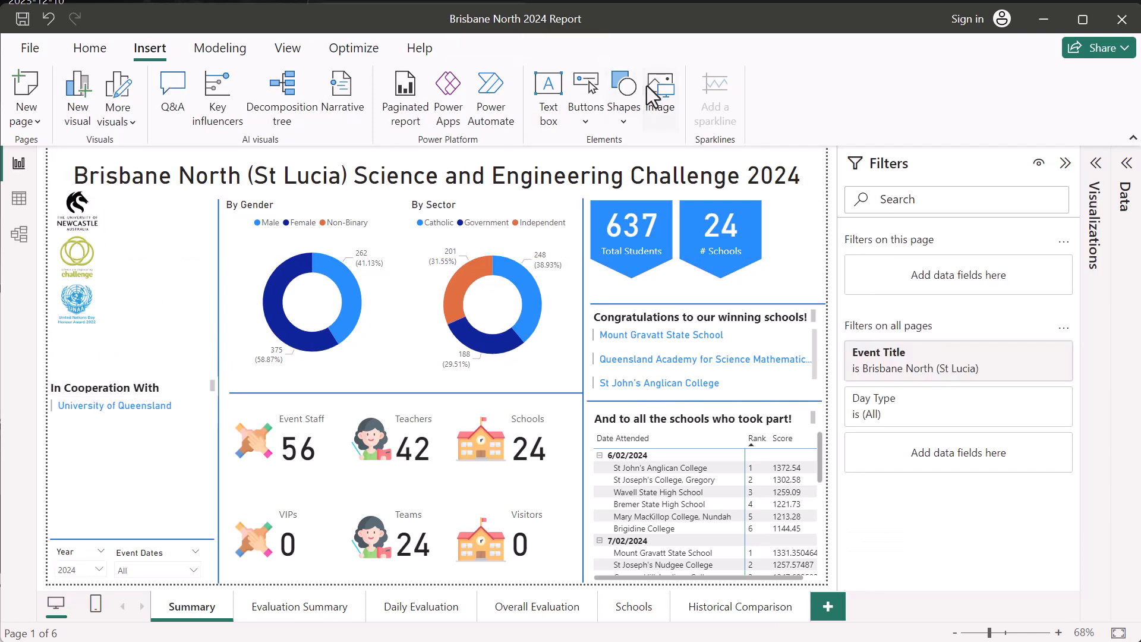
# - Insert the Asset 1 image from the UQ folder onto the Summary page again
pyautogui.click(660, 95)
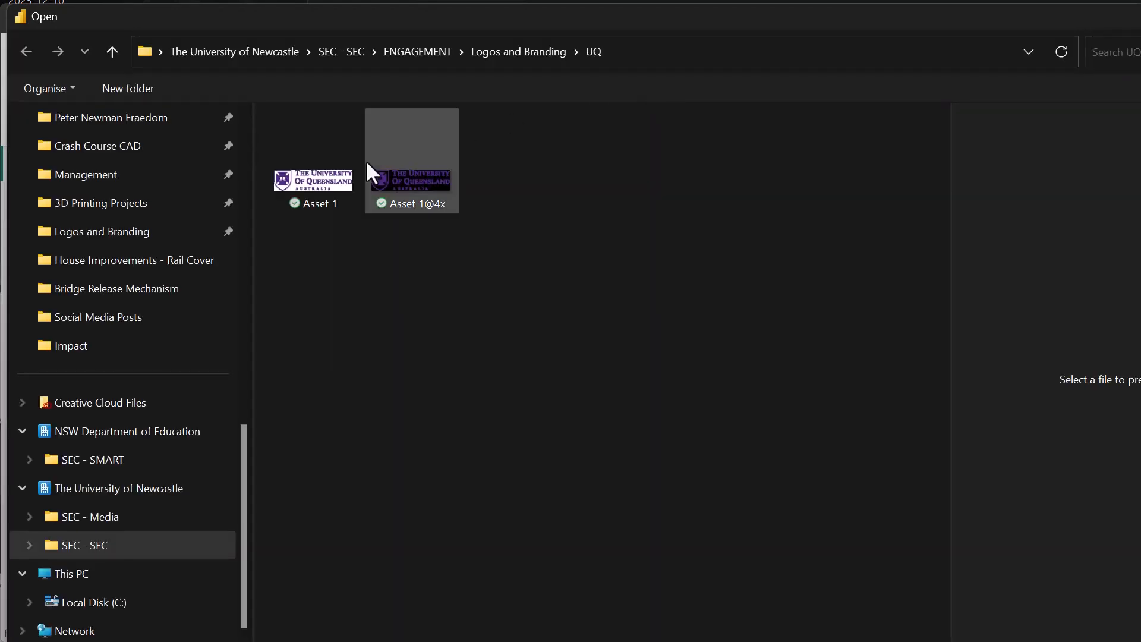
pyautogui.click(323, 182)
pyautogui.press('Return')
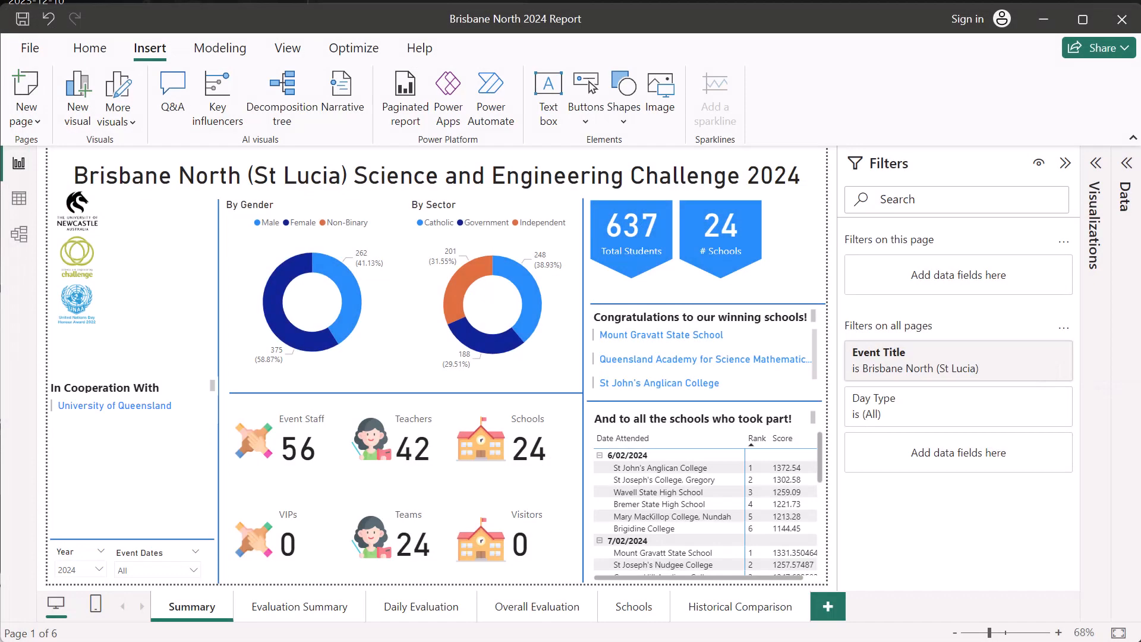
# - Shrink the University of Queensland logo to the width of the sponsor logo strip and place it directly below the United Nations logo
pyautogui.moveTo(131, 439); pyautogui.dragTo(100, 352)
pyautogui.moveTo(137, 443); pyautogui.dragTo(112, 419)
pyautogui.moveTo(98, 321); pyautogui.dragTo(90, 346)
pyautogui.click(146, 352)
pyautogui.click(103, 353)
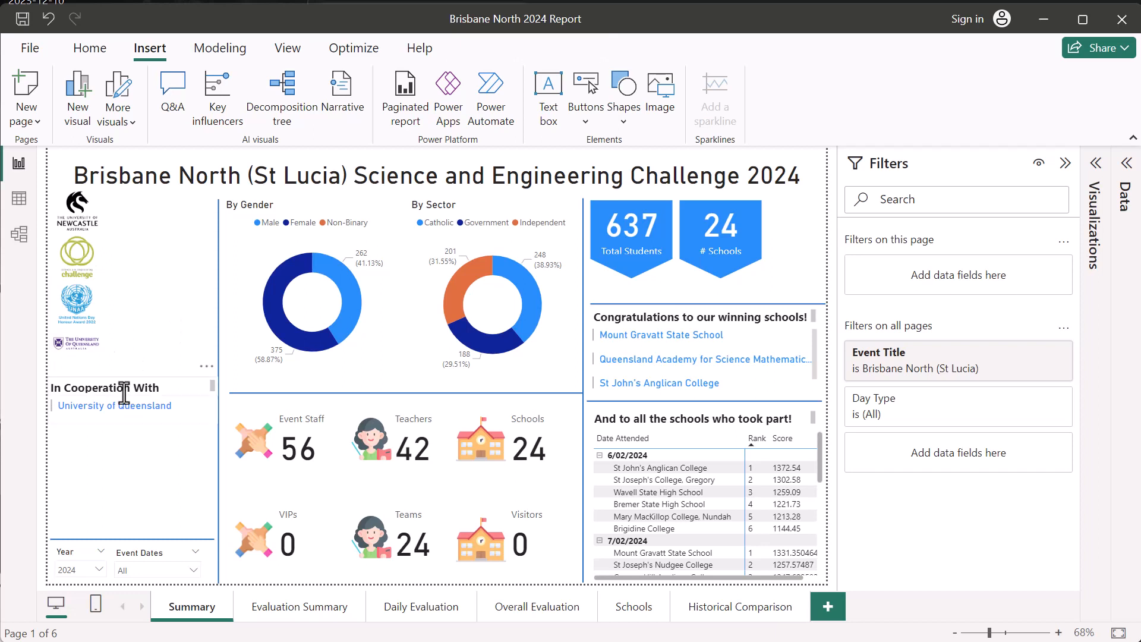
# - Move the In Cooperation With section up directly beneath the University of Queensland logo and lower its sponsor list slightly below the heading
pyautogui.click(161, 382)
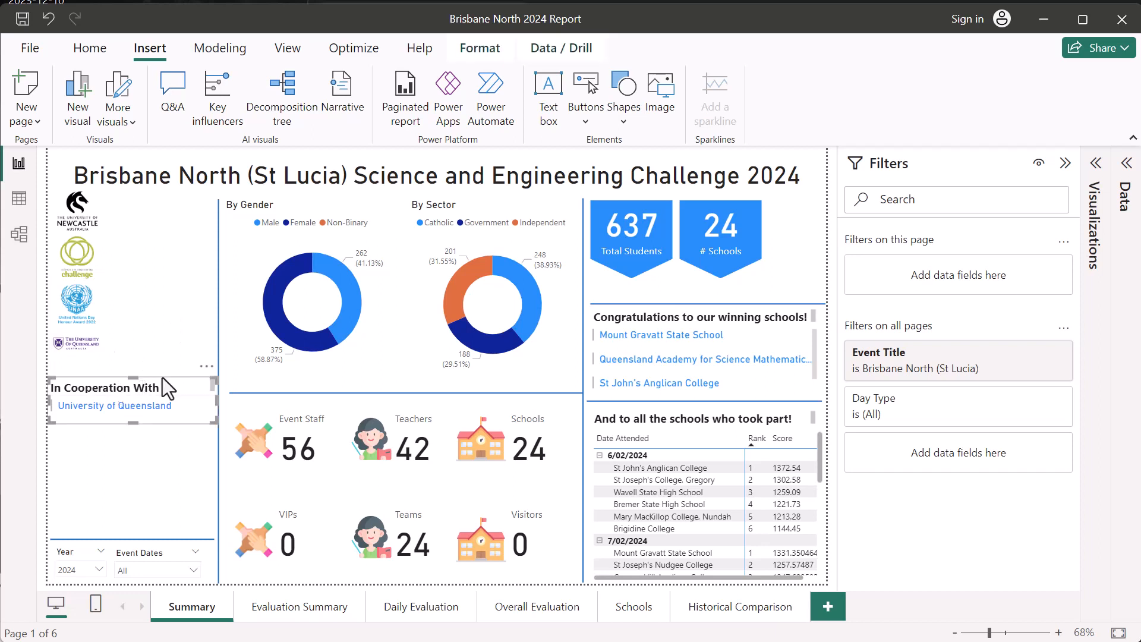
pyautogui.moveTo(162, 378); pyautogui.dragTo(153, 354)
pyautogui.click(154, 485)
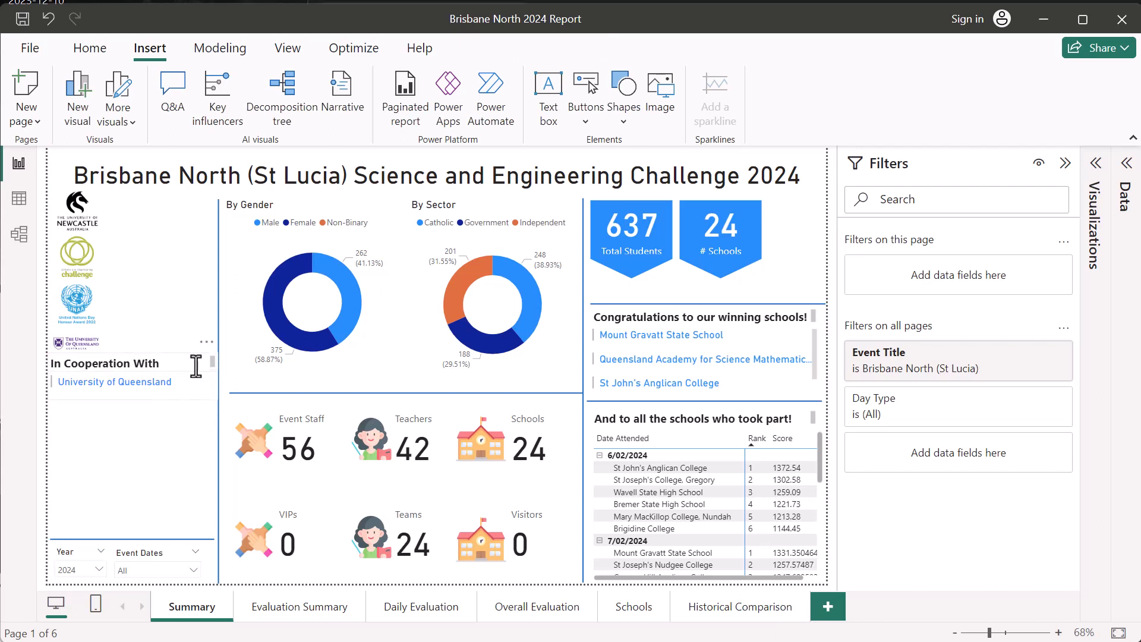
pyautogui.click(189, 392)
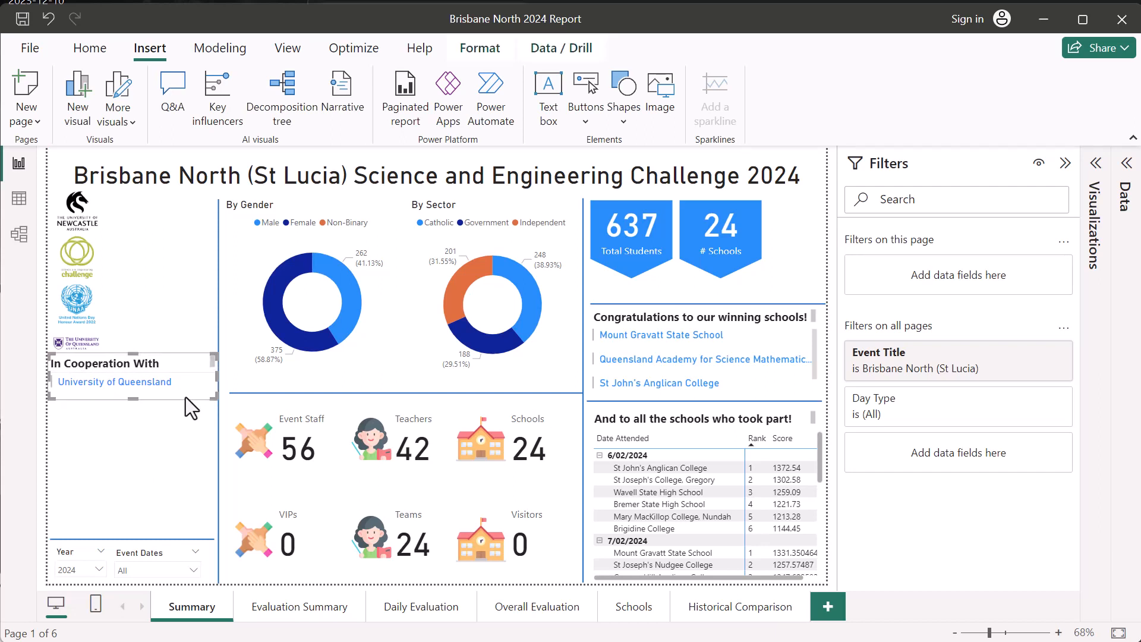
pyautogui.moveTo(132, 400); pyautogui.dragTo(153, 408)
pyautogui.click(143, 481)
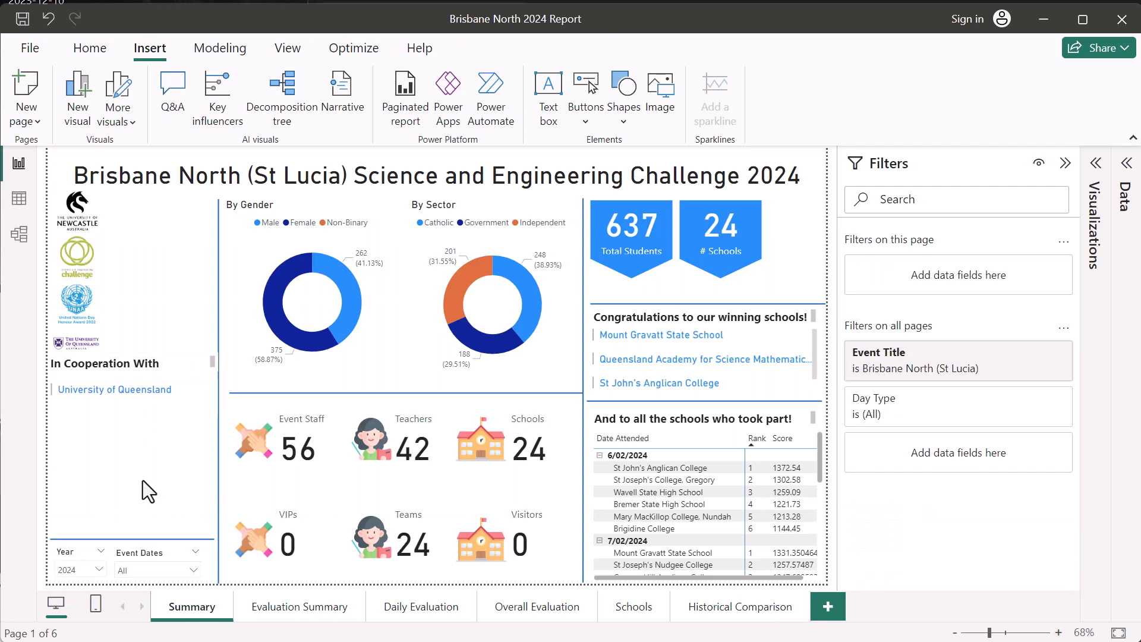
pyautogui.click(78, 233)
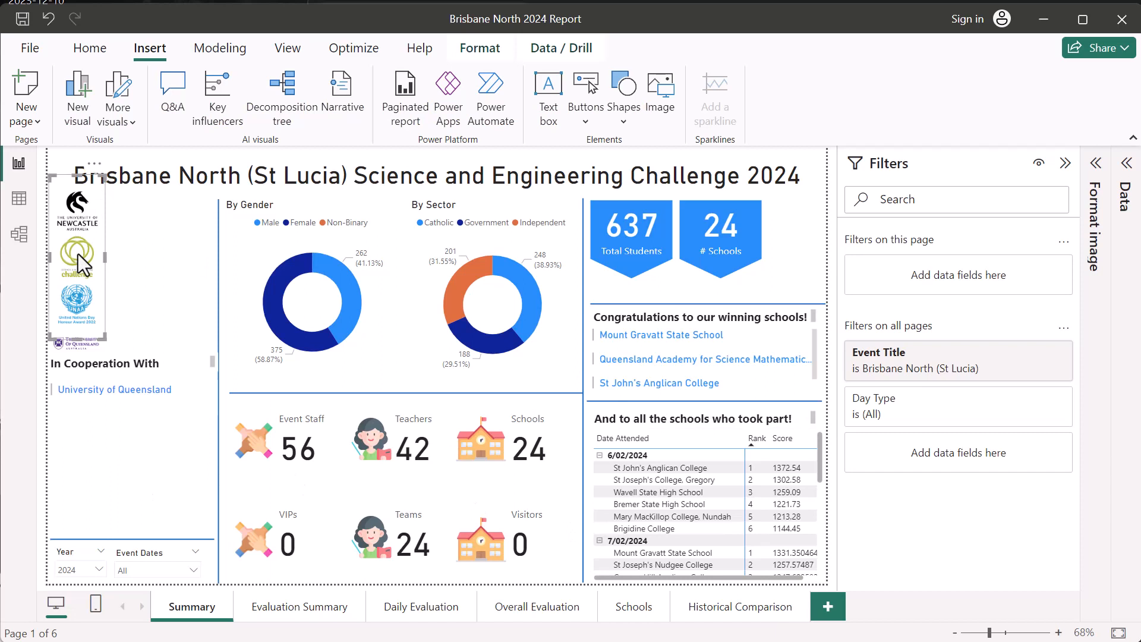
pyautogui.click(153, 274)
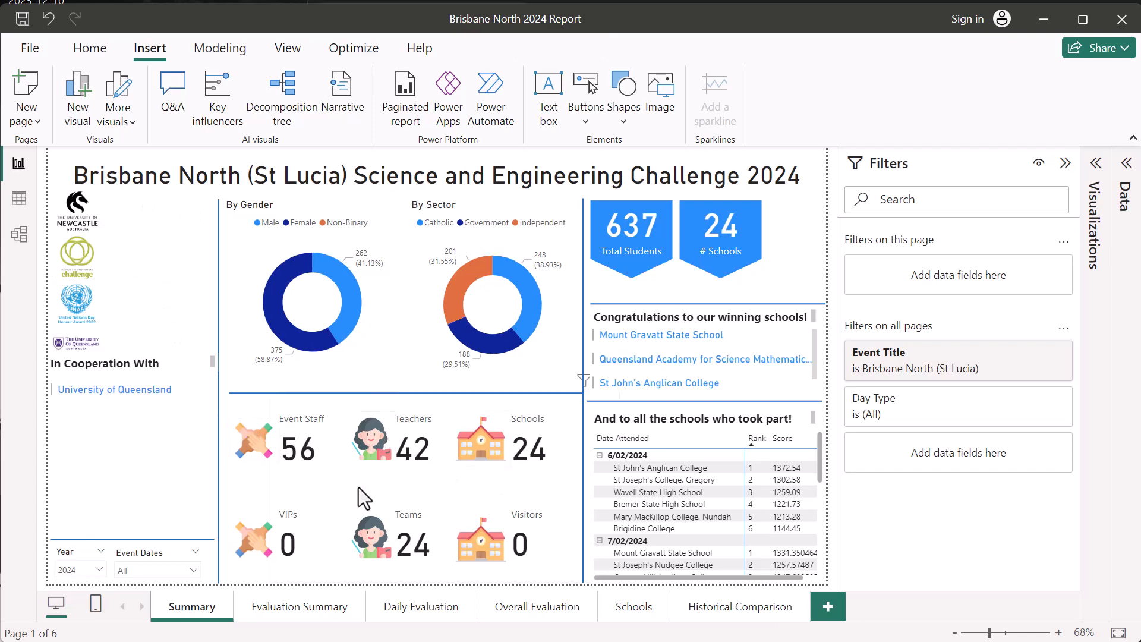
# - Review the scores, comments and evaluation items on the Evaluation Summary, Daily Evaluation and Overall Evaluation pages
pyautogui.click(316, 615)
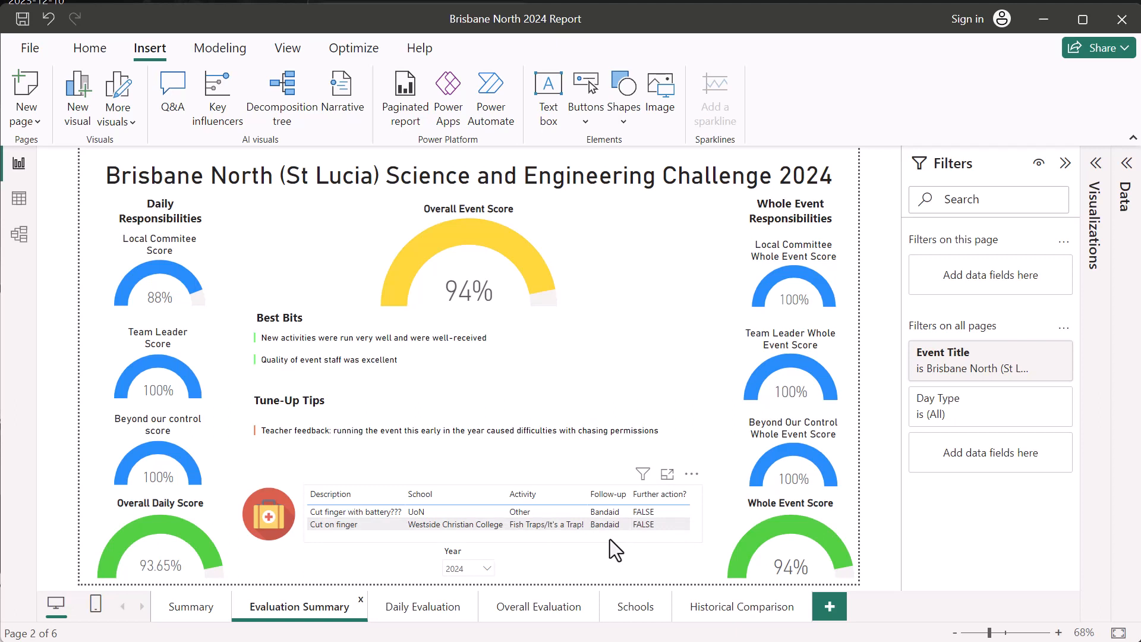
pyautogui.click(399, 421)
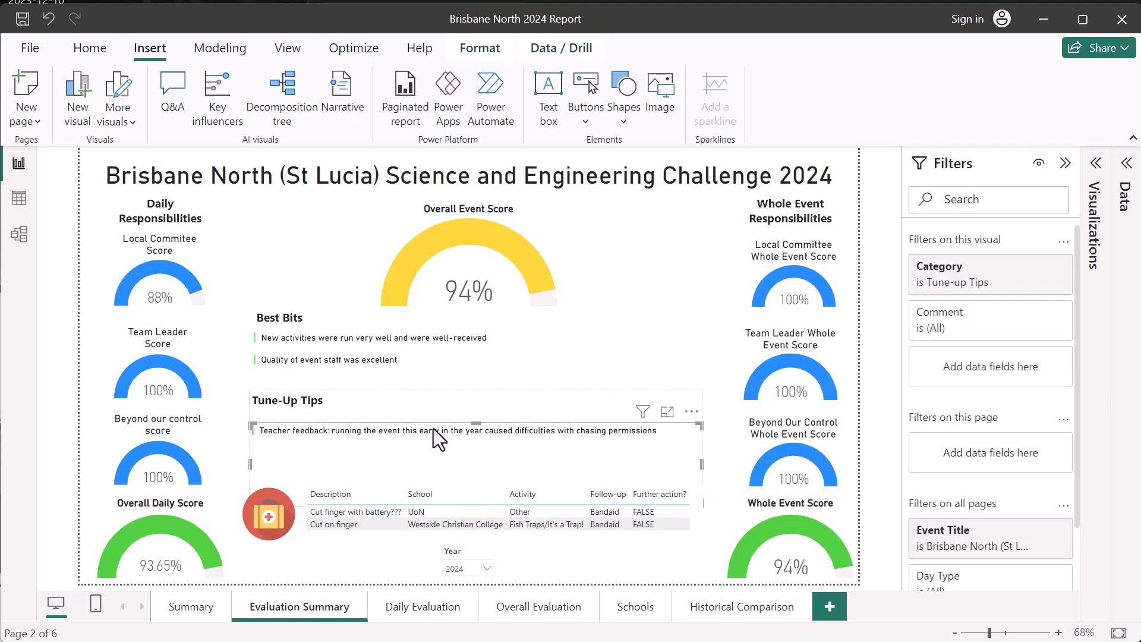
pyautogui.click(643, 276)
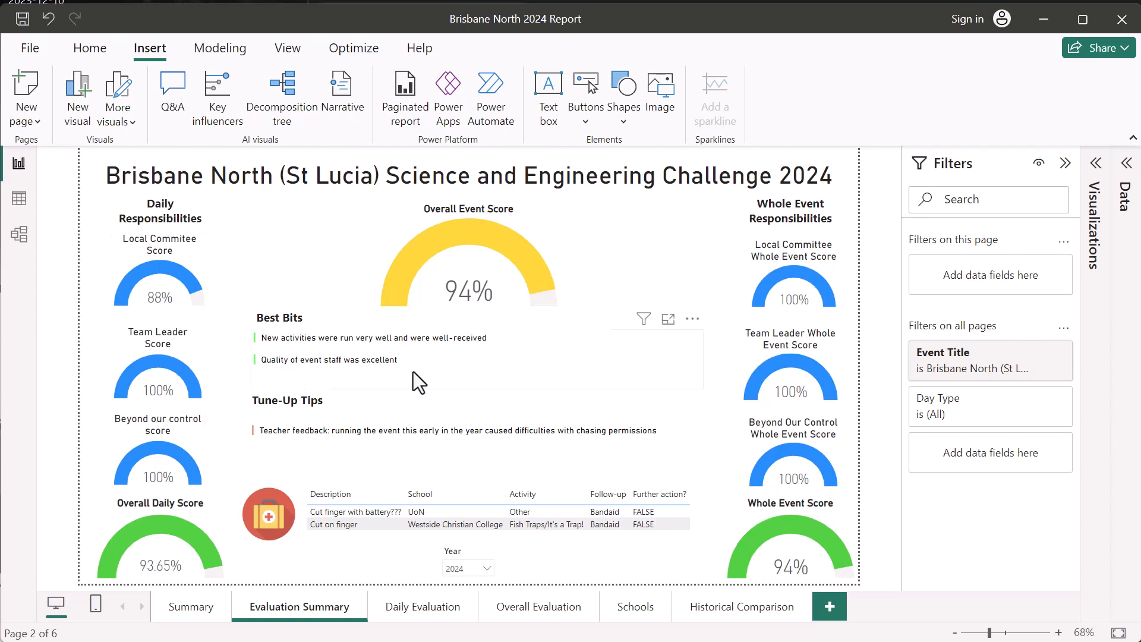
pyautogui.click(423, 607)
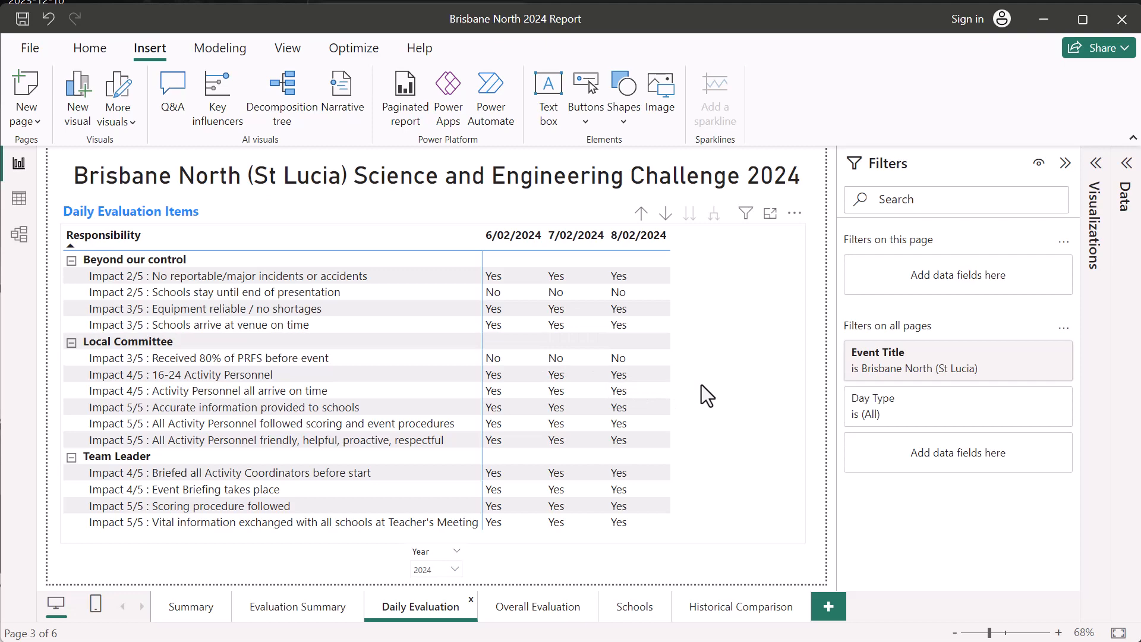
pyautogui.click(539, 607)
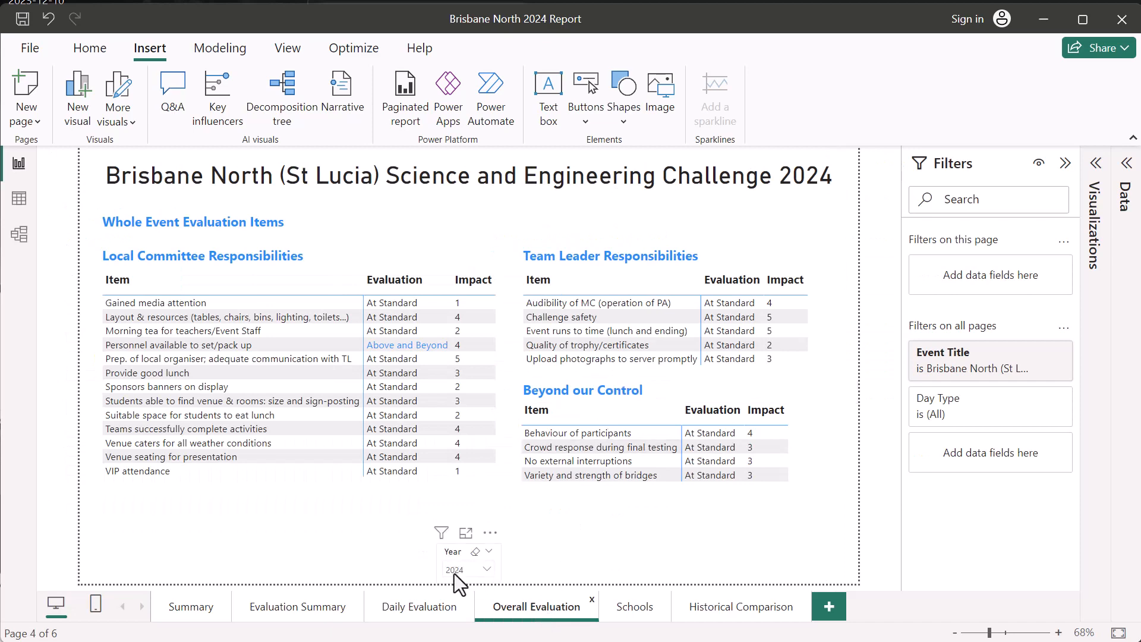
pyautogui.click(418, 609)
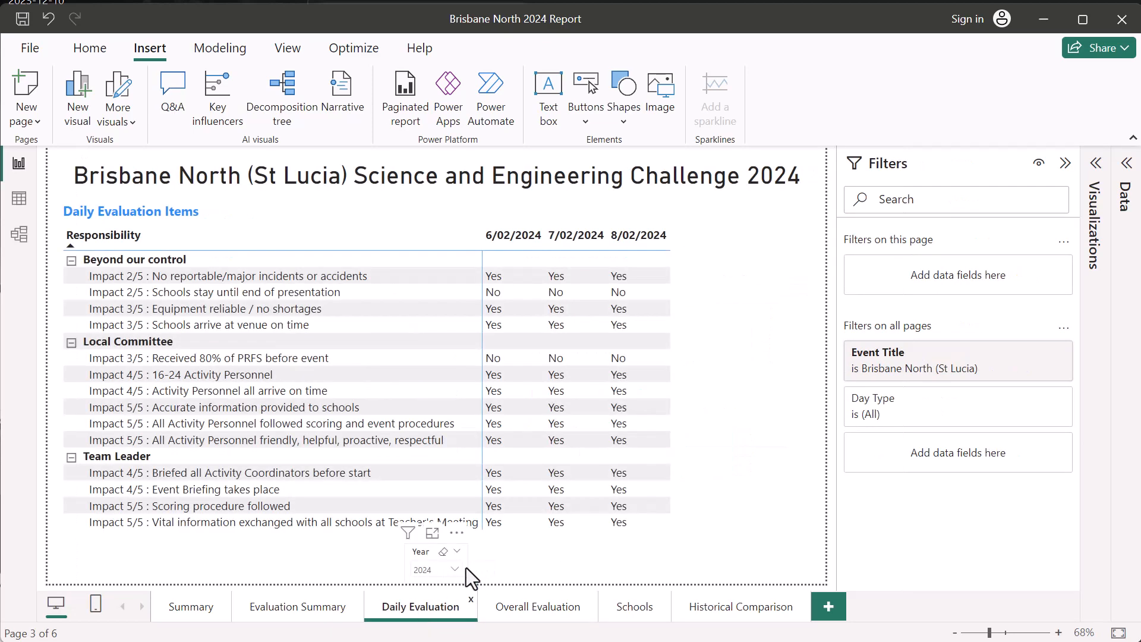
pyautogui.click(545, 609)
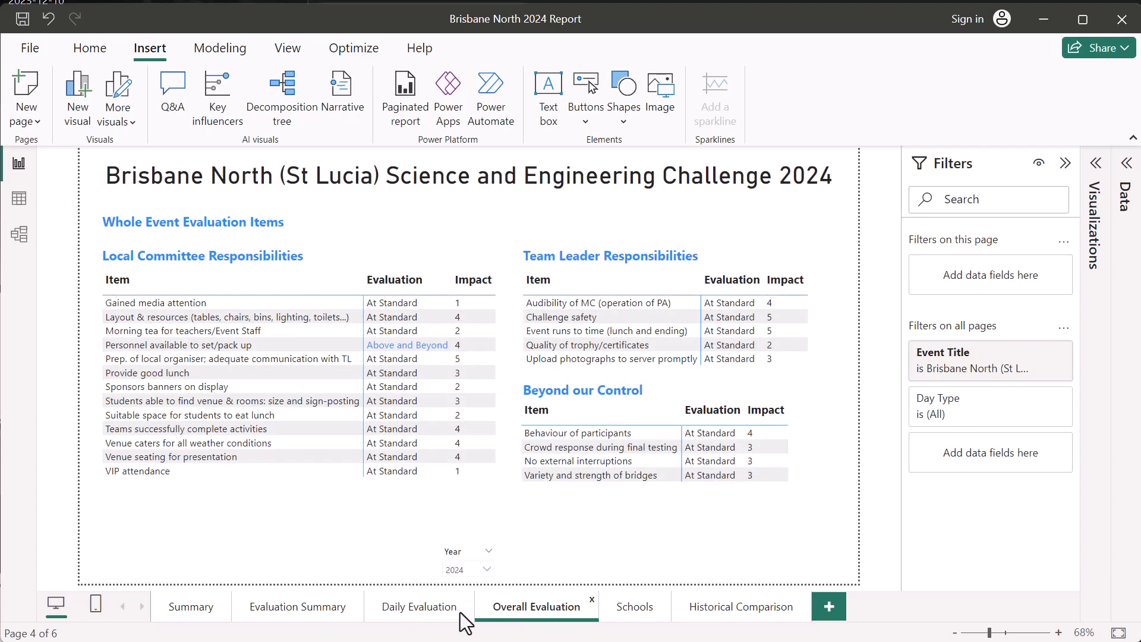
# - Open the Schools page and sign in with the account e-mail address to enable its Azure Maps visual
pyautogui.click(635, 613)
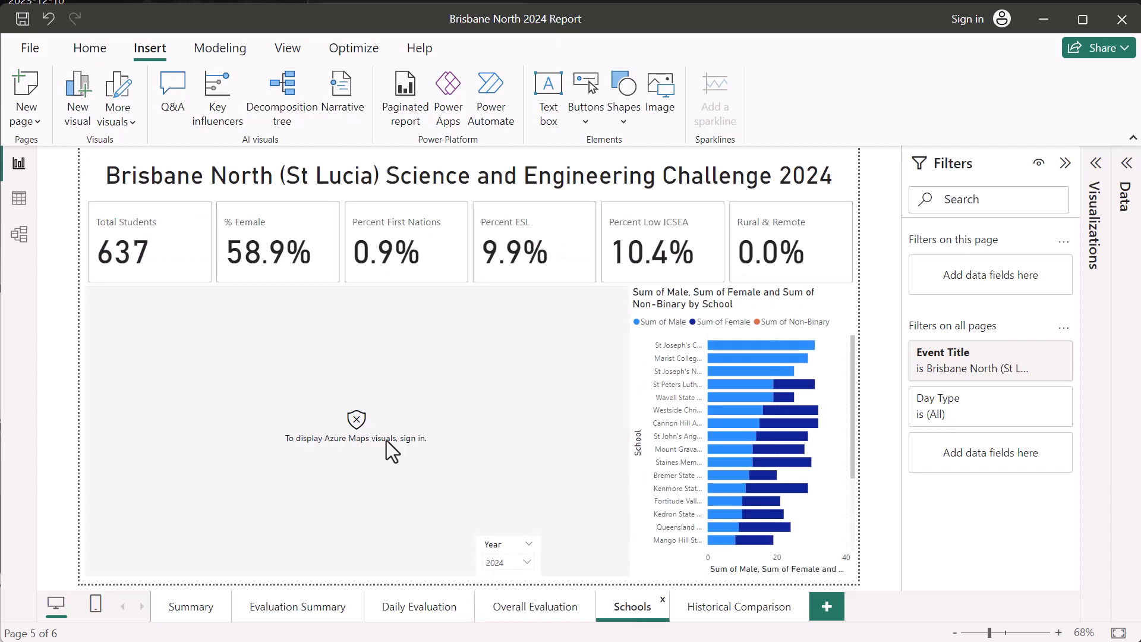
pyautogui.click(968, 19)
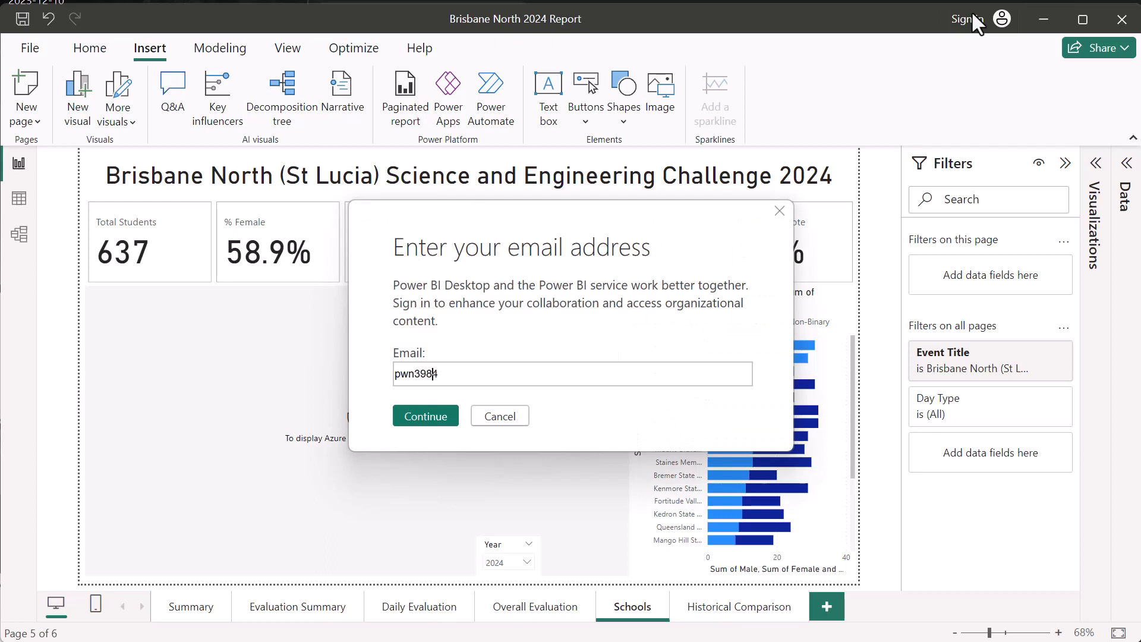
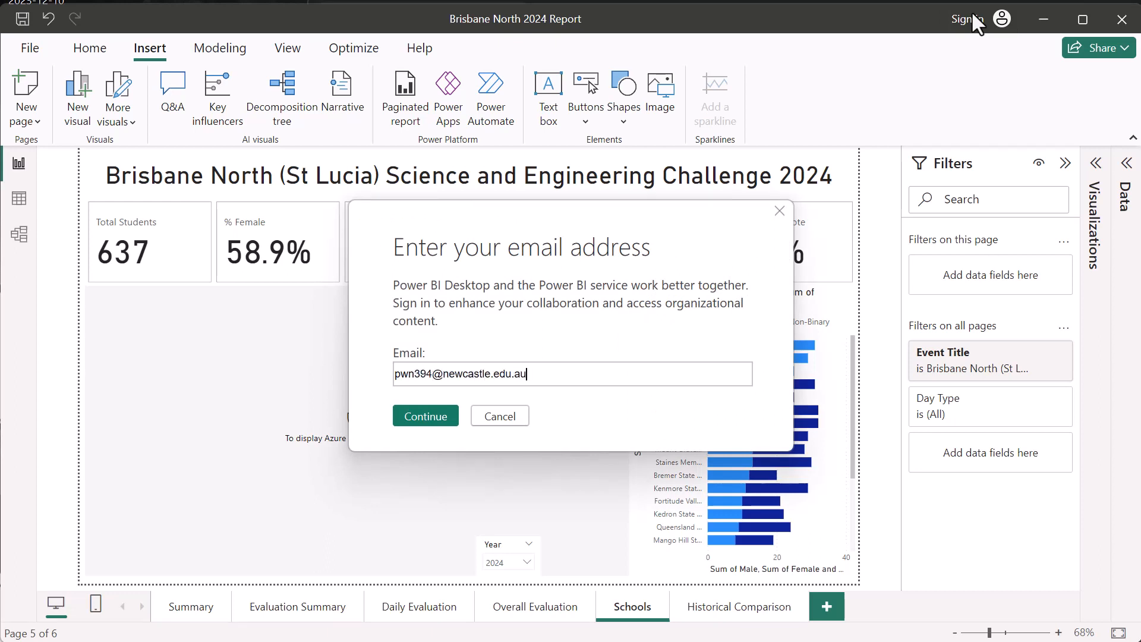
pyautogui.press('Return')
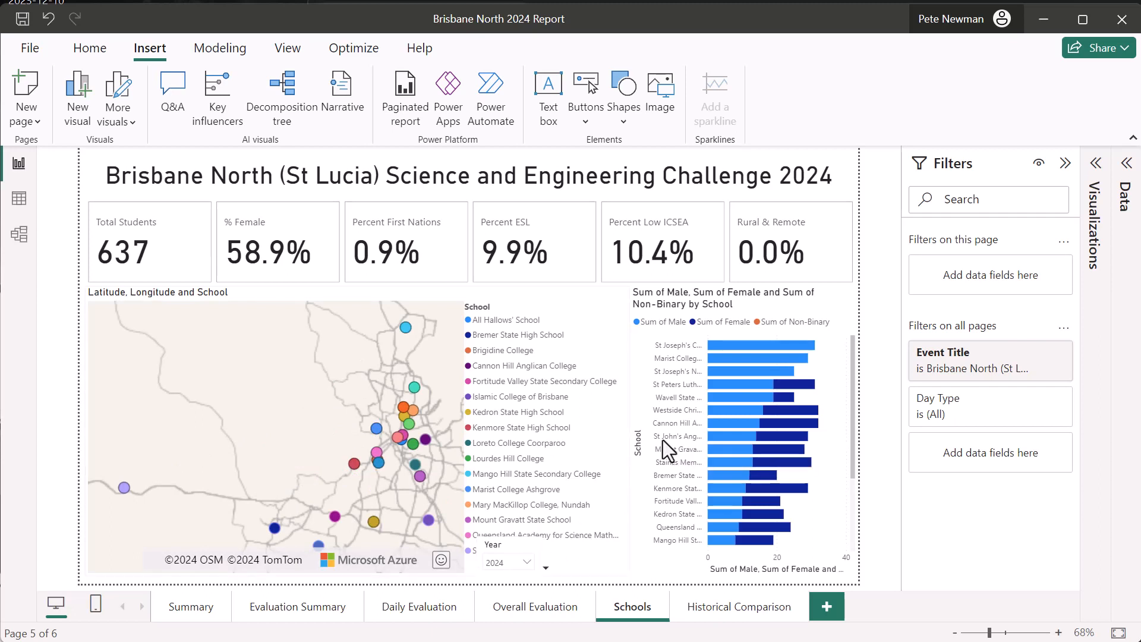
# - Open the Historical Comparison page to review the event's student and school figures across the years
pyautogui.click(711, 607)
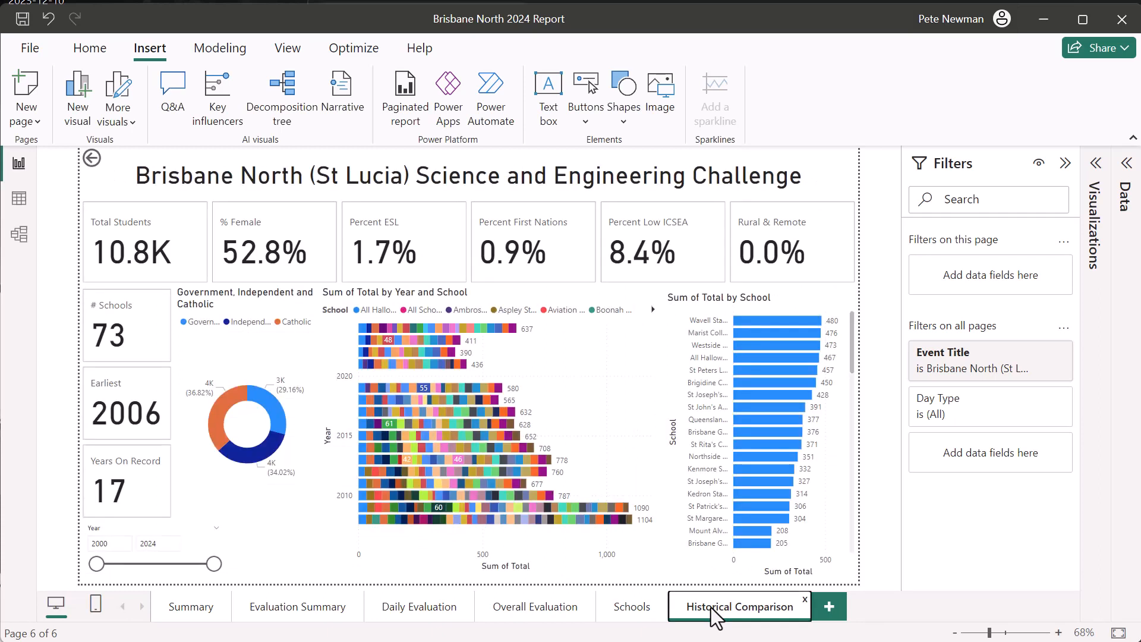
# - Return to the Summary page and shift the In Cooperation With heading and its sponsor list slightly down, below the University of Queensland logo
pyautogui.click(143, 486)
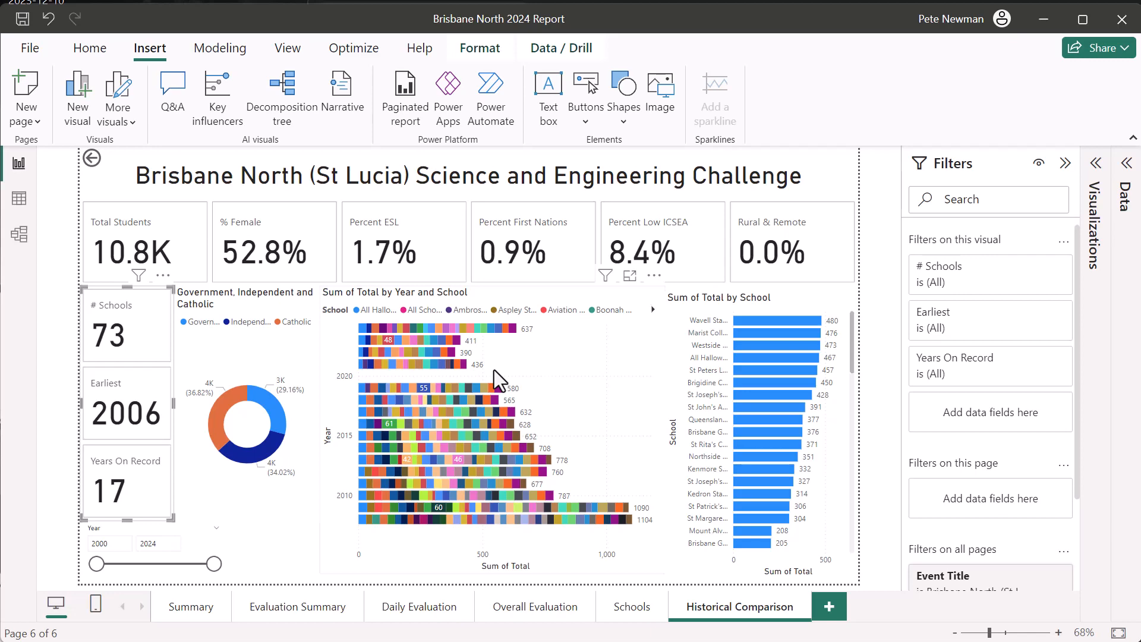
pyautogui.click(184, 607)
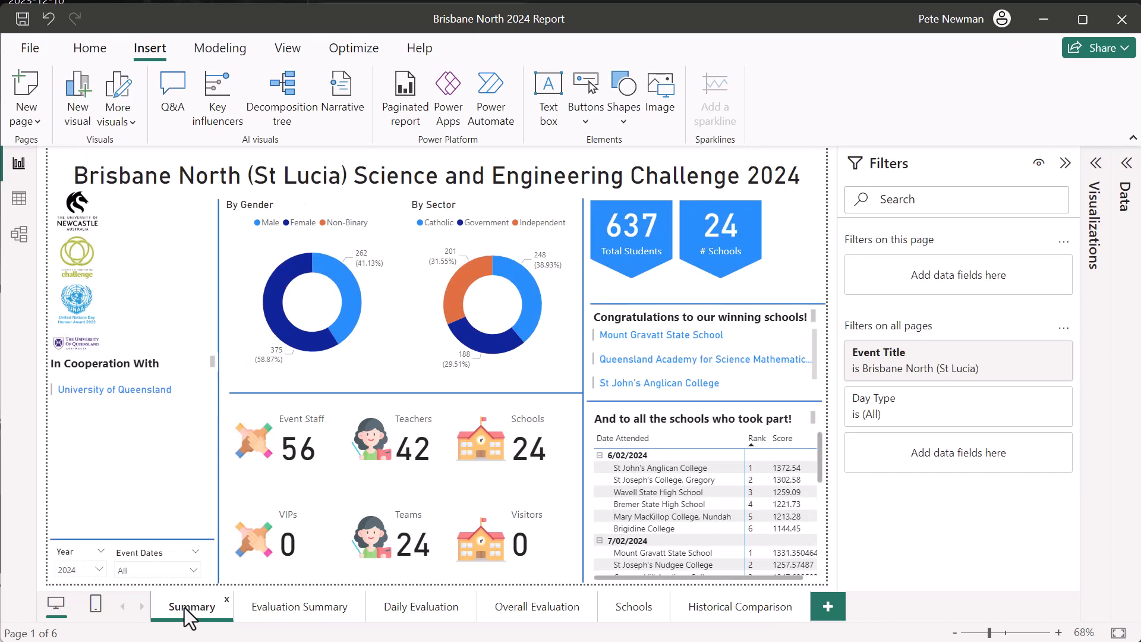
pyautogui.click(135, 419)
pyautogui.click(180, 355)
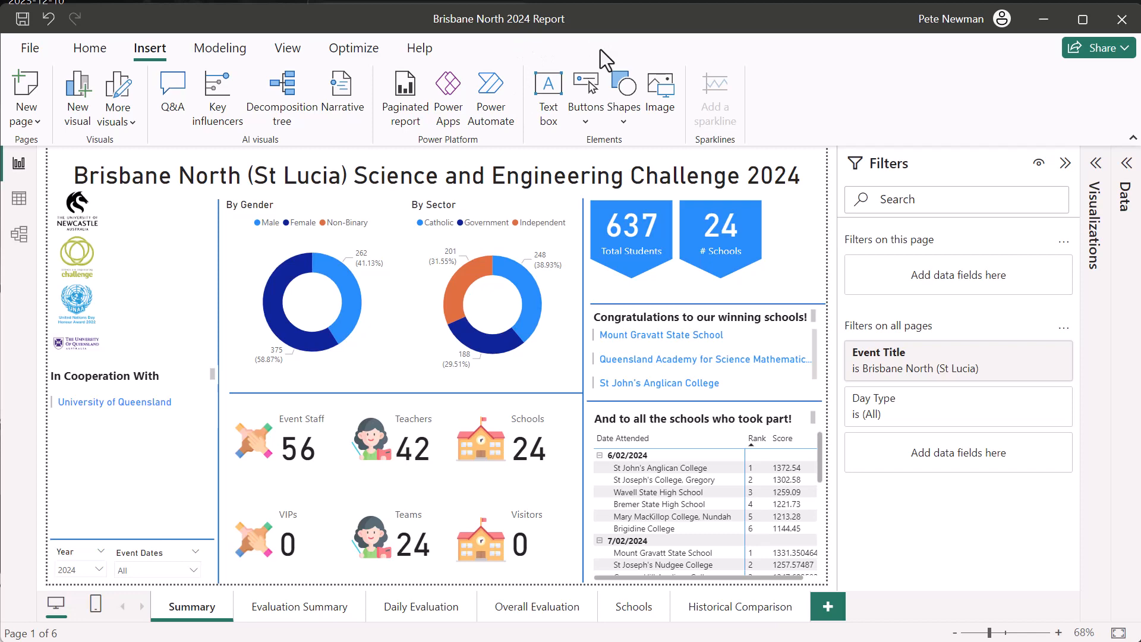
# - In File Explorer, locate the Brisbane North 2024 Report file in QLD > Brisbane North (UQ) > 2024 > Post-Event Docs, and return to Power BI
pyautogui.hotkey('alt', 'Tab')
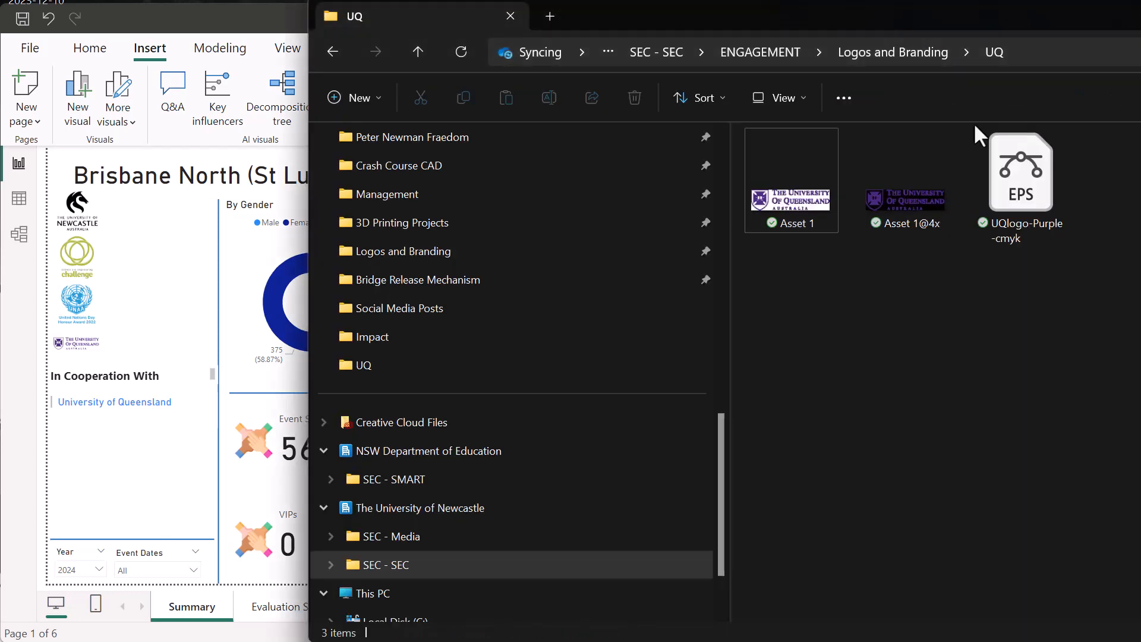
pyautogui.moveTo(956, 29); pyautogui.dragTo(795, 46)
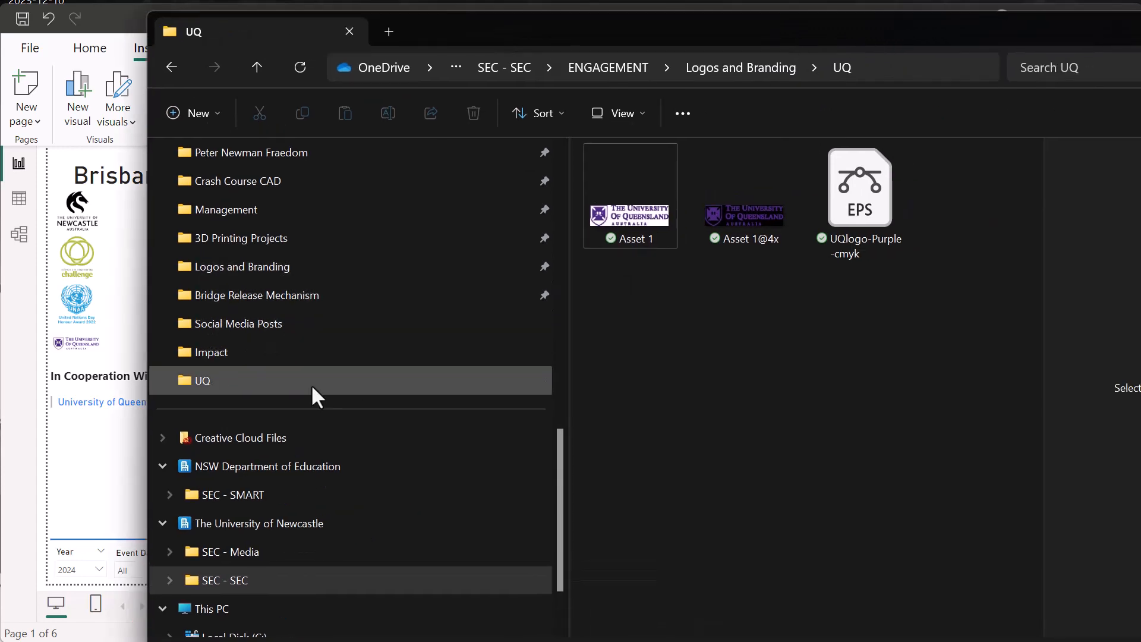
pyautogui.scroll(2, 312, 386)
pyautogui.click(238, 210)
pyautogui.doubleClick(661, 397)
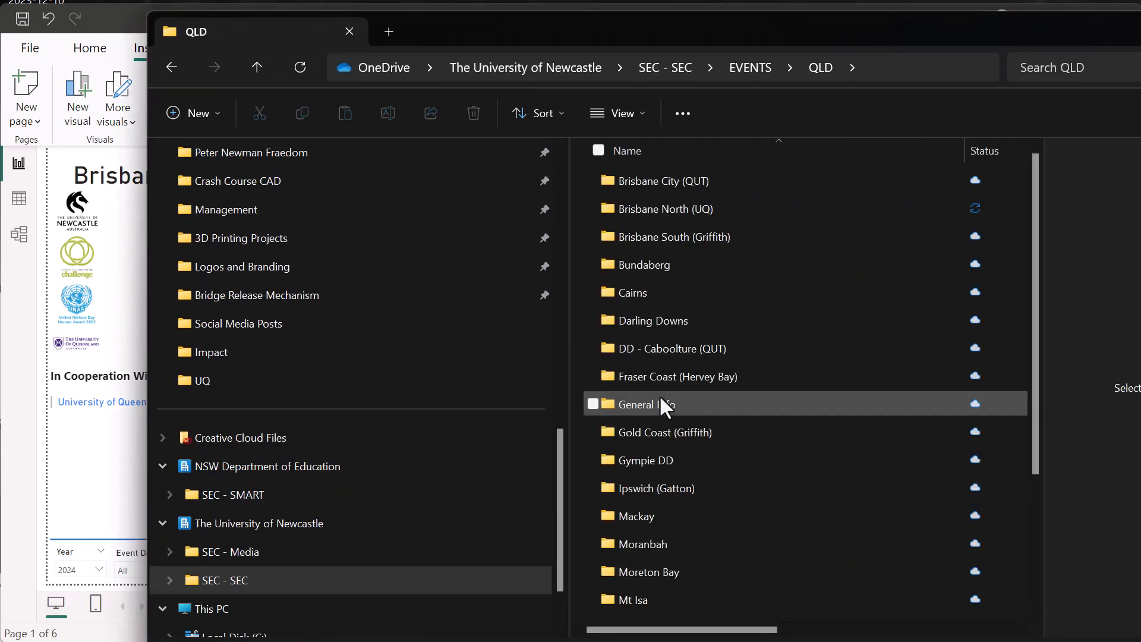
pyautogui.doubleClick(674, 210)
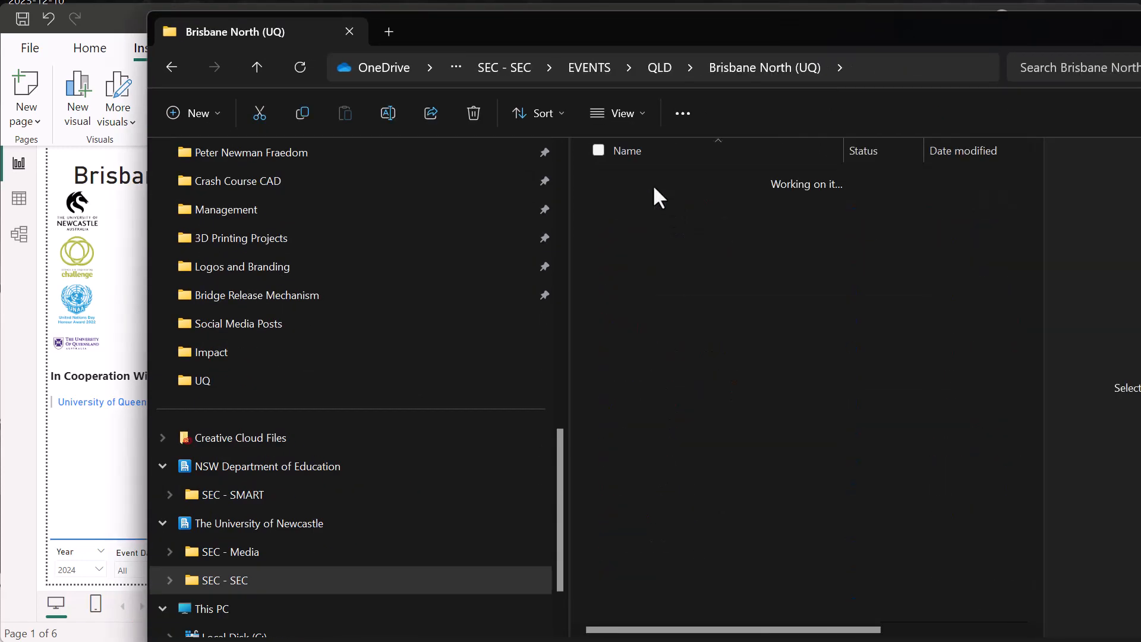
pyautogui.click(654, 206)
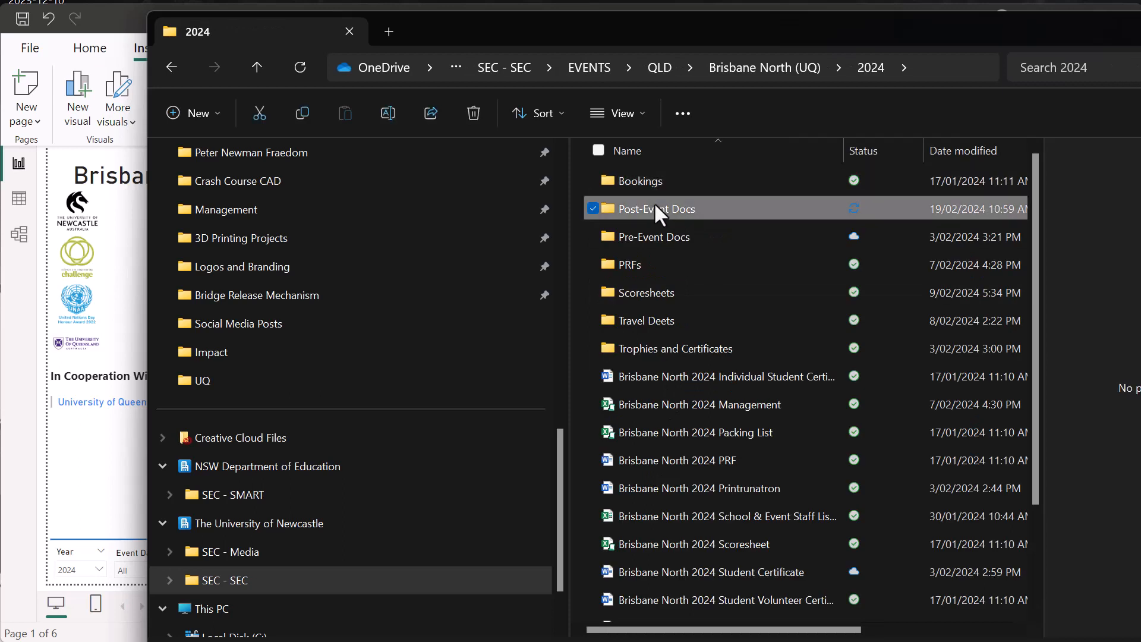
pyautogui.doubleClick(656, 206)
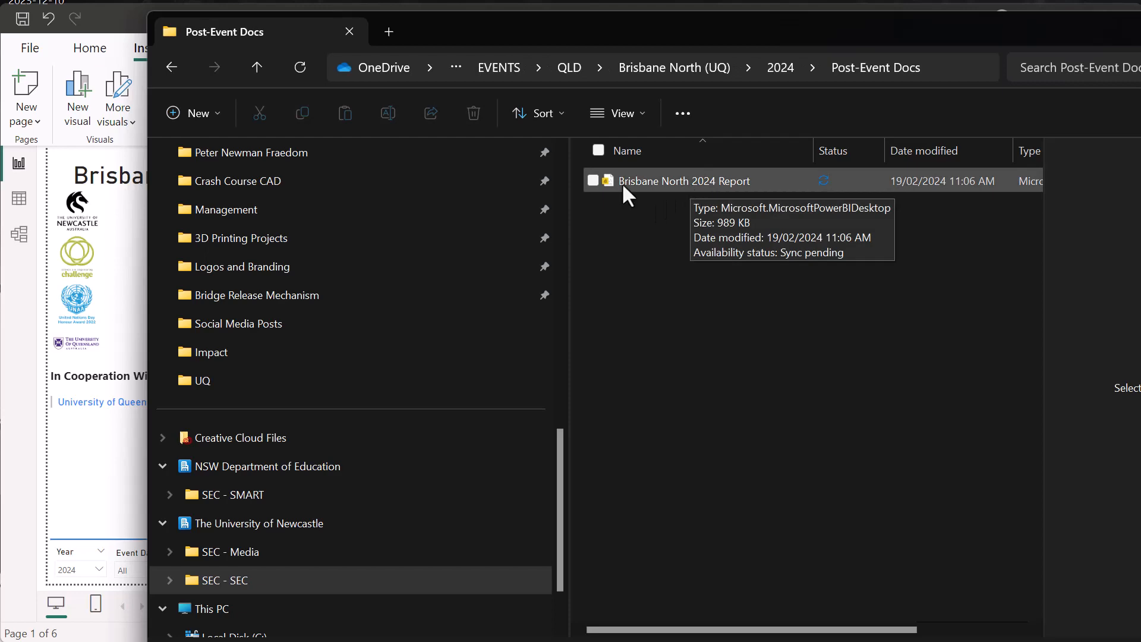
pyautogui.click(124, 235)
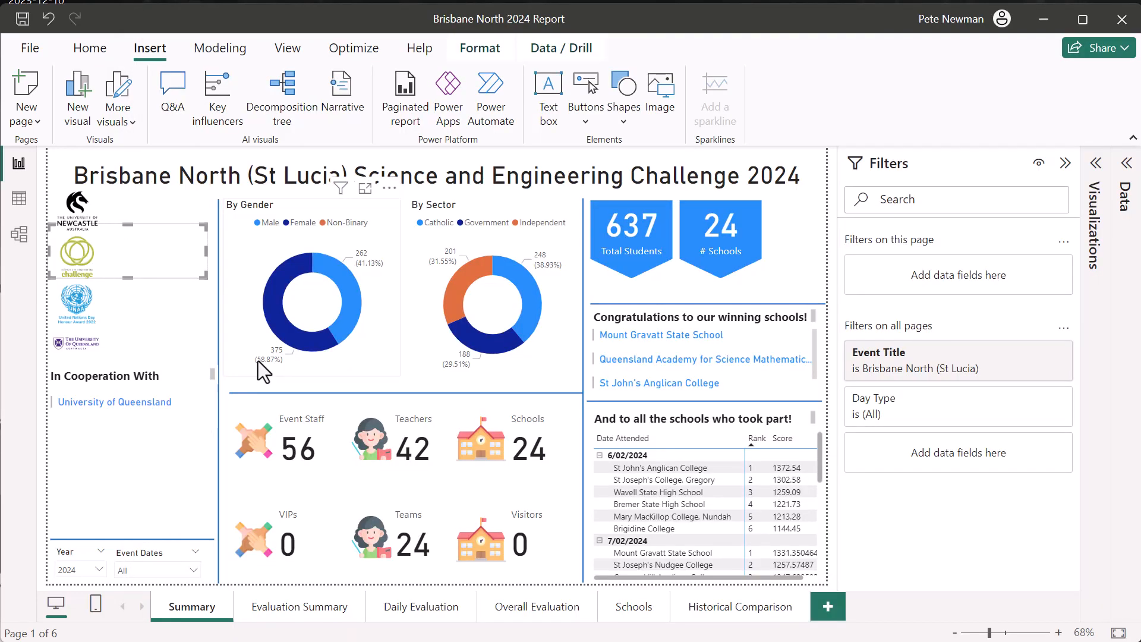